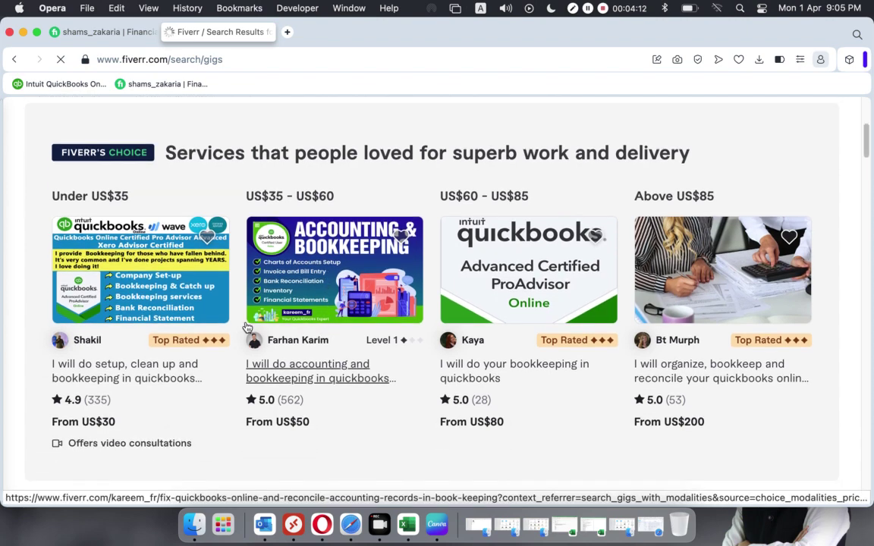
# Browse the QuickBooks bookkeeping gigs in the search results, comparing sellers' levels, ratings and starting prices, and dismiss the business-solutions pop-up.
pyautogui.scroll(-8, 247, 327)
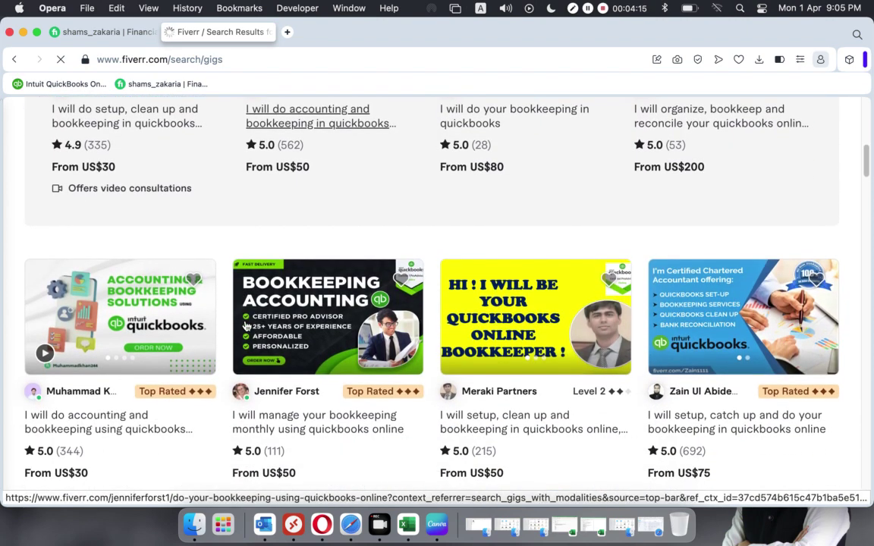
pyautogui.scroll(-4, 245, 325)
pyautogui.scroll(-2, 362, 357)
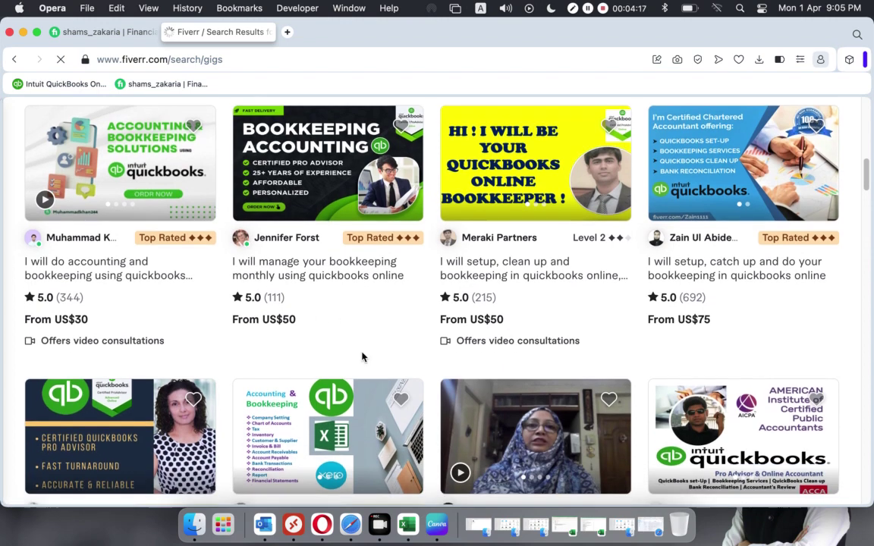
pyautogui.scroll(-3, 362, 357)
pyautogui.scroll(-2, 362, 356)
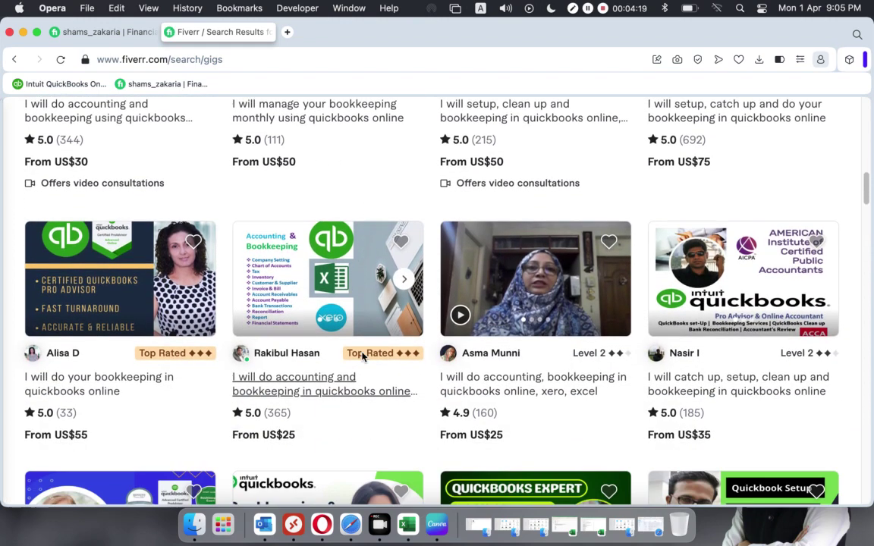
pyautogui.scroll(-9, 362, 357)
pyautogui.scroll(-2, 362, 357)
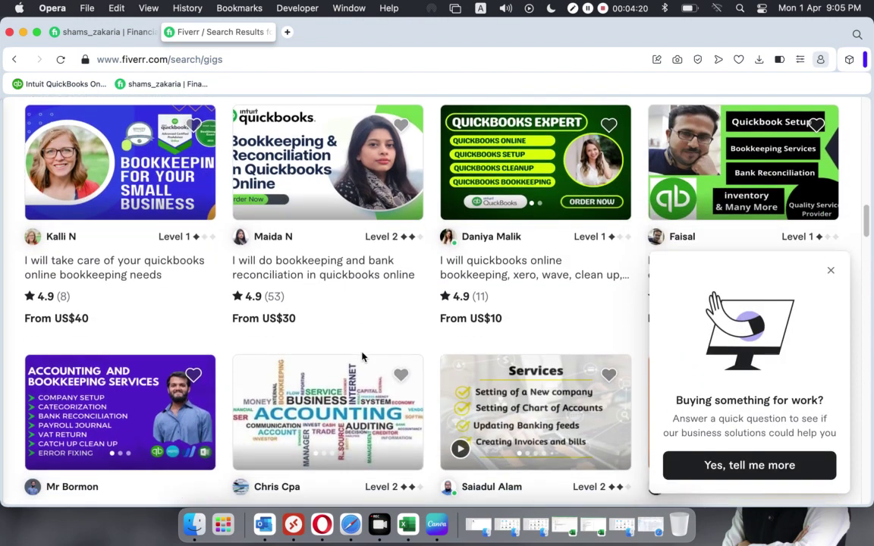
pyautogui.click(831, 271)
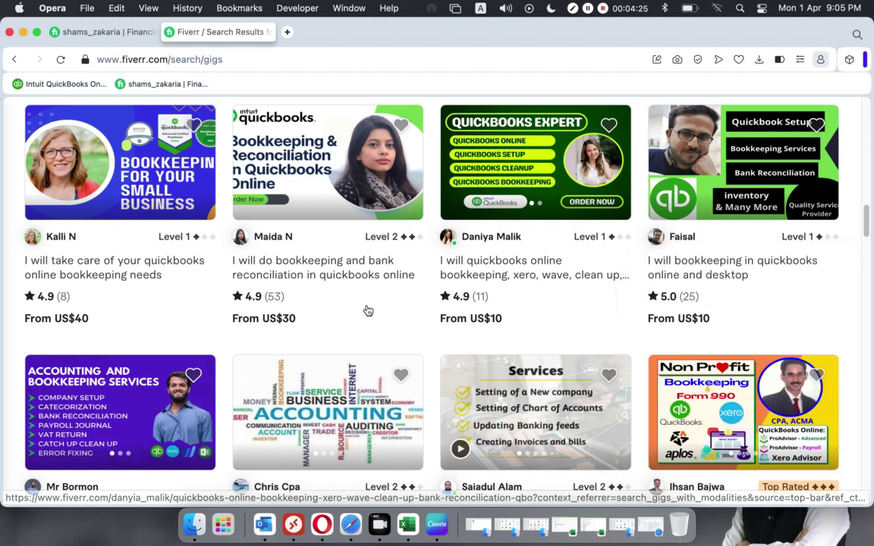
pyautogui.scroll(-4, 368, 311)
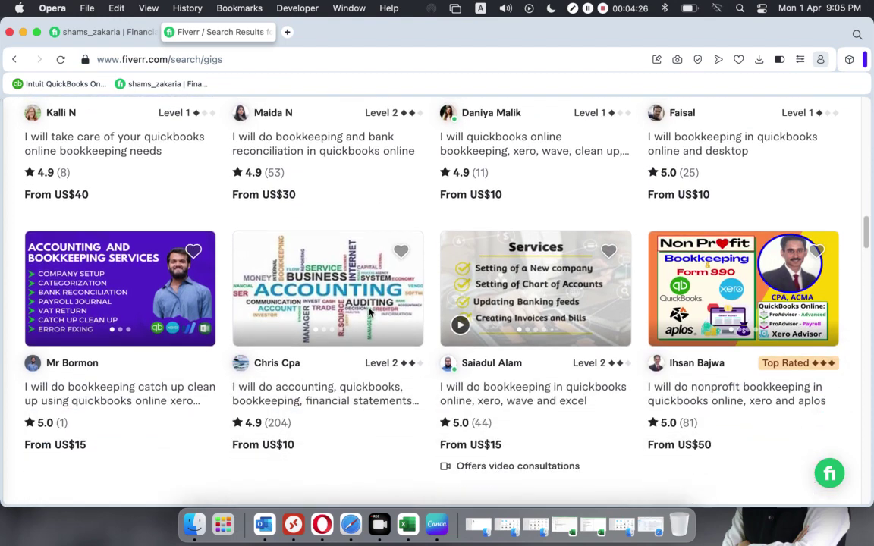
pyautogui.scroll(-5, 368, 314)
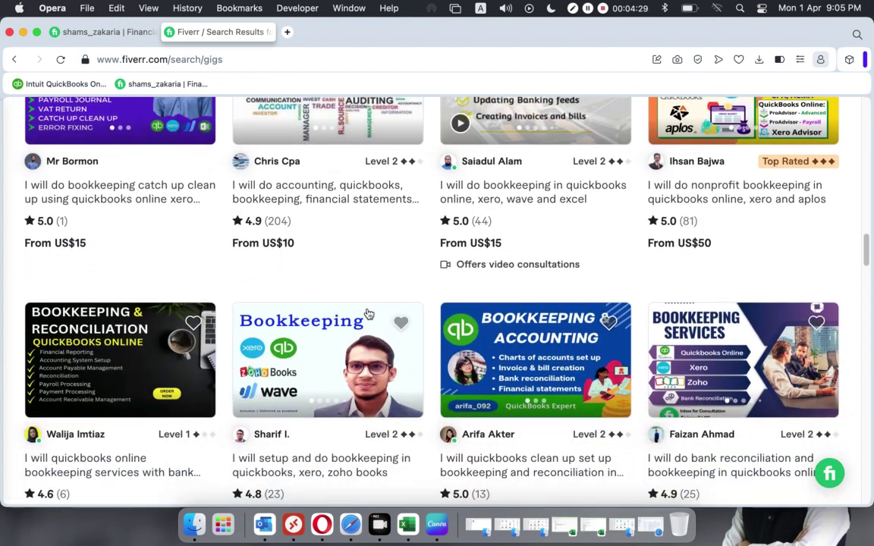
pyautogui.scroll(-2, 368, 314)
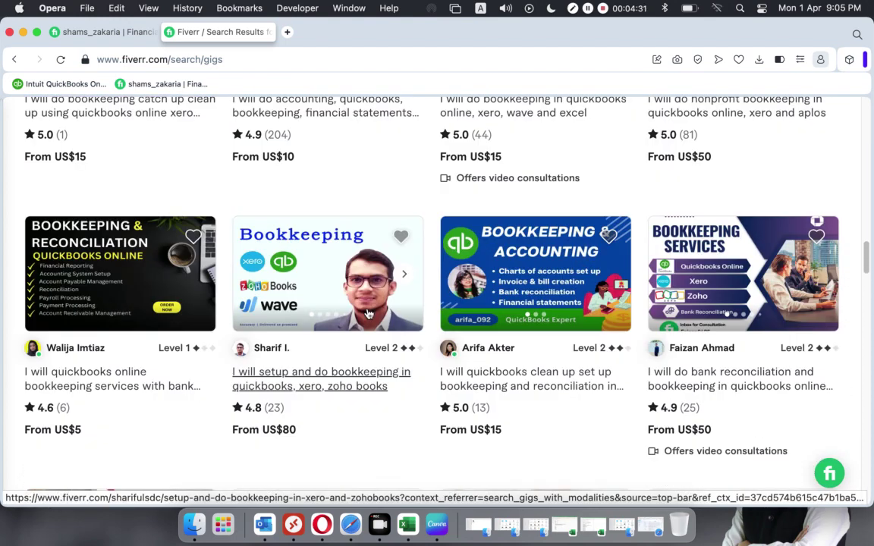
# Open two Level 2 sellers' profiles in new tabs: the US$15 QuickBooks clean-up gig's seller and the US$10 financial statements gig's seller.
pyautogui.scroll(1, 368, 313)
pyautogui.rightClick(480, 370)
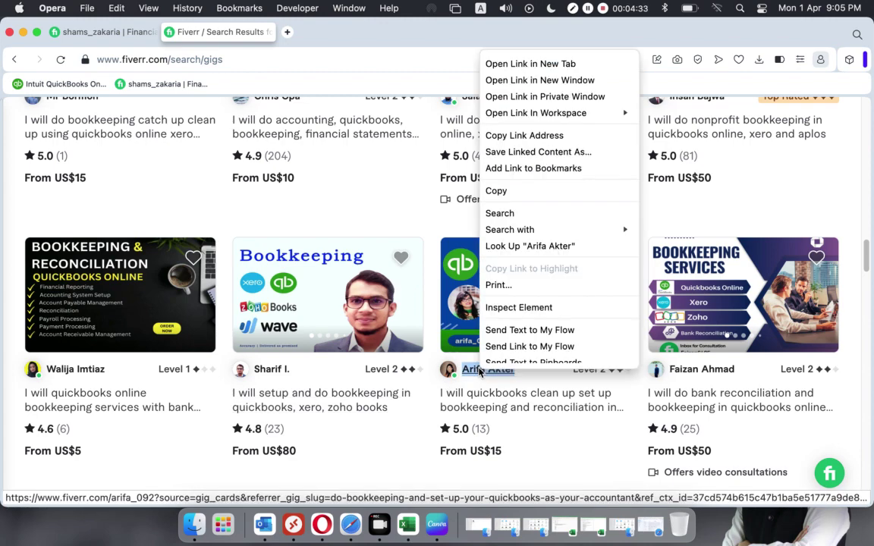
pyautogui.click(525, 65)
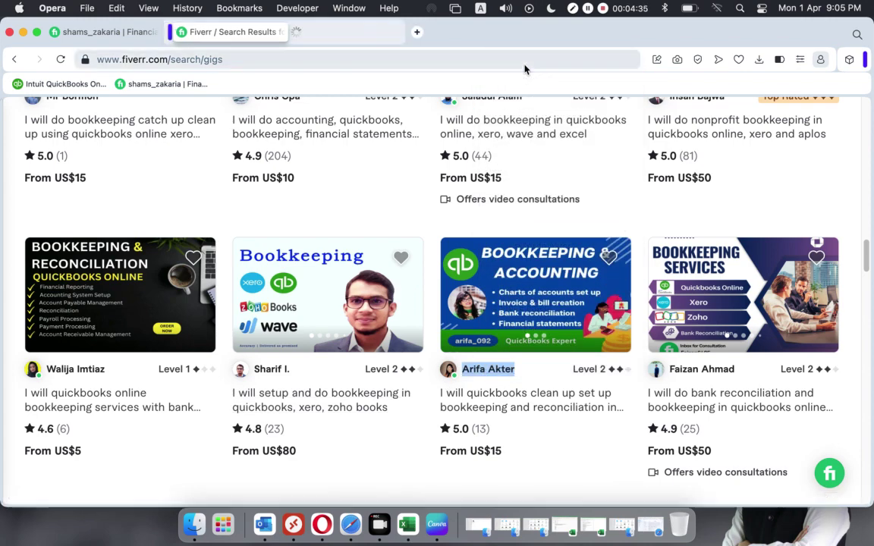
pyautogui.scroll(3, 395, 231)
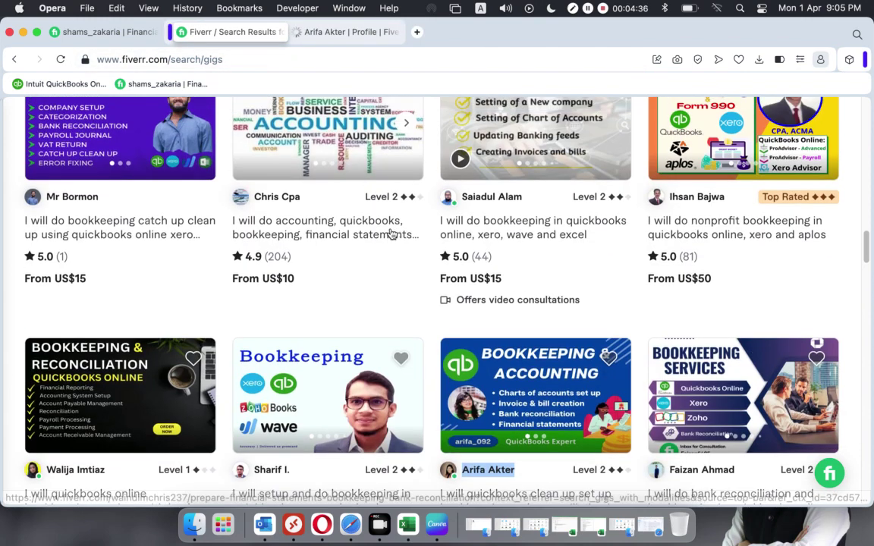
pyautogui.rightClick(265, 198)
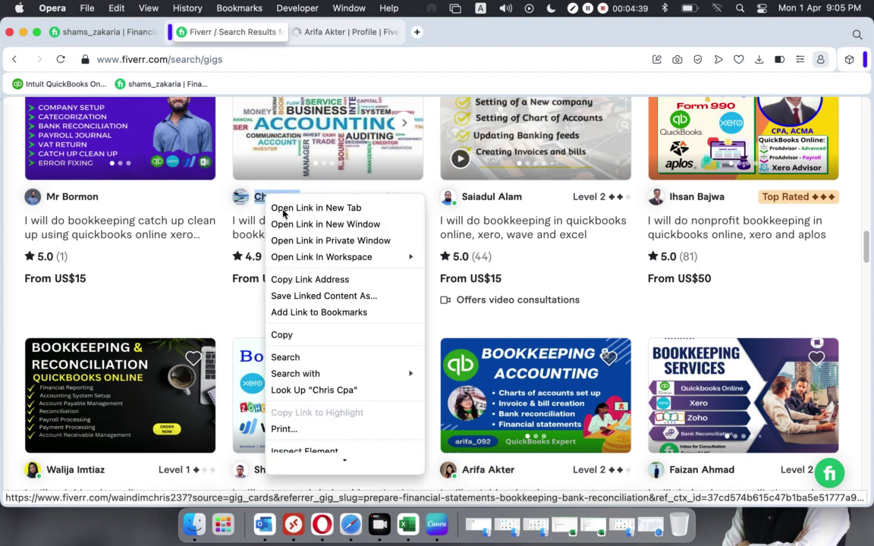
pyautogui.click(307, 208)
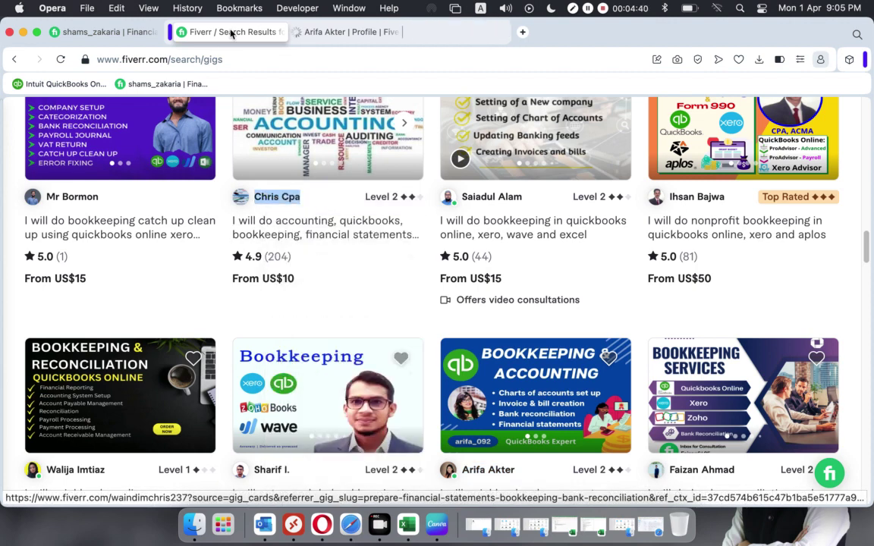
# Look at the two opened seller profiles and close both profile tabs.
pyautogui.click(352, 32)
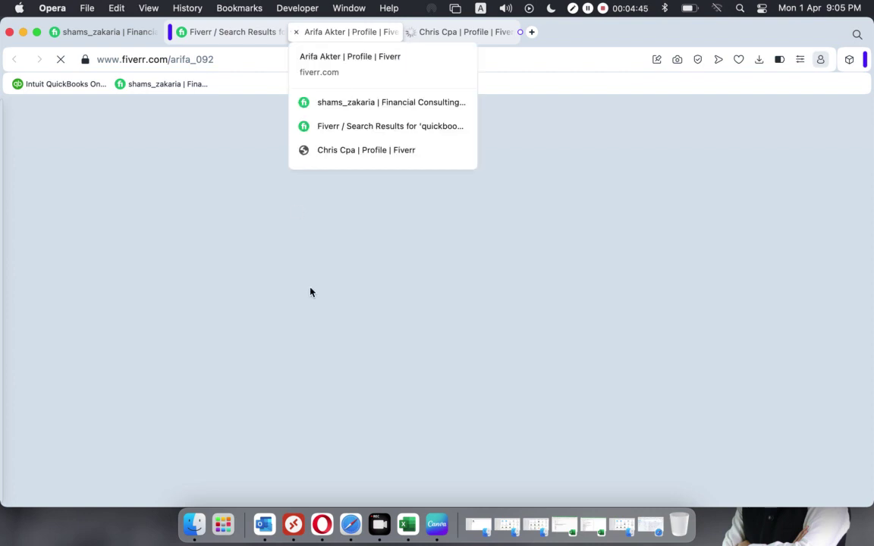
pyautogui.click(434, 34)
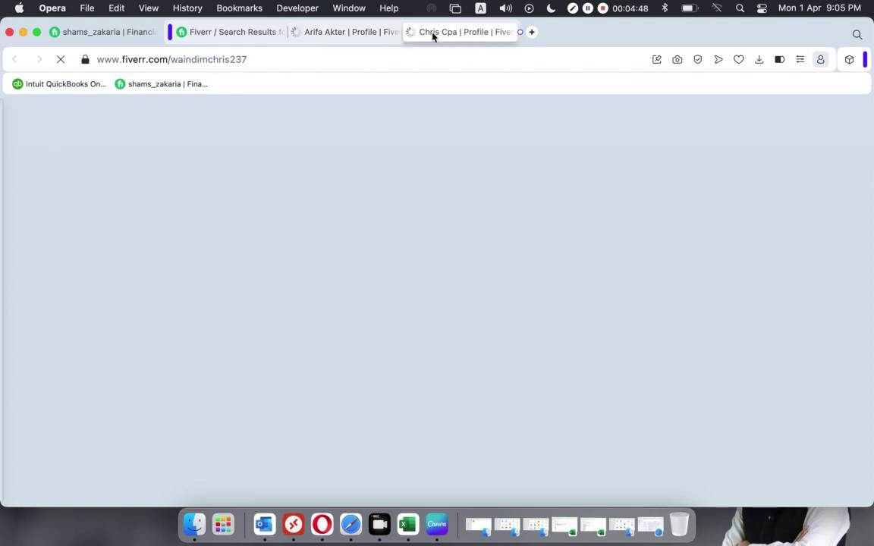
pyautogui.click(324, 31)
pyautogui.click(213, 32)
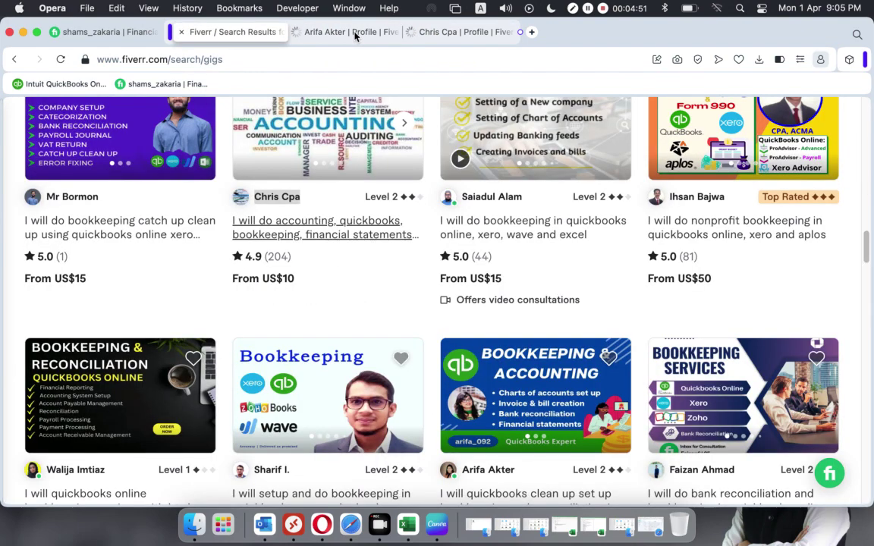
pyautogui.click(355, 33)
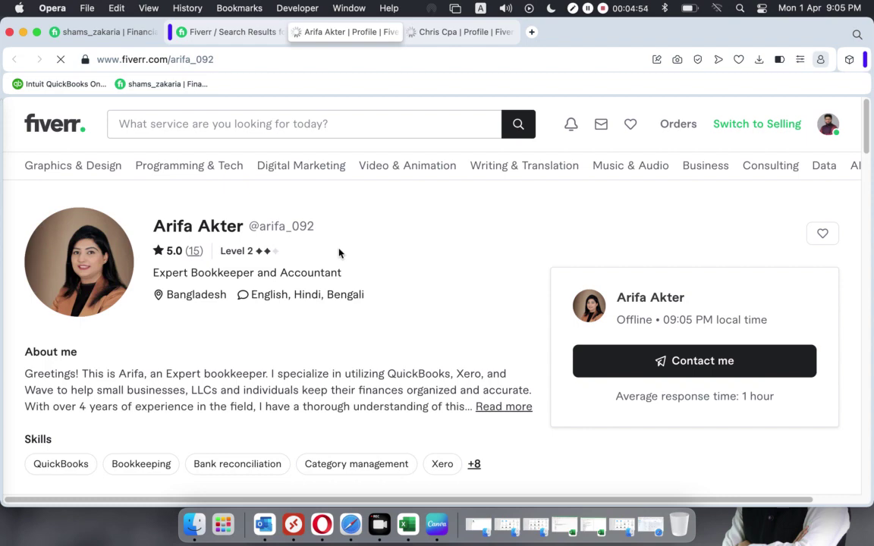
pyautogui.click(451, 32)
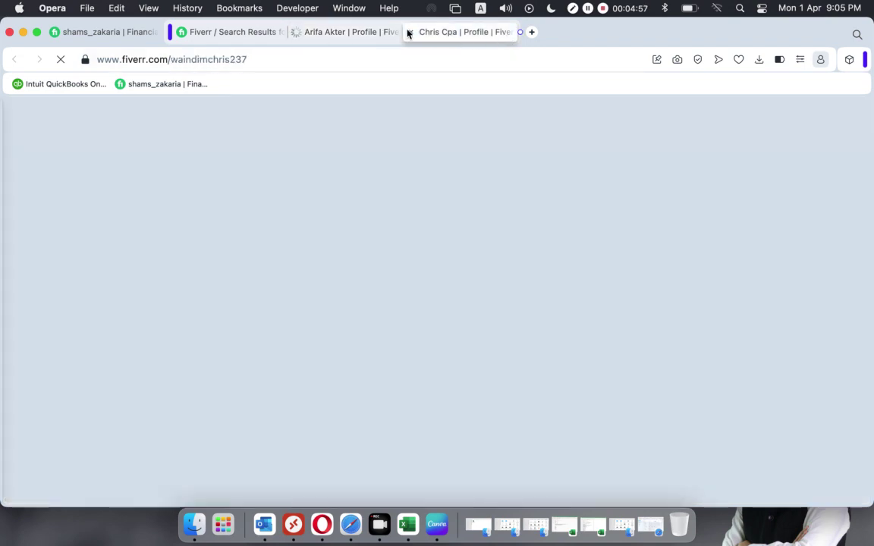
pyautogui.press('super+w')
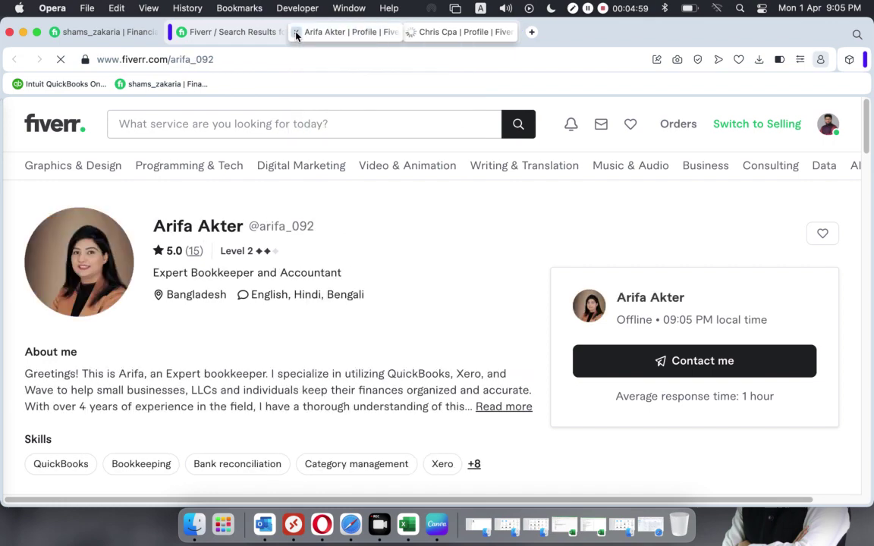
pyautogui.press('super+w')
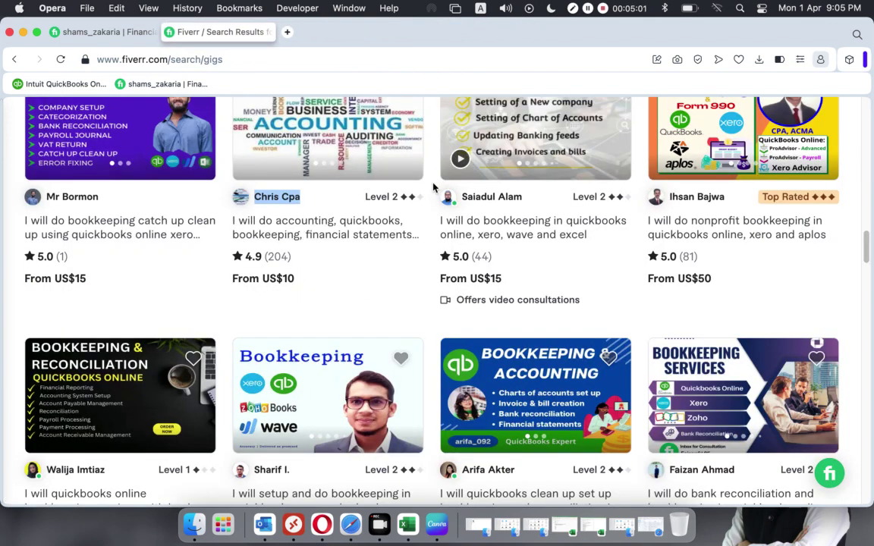
# Return to the own seller profile, go to its gig management page and start creating a new gig.
pyautogui.scroll(-15, 319, 238)
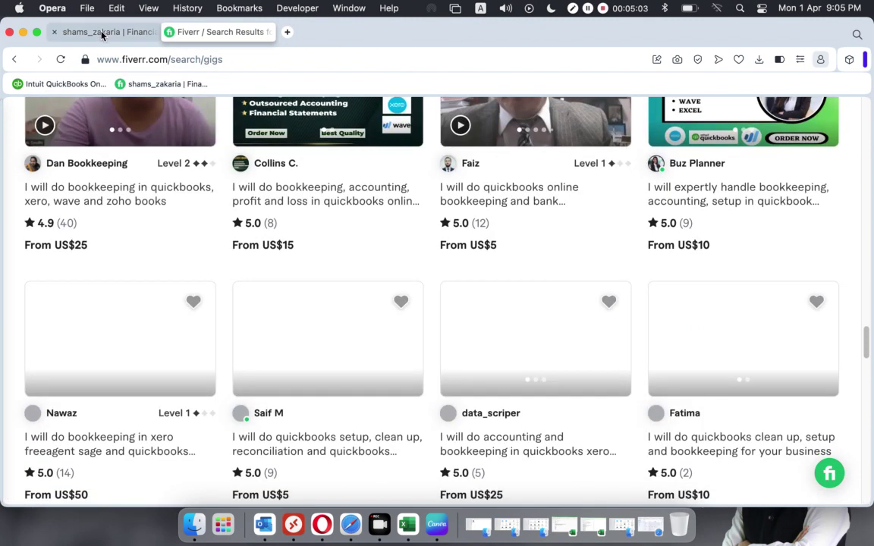
pyautogui.click(102, 32)
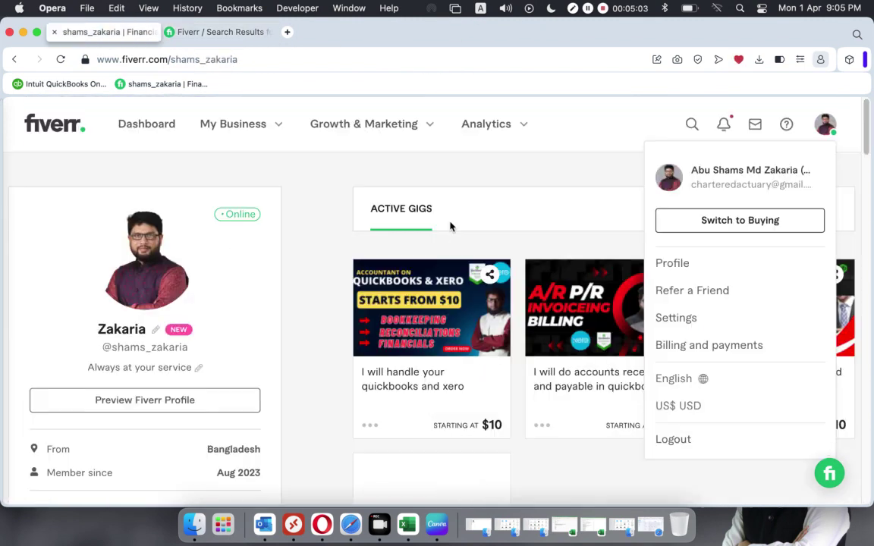
pyautogui.click(317, 379)
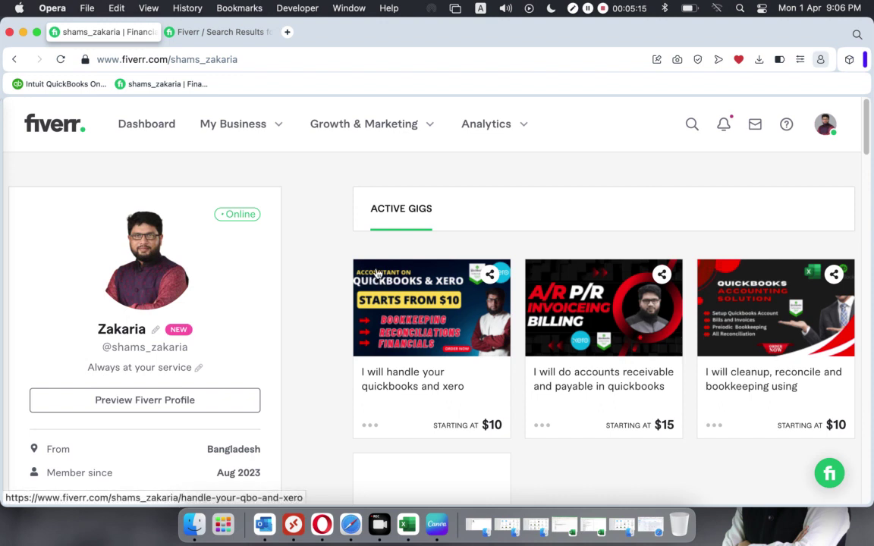
pyautogui.click(276, 125)
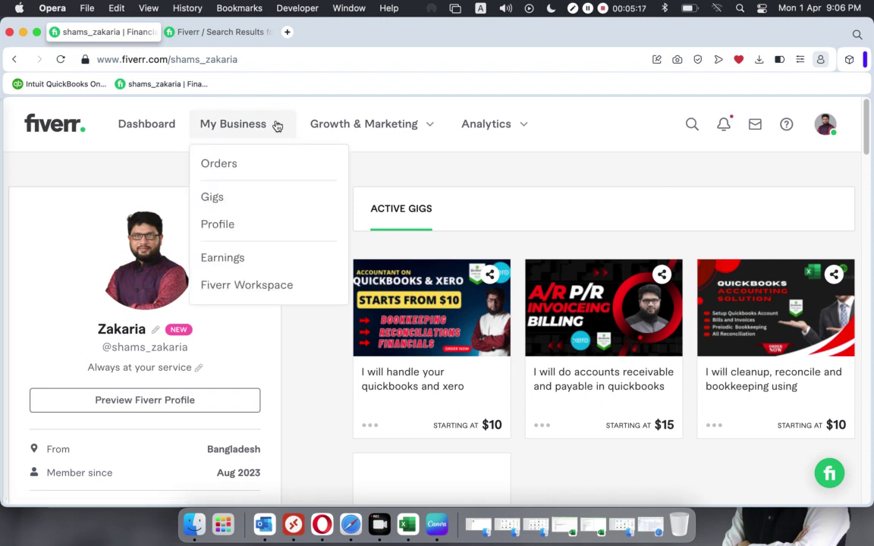
pyautogui.click(215, 198)
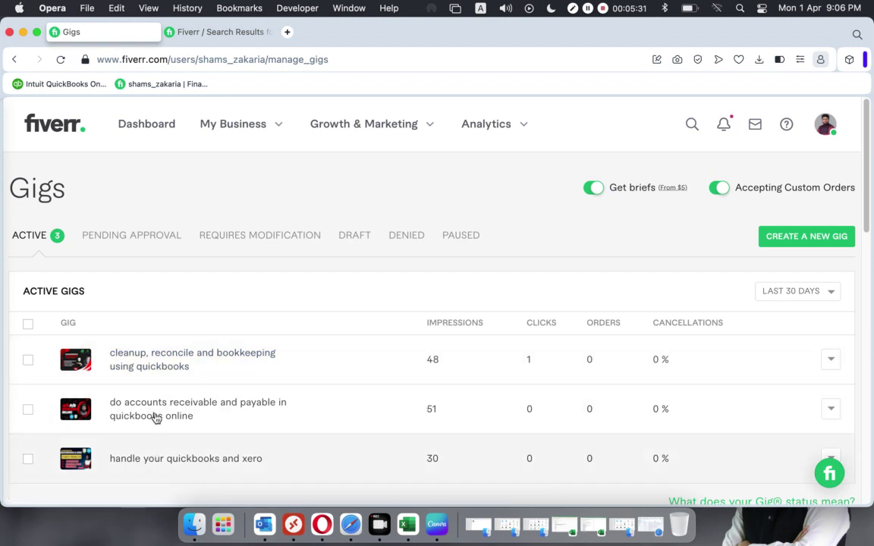
pyautogui.click(802, 241)
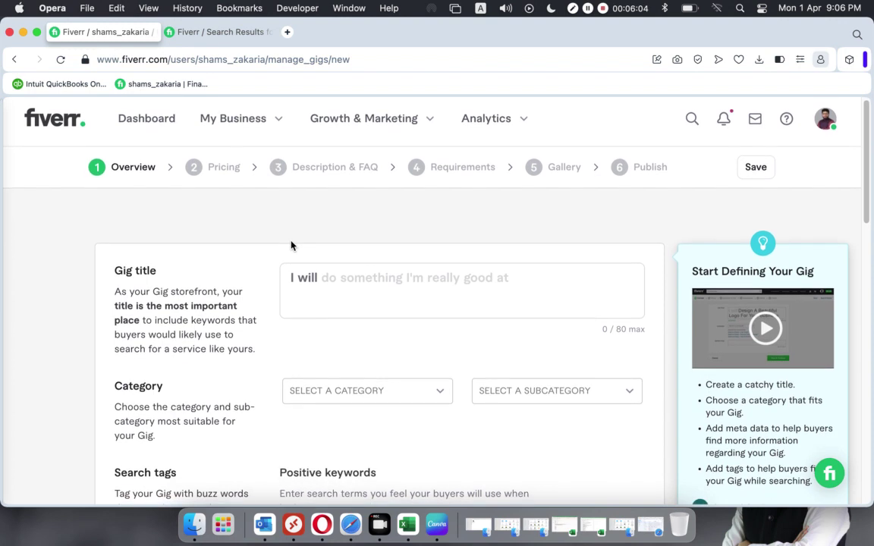
# Switch to Excel and bring up the minimized GIG Tiltle and price List and Fiverr Account Create Information -Final workbooks.
pyautogui.scroll(-1, 291, 245)
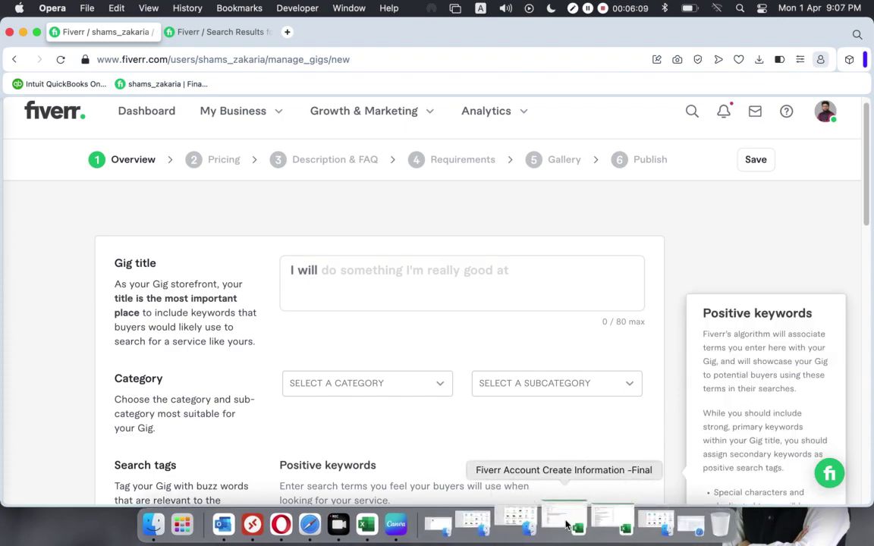
pyautogui.click(599, 523)
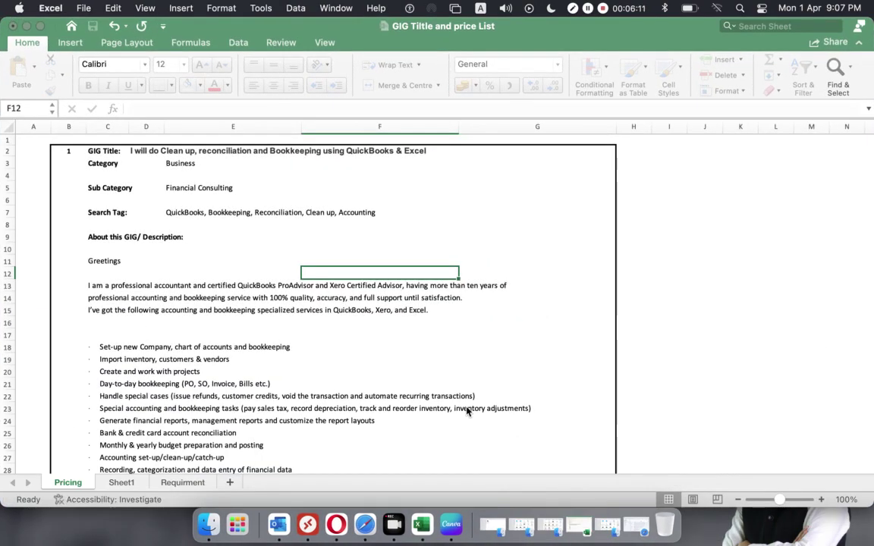
pyautogui.click(587, 519)
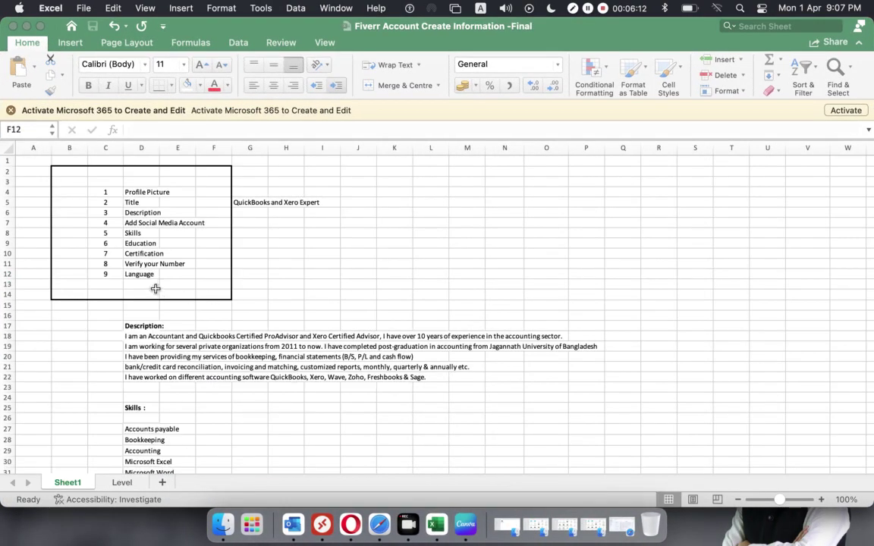
# Review the profile checklist, description and skills list in the Fiverr Account Create Information -Final workbook, and close it.
pyautogui.moveTo(142, 192); pyautogui.dragTo(138, 441)
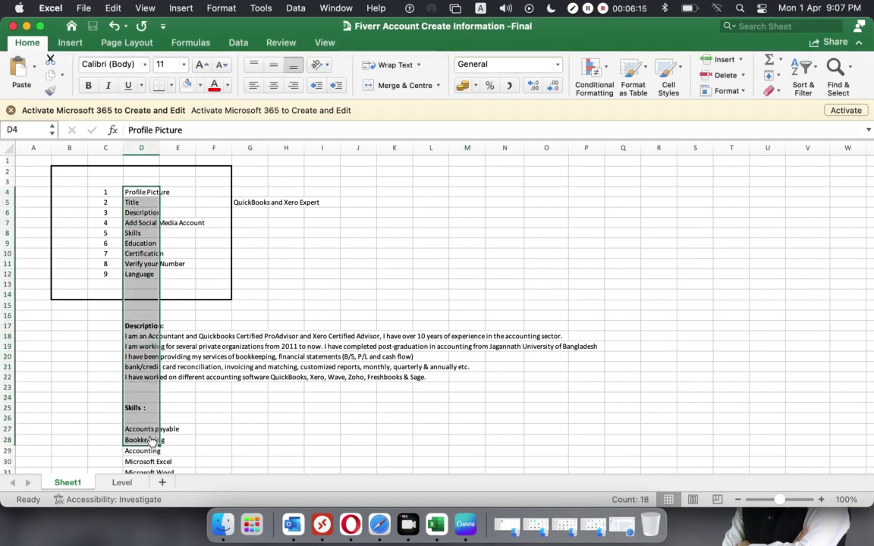
pyautogui.scroll(-10, 212, 393)
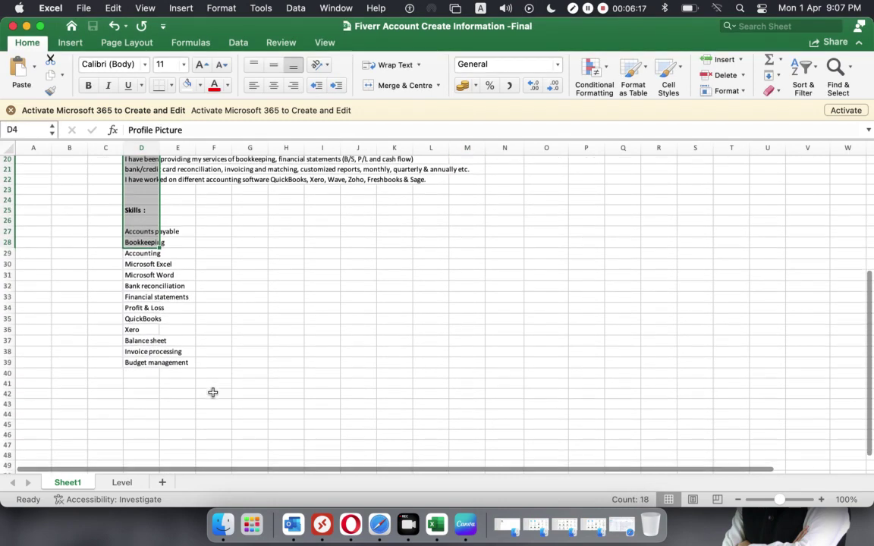
pyautogui.scroll(10, 212, 392)
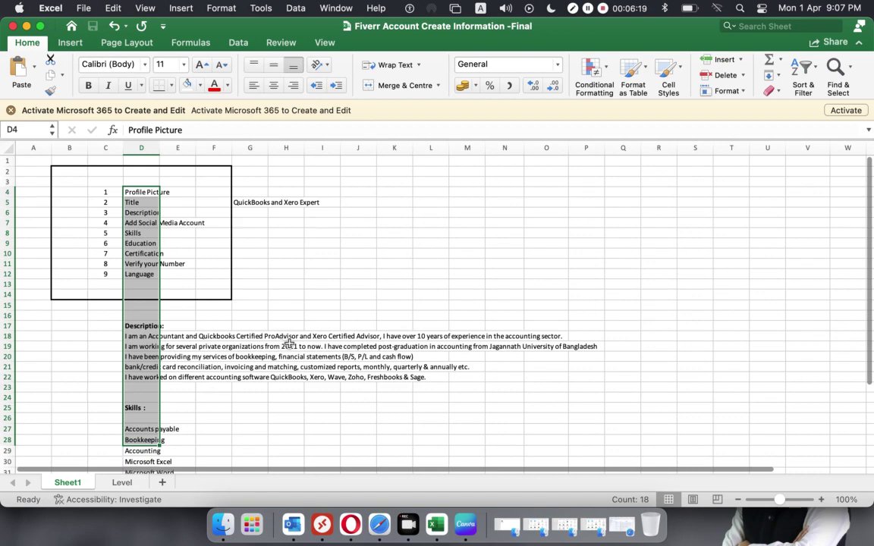
pyautogui.click(13, 25)
# Review the titles, descriptions, packages and FAQs of the gigs on the Pricing sheet of the GIG Tiltle and price List workbook.
pyautogui.scroll(-3, 405, 276)
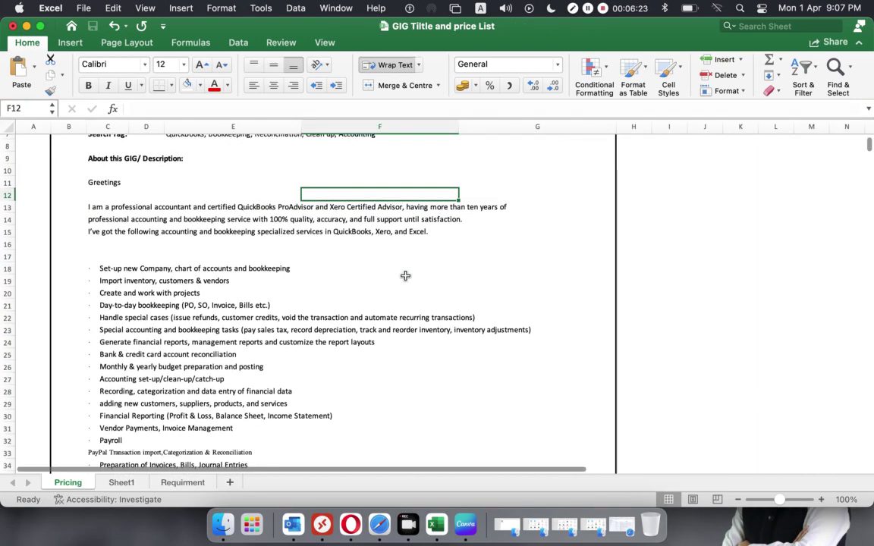
pyautogui.scroll(3, 405, 276)
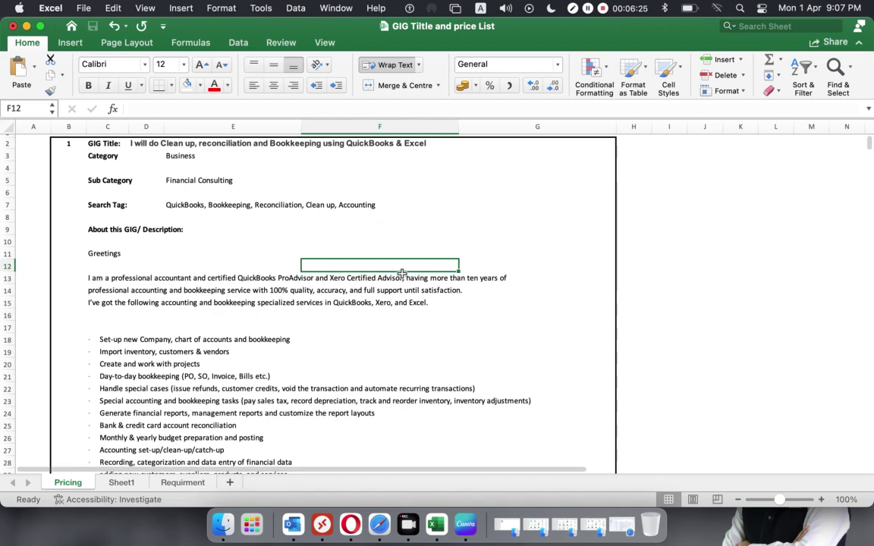
pyautogui.scroll(-10, 403, 272)
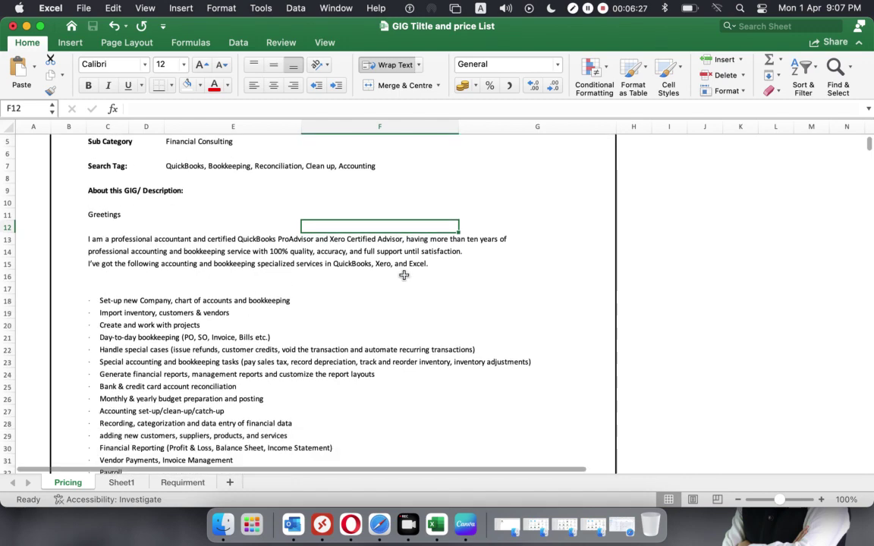
pyautogui.scroll(-12, 345, 278)
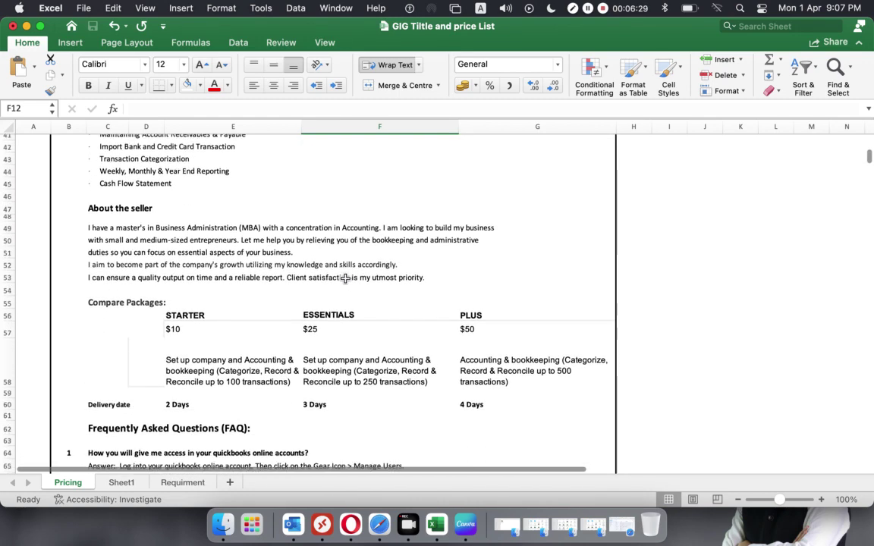
pyautogui.scroll(-6, 345, 278)
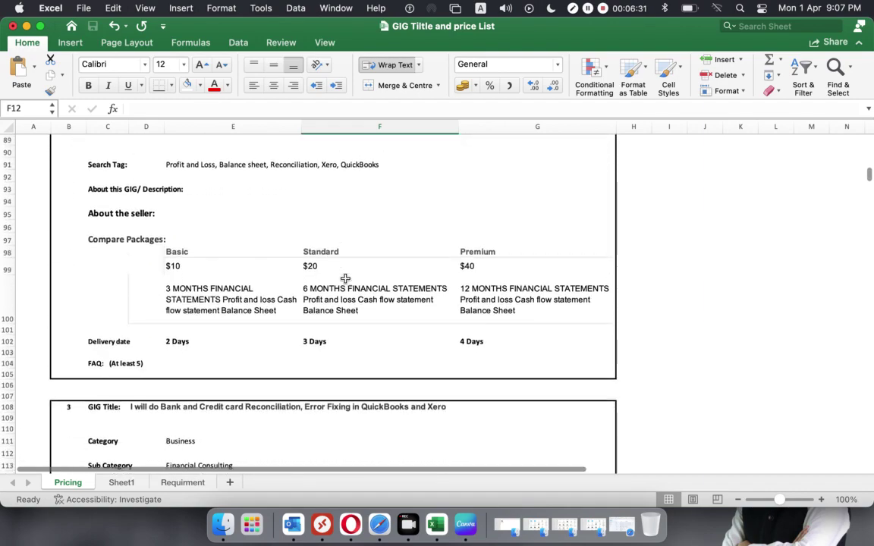
pyautogui.scroll(4, 345, 278)
pyautogui.scroll(-6, 345, 278)
pyautogui.scroll(-20, 345, 279)
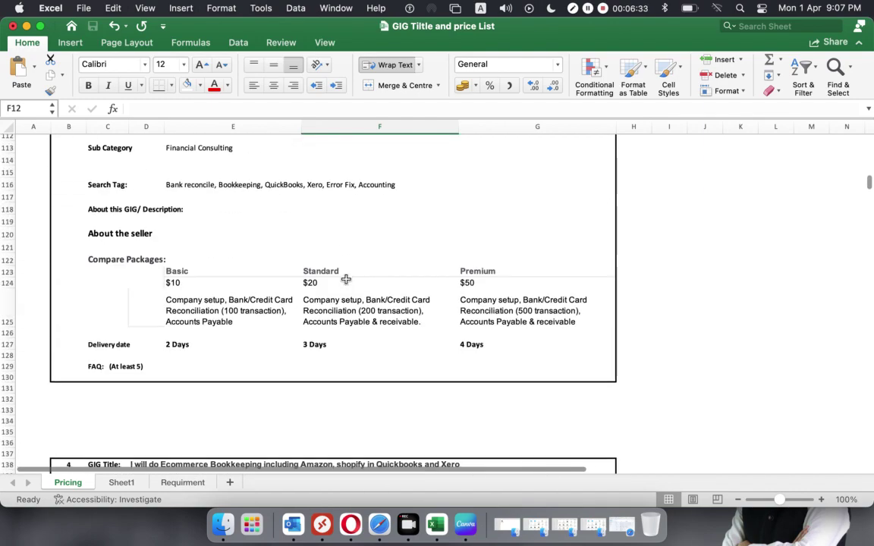
pyautogui.scroll(-12, 345, 279)
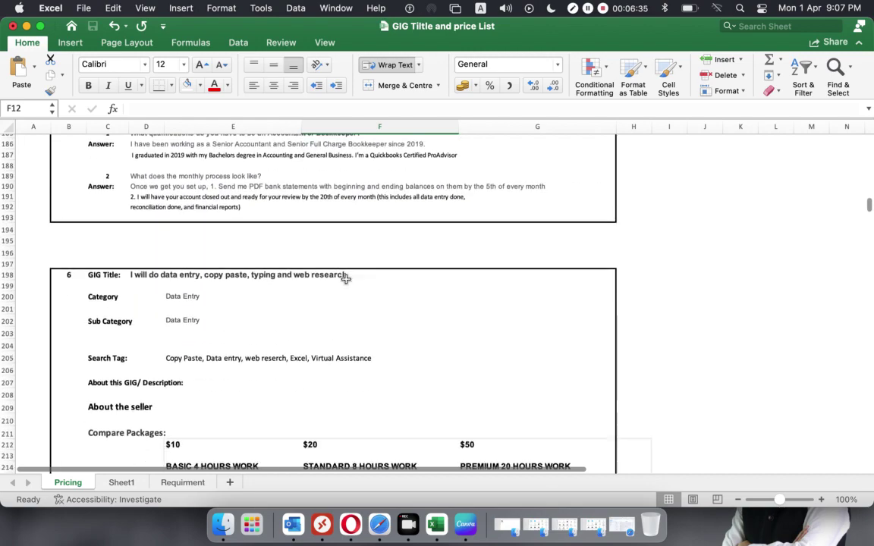
pyautogui.scroll(20, 346, 279)
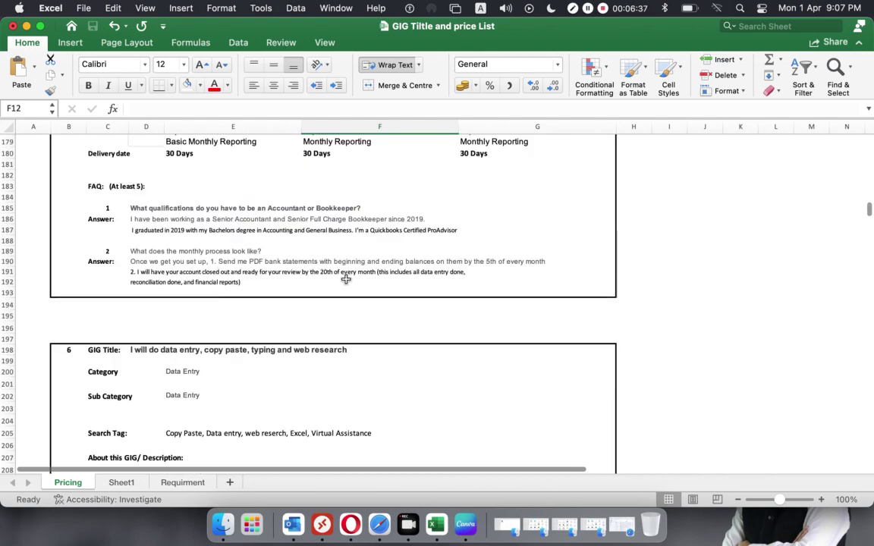
pyautogui.scroll(20, 345, 279)
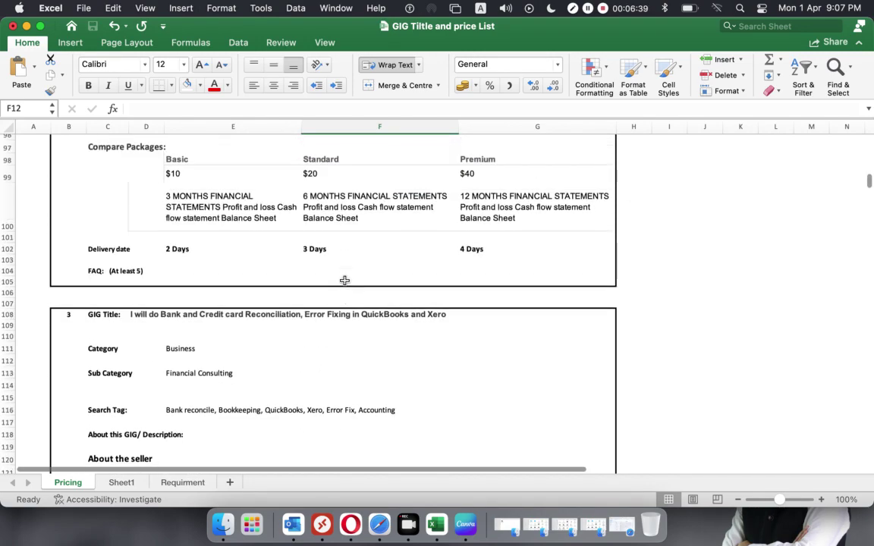
pyautogui.scroll(15, 343, 285)
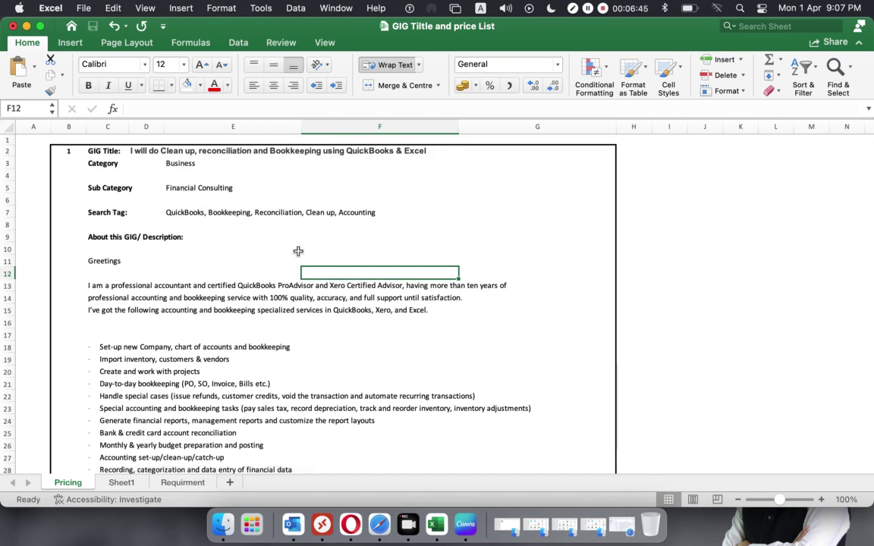
# Select the first gig's title in cell D2, and switch to the new gig form in Opera.
pyautogui.click(99, 150)
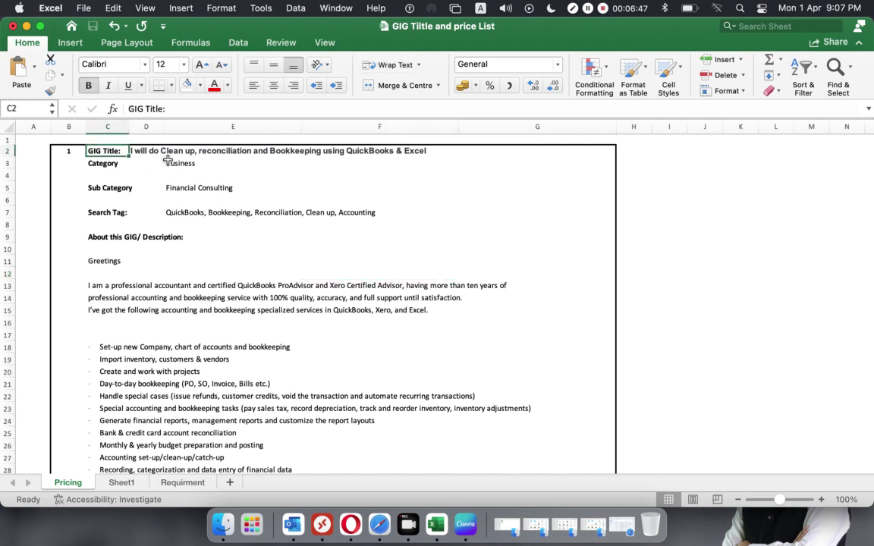
pyautogui.click(147, 139)
pyautogui.click(144, 150)
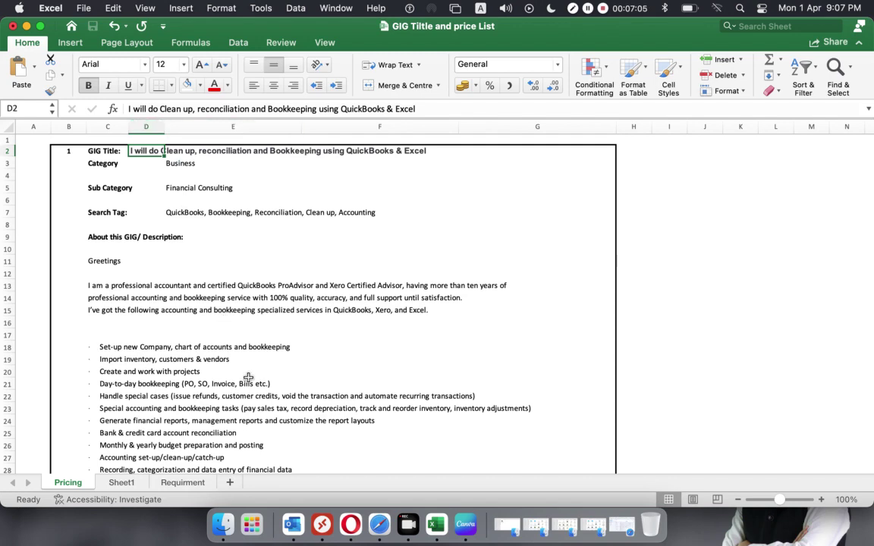
pyautogui.click(351, 522)
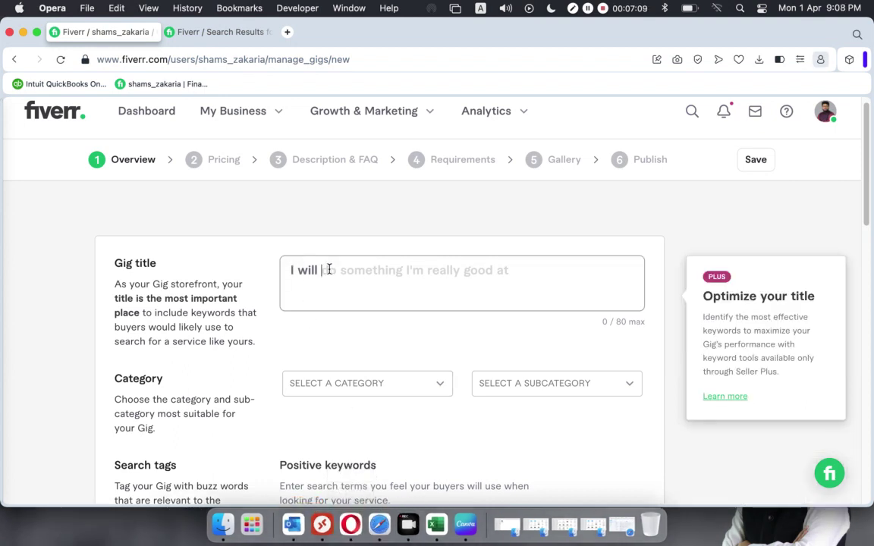
# Switch to Safari, open ChatGPT in a new tab from the favourites, and minimize the window.
pyautogui.click(381, 523)
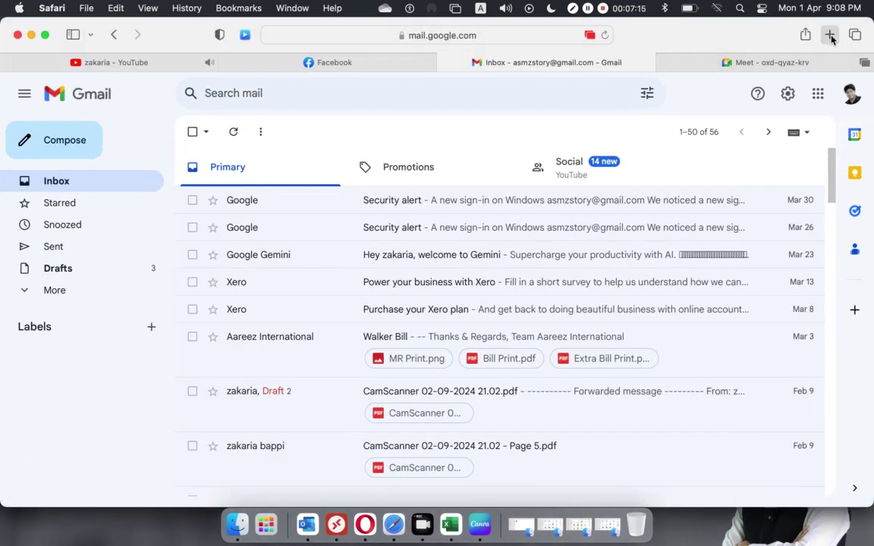
pyautogui.click(830, 35)
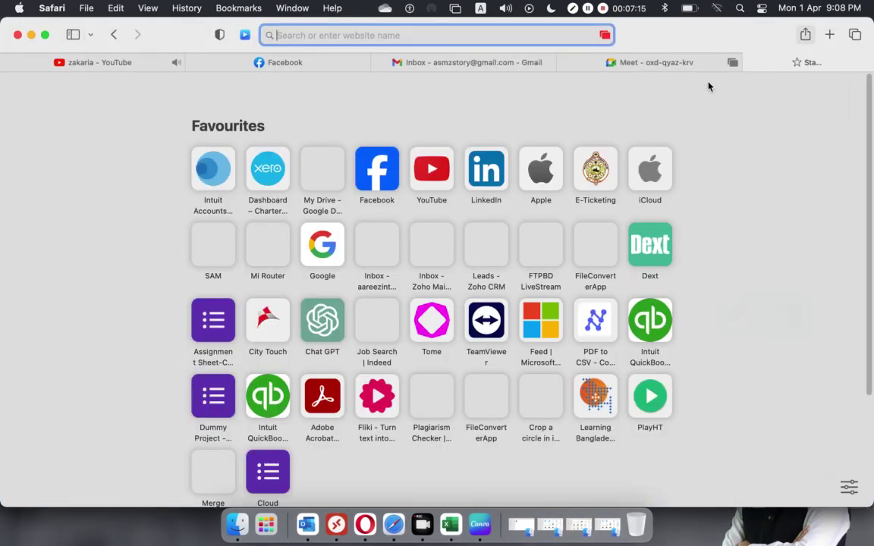
pyautogui.click(317, 322)
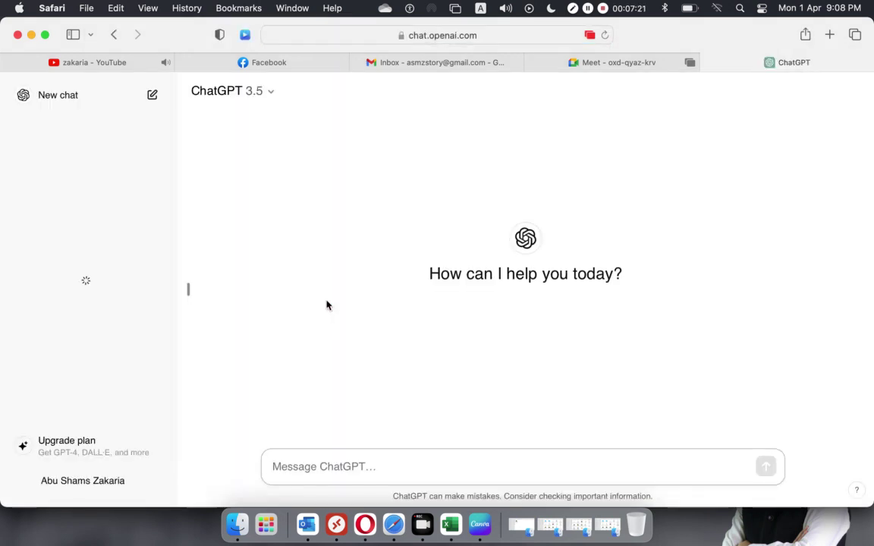
pyautogui.click(31, 35)
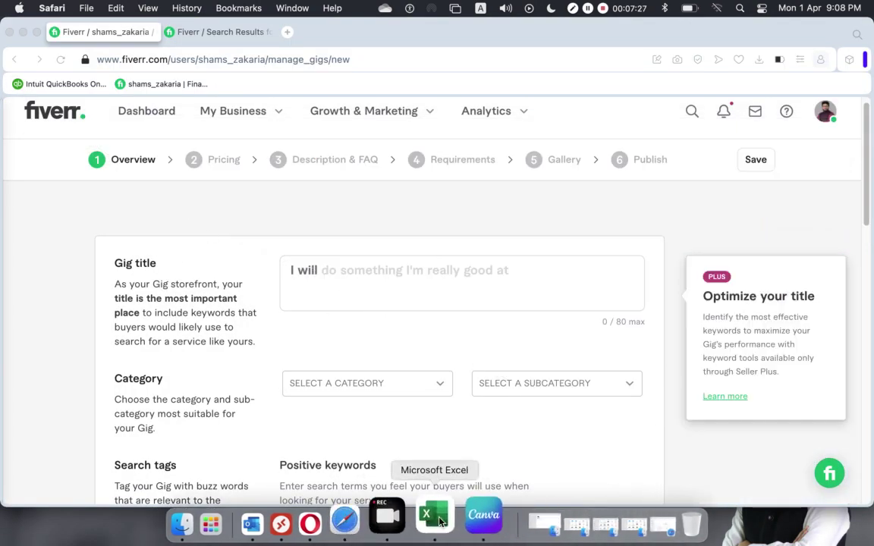
# Return to Excel, copy the full text of the first gig's title from cell D2, and minimize the workbook.
pyautogui.click(435, 522)
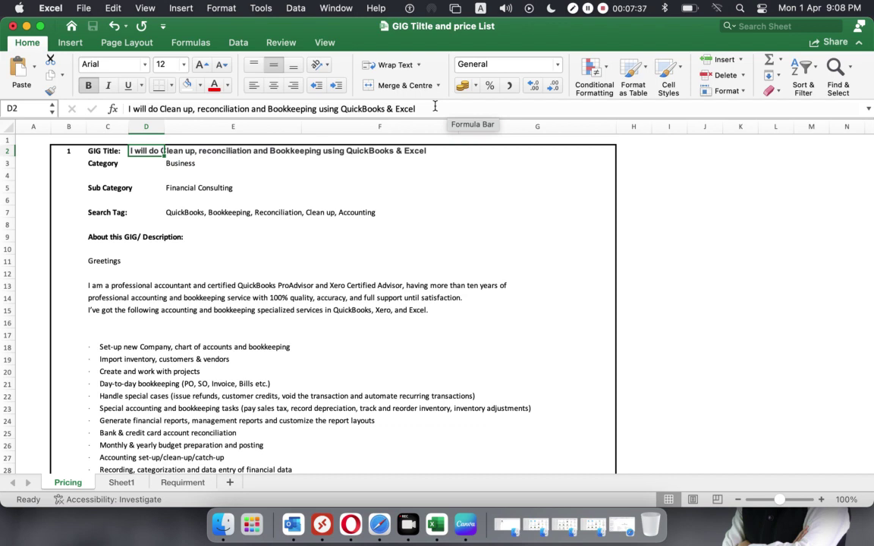
pyautogui.moveTo(435, 109); pyautogui.dragTo(133, 109)
pyautogui.press('super+c')
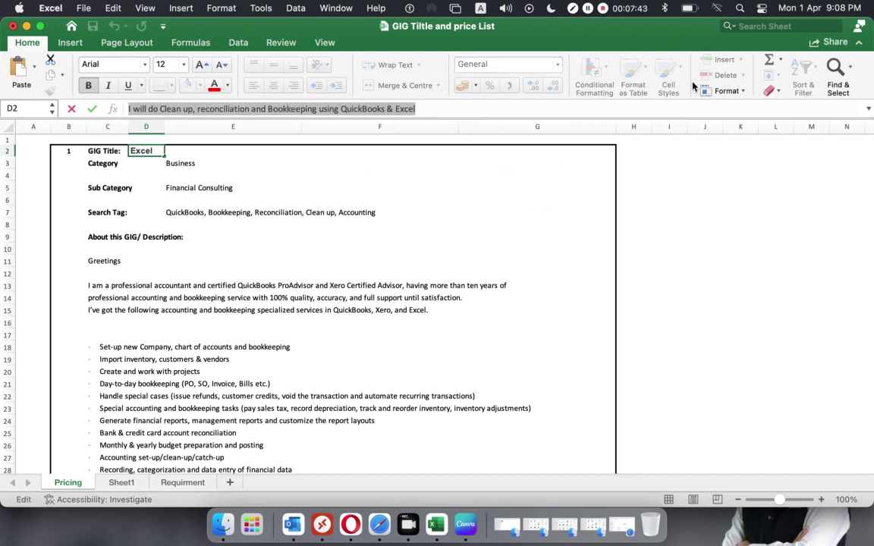
pyautogui.click(27, 26)
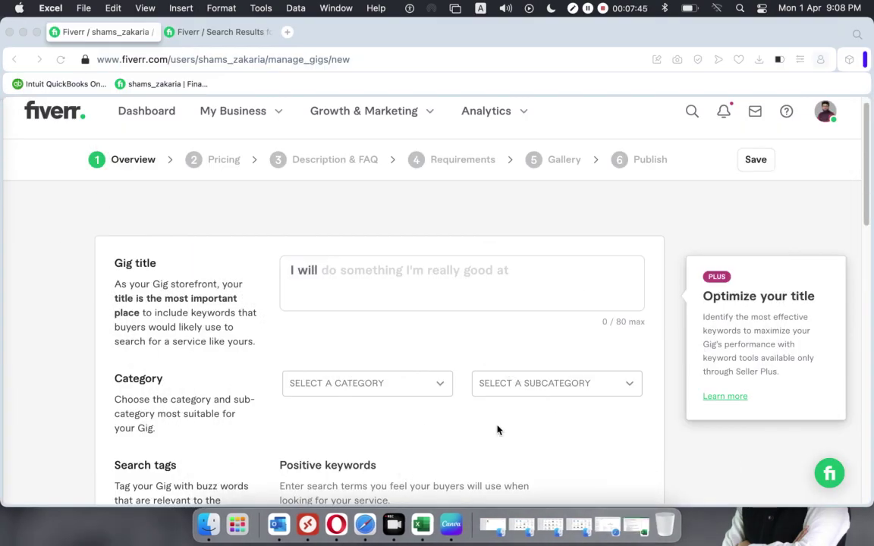
# Bring back the ChatGPT window in Safari and paste the copied gig title into the message.
pyautogui.click(332, 272)
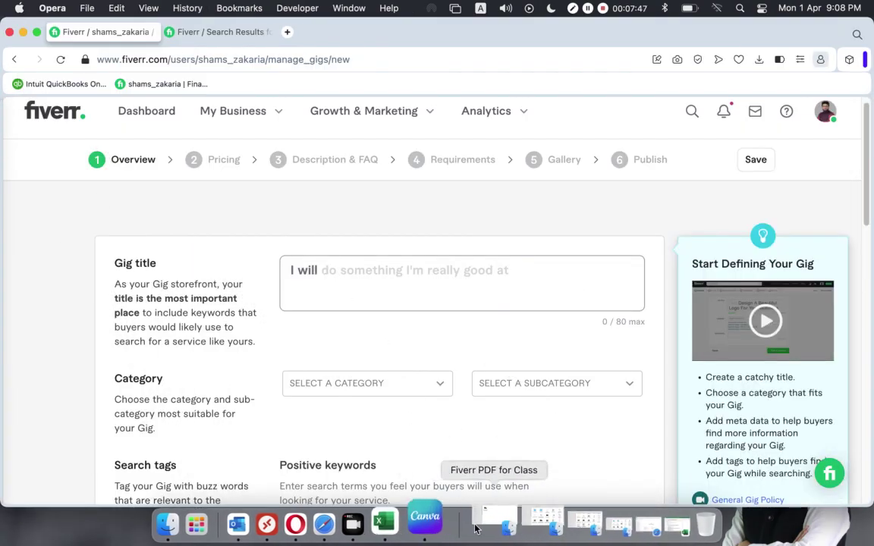
pyautogui.click(357, 516)
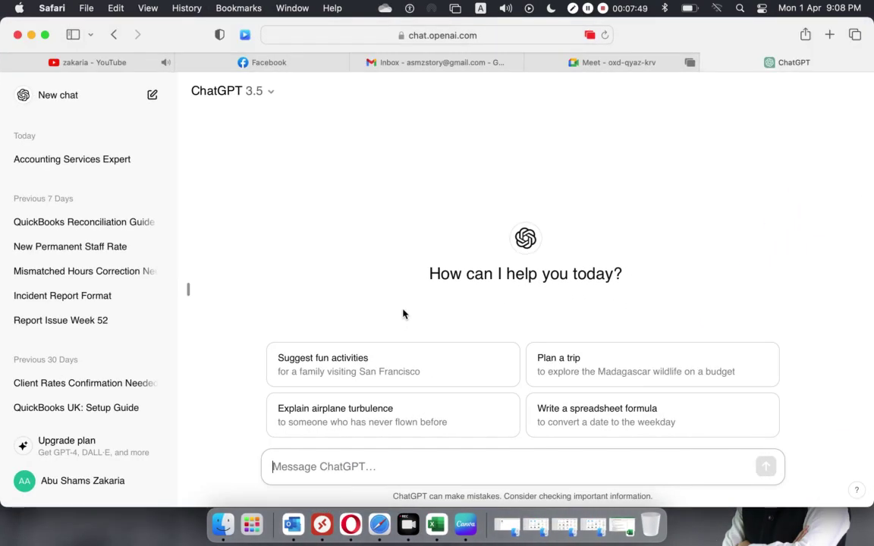
pyautogui.press('super+v')
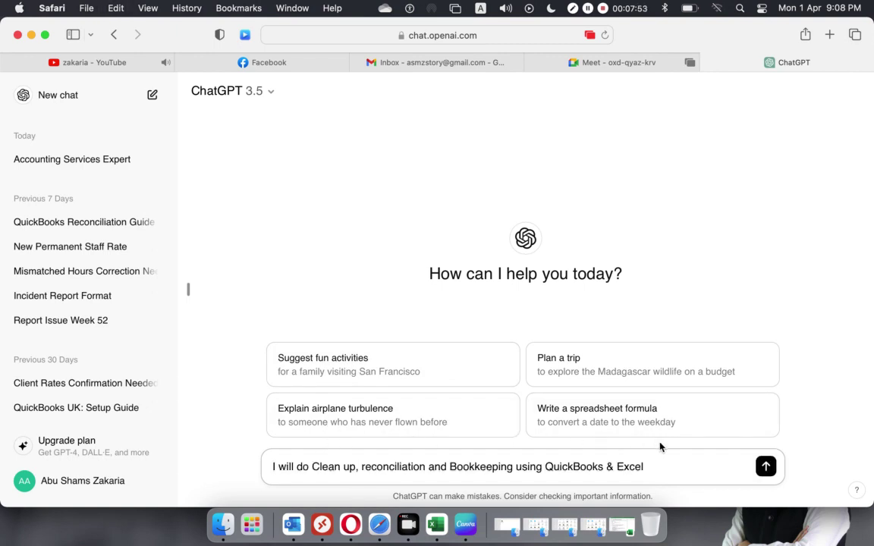
# Add "(need a better paraphrase within 45 characters)" after the pasted title and send the prompt.
pyautogui.write('(need a para')
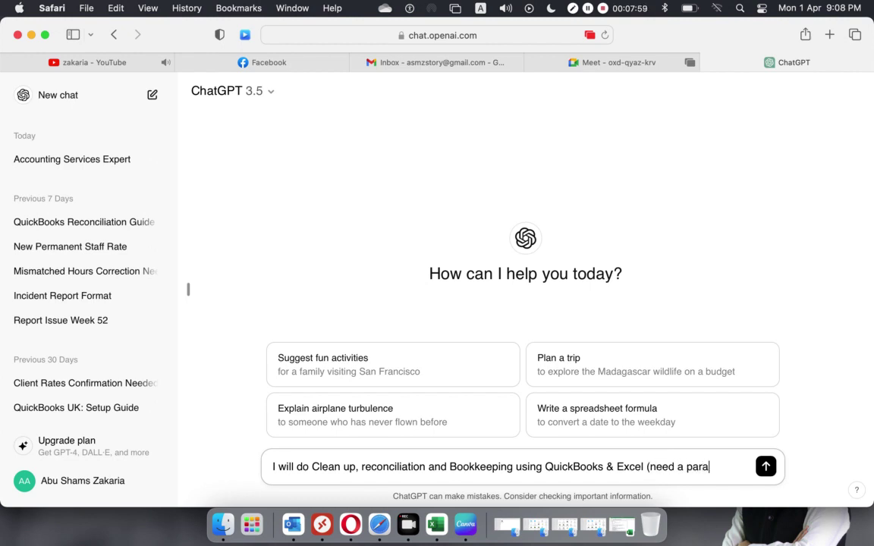
pyautogui.write('ph')
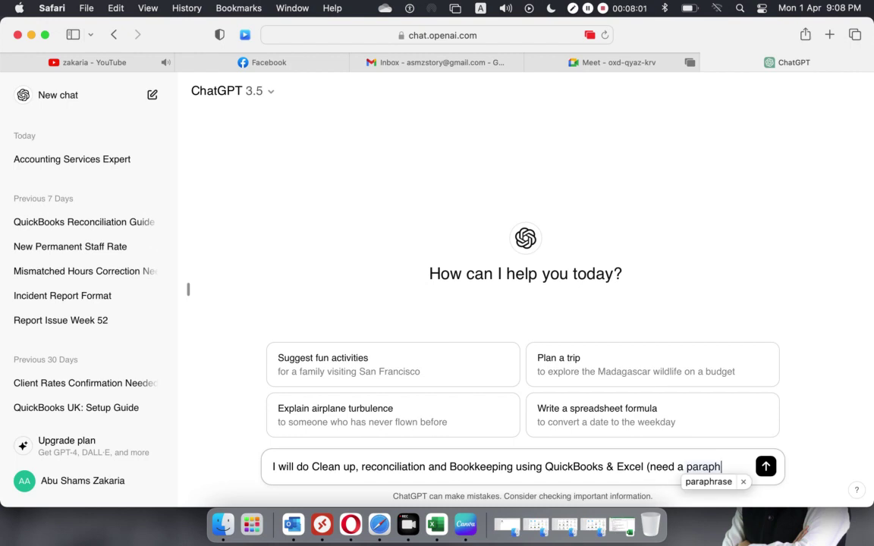
pyautogui.write('rase')
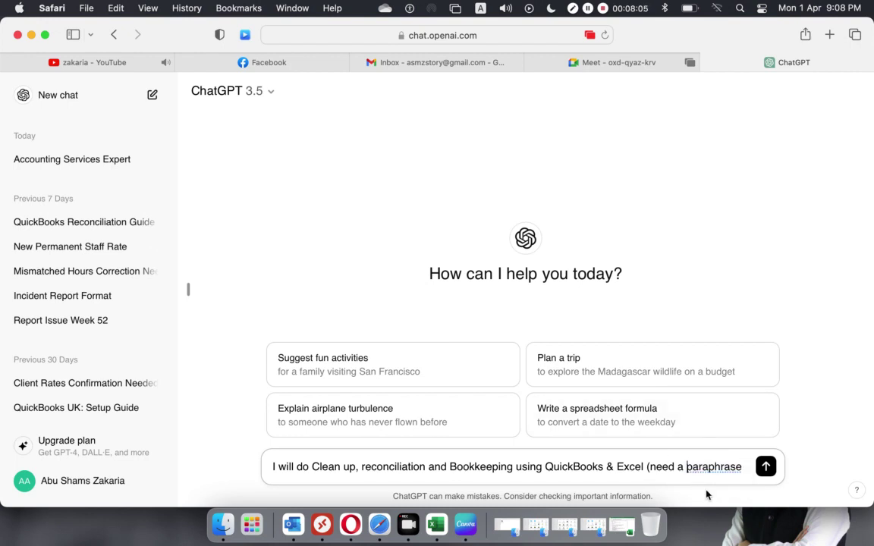
pyautogui.write('bette')
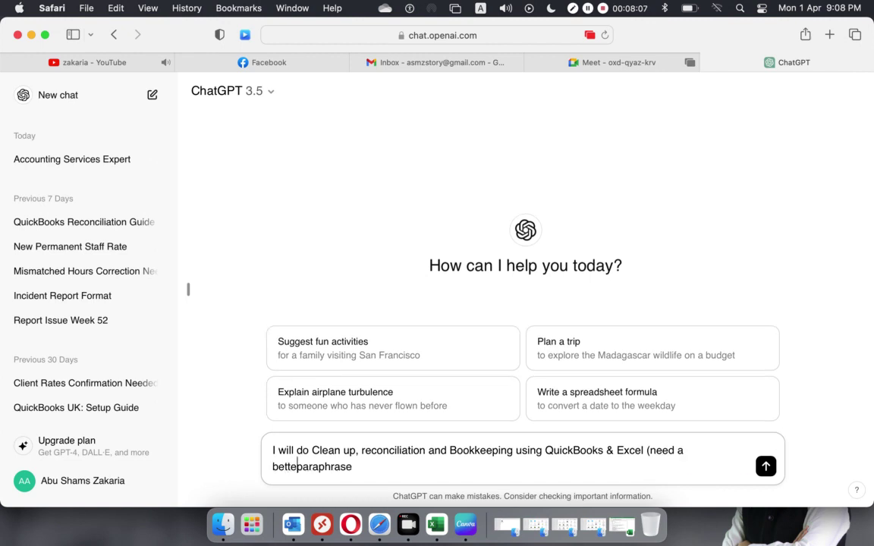
pyautogui.write('r ')
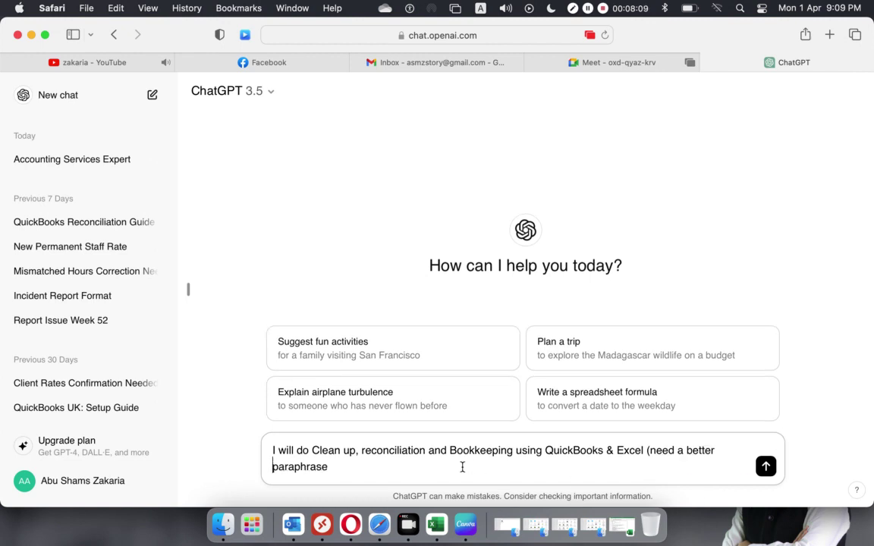
pyautogui.write('within 45')
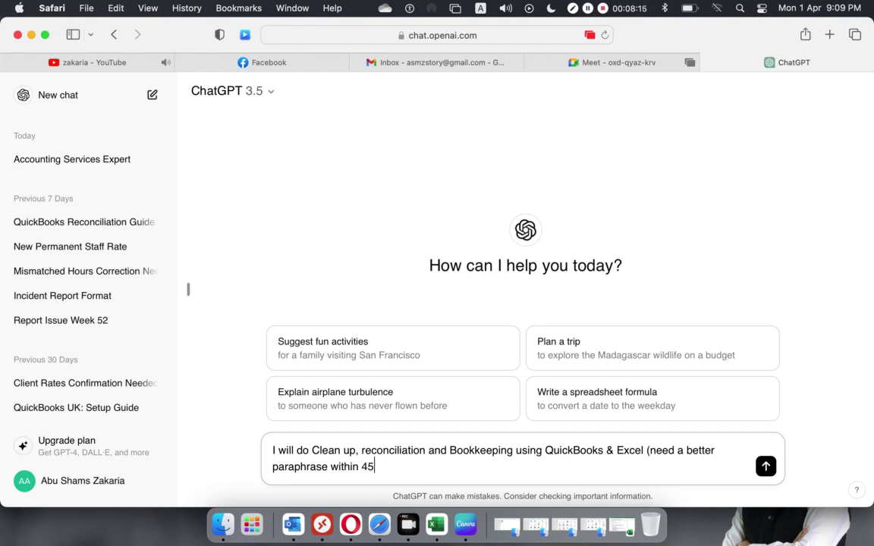
pyautogui.write(' charecters')
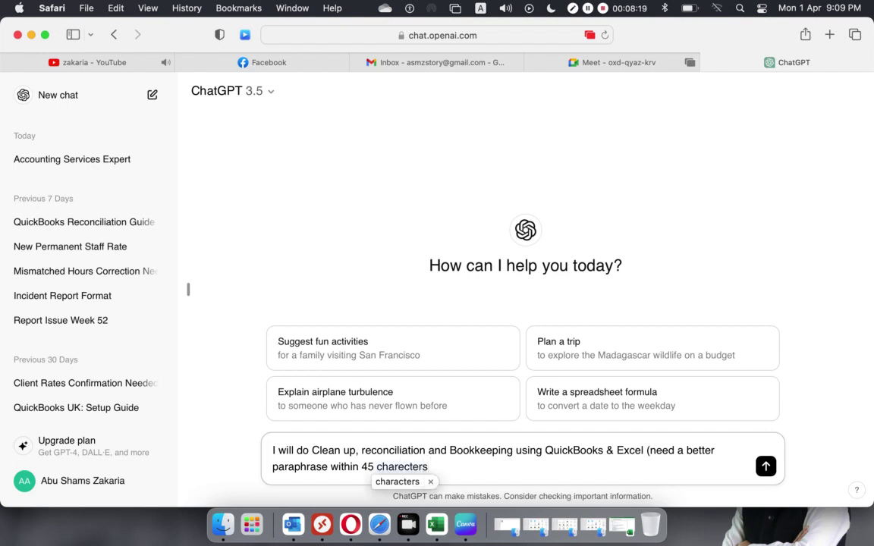
pyautogui.click(425, 469)
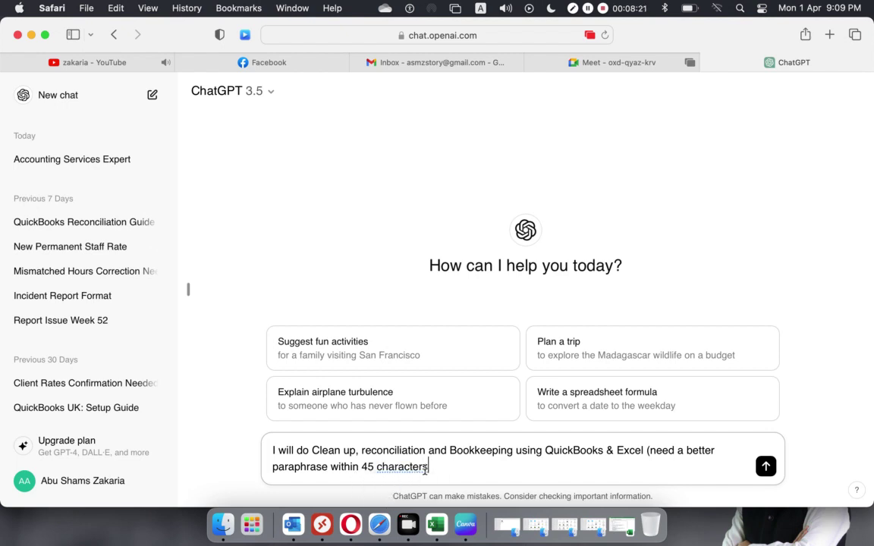
pyautogui.write(')')
pyautogui.press('Return')
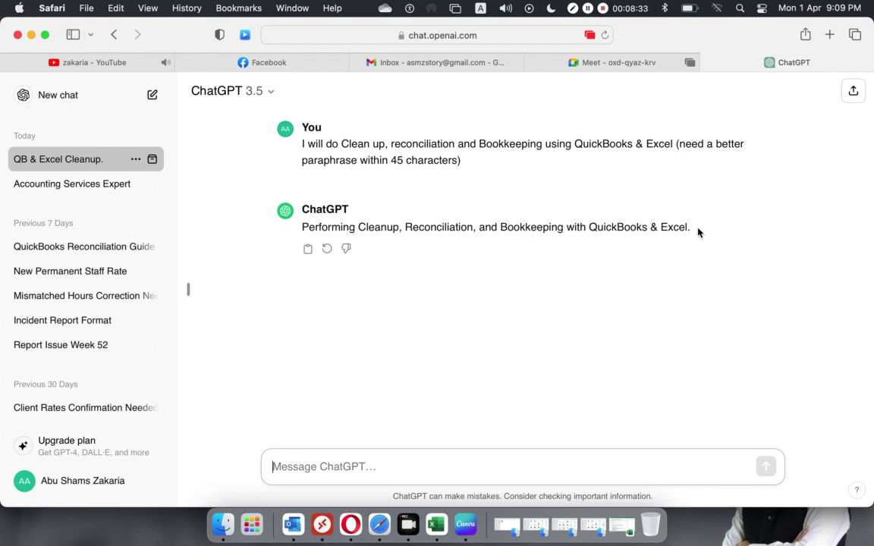
# Copy ChatGPT's paraphrase "Performing Cleanup, Reconciliation, and Bookkeeping with QuickBooks & Excel." and paste it as the gig title in the Fiverr form.
pyautogui.moveTo(693, 229); pyautogui.dragTo(303, 226)
pyautogui.press('super+c')
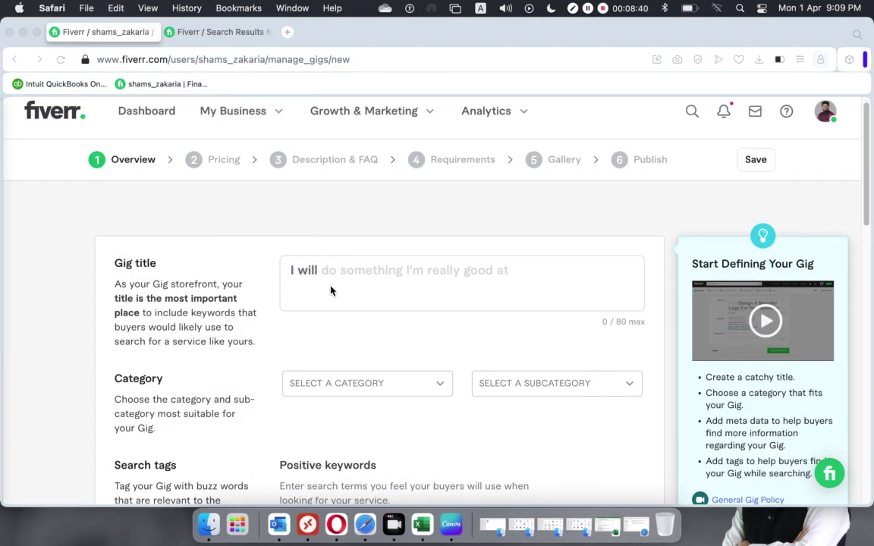
pyautogui.click(334, 273)
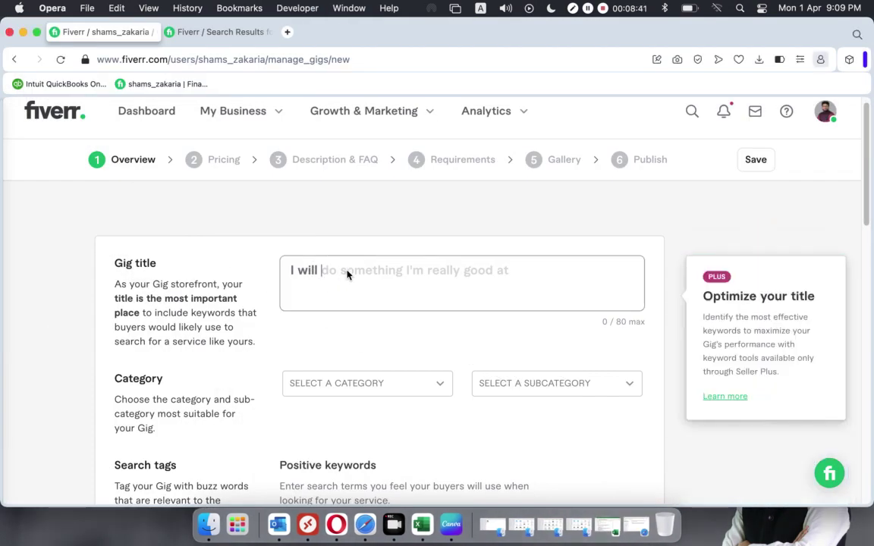
pyautogui.press('super+v')
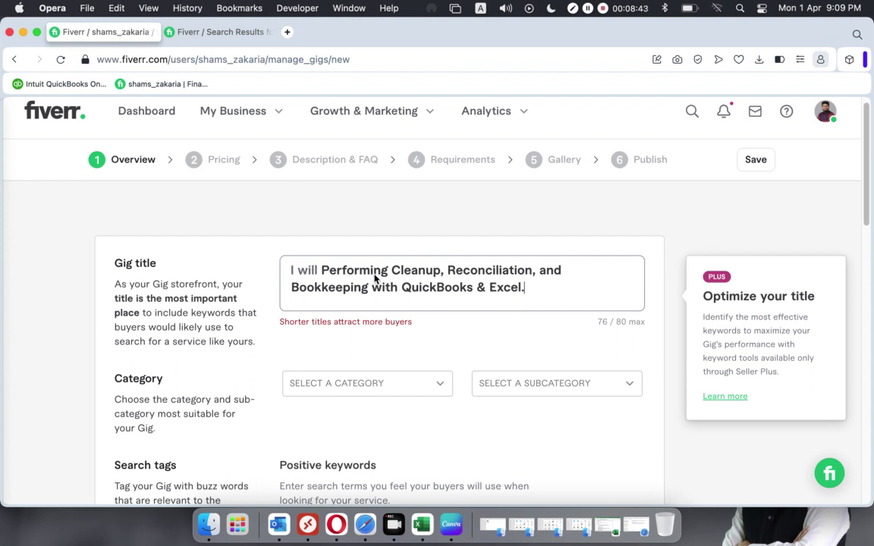
# Delete the period at the end of the gig title.
pyautogui.click(440, 355)
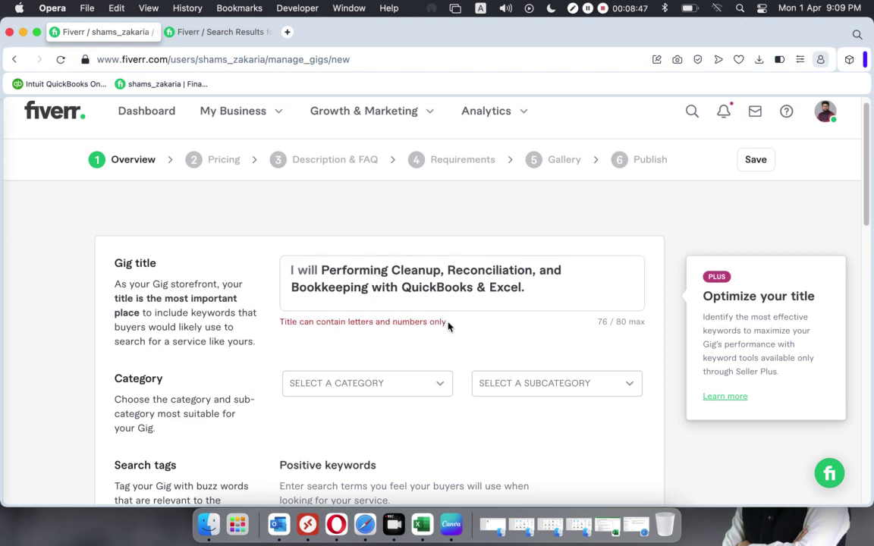
pyautogui.click(535, 289)
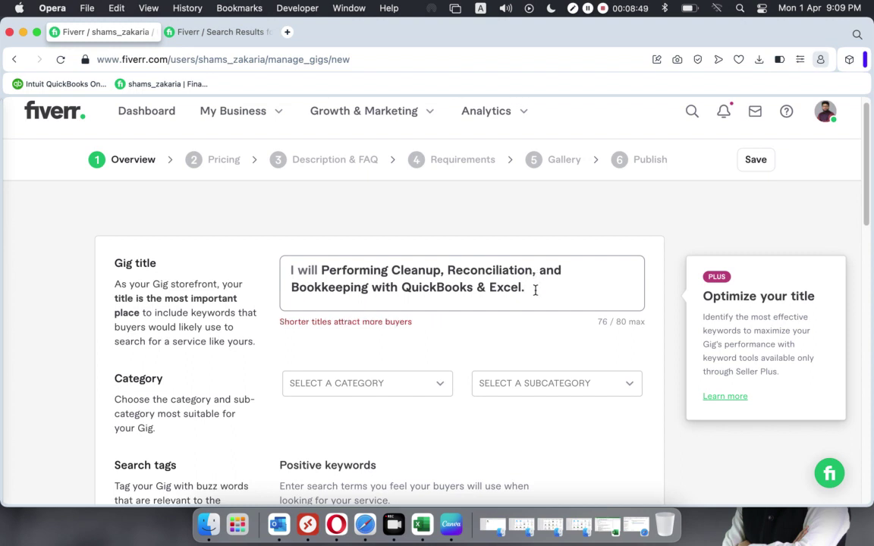
pyautogui.press('BackSpace')
pyautogui.click(488, 322)
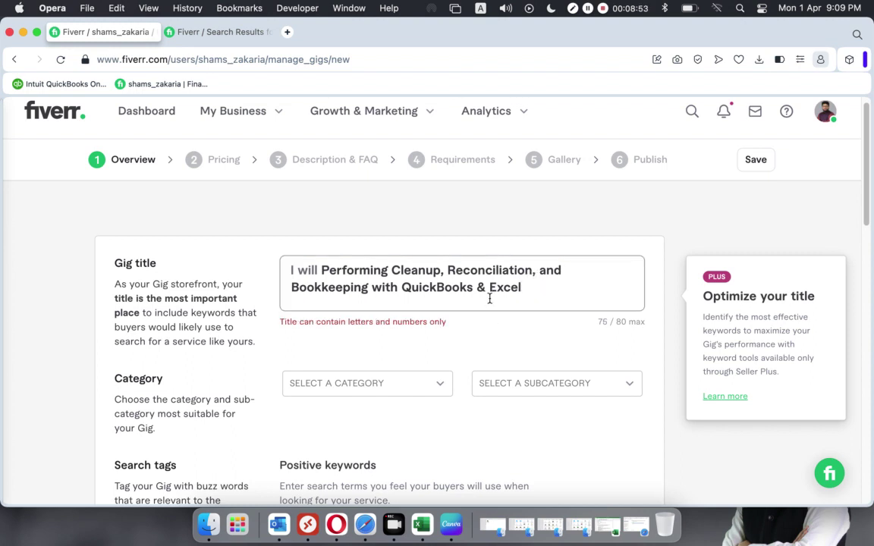
pyautogui.click(543, 284)
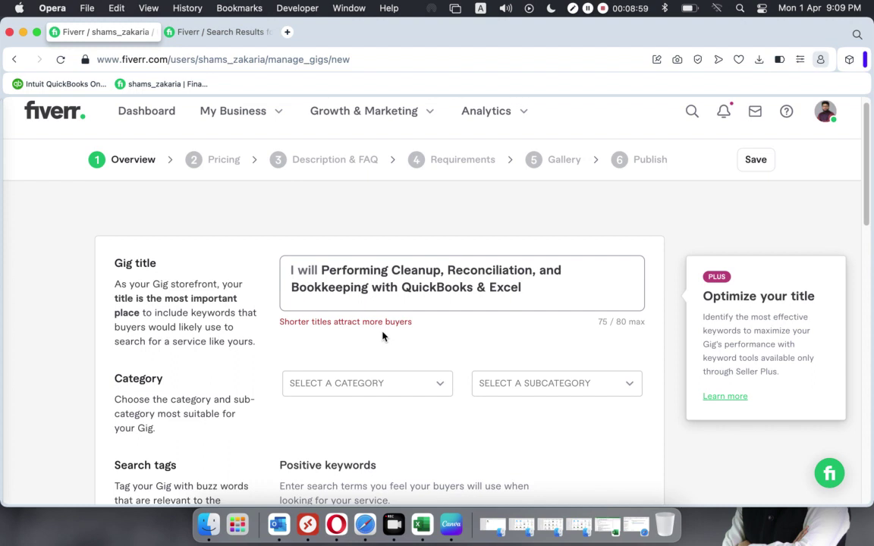
# Replace "Performing" with "do" at the start of the gig title.
pyautogui.click(390, 271)
pyautogui.press('BackSpace')
pyautogui.press('BackSpace')
pyautogui.press('BackSpace')
pyautogui.press('BackSpace')
pyautogui.press('BackSpace')
pyautogui.press('BackSpace')
pyautogui.press('BackSpace')
pyautogui.press('BackSpace')
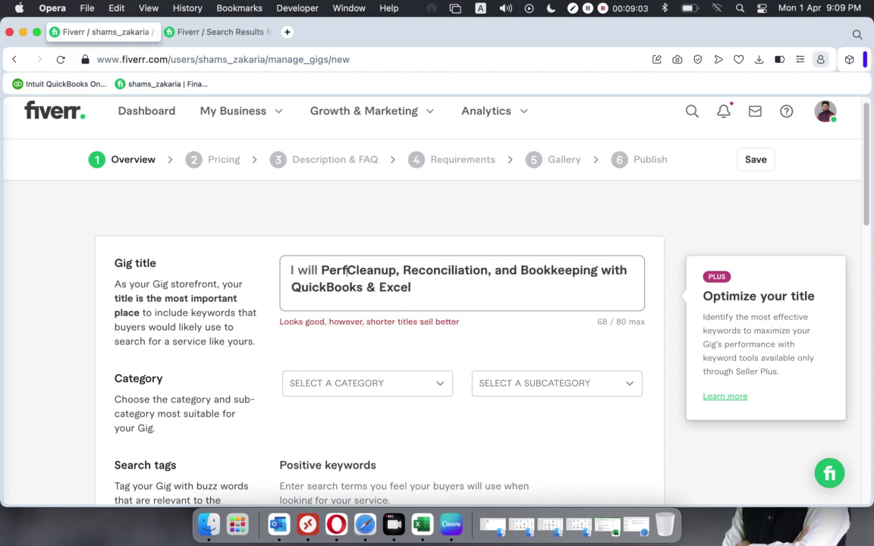
pyautogui.press('BackSpace')
pyautogui.press('BackSpace')
pyautogui.press('BackSpace')
pyautogui.write('do')
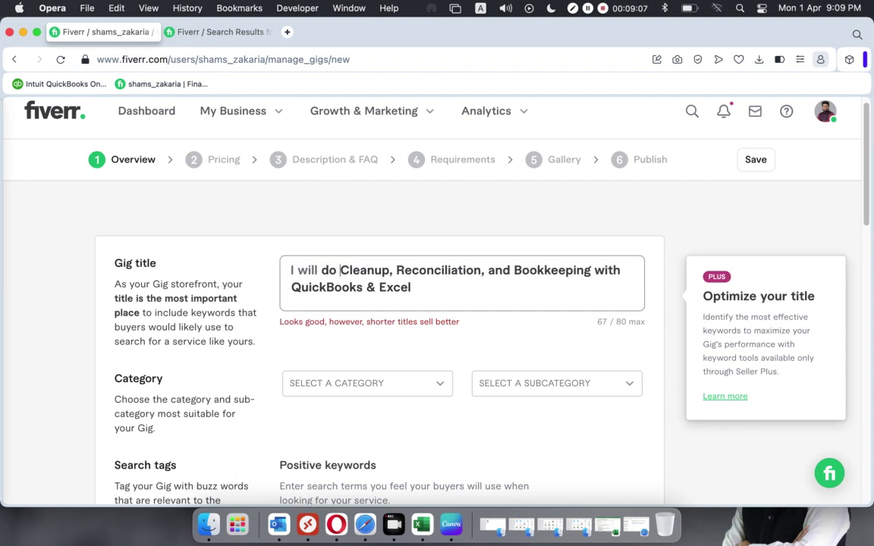
pyautogui.click(446, 298)
pyautogui.click(617, 322)
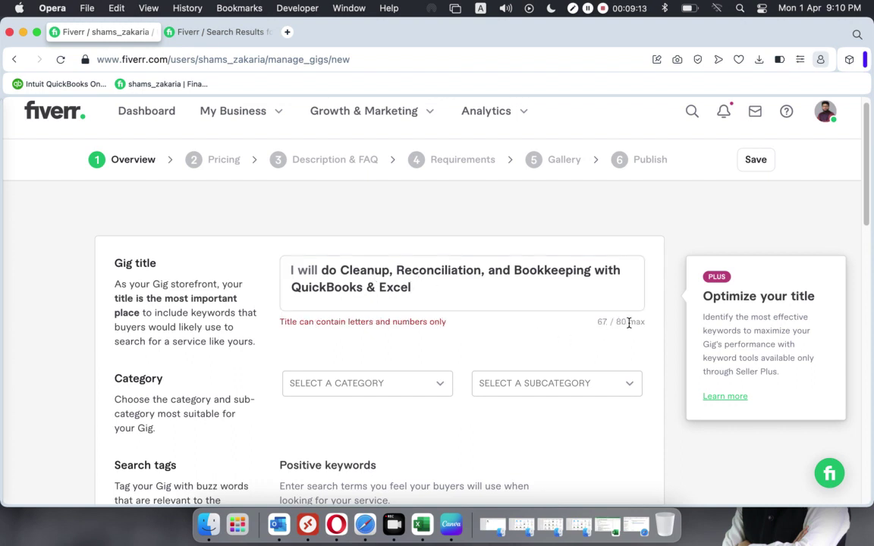
# Shorten the gig title by removing "& Excel" from its end.
pyautogui.doubleClick(603, 322)
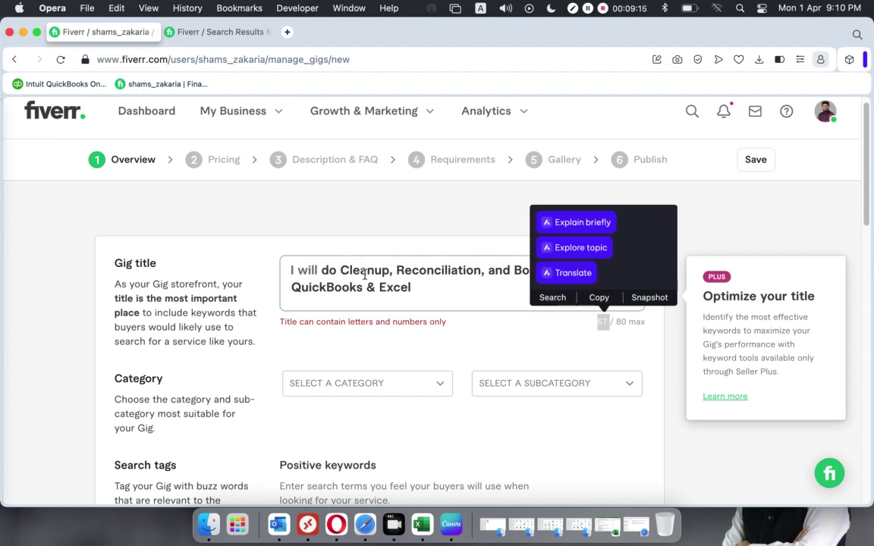
pyautogui.click(420, 288)
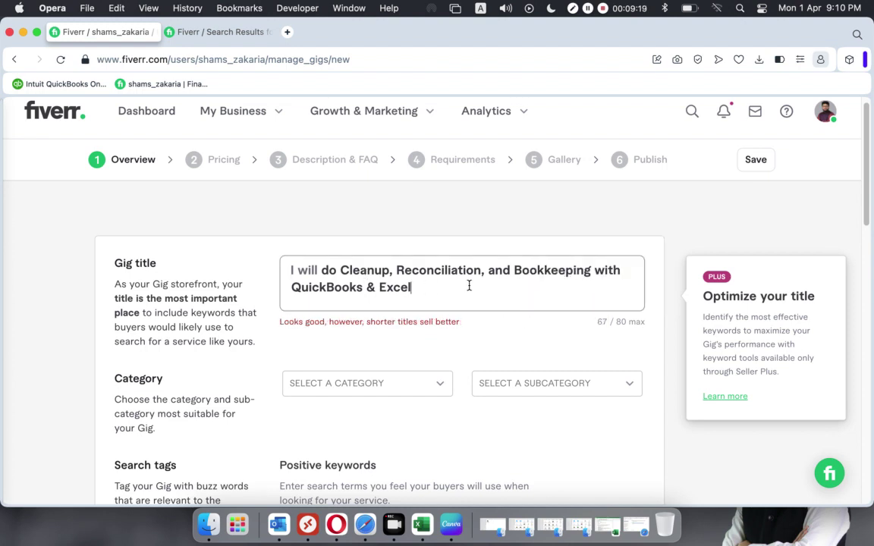
pyautogui.press('BackSpace')
pyautogui.press('BackSpace')
pyautogui.press('BackSpace')
pyautogui.press('BackSpace')
pyautogui.press('BackSpace')
pyautogui.press('BackSpace')
pyautogui.press('BackSpace')
pyautogui.press('BackSpace')
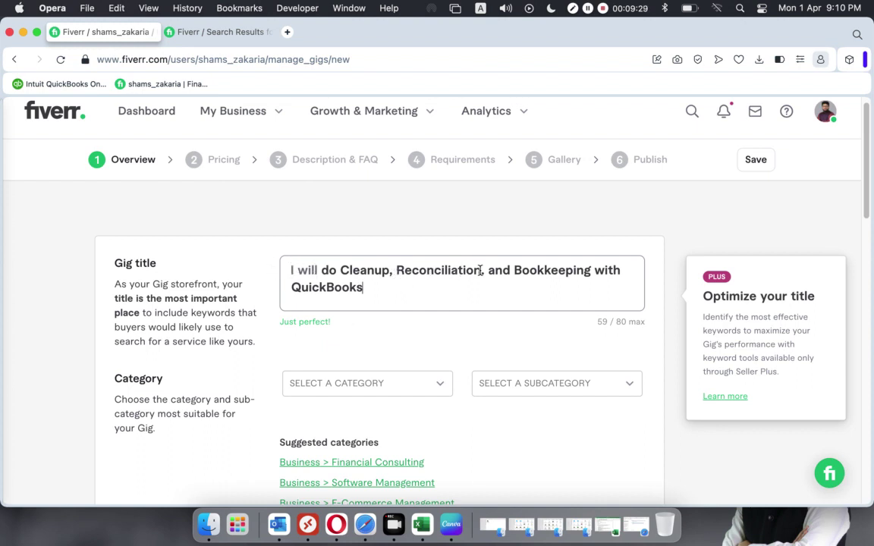
pyautogui.moveTo(343, 324); pyautogui.dragTo(272, 325)
pyautogui.click(350, 327)
# Check the first gig's category in the Excel workbook and set the Fiverr gig's category to Business.
pyautogui.scroll(-1, 361, 343)
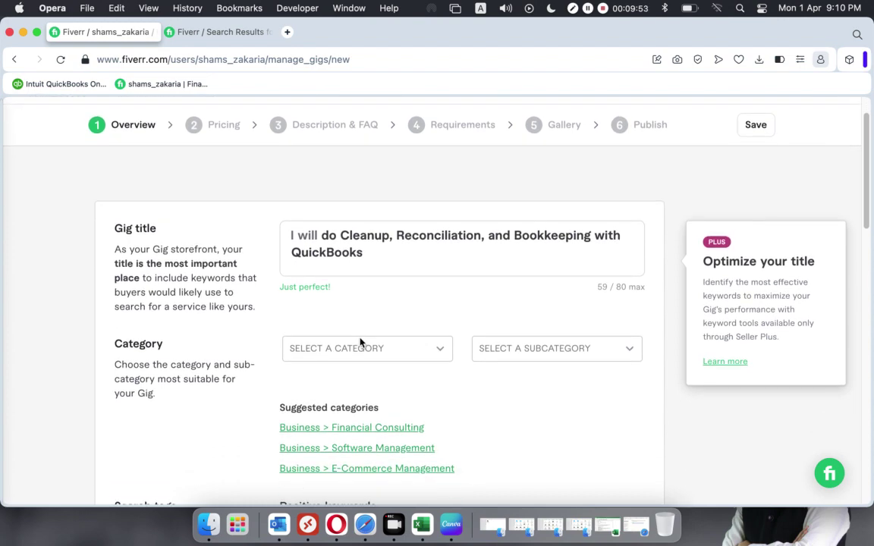
pyautogui.click(426, 521)
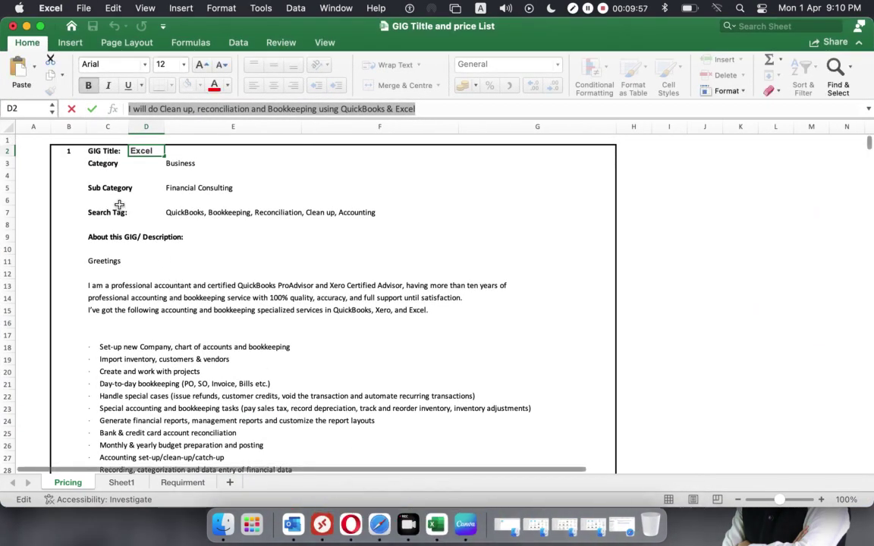
pyautogui.click(197, 164)
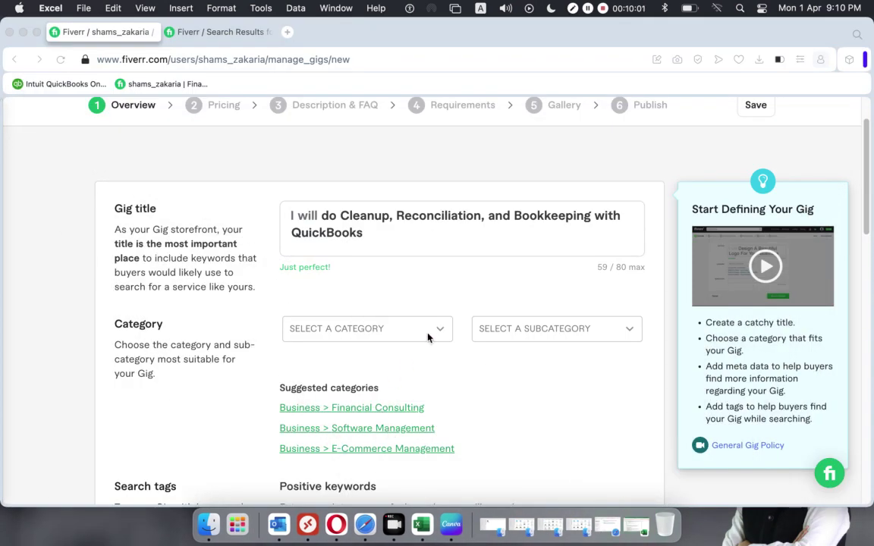
pyautogui.click(440, 332)
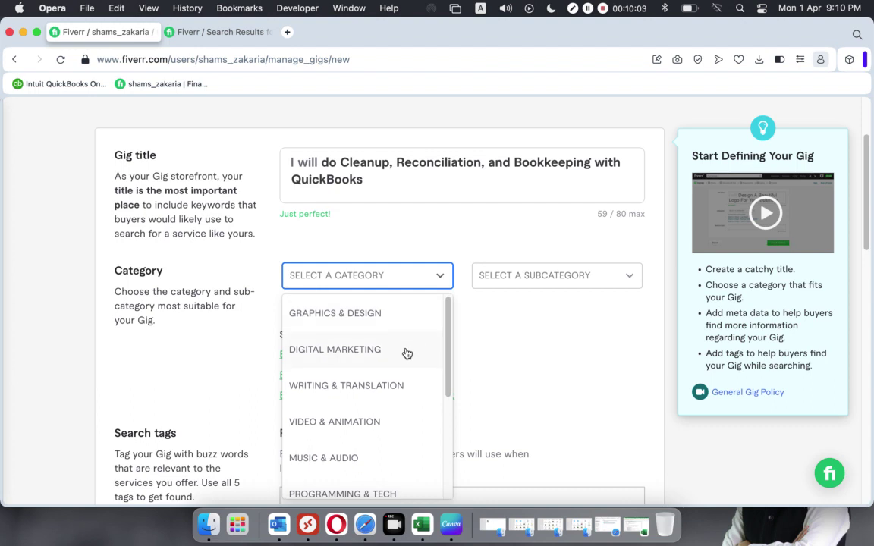
pyautogui.scroll(-5, 406, 353)
pyautogui.click(340, 418)
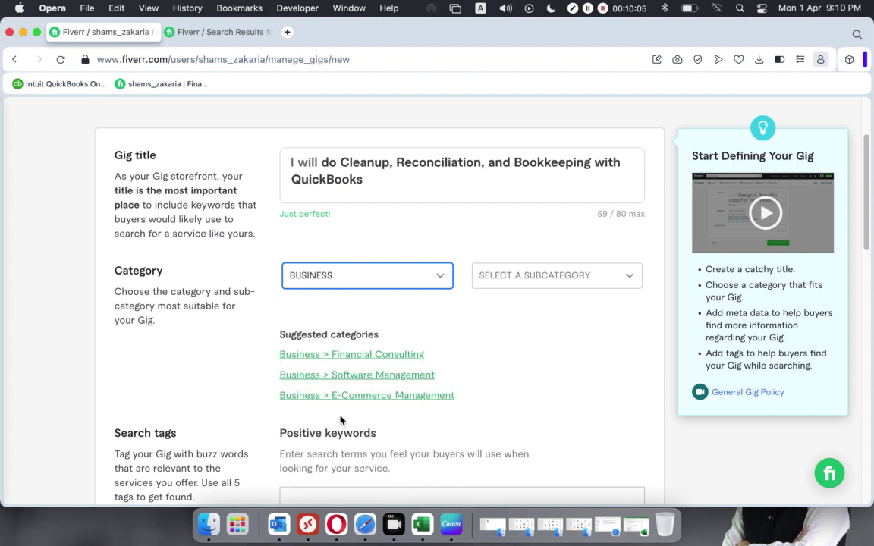
# Check the first gig's sub category in the Excel workbook and set the Fiverr subcategory to Financial Consulting.
pyautogui.click(627, 280)
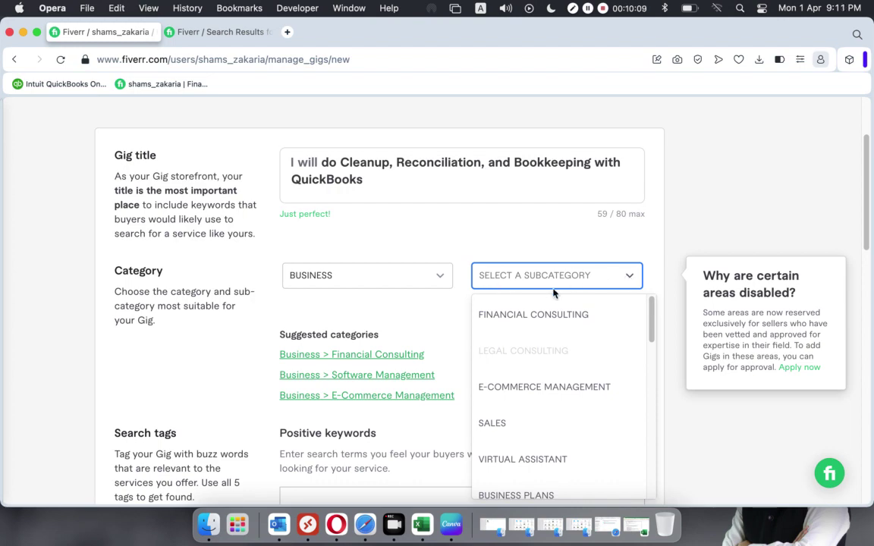
pyautogui.click(422, 524)
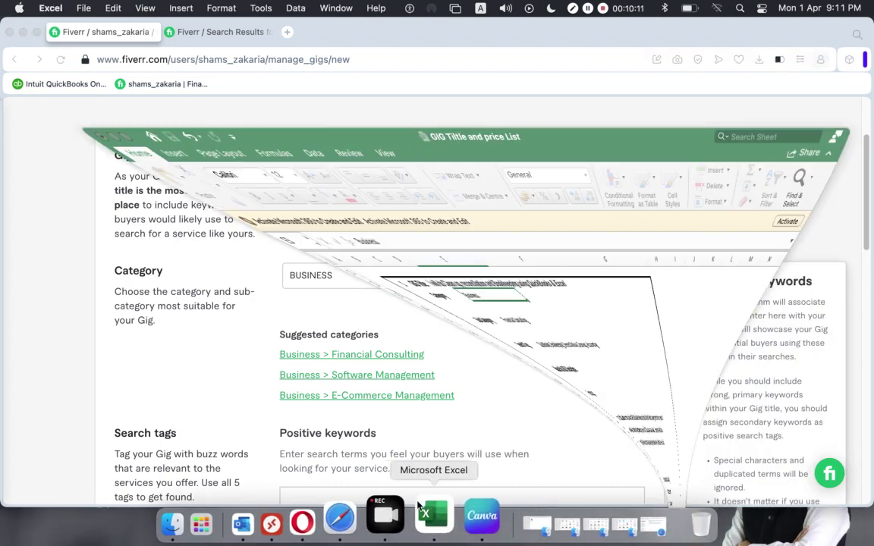
pyautogui.click(172, 209)
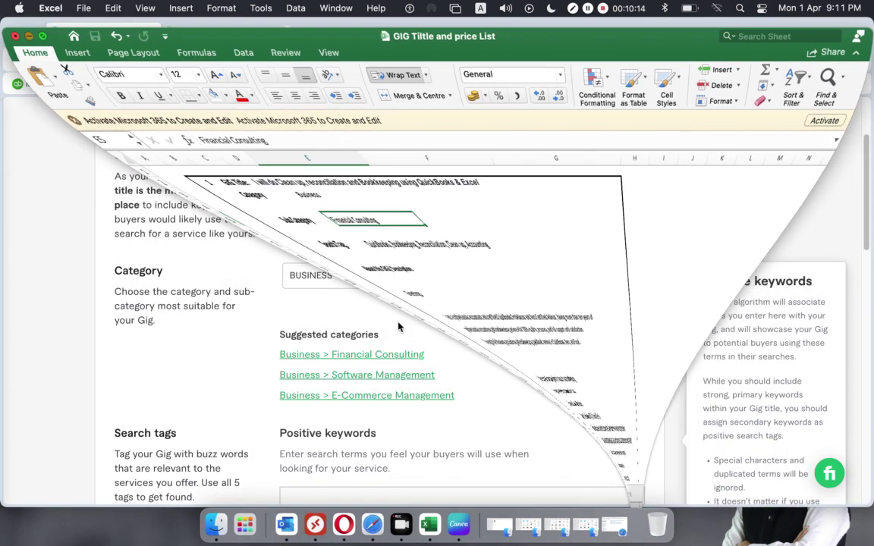
pyautogui.click(633, 278)
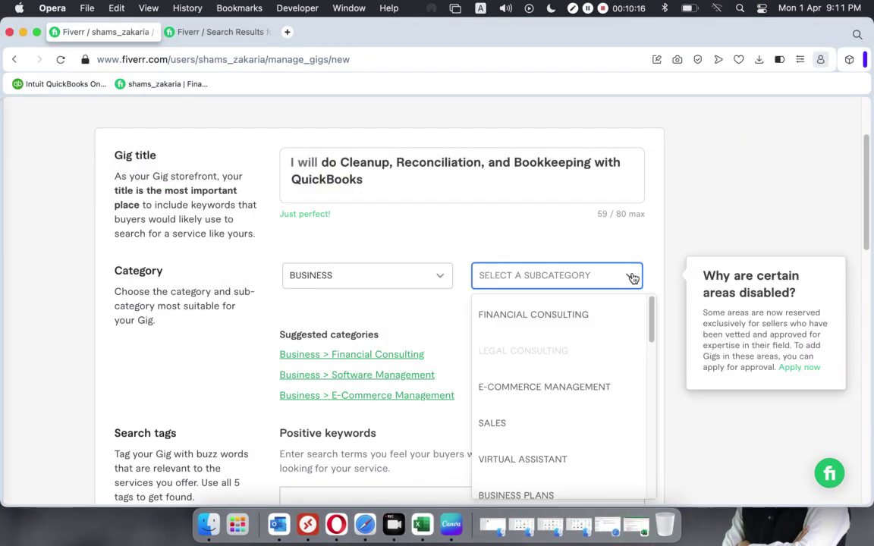
pyautogui.click(587, 315)
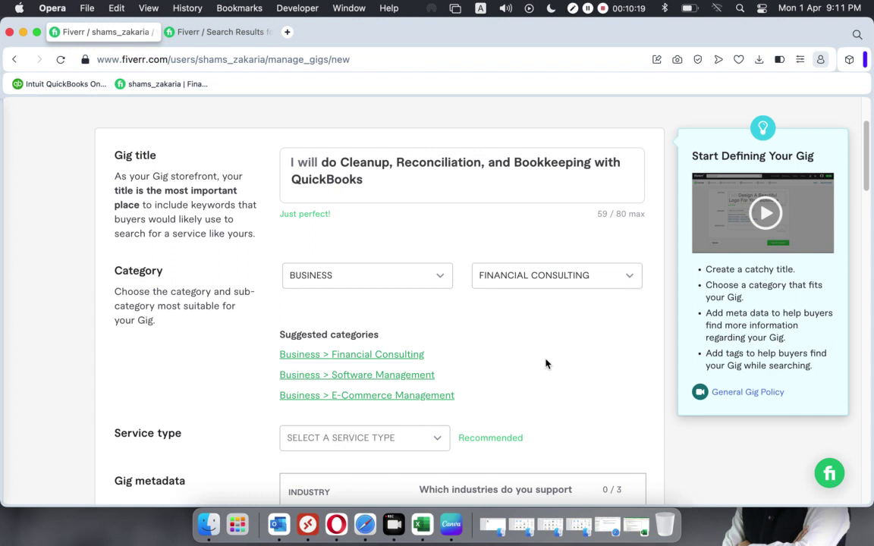
# Look over the gig details in the Excel workbook and set the Fiverr service type to Accounting & Bookkeeping.
pyautogui.scroll(-2, 545, 363)
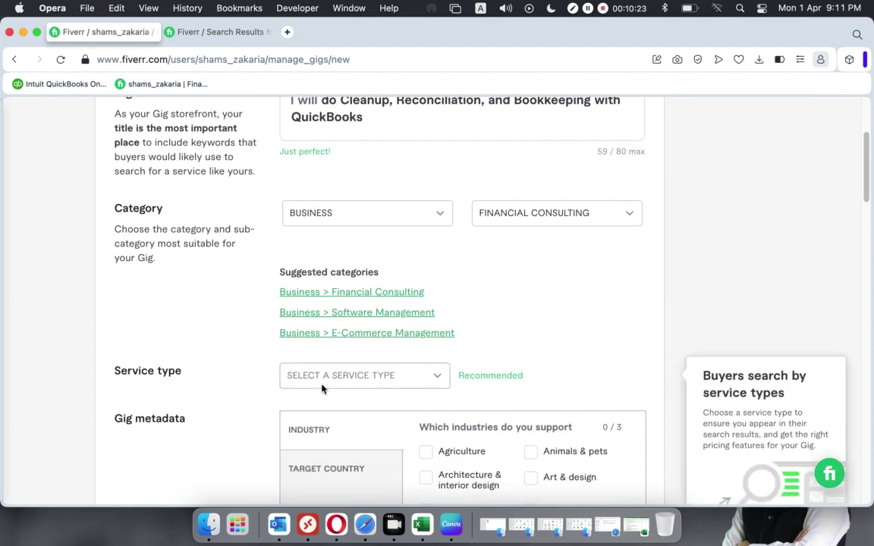
pyautogui.scroll(-1, 322, 389)
pyautogui.click(441, 339)
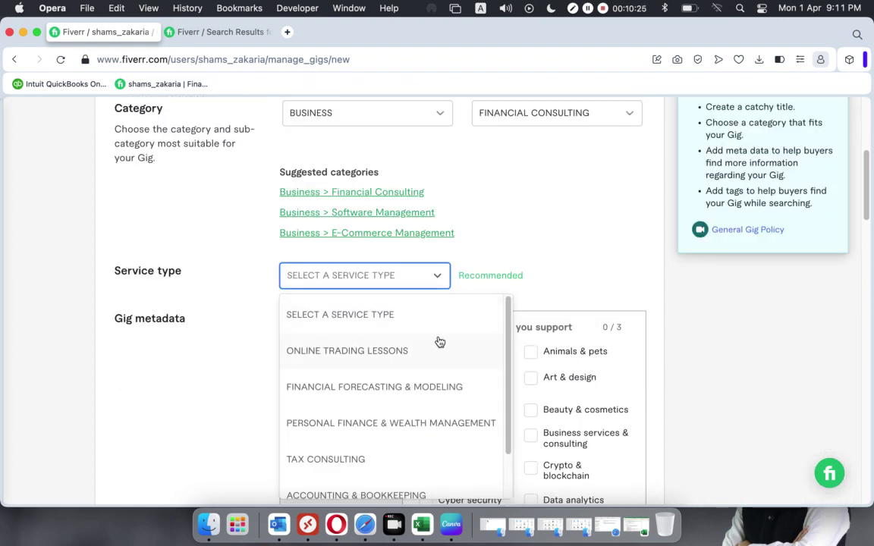
pyautogui.click(419, 523)
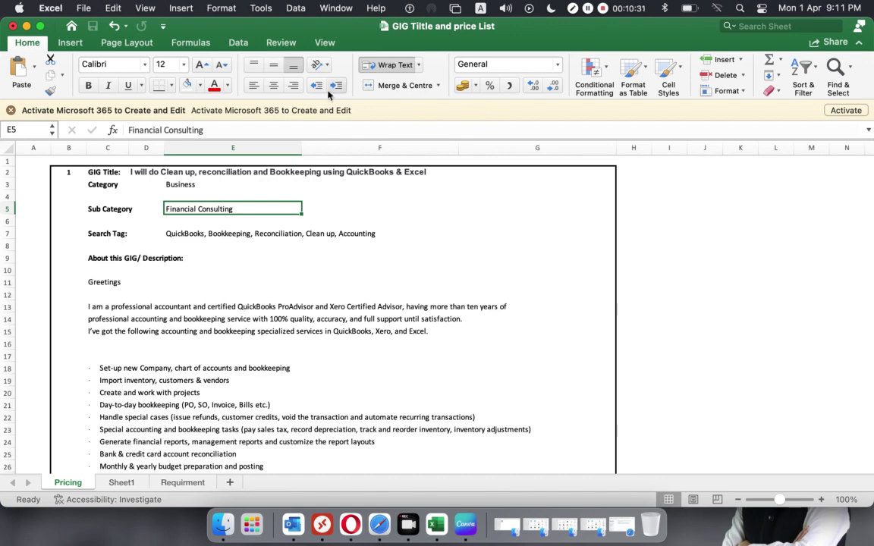
pyautogui.click(27, 26)
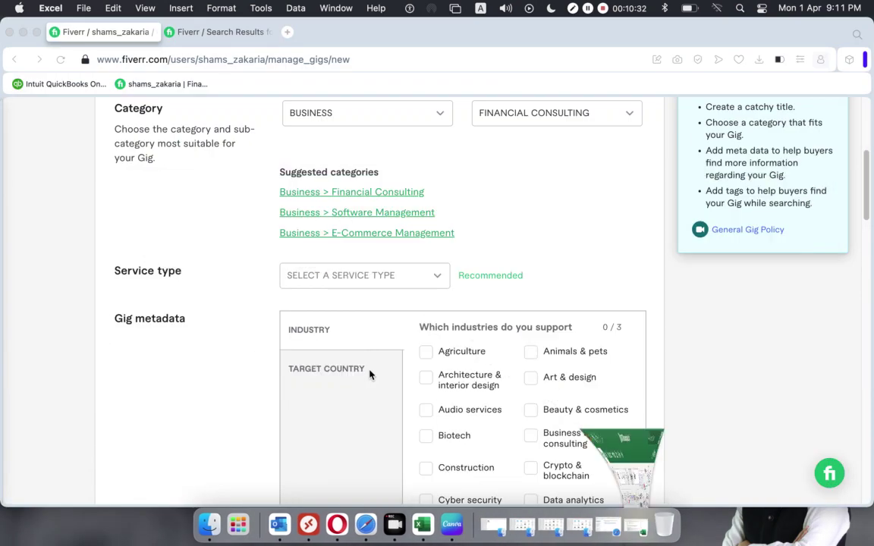
pyautogui.click(438, 276)
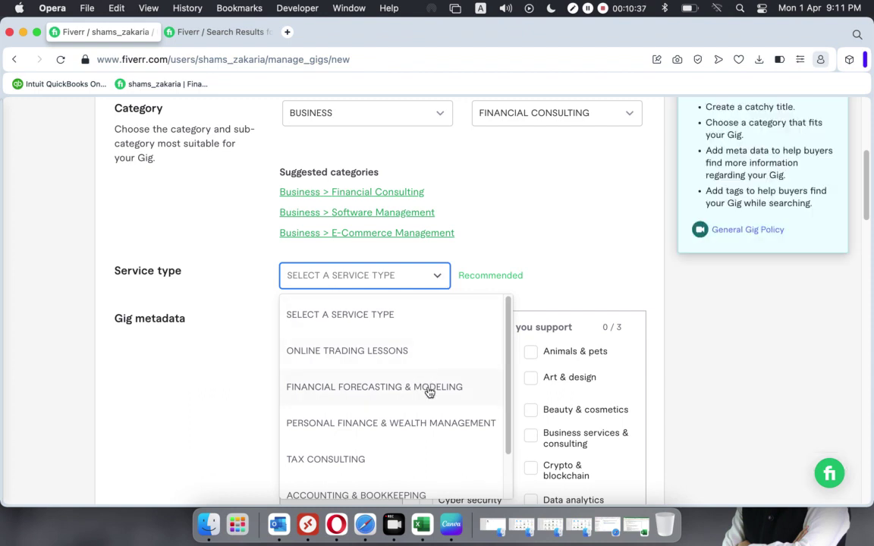
pyautogui.scroll(-2, 428, 392)
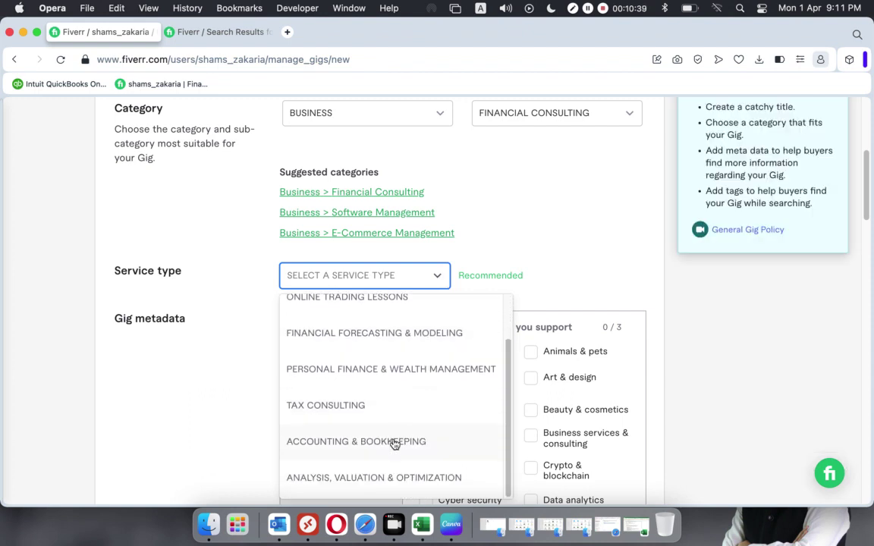
pyautogui.click(394, 446)
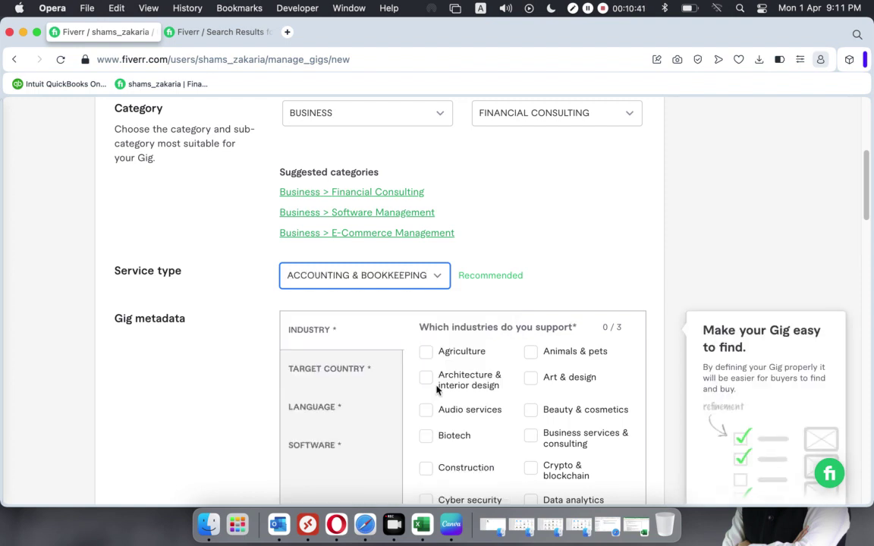
# Review the gig title, category, subcategory and service type entered in the form.
pyautogui.moveTo(404, 279)
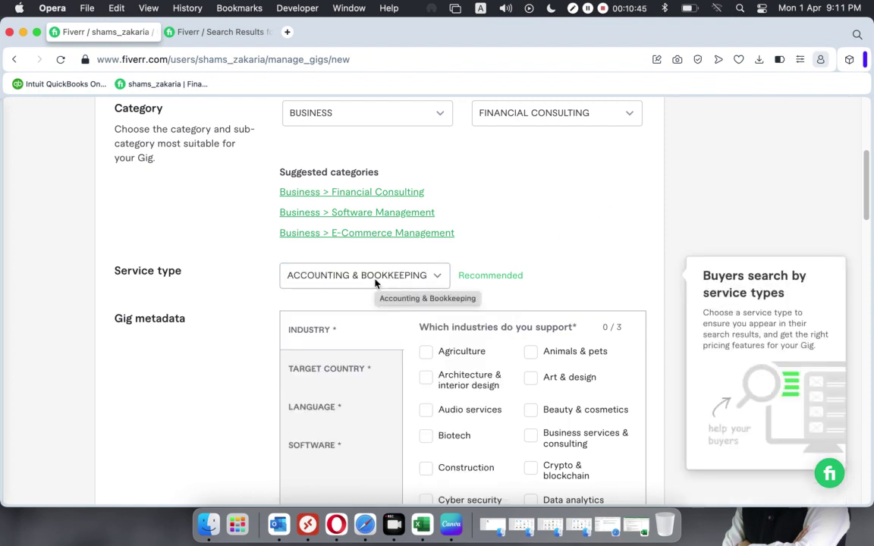
pyautogui.scroll(5, 375, 283)
pyautogui.moveTo(286, 283)
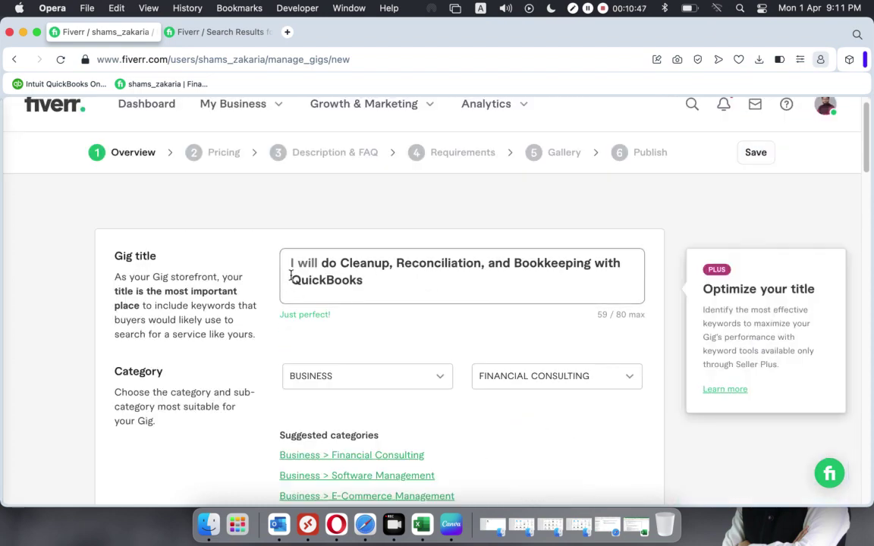
pyautogui.moveTo(498, 368)
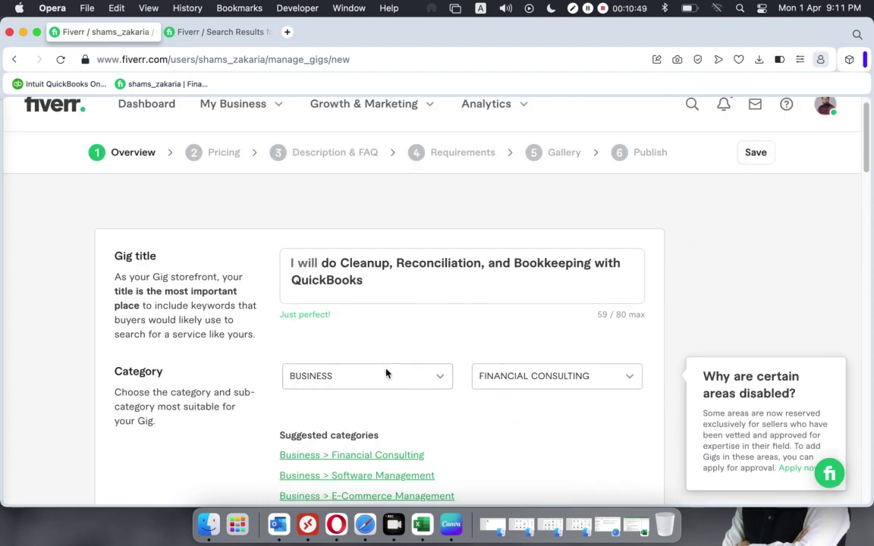
pyautogui.scroll(-5, 386, 372)
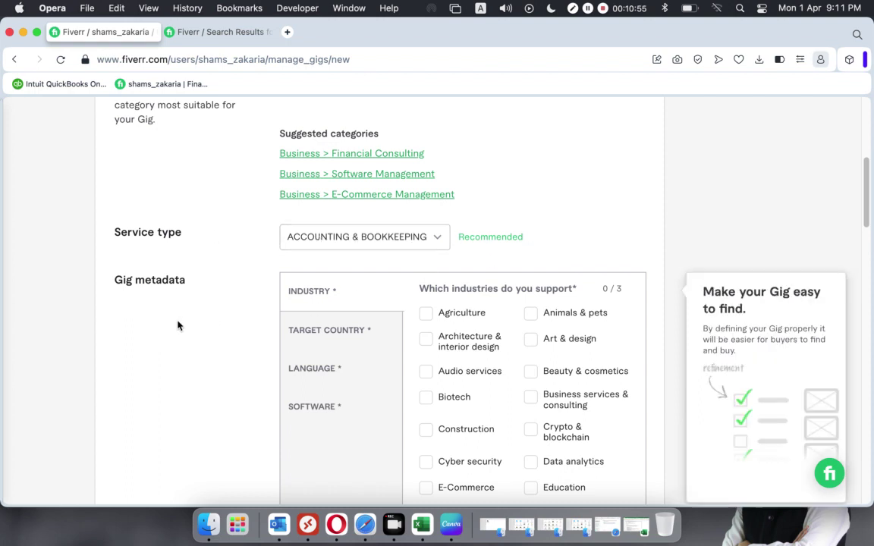
# Examine the Gig metadata section, including its industry selection limit and the full list of supported industries.
pyautogui.moveTo(113, 281); pyautogui.dragTo(198, 289)
pyautogui.click(203, 334)
pyautogui.moveTo(600, 290); pyautogui.dragTo(626, 293)
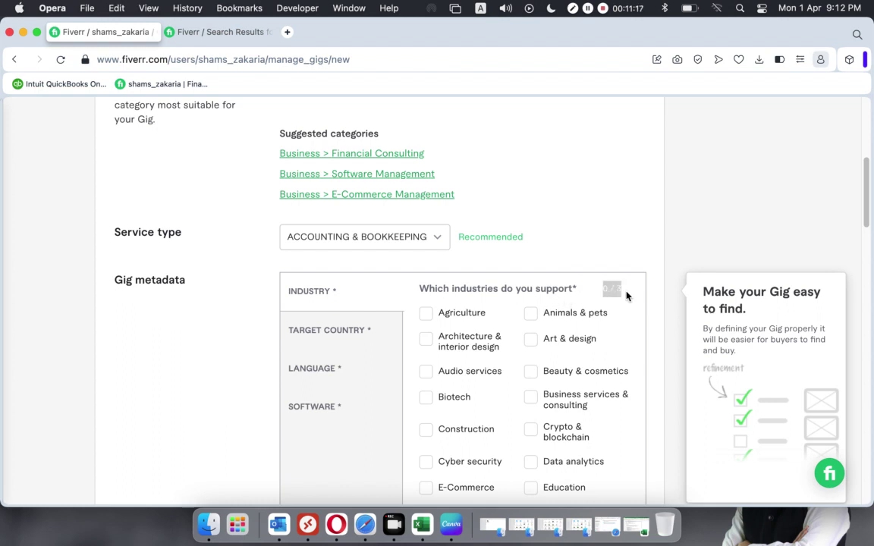
pyautogui.scroll(-10, 544, 394)
pyautogui.scroll(-1, 544, 394)
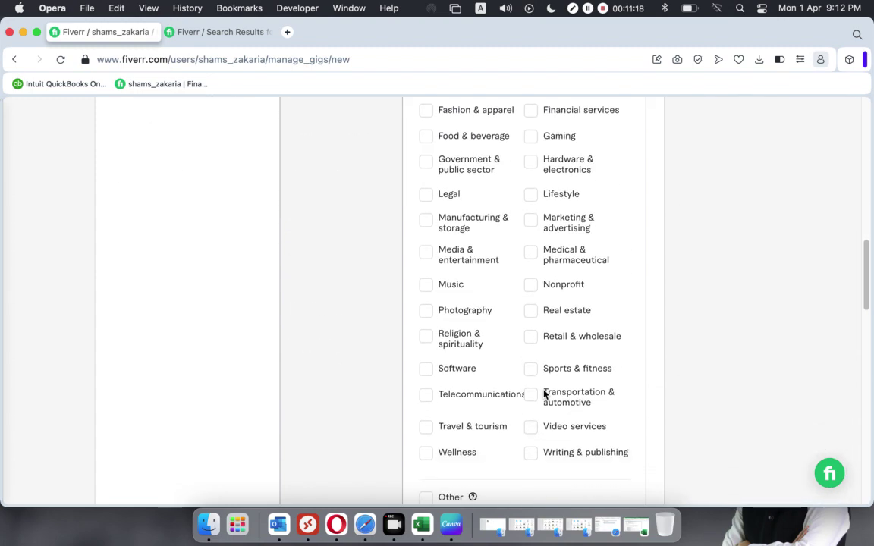
pyautogui.scroll(1, 545, 394)
pyautogui.scroll(-2, 545, 394)
pyautogui.scroll(5, 544, 394)
pyautogui.scroll(5, 544, 393)
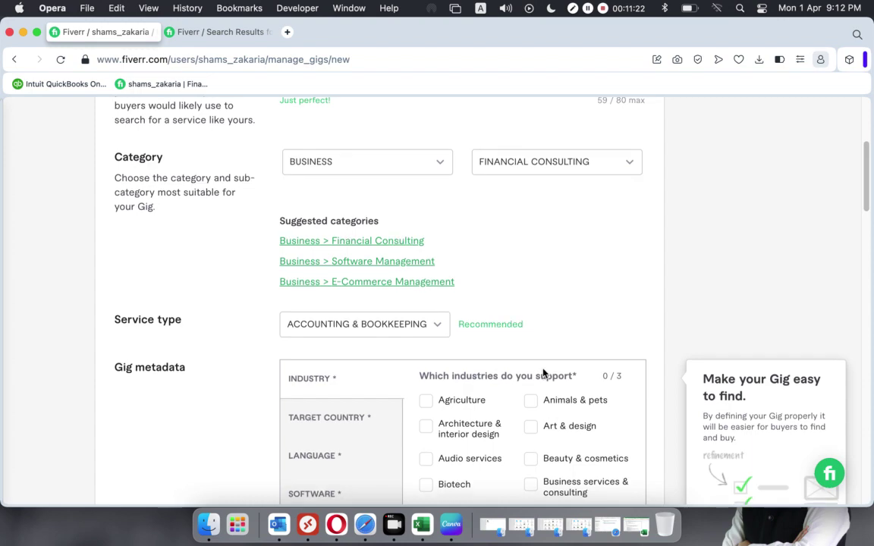
pyautogui.scroll(-1, 545, 372)
pyautogui.scroll(-3, 544, 372)
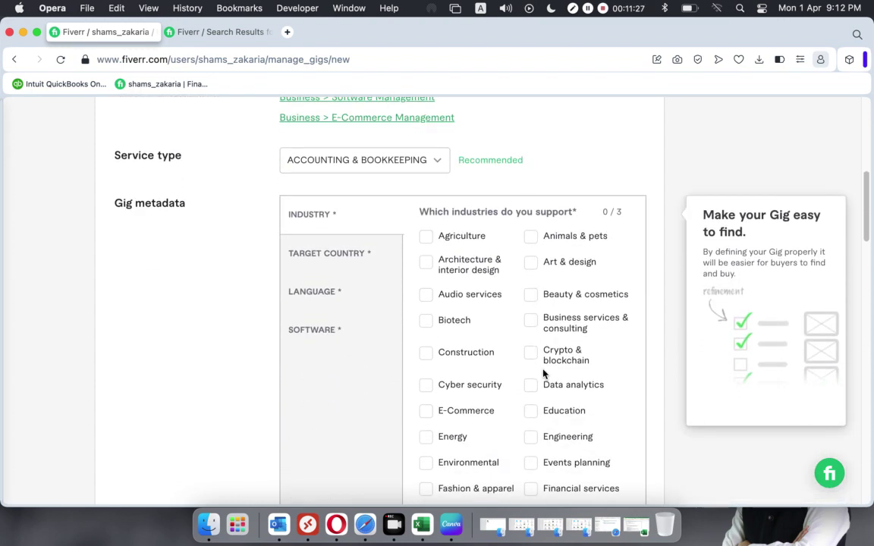
# Select E-Commerce, Real estate and Financial services as the supported industries in the gig metadata.
pyautogui.scroll(-1, 507, 375)
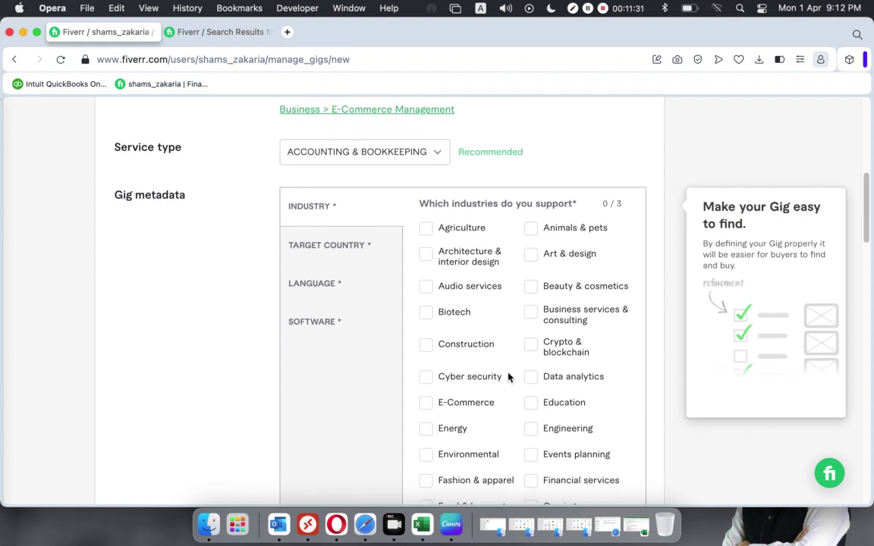
pyautogui.click(425, 405)
pyautogui.scroll(-5, 542, 421)
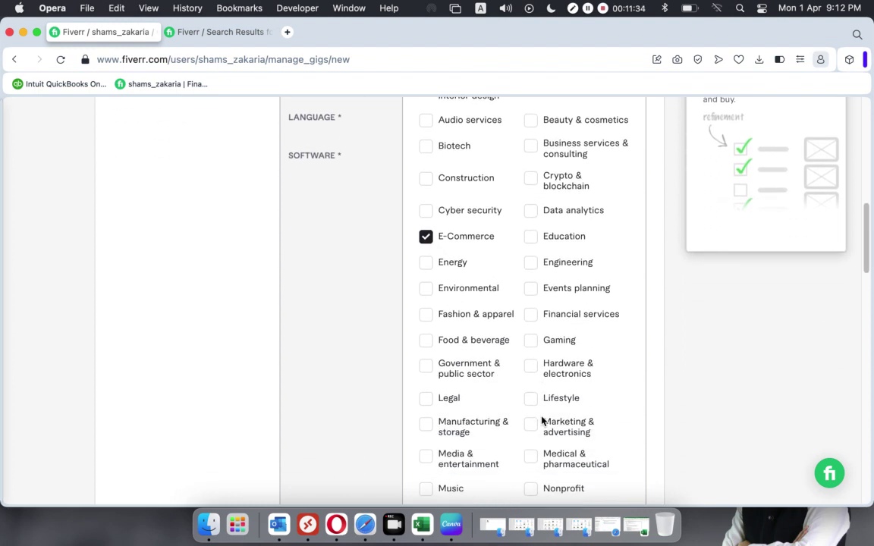
pyautogui.scroll(-2, 543, 421)
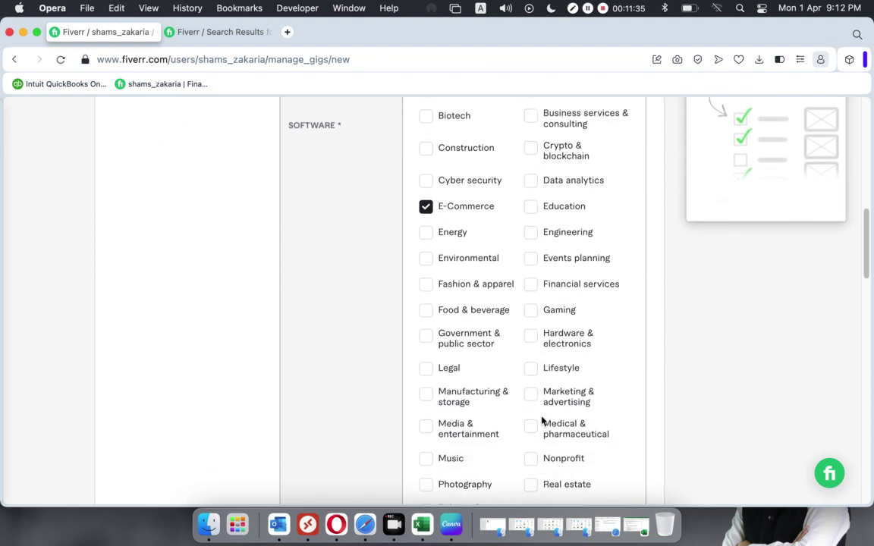
pyautogui.click(530, 483)
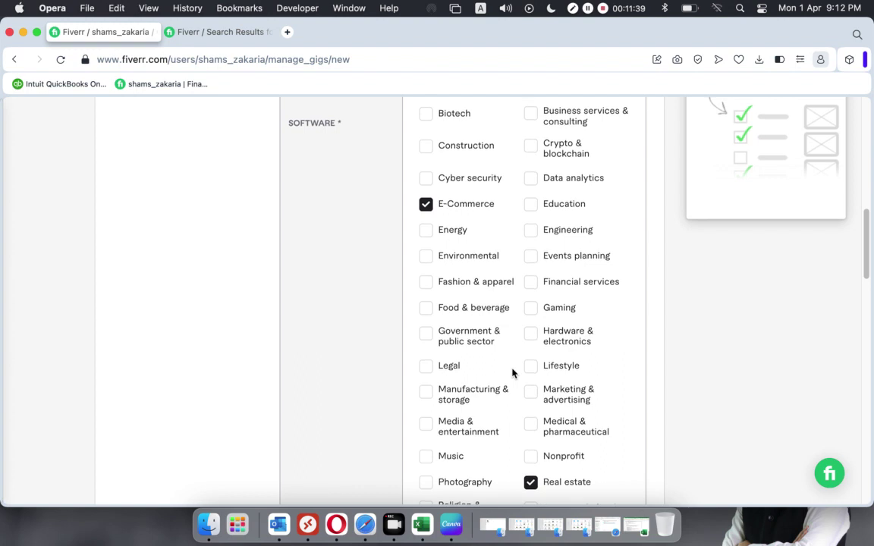
pyautogui.scroll(1, 512, 373)
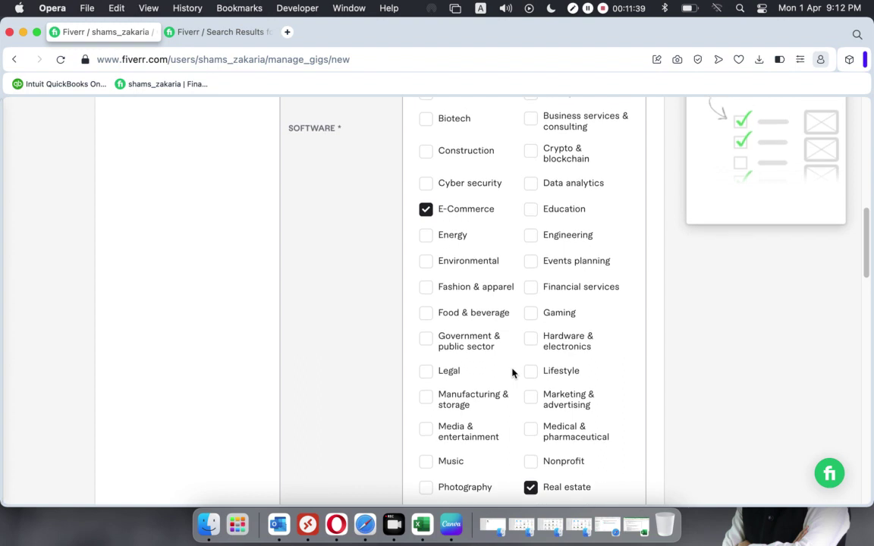
pyautogui.click(531, 290)
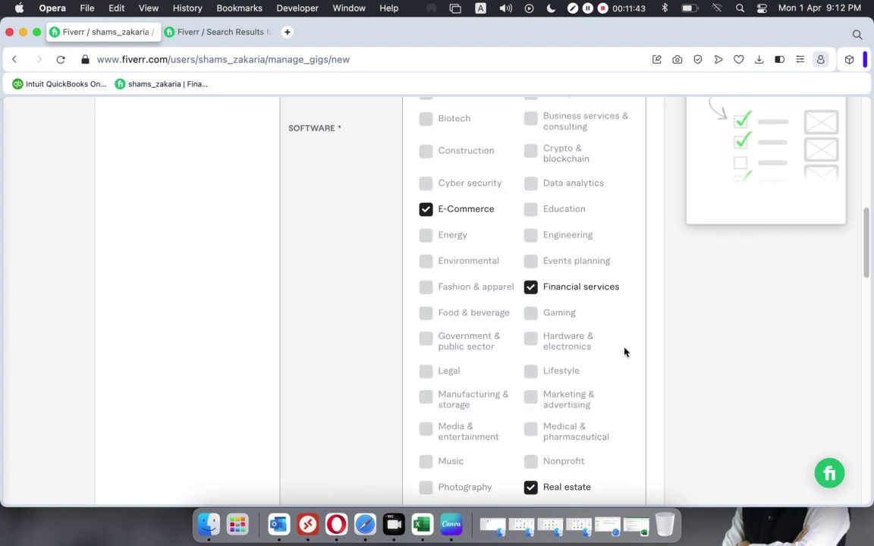
pyautogui.scroll(8, 507, 336)
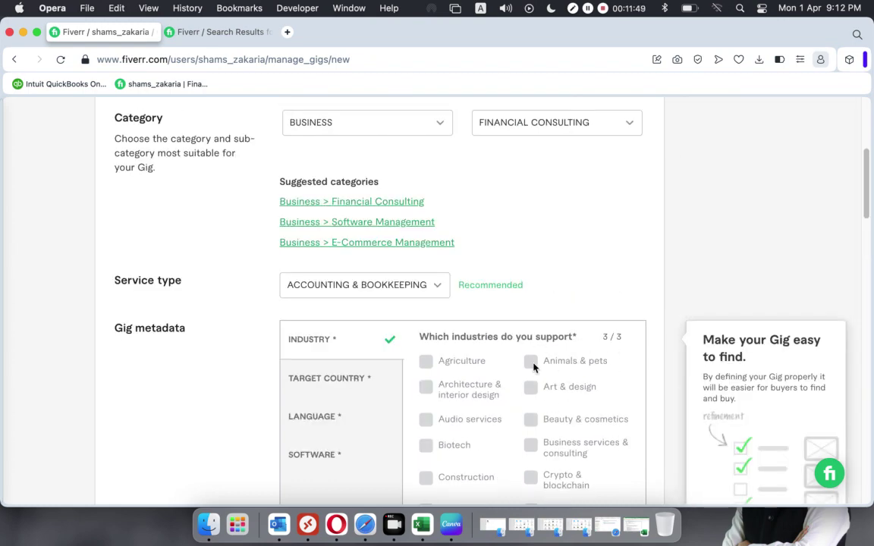
pyautogui.scroll(-6, 533, 380)
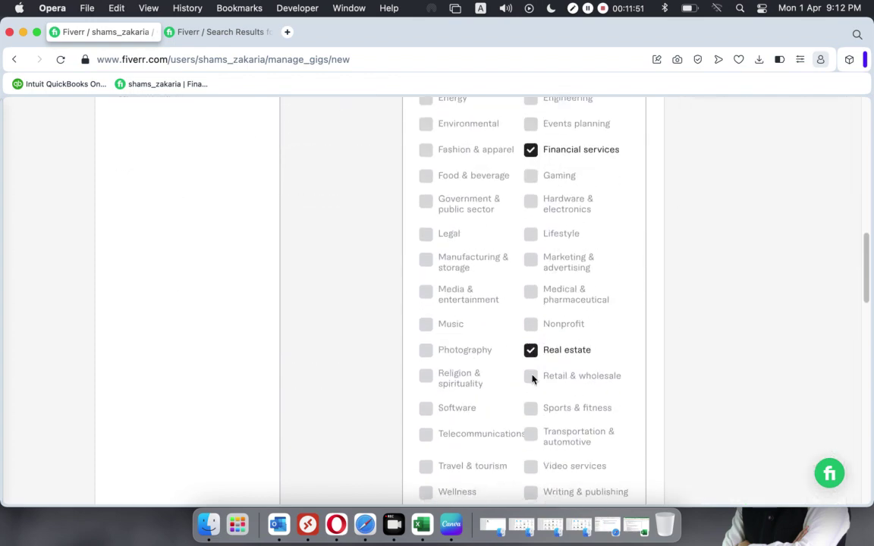
# Set the target country in the gig metadata to Worldwide.
pyautogui.scroll(5, 533, 379)
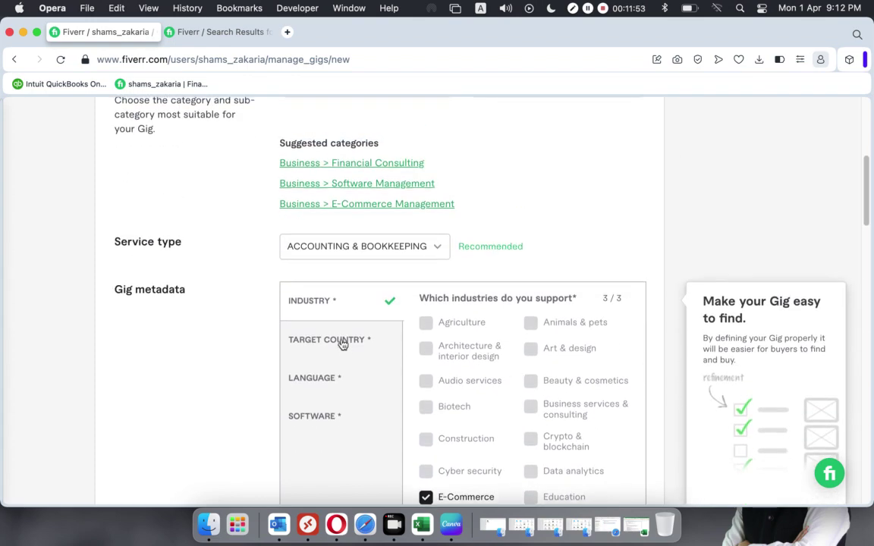
pyautogui.click(341, 343)
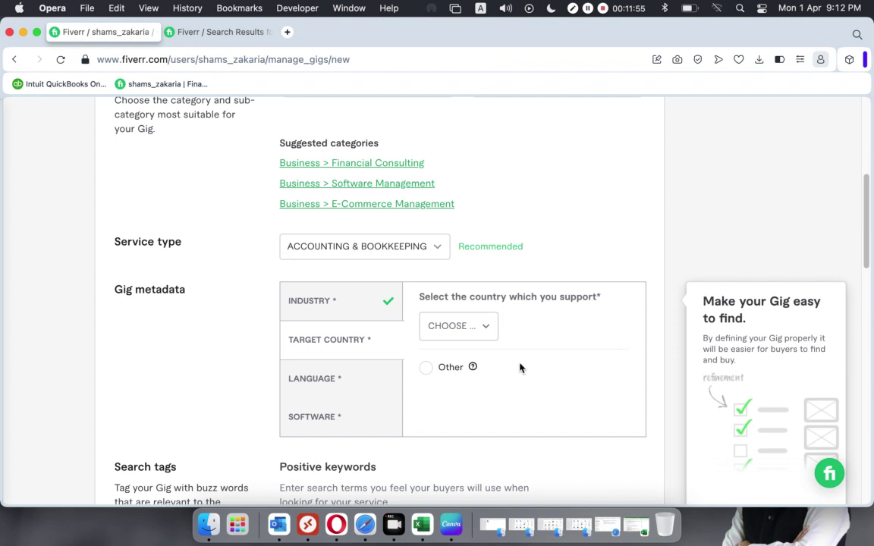
pyautogui.click(489, 326)
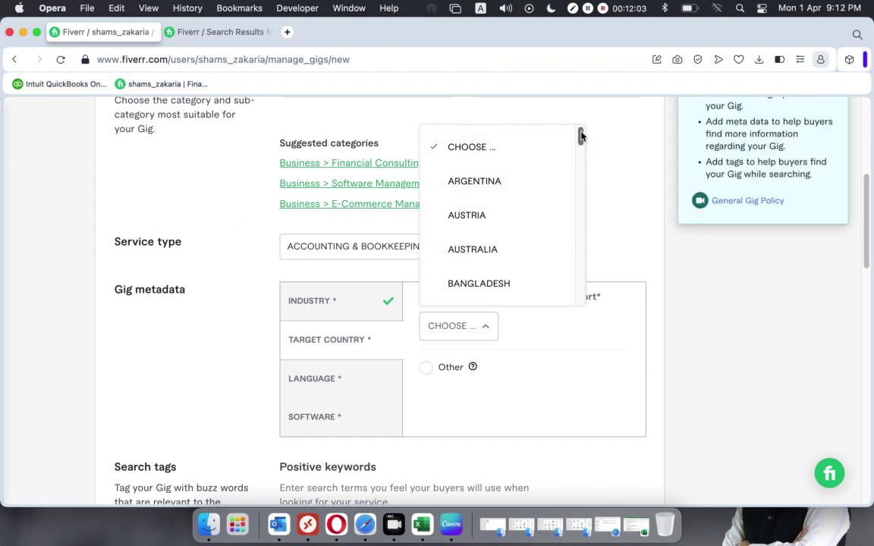
pyautogui.moveTo(581, 135); pyautogui.dragTo(575, 328)
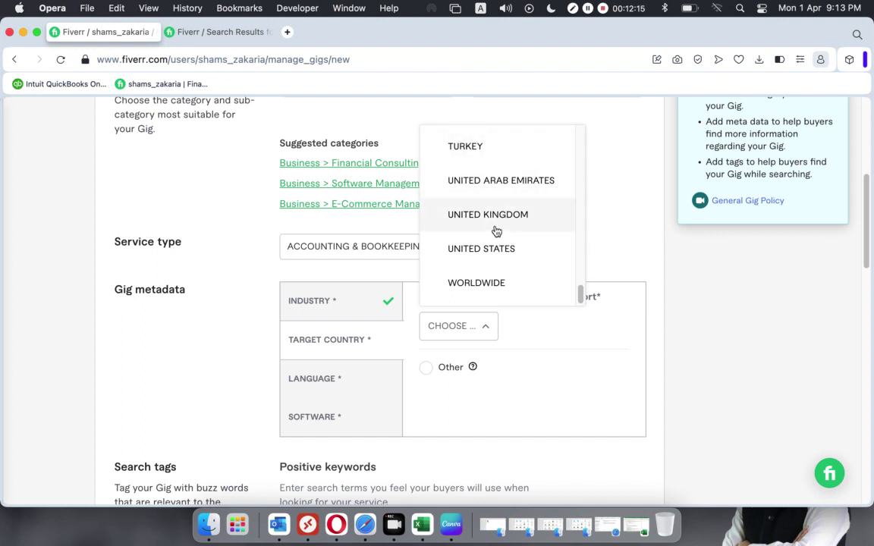
pyautogui.click(473, 284)
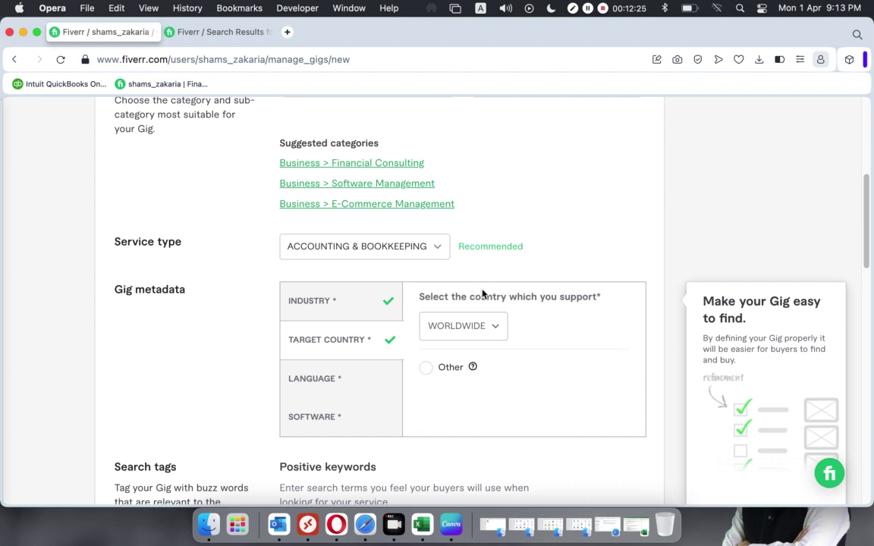
# Try the Other option for the target country, look through the country list and restore the selection to Worldwide.
pyautogui.click(426, 368)
pyautogui.click(487, 328)
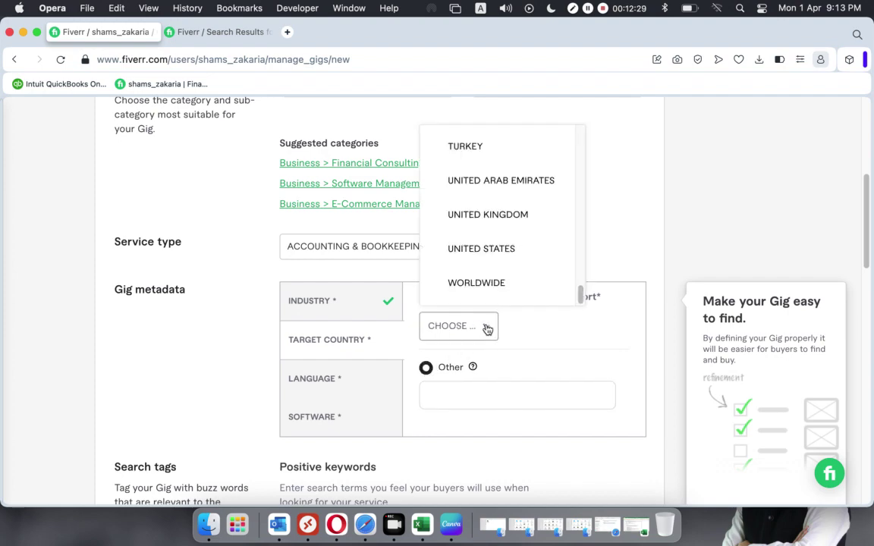
pyautogui.scroll(-15, 525, 265)
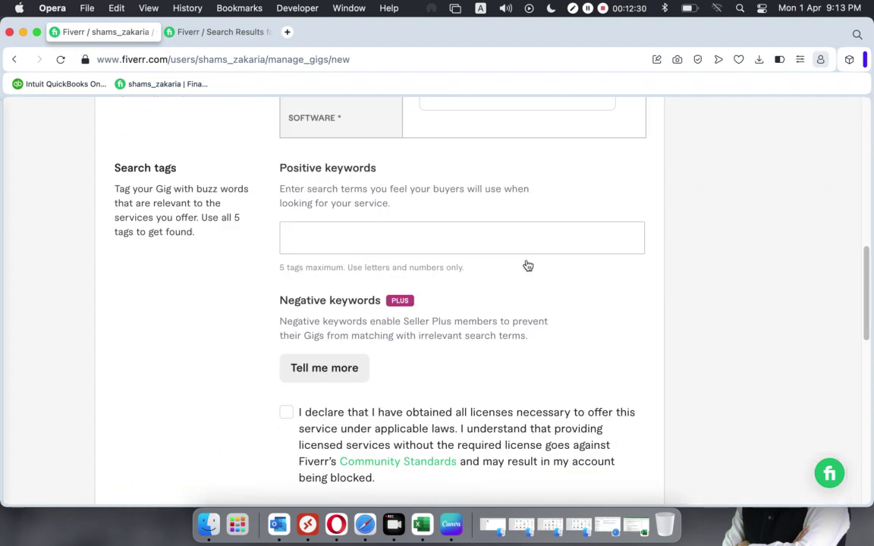
pyautogui.scroll(15, 527, 265)
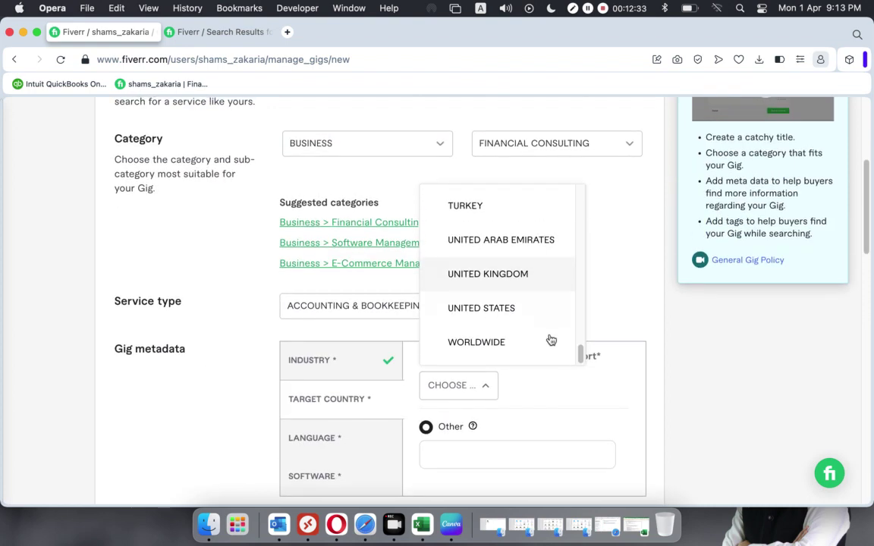
pyautogui.moveTo(580, 353); pyautogui.dragTo(580, 257)
pyautogui.scroll(-10, 576, 322)
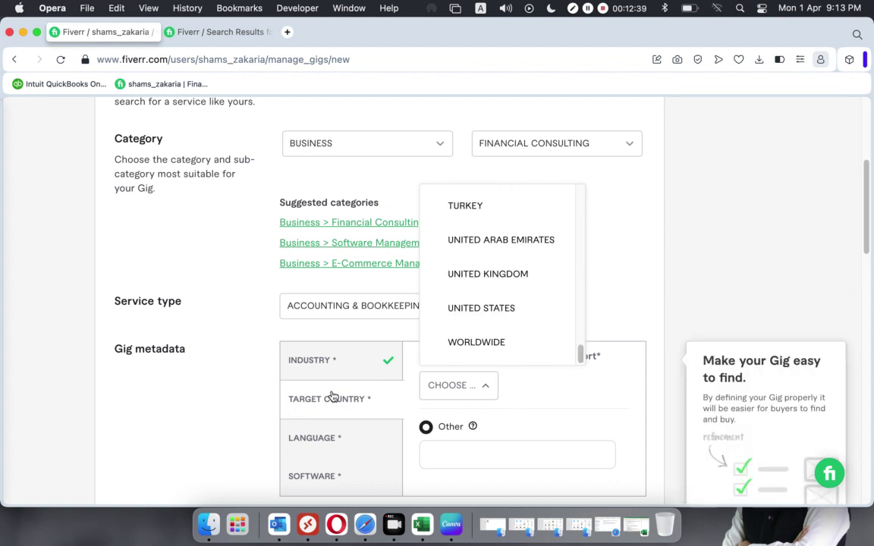
pyautogui.click(489, 387)
pyautogui.click(485, 390)
pyautogui.click(465, 346)
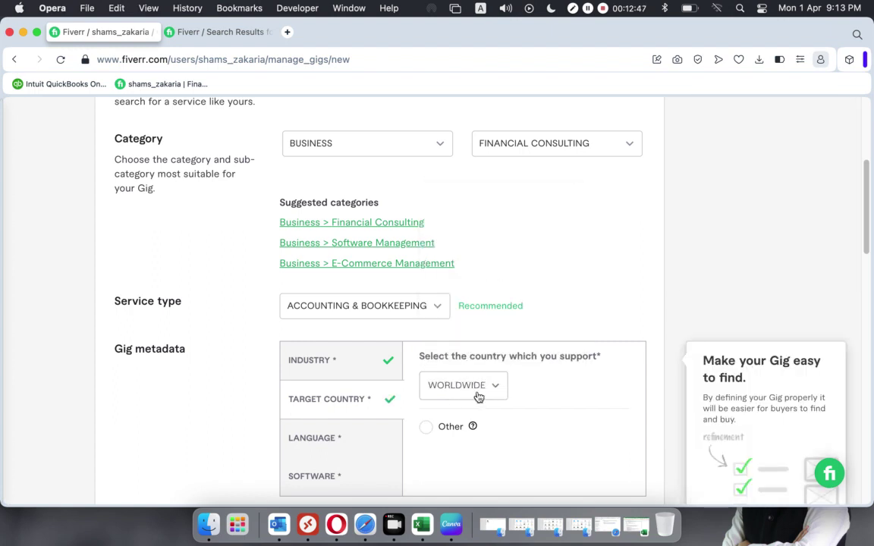
# Set the language in which the service is offered to English in the gig metadata.
pyautogui.scroll(-2, 430, 393)
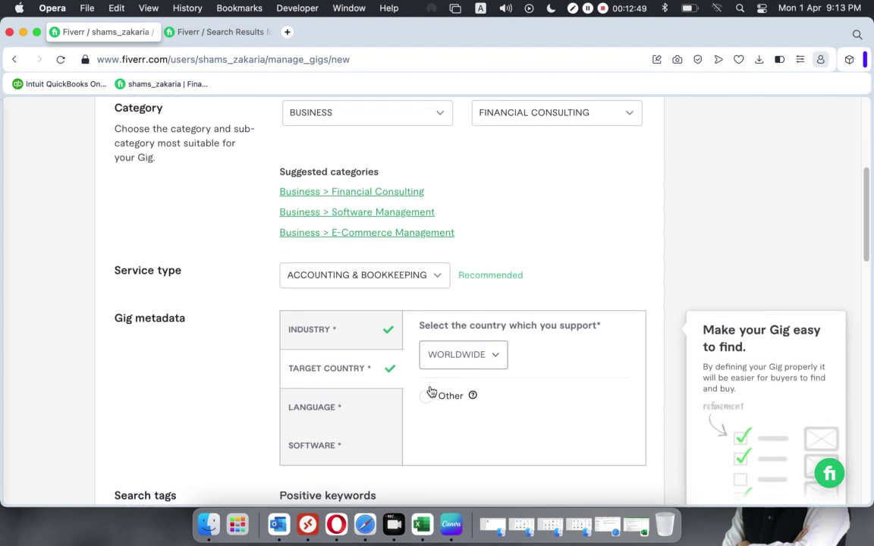
pyautogui.click(317, 393)
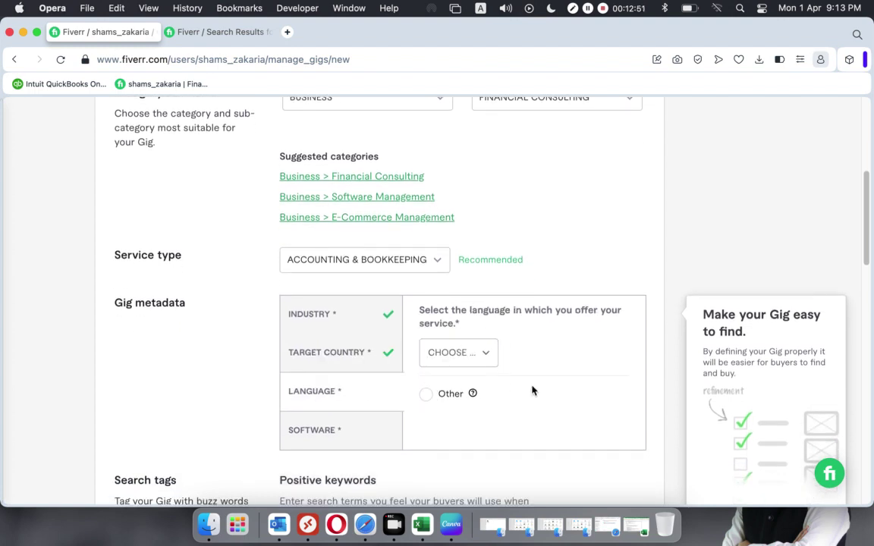
pyautogui.scroll(-1, 488, 333)
pyautogui.click(490, 338)
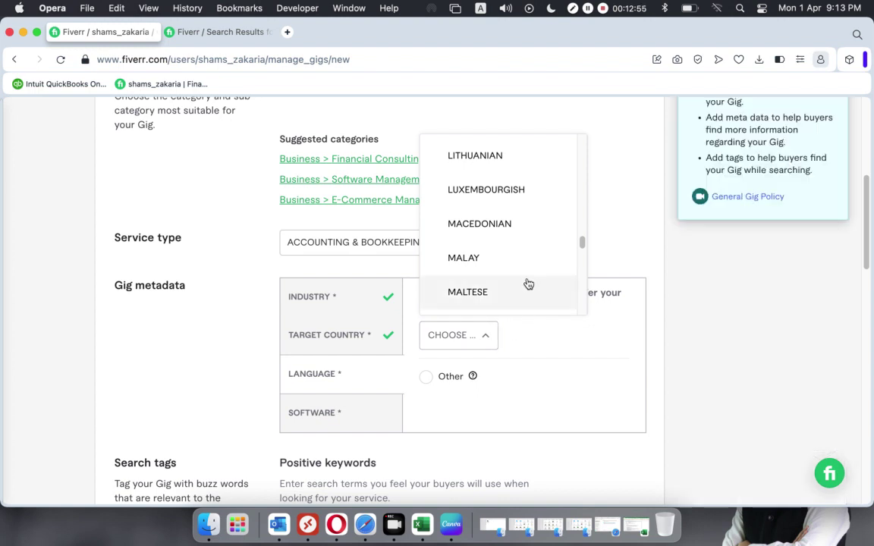
pyautogui.scroll(-10, 528, 282)
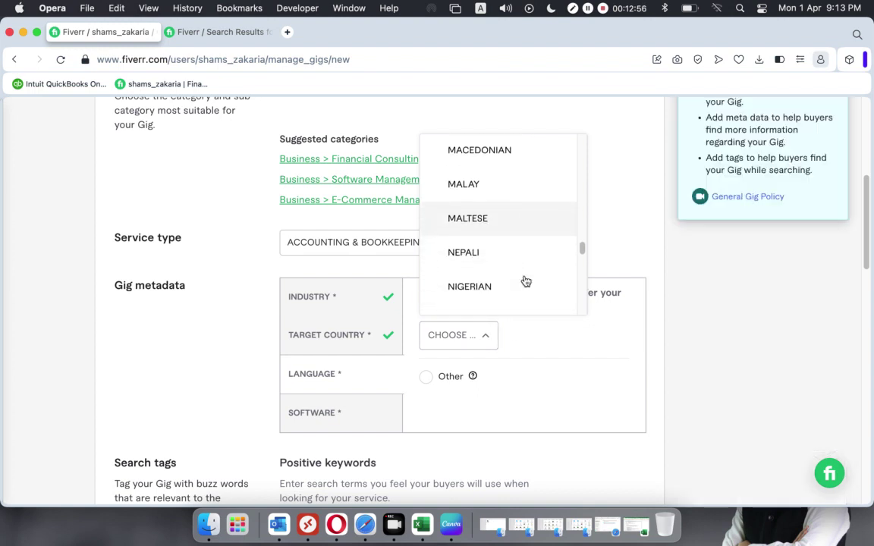
pyautogui.scroll(15, 526, 282)
pyautogui.scroll(3, 525, 281)
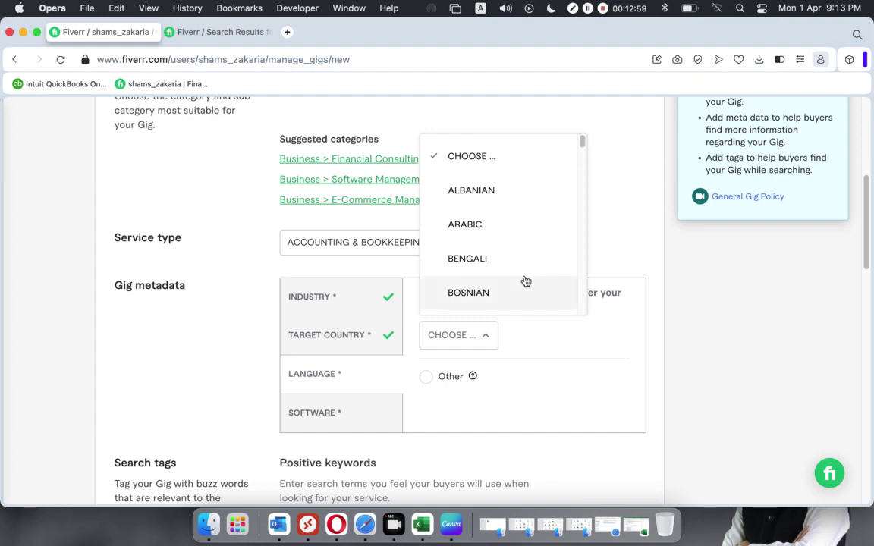
pyautogui.scroll(5, 524, 280)
pyautogui.scroll(-3, 508, 355)
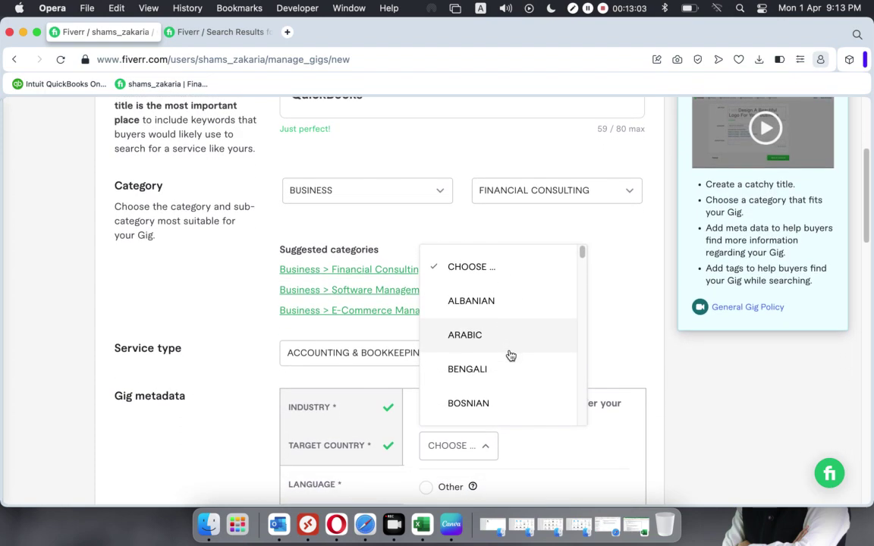
pyautogui.scroll(-4, 511, 355)
pyautogui.scroll(-5, 510, 355)
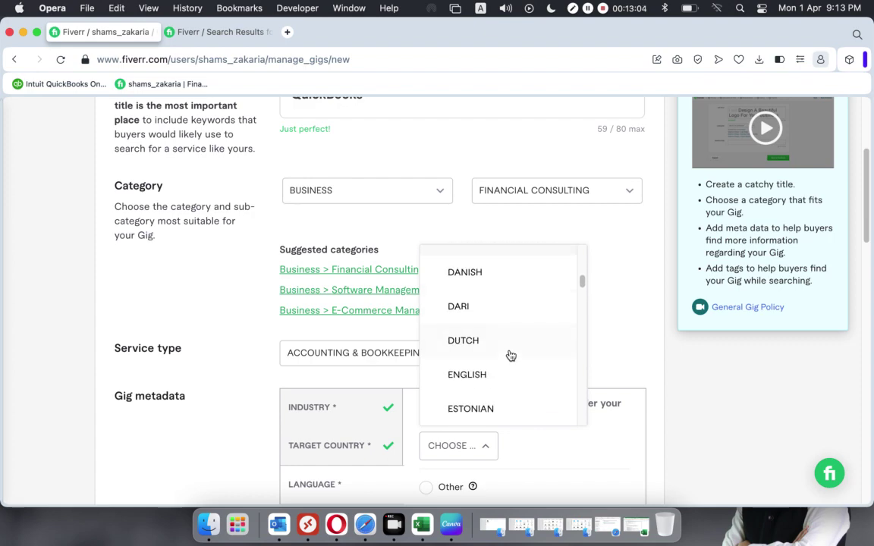
pyautogui.click(481, 338)
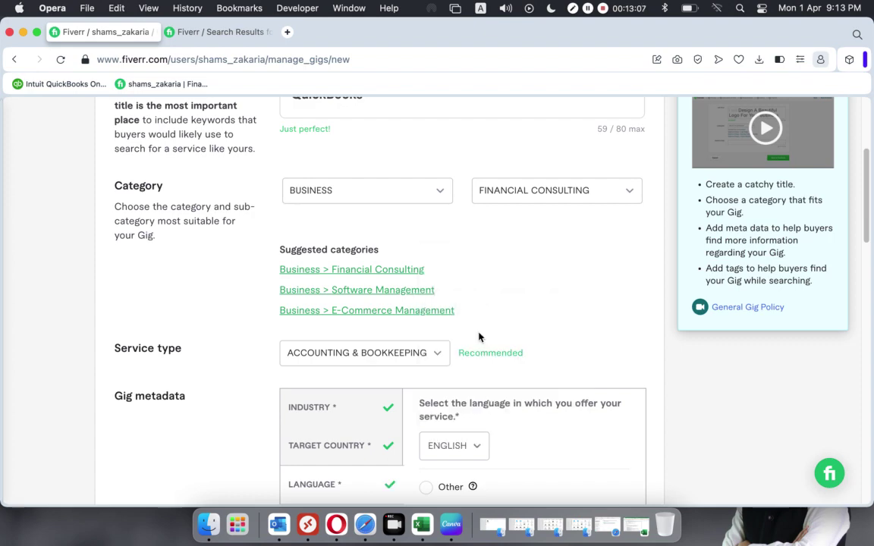
# Set the software used to QuickBooks in the gig metadata and check the completed metadata section.
pyautogui.scroll(-5, 485, 367)
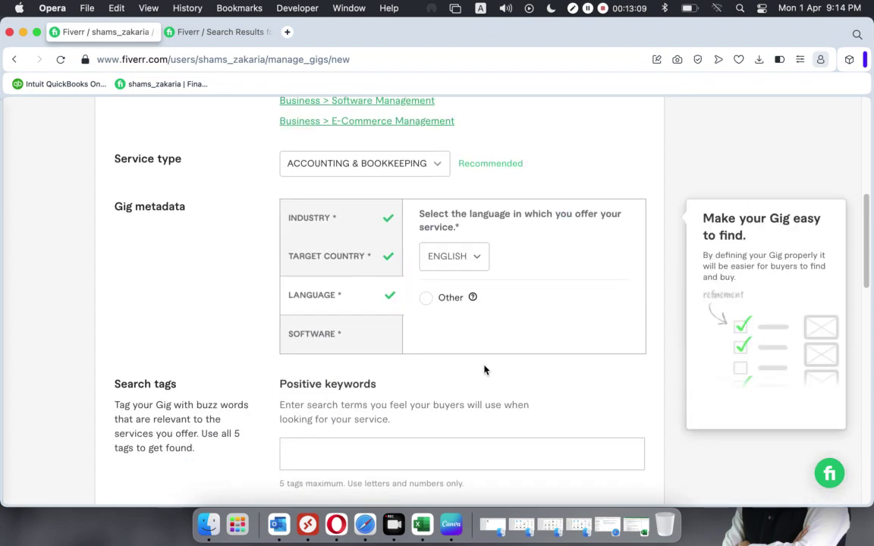
pyautogui.click(332, 336)
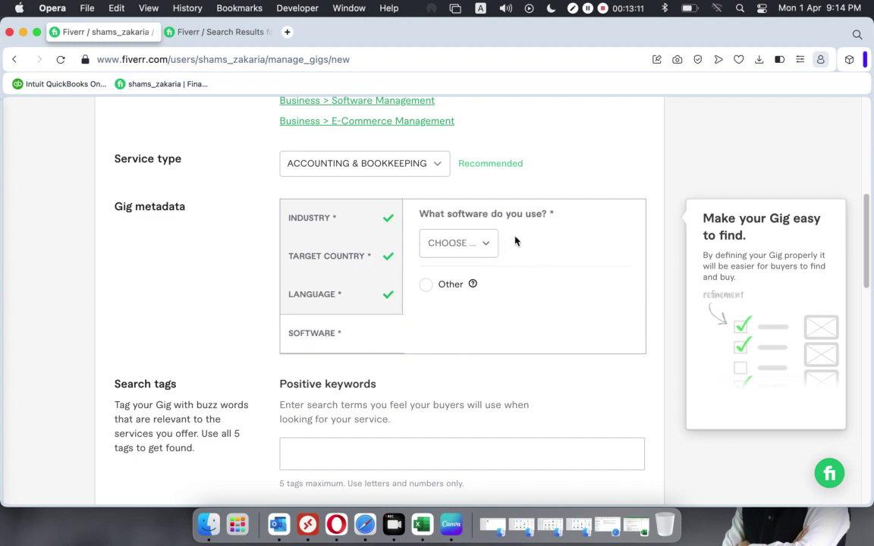
pyautogui.click(488, 244)
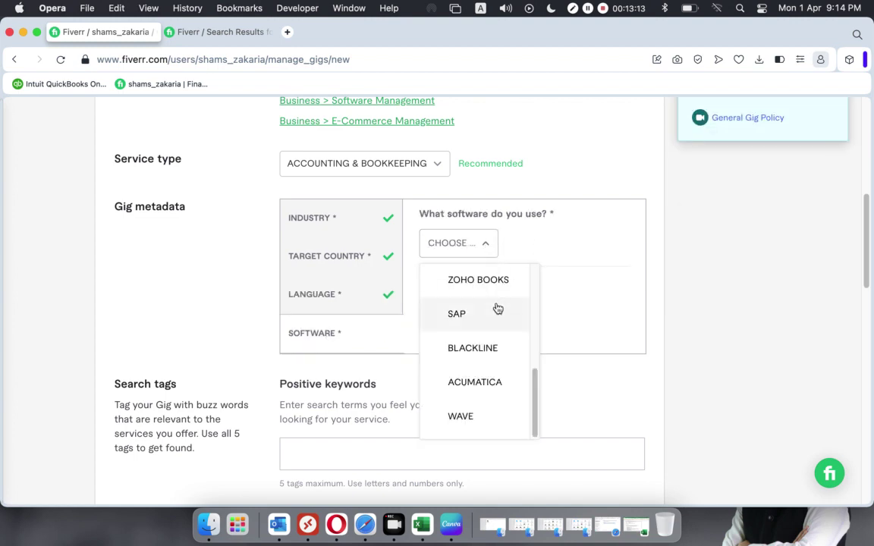
pyautogui.scroll(-1, 497, 309)
pyautogui.scroll(-3, 488, 345)
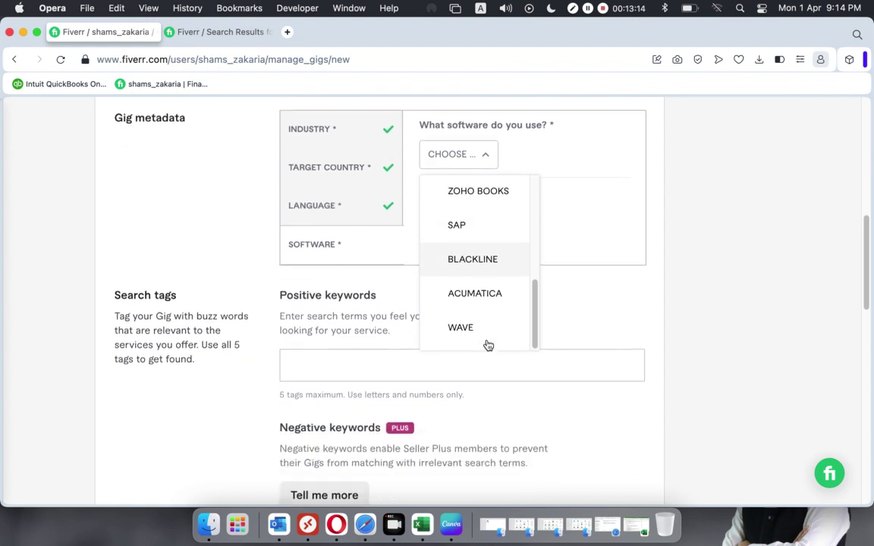
pyautogui.scroll(3, 536, 328)
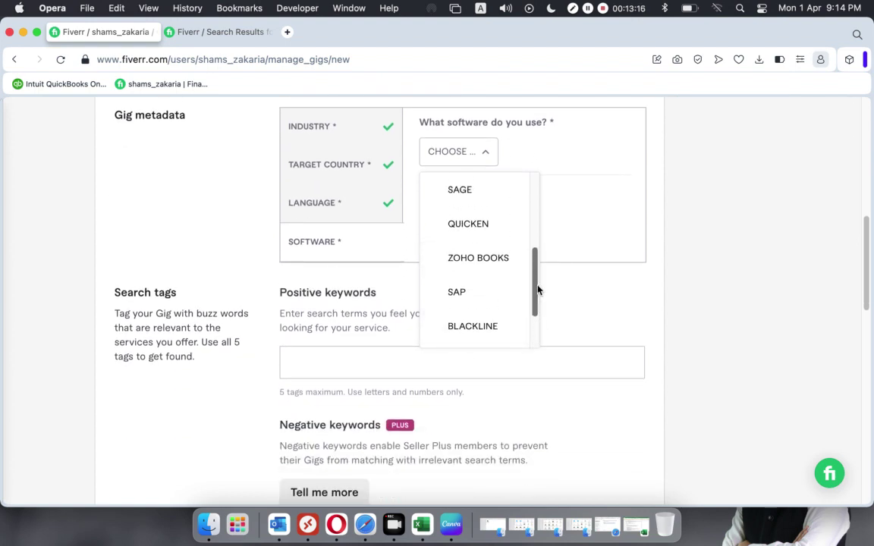
pyautogui.moveTo(541, 283); pyautogui.dragTo(535, 218)
pyautogui.click(474, 232)
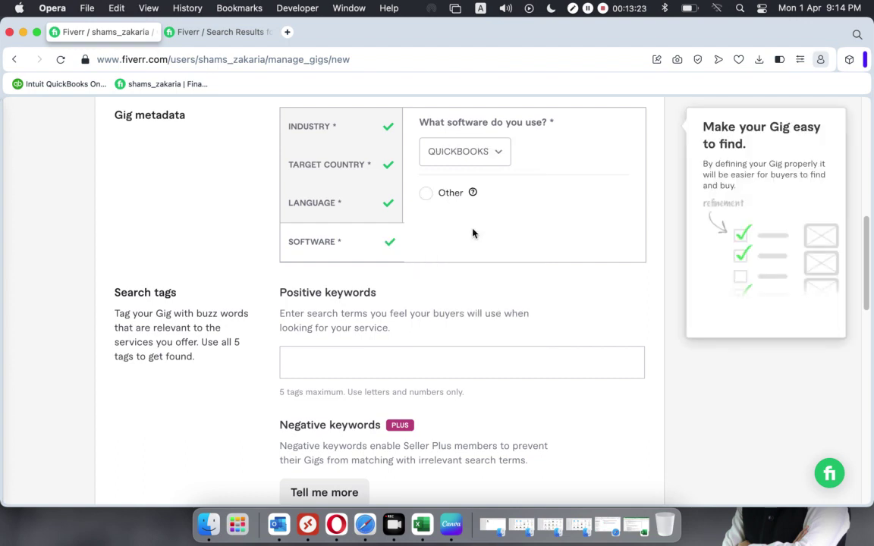
pyautogui.scroll(5, 473, 233)
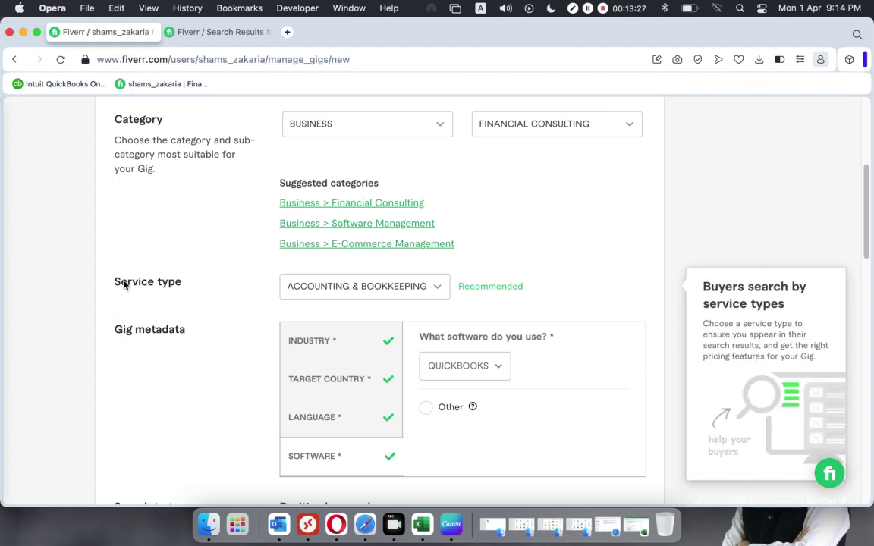
pyautogui.scroll(-3, 507, 416)
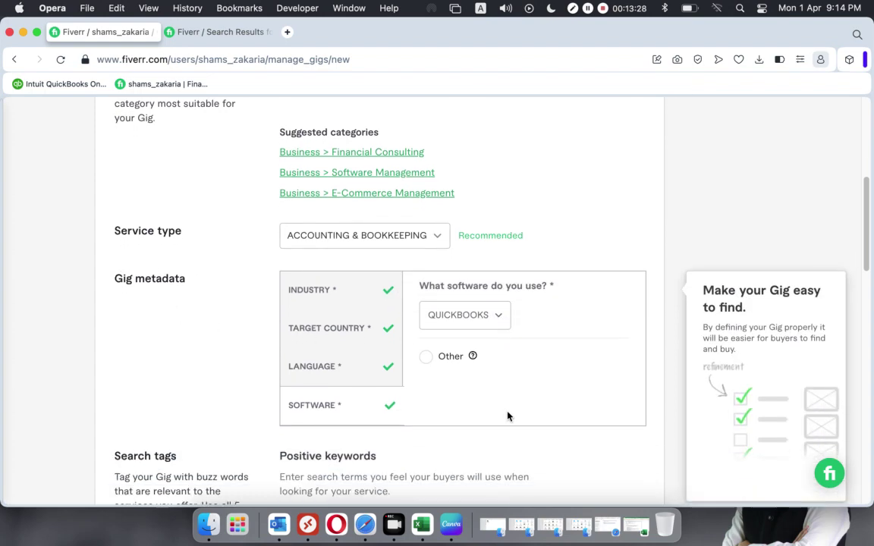
pyautogui.scroll(-4, 508, 414)
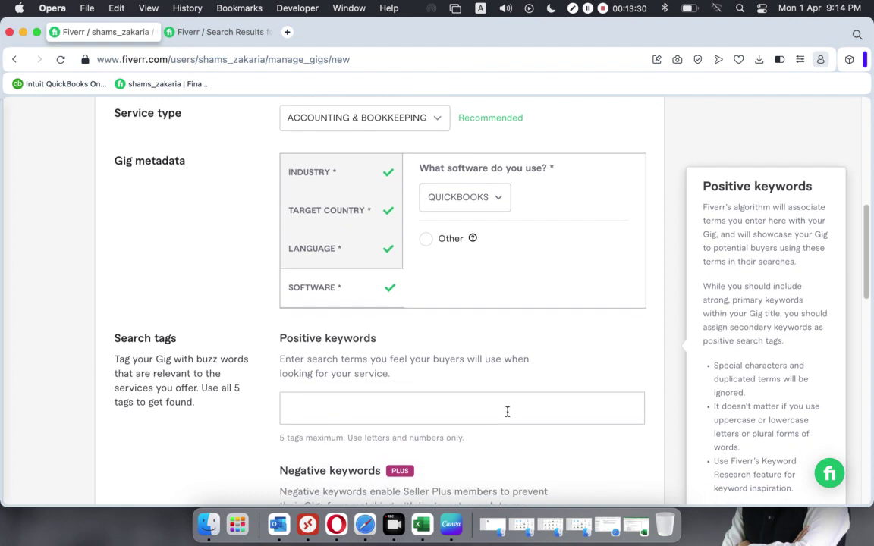
# Look up the search tags in the Excel gig workbook and add QuickBooks as the first positive keyword on Fiverr.
pyautogui.scroll(-3, 508, 413)
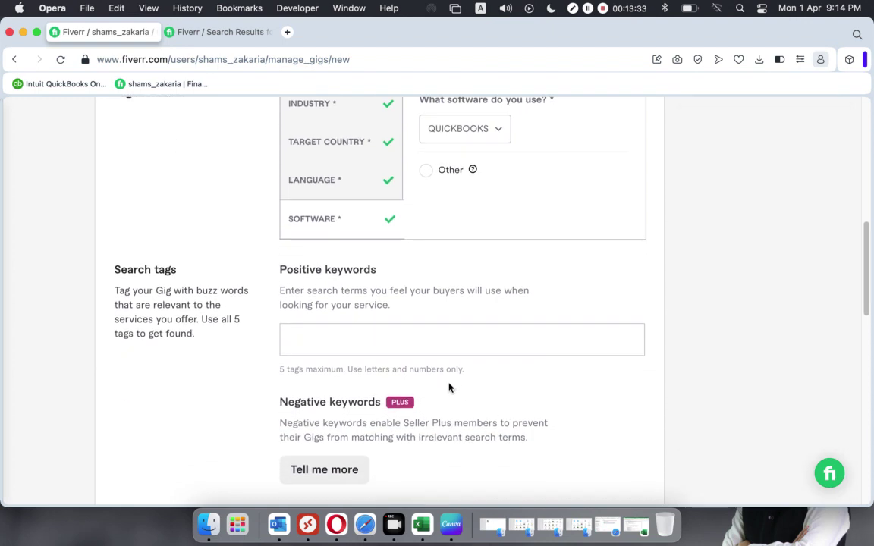
pyautogui.click(341, 342)
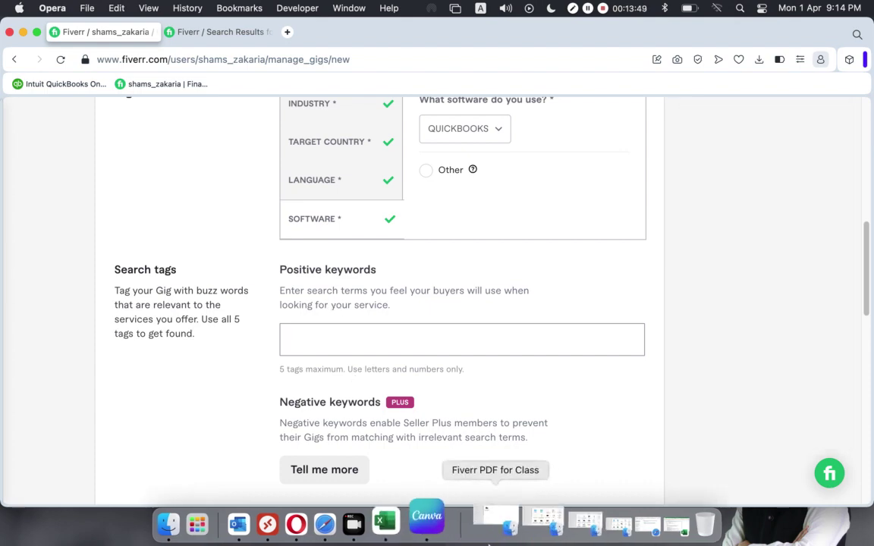
pyautogui.click(429, 519)
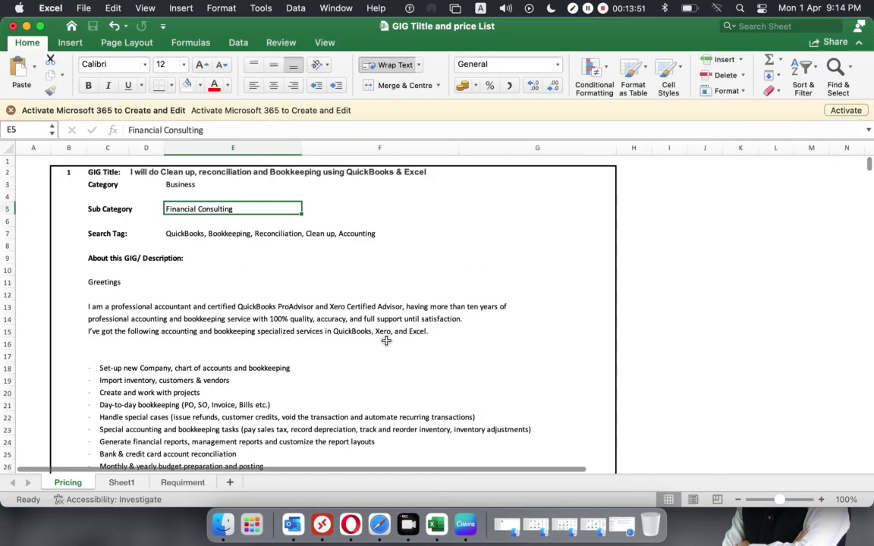
pyautogui.click(183, 234)
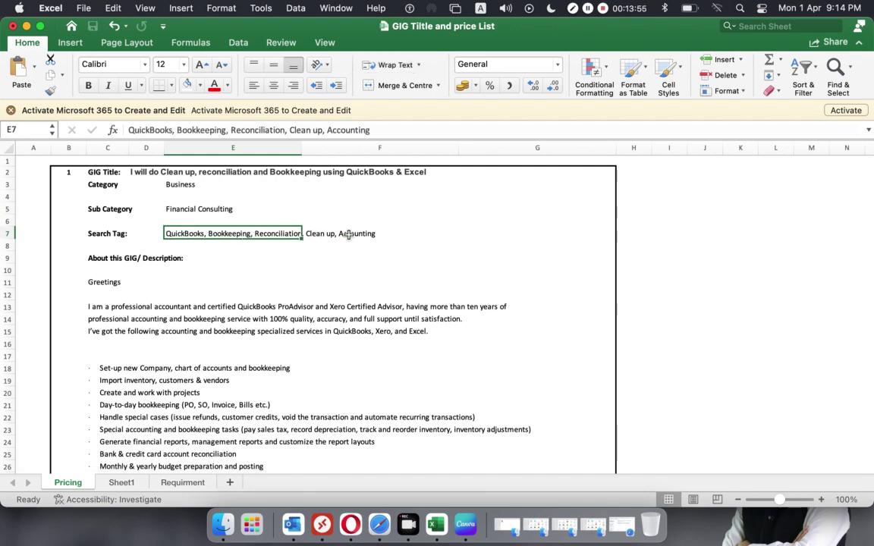
pyautogui.click(26, 26)
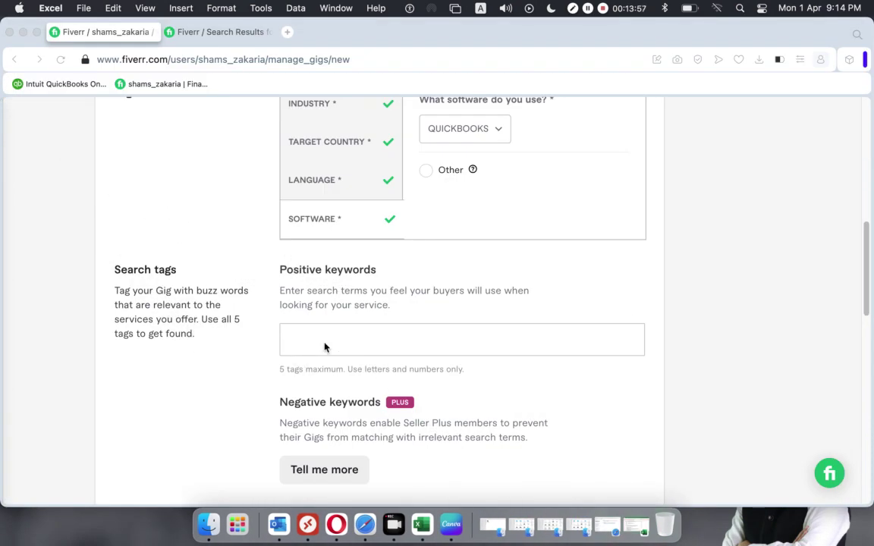
pyautogui.click(324, 335)
pyautogui.write('Qu')
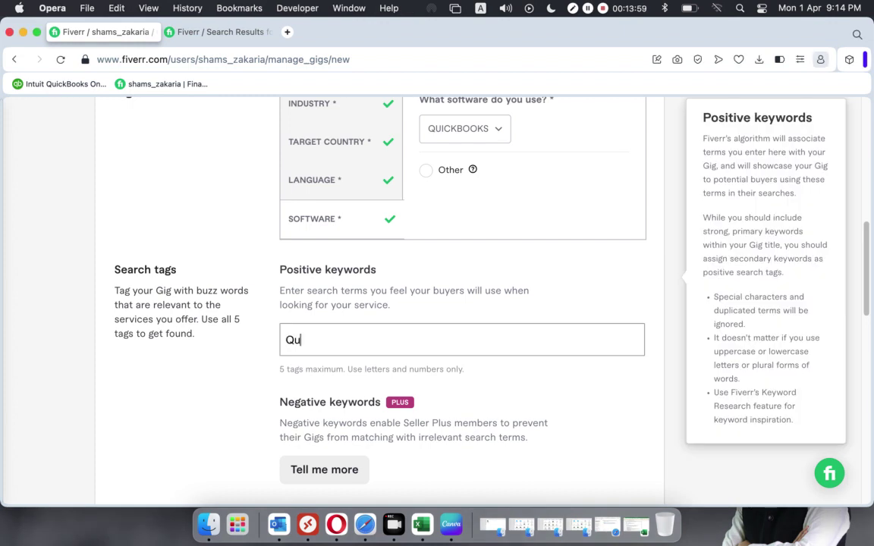
pyautogui.write('ickBooks')
pyautogui.press('Return')
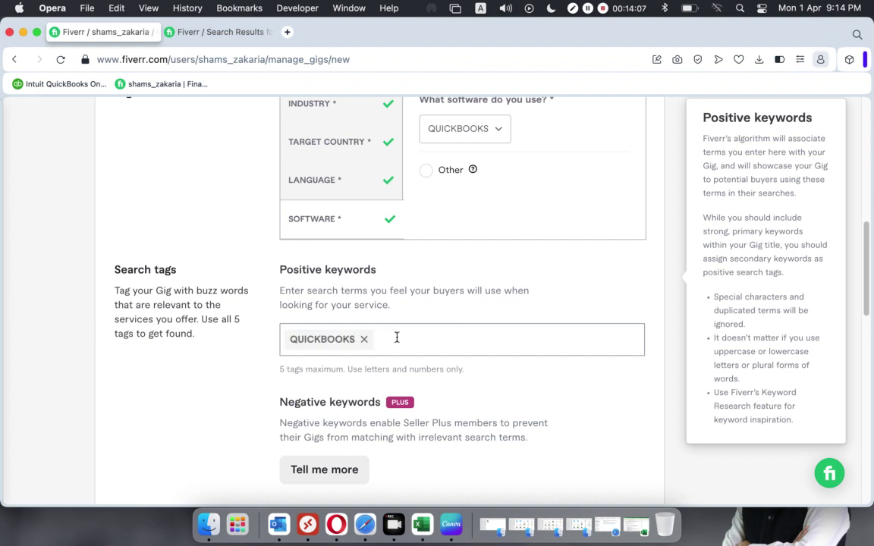
# Copy Bookkeeping from the search tag cell in the Excel workbook and add it as a positive keyword on Fiverr.
pyautogui.click(418, 520)
pyautogui.click(226, 236)
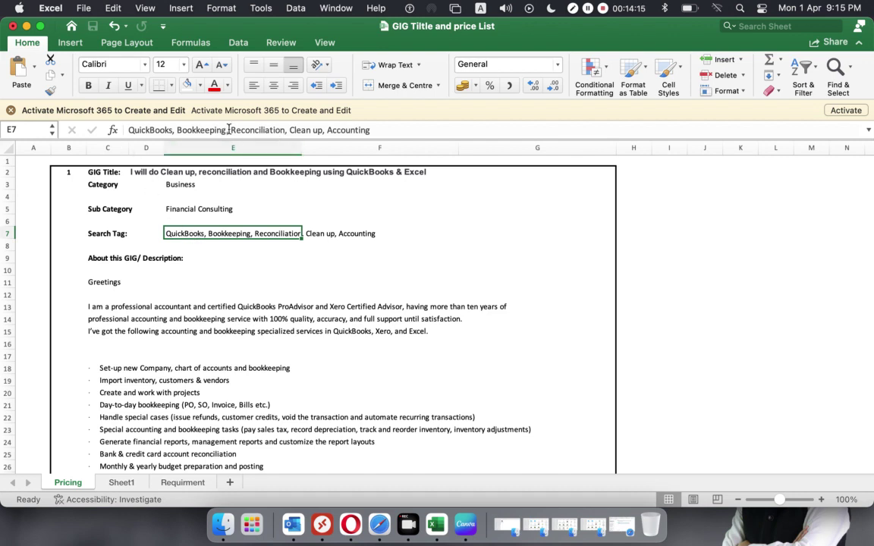
pyautogui.moveTo(226, 130); pyautogui.dragTo(178, 129)
pyautogui.press('super+c')
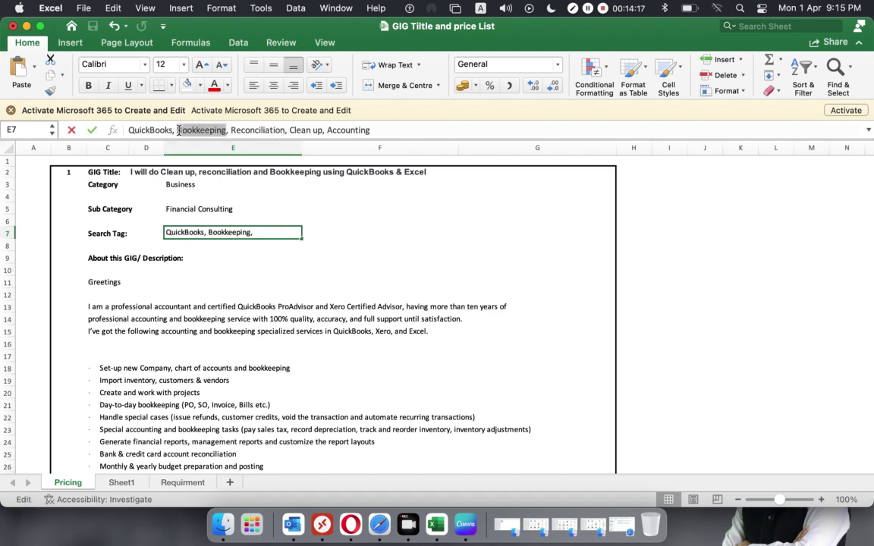
pyautogui.click(352, 513)
pyautogui.press('super+v')
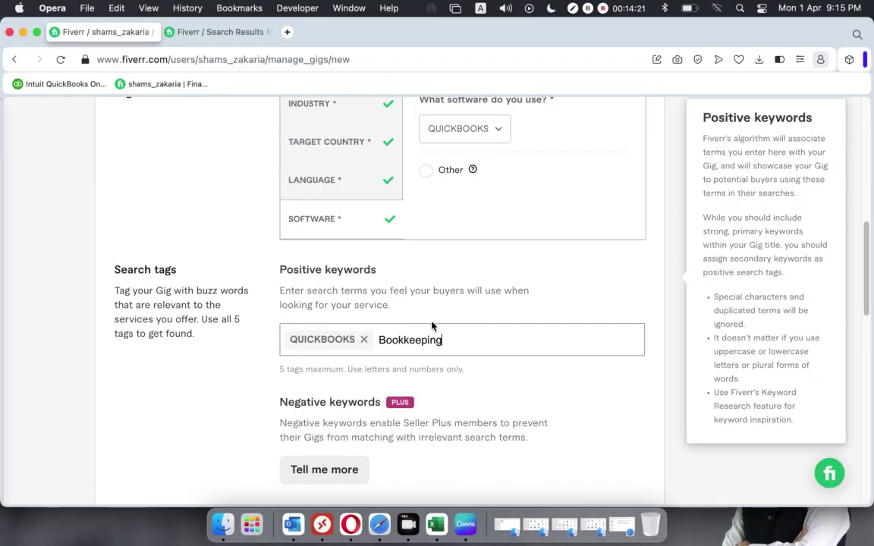
pyautogui.press('Return')
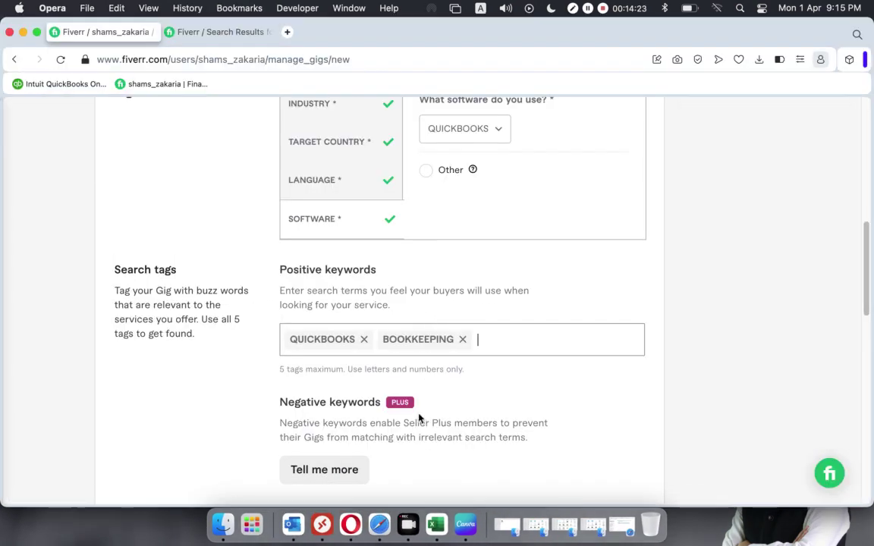
# Copy Reconciliation from the Excel search tag cell and add it, without the trailing comma, as a positive keyword on Fiverr.
pyautogui.click(436, 525)
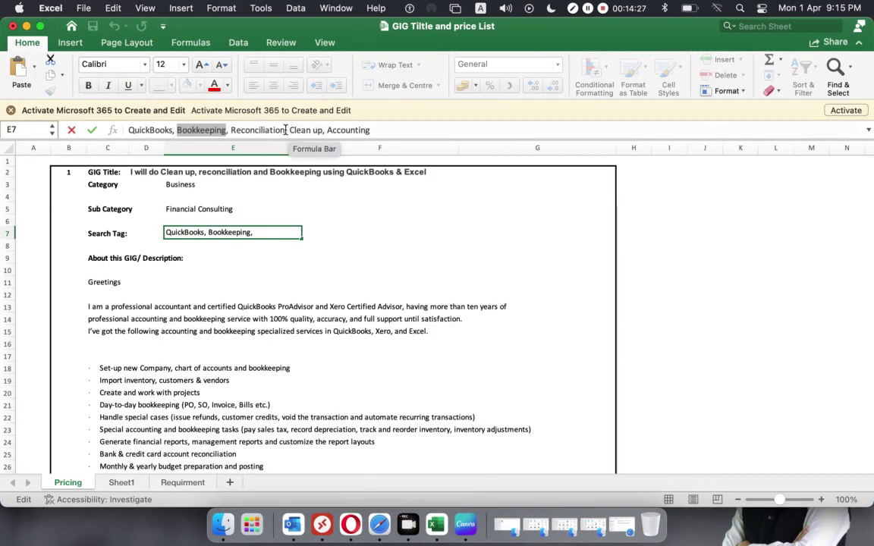
pyautogui.moveTo(287, 130); pyautogui.dragTo(232, 133)
pyautogui.press('super+c')
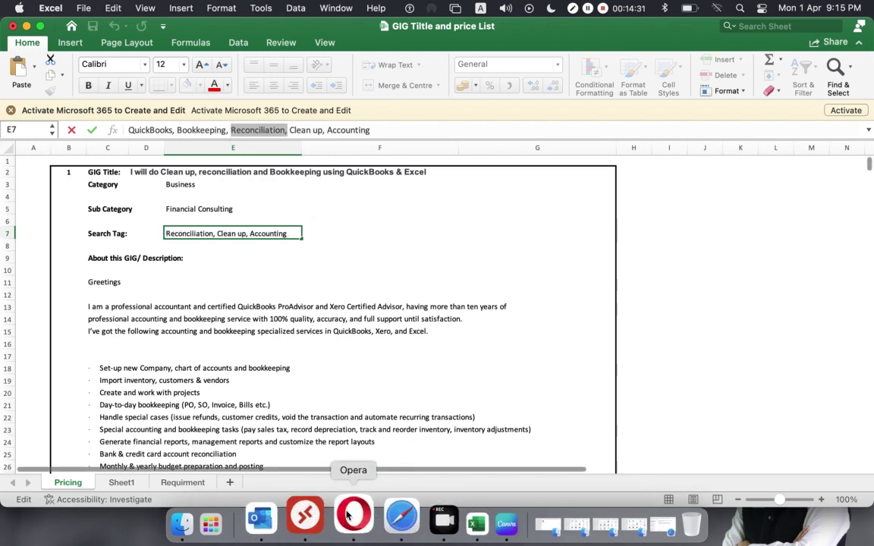
pyautogui.click(380, 517)
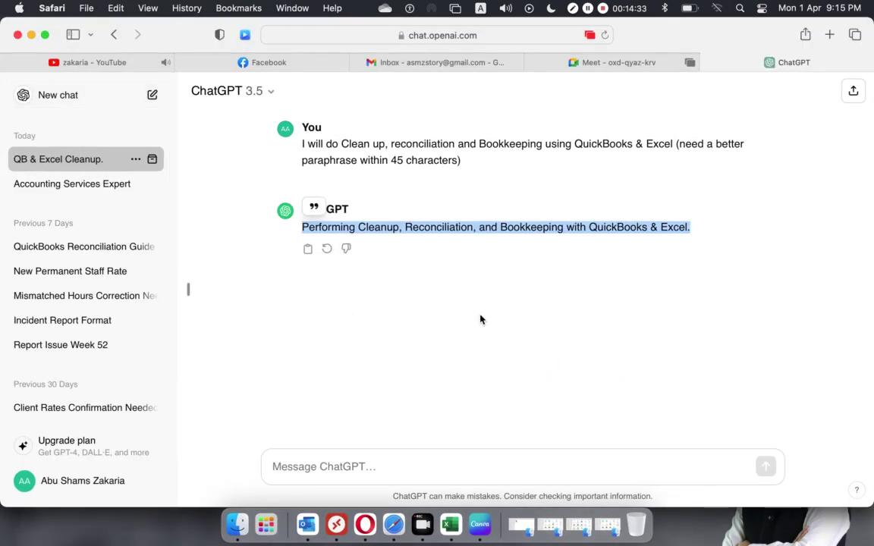
pyautogui.click(365, 524)
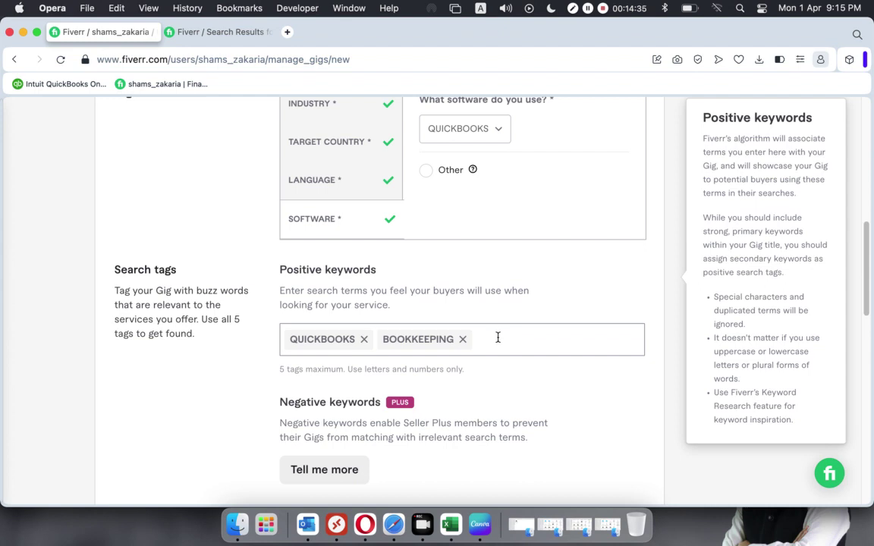
pyautogui.press('super+v')
pyautogui.press('BackSpace')
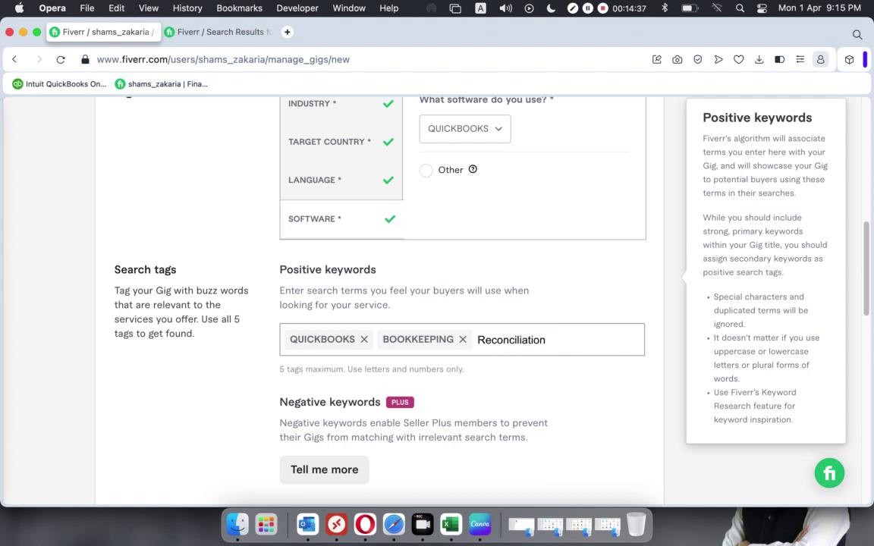
pyautogui.press('Return')
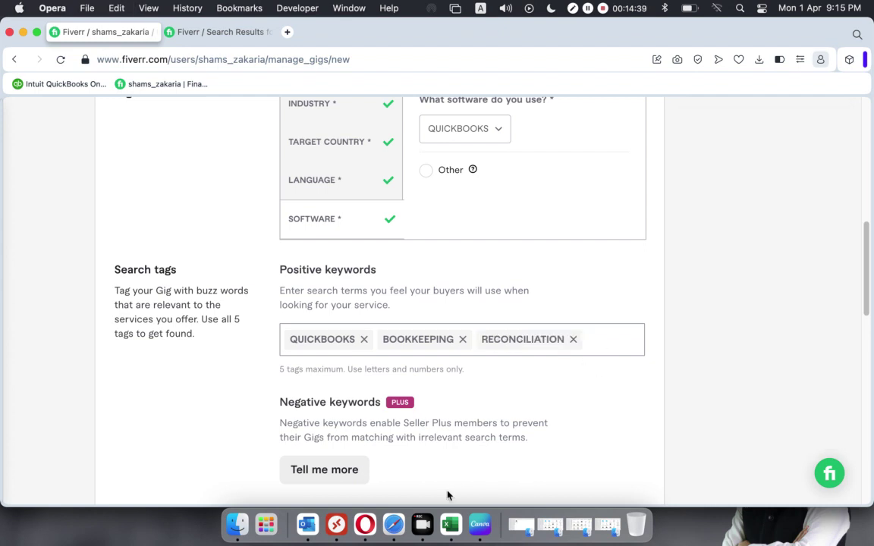
# Copy Clean up from the search tag cell in Excel and add it to the positive keywords on Fiverr.
pyautogui.click(450, 523)
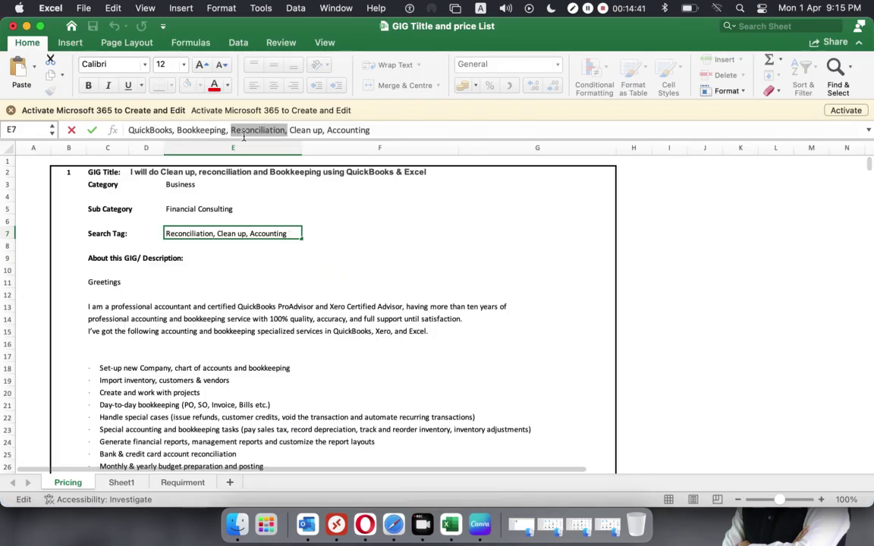
pyautogui.moveTo(324, 131); pyautogui.dragTo(288, 133)
pyautogui.press('super+c')
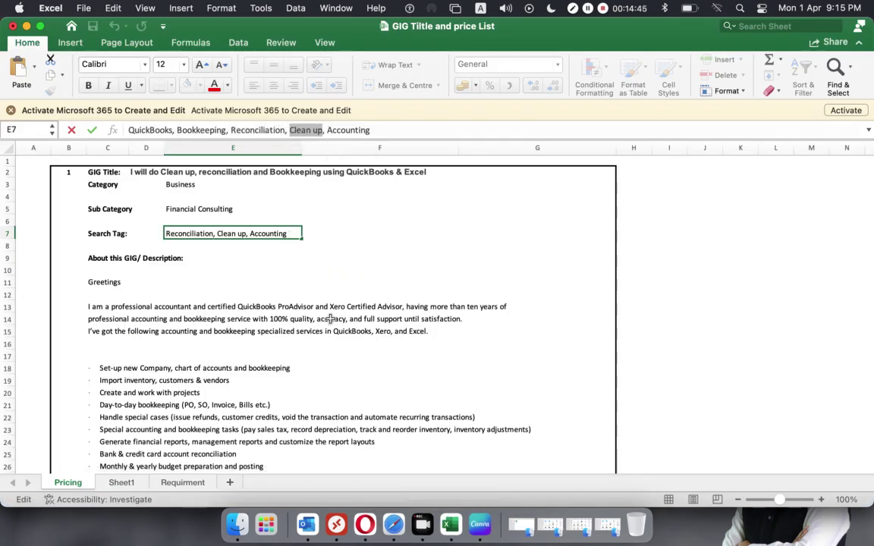
pyautogui.click(365, 524)
pyautogui.click(589, 334)
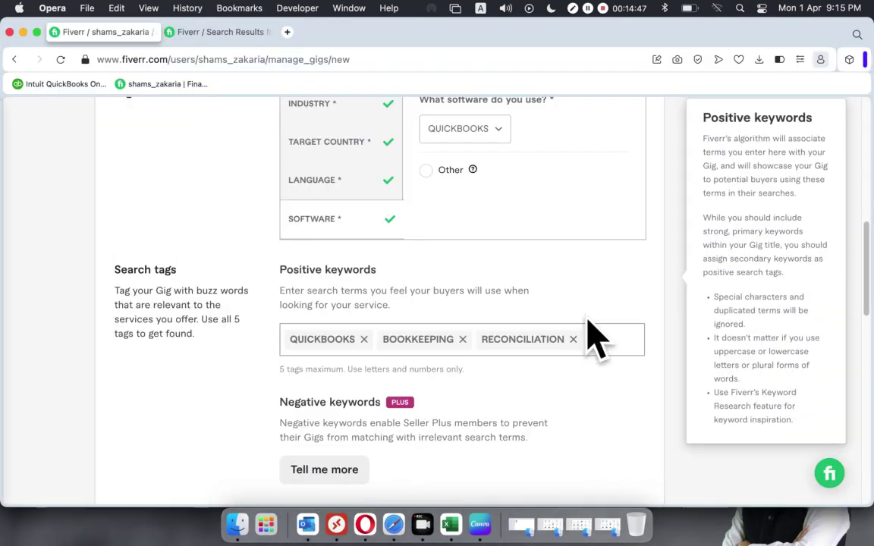
pyautogui.press('super+v')
pyautogui.press('Return')
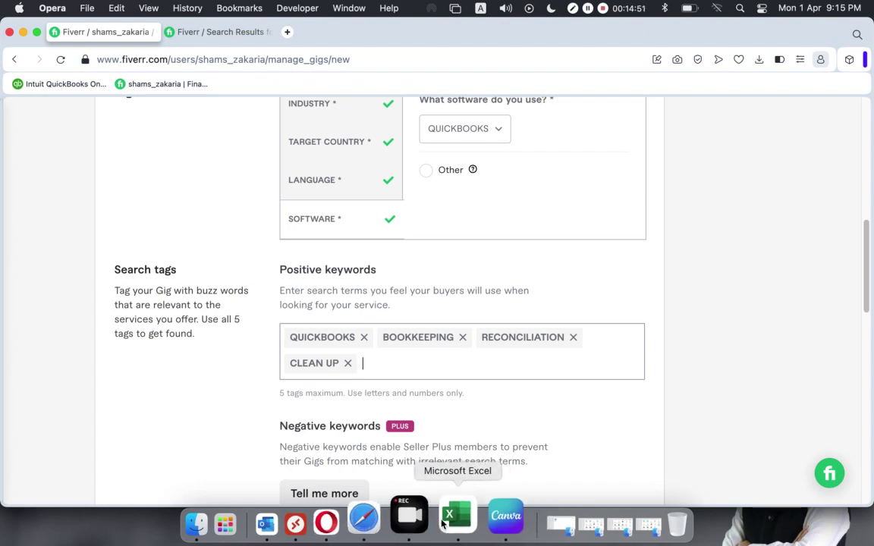
# Copy Accounting from the search tag cell in Excel and add it as the fifth positive keyword on Fiverr.
pyautogui.click(452, 524)
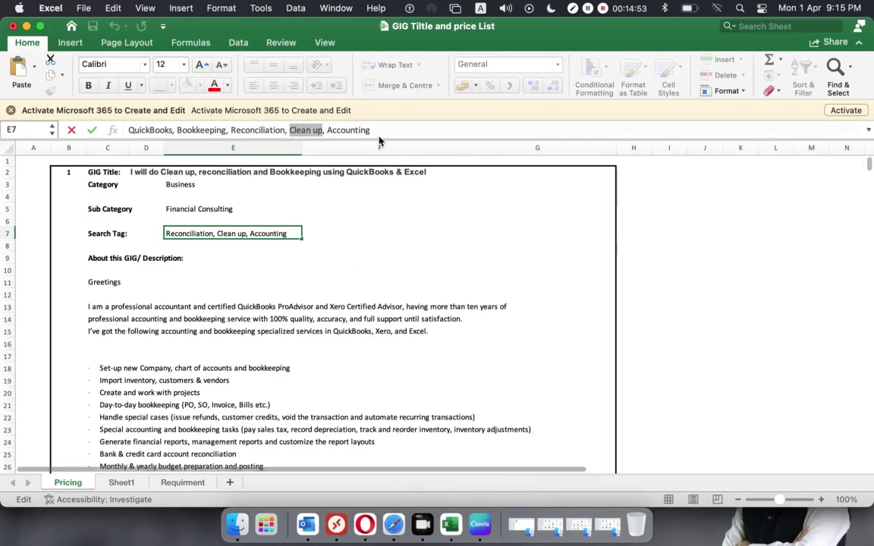
pyautogui.moveTo(380, 130); pyautogui.dragTo(326, 134)
pyautogui.press('super+c')
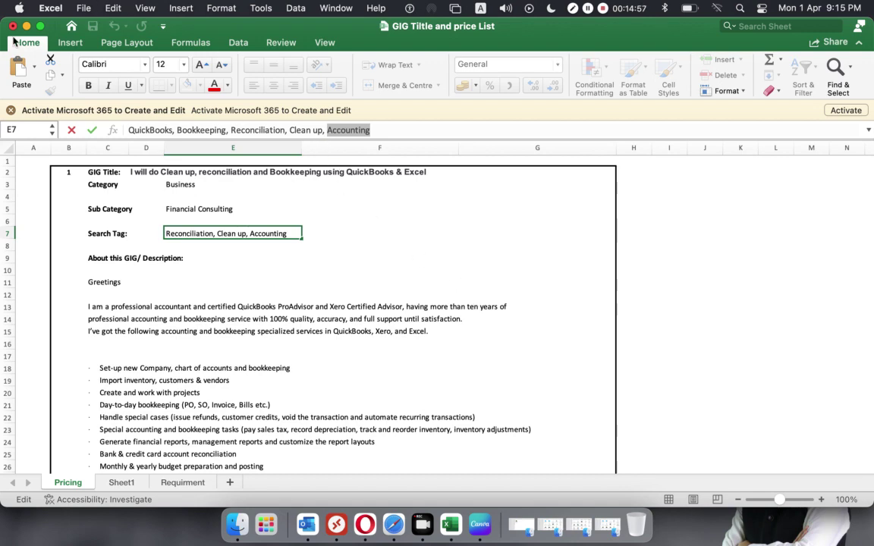
pyautogui.press('super+Tab')
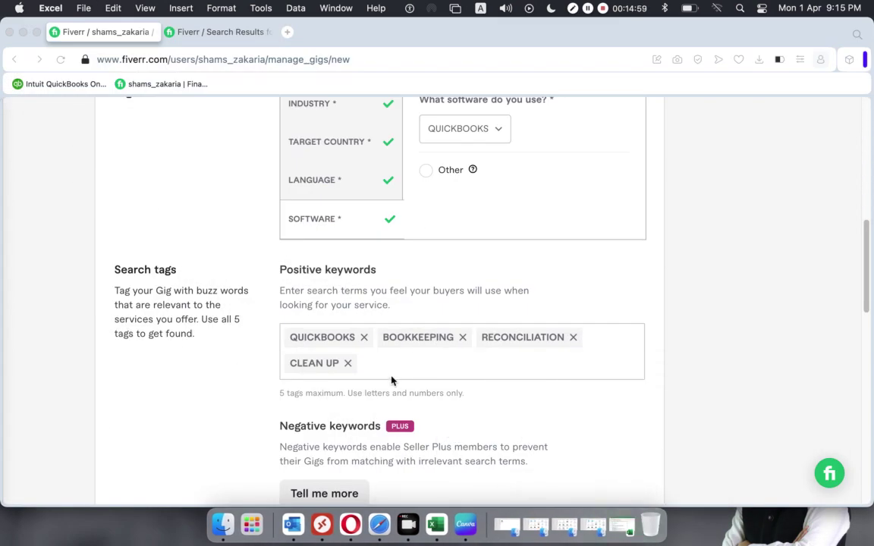
pyautogui.click(389, 372)
pyautogui.press('super+v')
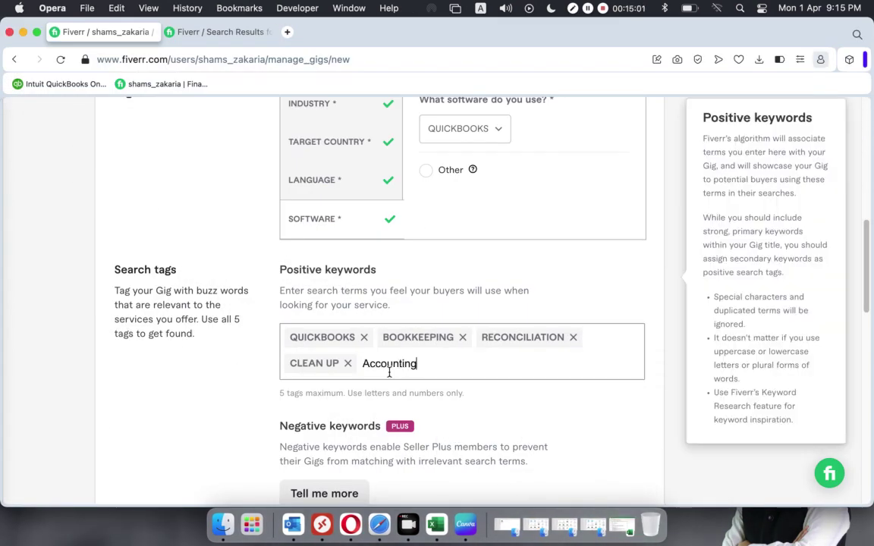
pyautogui.press('Return')
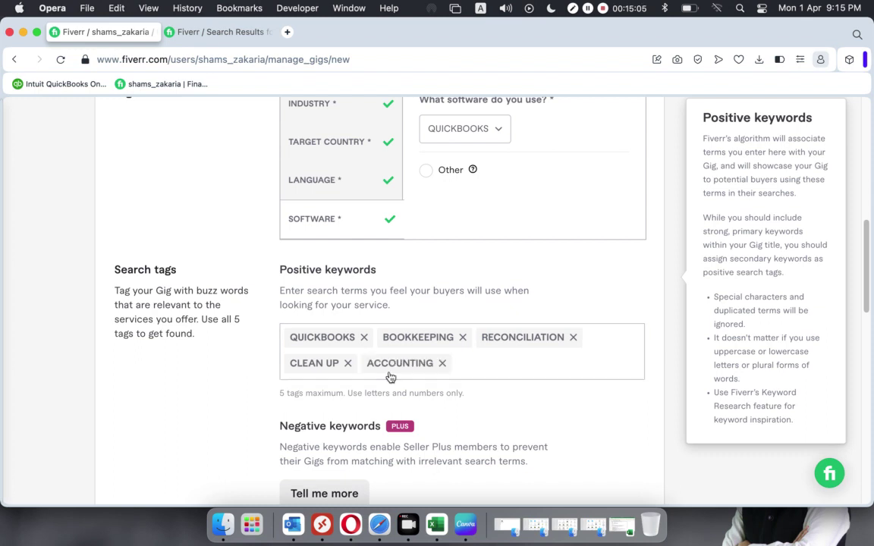
# Read the guidance on how many search tags to use and which characters they may contain.
pyautogui.click(230, 336)
pyautogui.moveTo(202, 320); pyautogui.dragTo(259, 339)
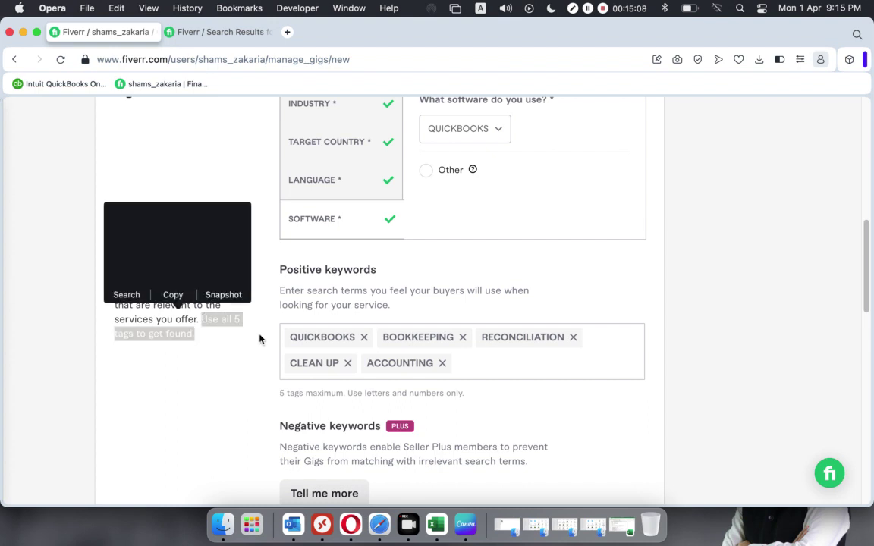
pyautogui.click(219, 362)
pyautogui.click(552, 370)
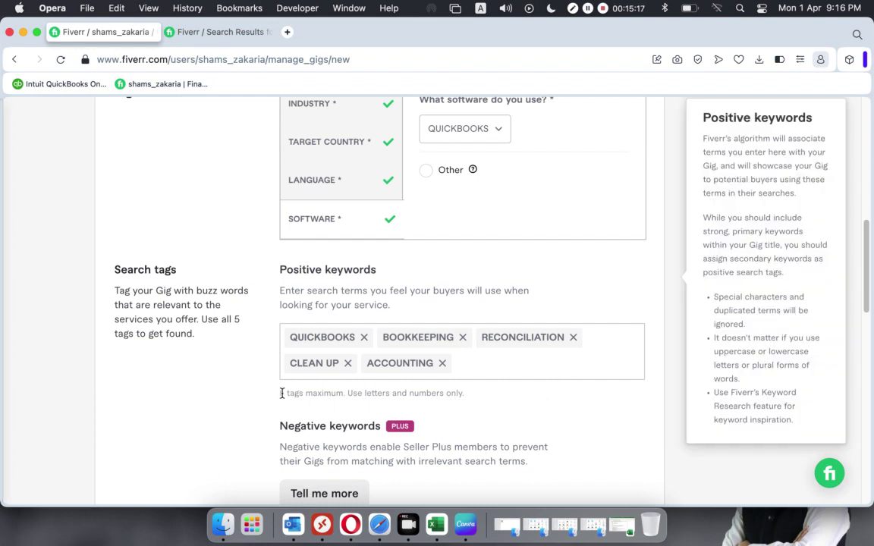
pyautogui.moveTo(282, 393); pyautogui.dragTo(435, 407)
pyautogui.click(538, 419)
# Accept the declaration about holding the necessary licenses, then save the gig overview and continue to pricing.
pyautogui.scroll(-5, 429, 391)
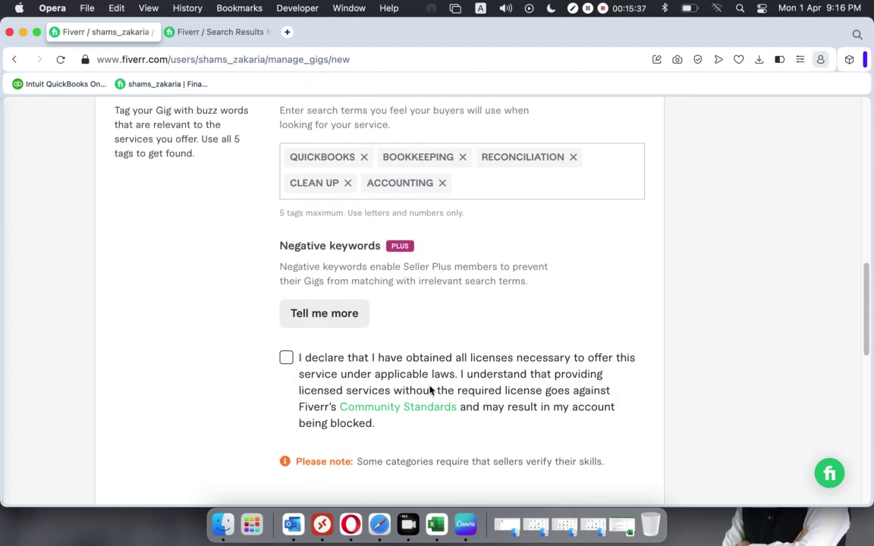
pyautogui.click(286, 360)
pyautogui.scroll(-5, 401, 390)
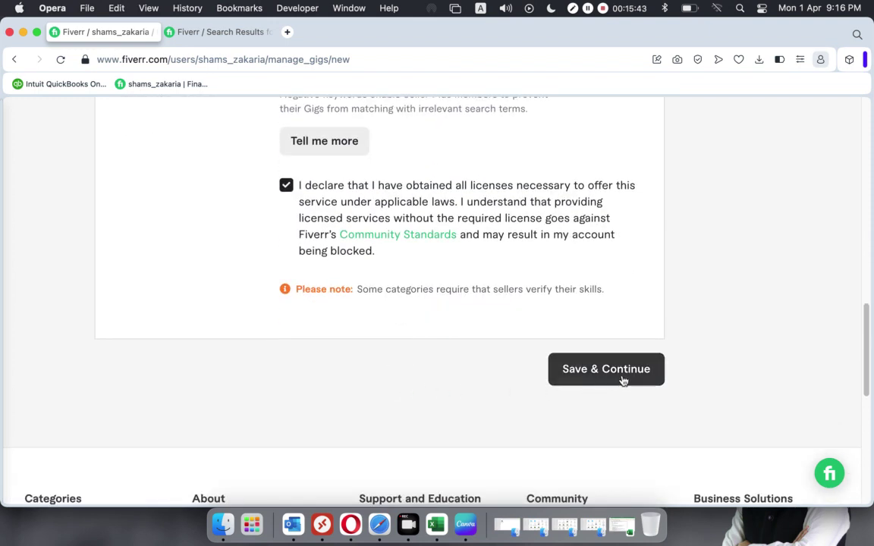
pyautogui.click(621, 377)
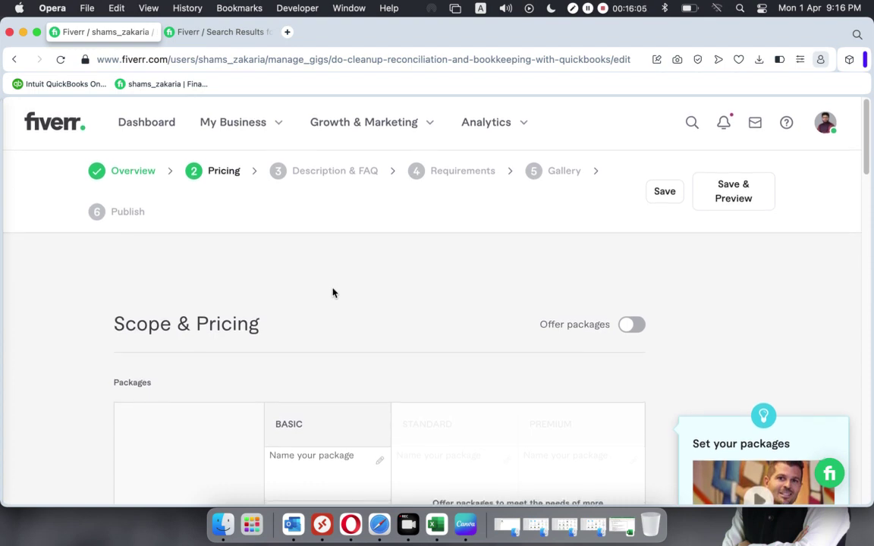
# Enable package offers in Scope & Pricing so the gig has Basic, Standard and Premium packages.
pyautogui.scroll(-3, 332, 293)
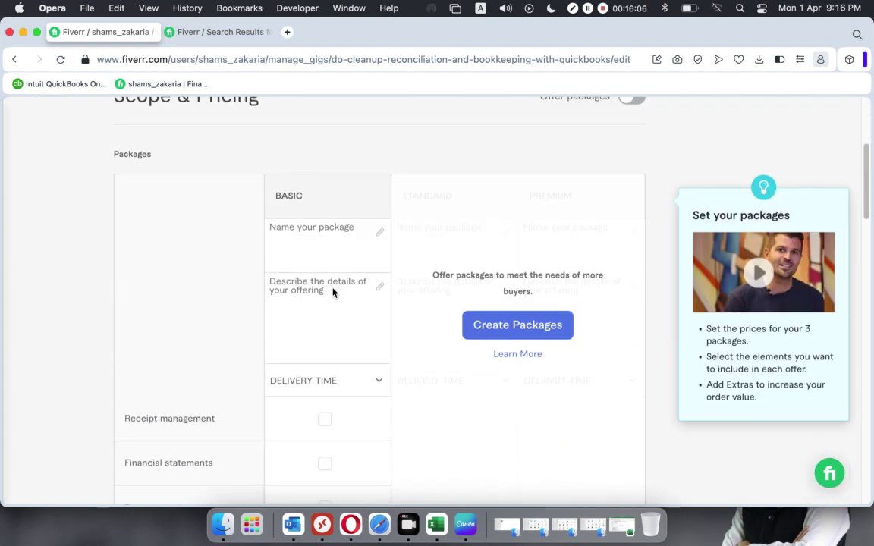
pyautogui.moveTo(332, 290)
pyautogui.scroll(1, 333, 288)
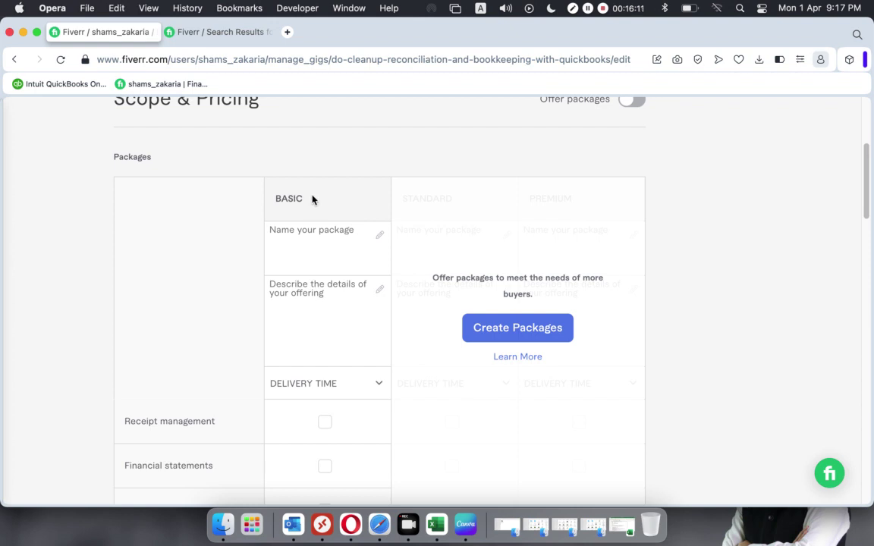
pyautogui.moveTo(311, 199); pyautogui.dragTo(232, 203)
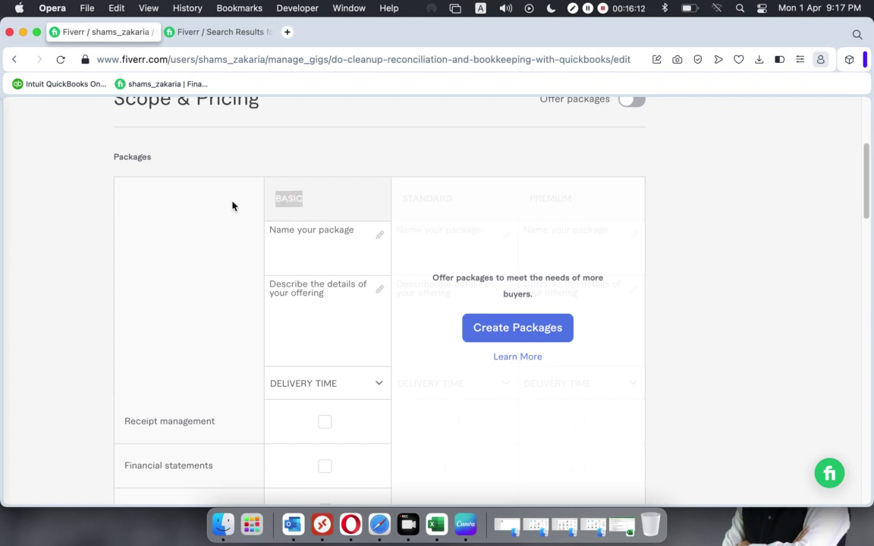
pyautogui.click(519, 331)
pyautogui.moveTo(440, 198); pyautogui.dragTo(402, 199)
pyautogui.click(192, 259)
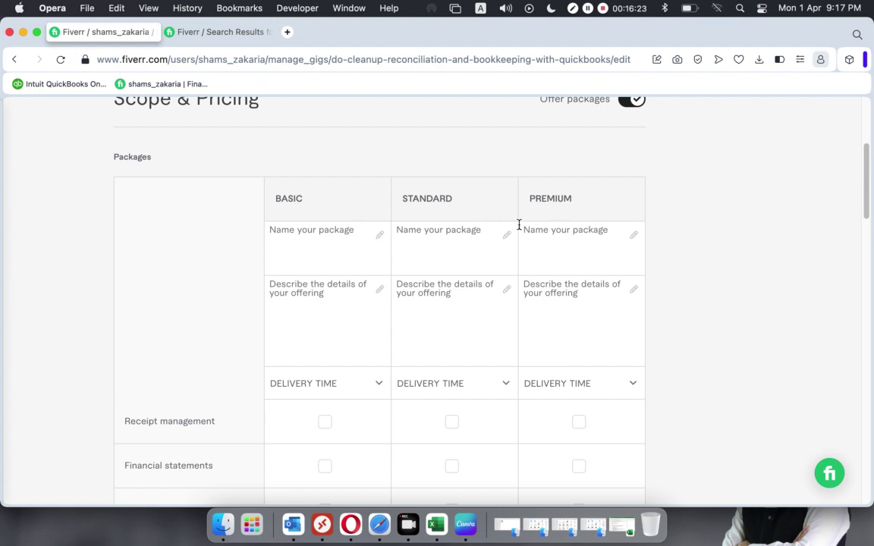
# Name the Basic package Silver, the Standard package Gold and the Premium package Platinum.
pyautogui.moveTo(361, 242)
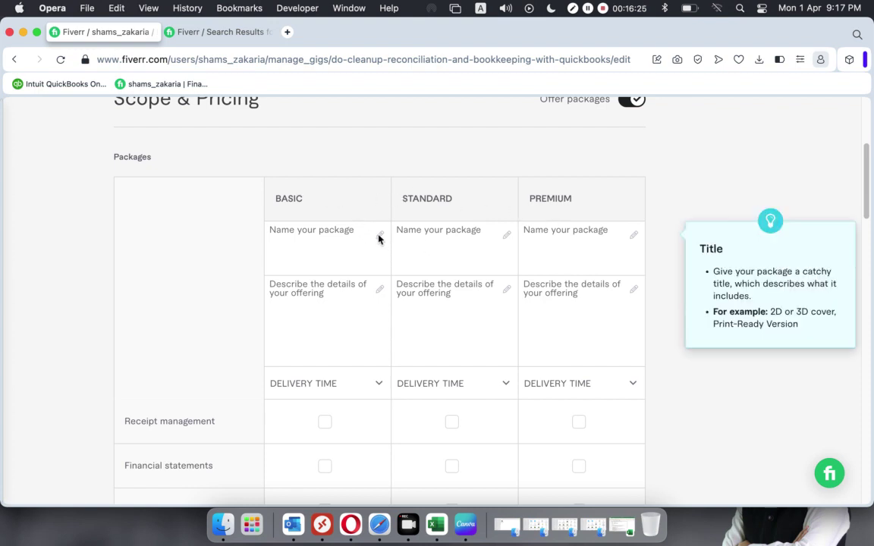
pyautogui.click(372, 239)
pyautogui.write('Silver')
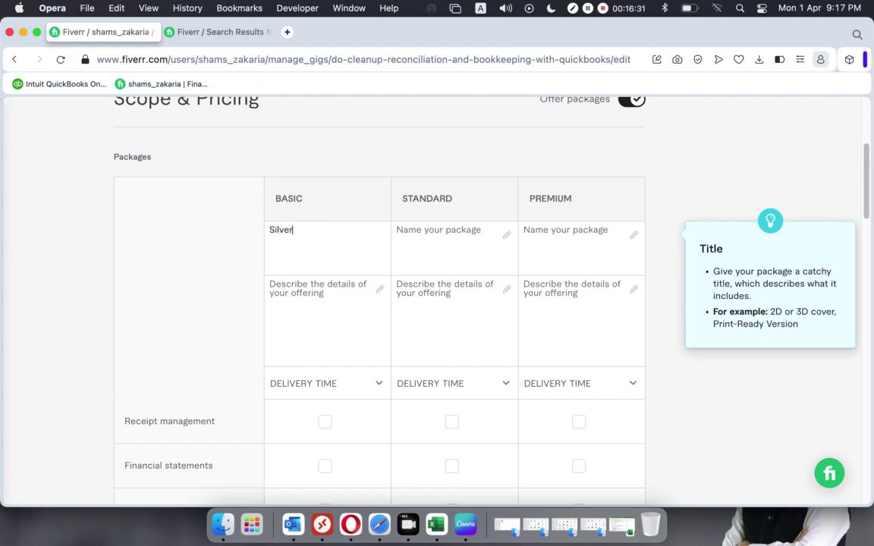
pyautogui.click(428, 230)
pyautogui.click(429, 229)
pyautogui.write('Go')
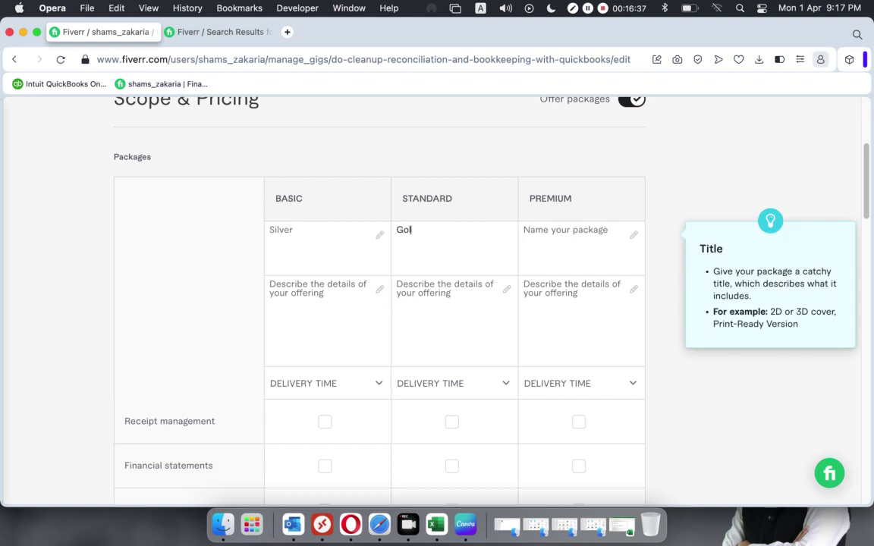
pyautogui.write('ld')
pyautogui.click(608, 234)
pyautogui.write('Platinum')
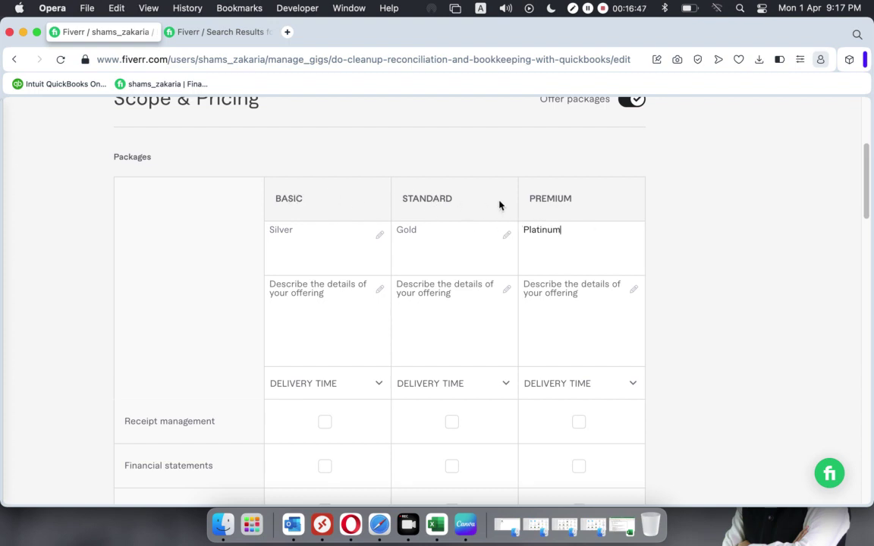
pyautogui.click(303, 240)
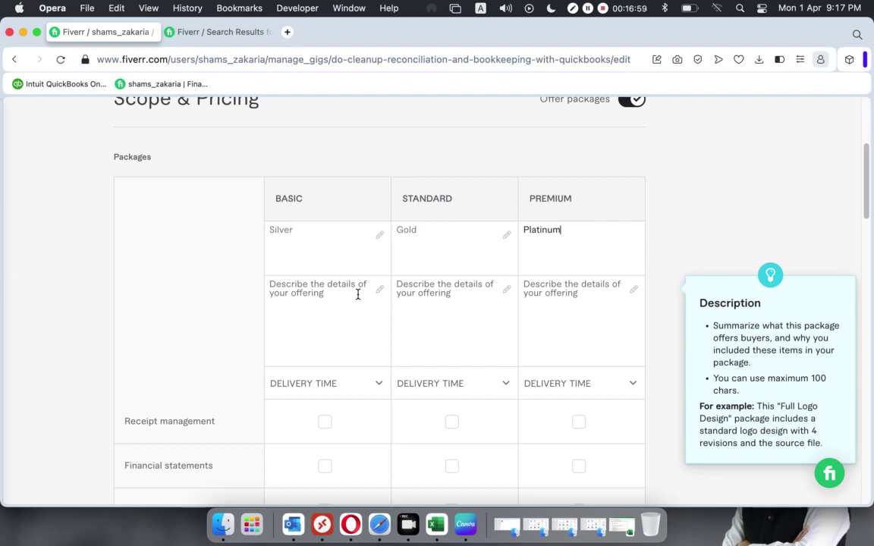
# Switch to the Excel workbook and copy the STARTER package description from cell E58 under Compare Packages.
pyautogui.click(435, 524)
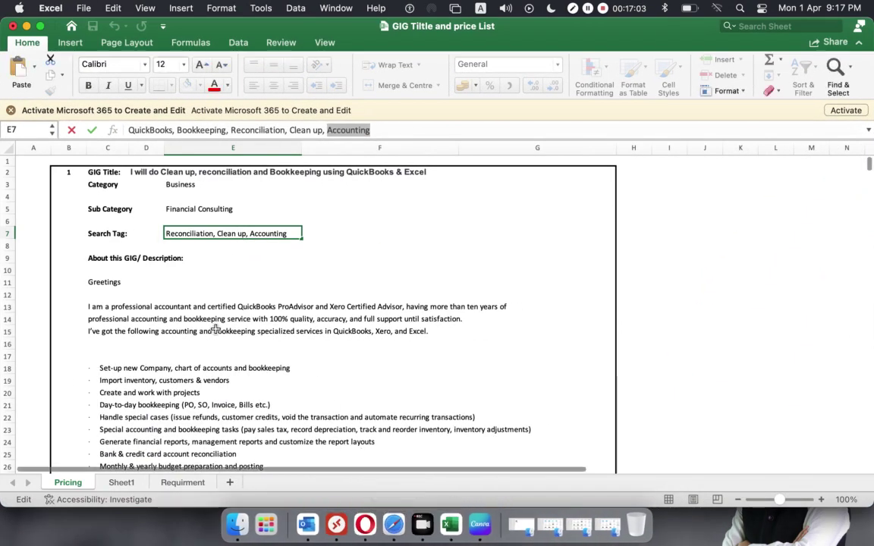
pyautogui.scroll(-5, 216, 329)
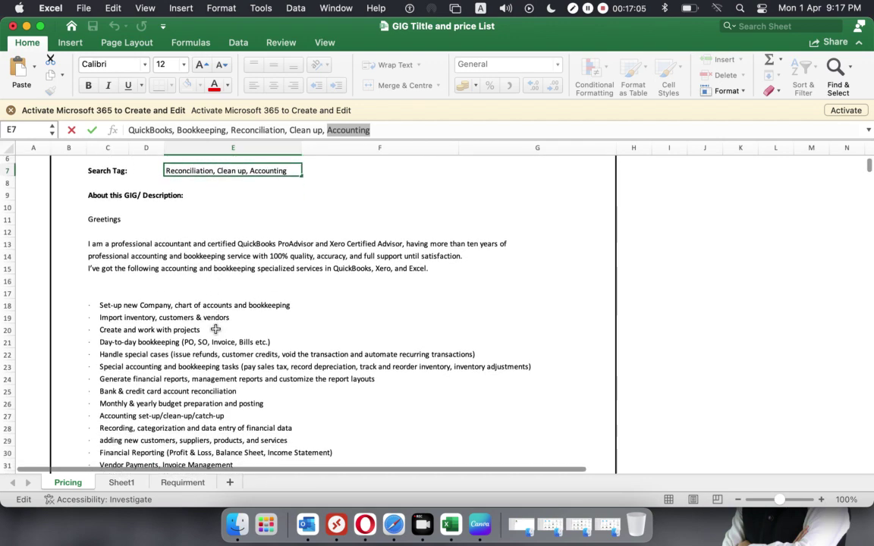
pyautogui.scroll(-20, 217, 329)
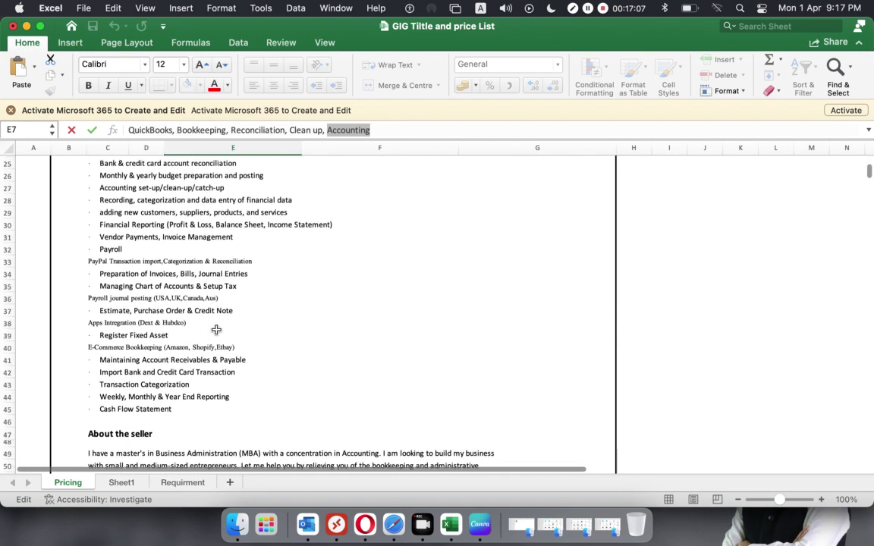
pyautogui.scroll(-15, 216, 328)
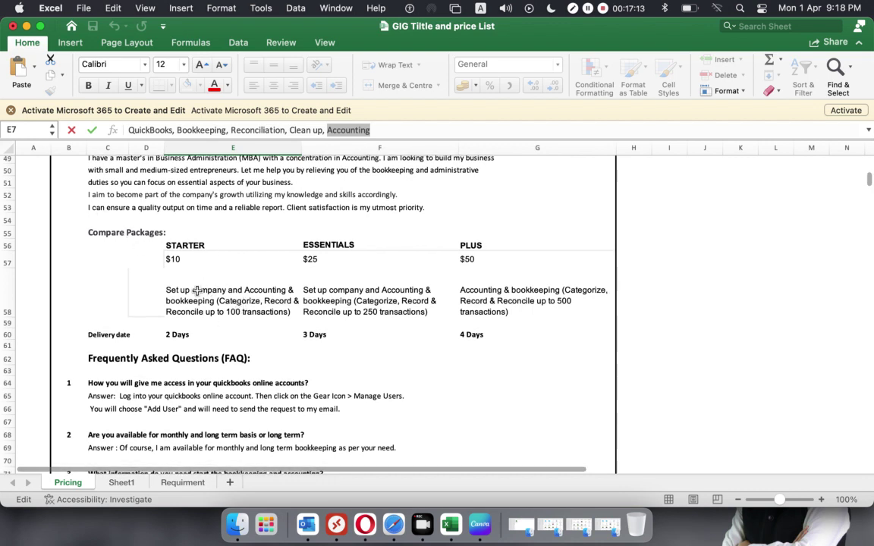
pyautogui.click(190, 293)
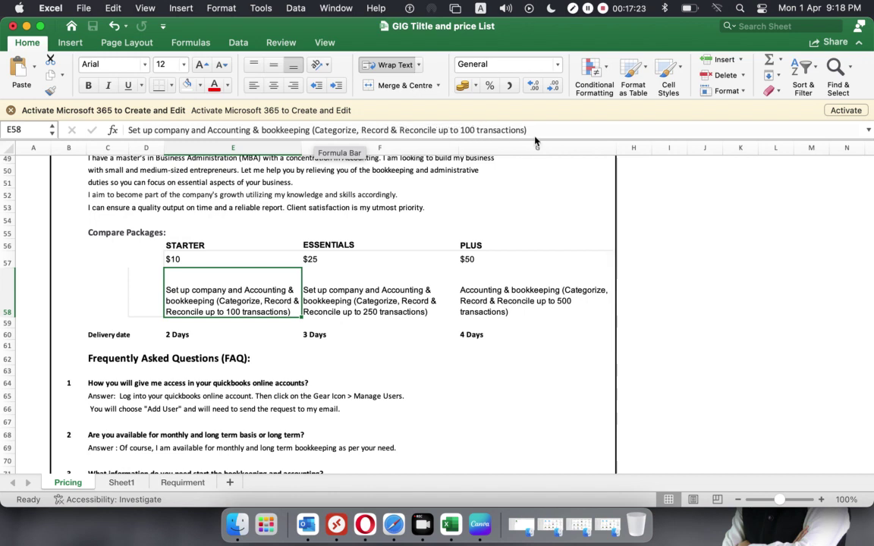
pyautogui.moveTo(527, 130); pyautogui.dragTo(110, 130)
pyautogui.press('super+c')
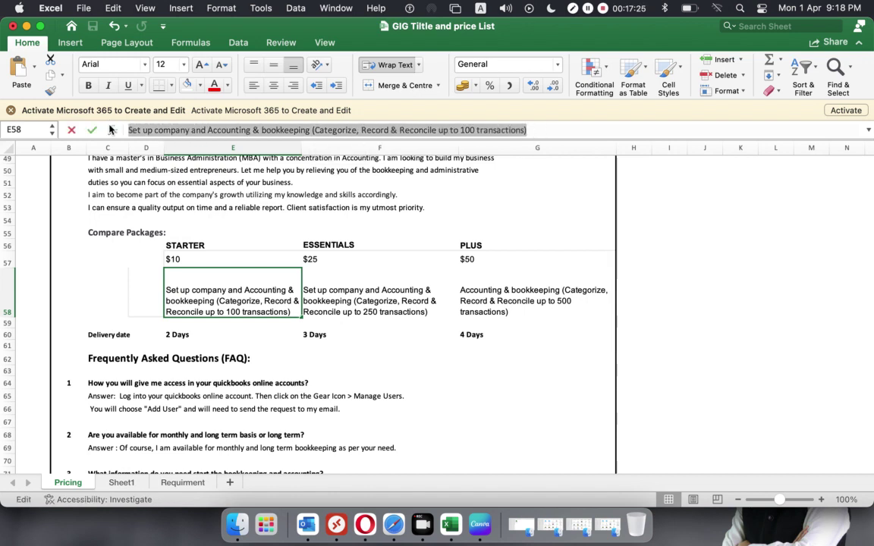
# Return to Fiverr and paste the copied text covering up to 100 transactions as the Basic package description.
pyautogui.click(25, 26)
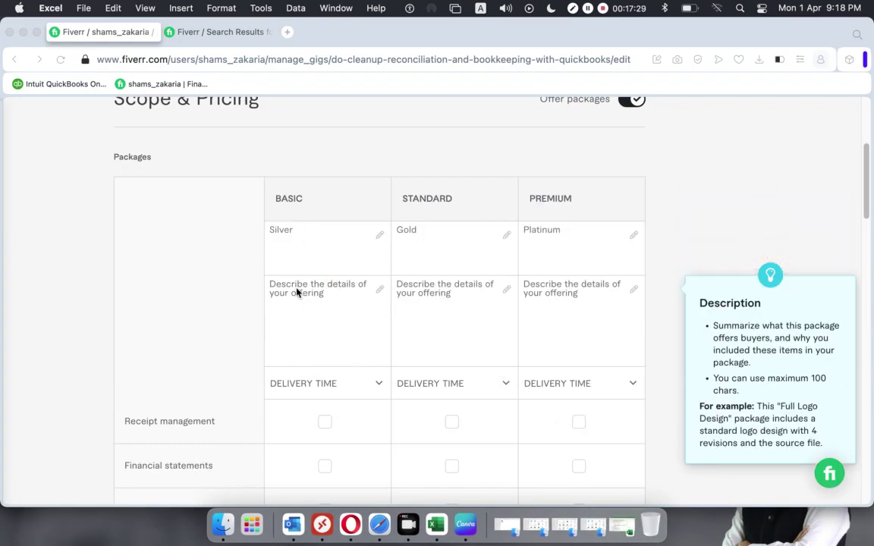
pyautogui.click(298, 292)
pyautogui.press('super+v')
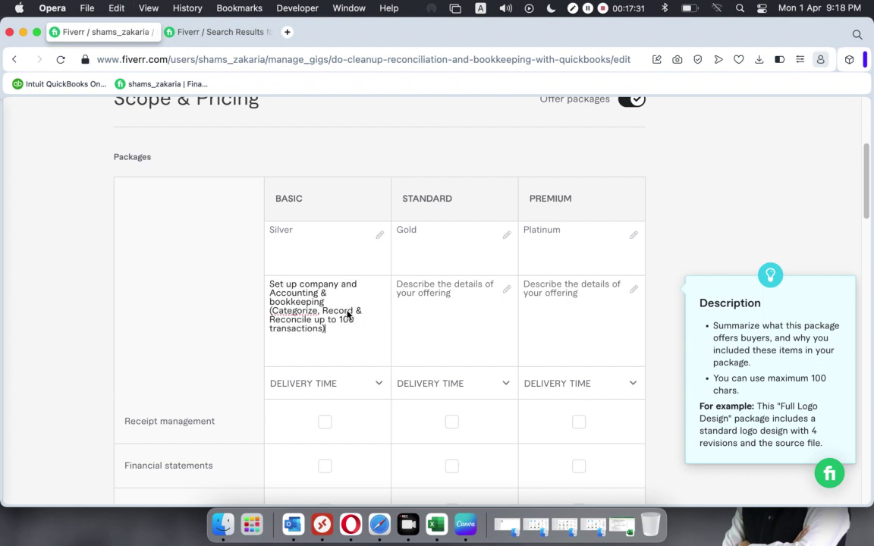
pyautogui.rightClick(300, 313)
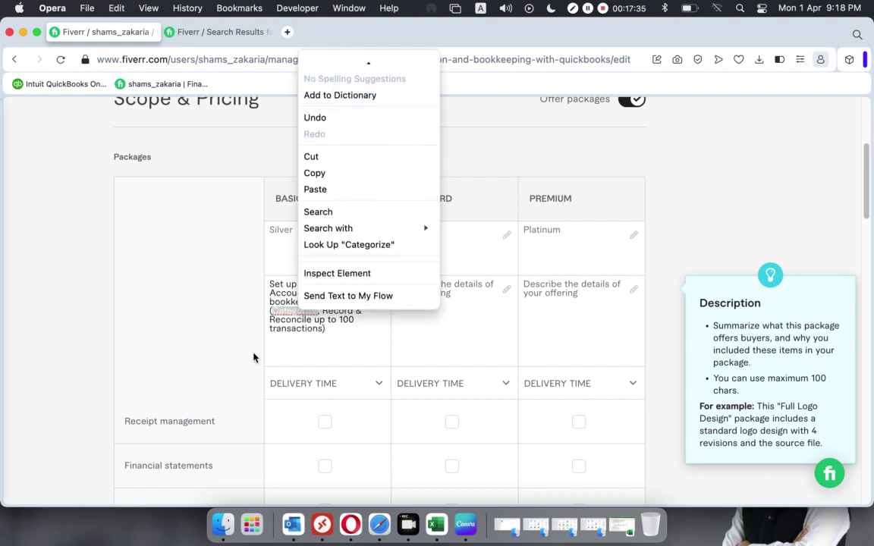
pyautogui.click(226, 328)
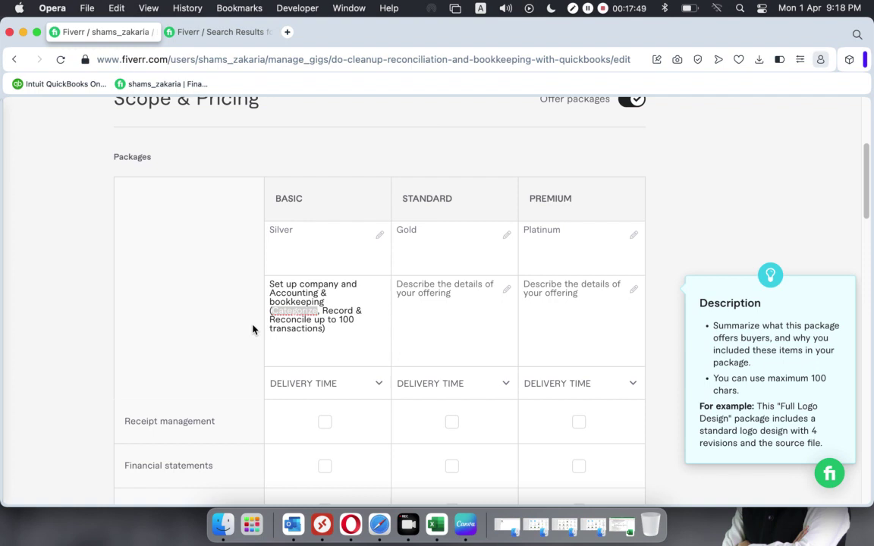
pyautogui.click(348, 328)
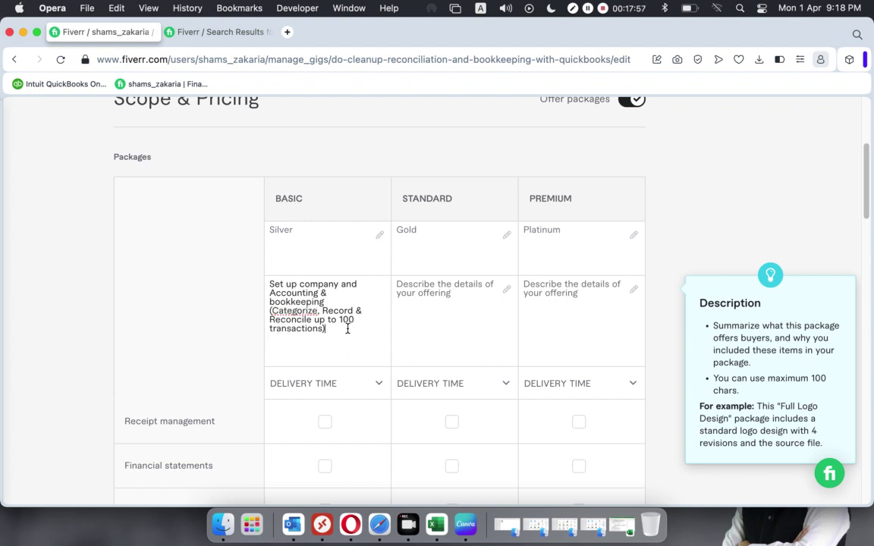
# Copy the ESSENTIALS description for up to 250 transactions from Excel and paste it as the Standard package description on Fiverr.
pyautogui.click(435, 525)
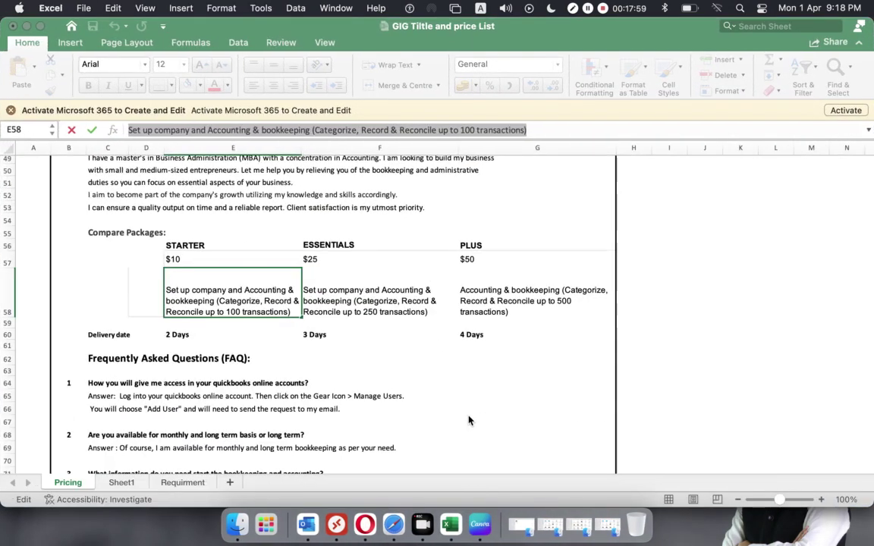
pyautogui.click(341, 296)
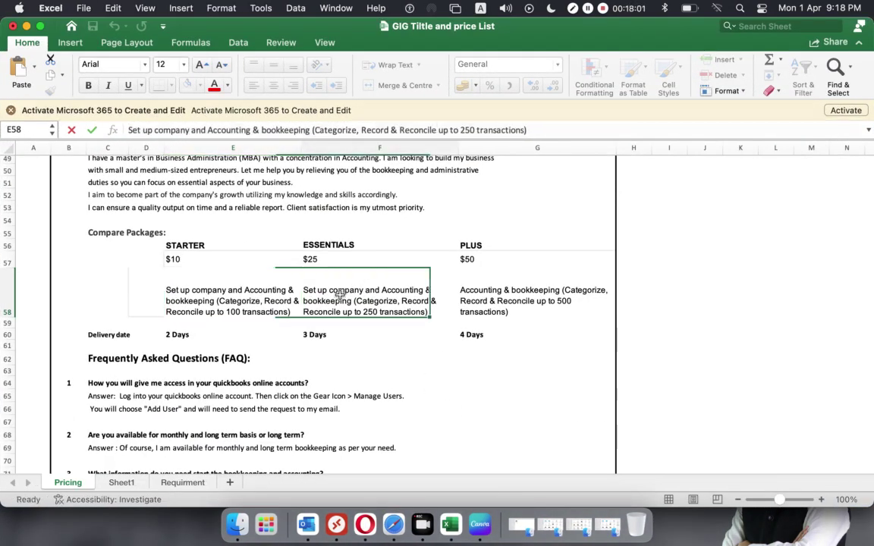
pyautogui.moveTo(500, 130); pyautogui.dragTo(103, 135)
pyautogui.press('super+c')
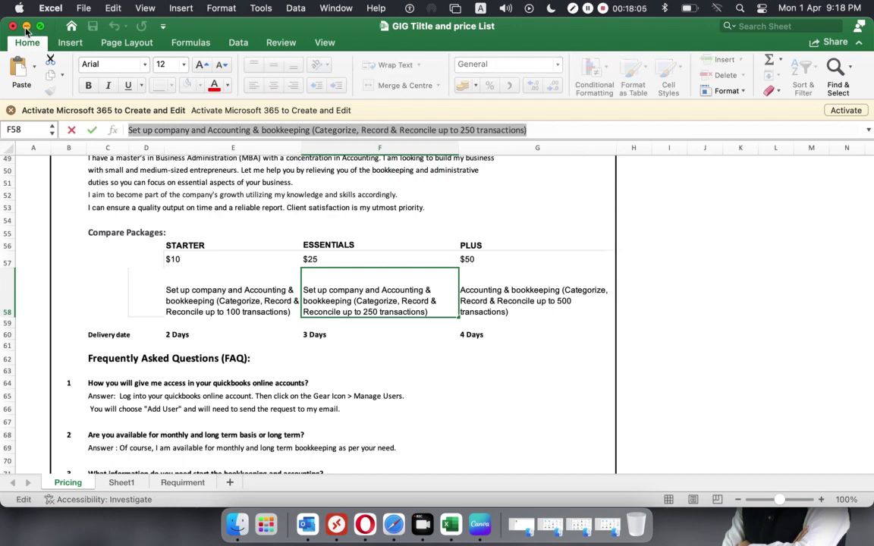
pyautogui.click(26, 26)
pyautogui.click(456, 298)
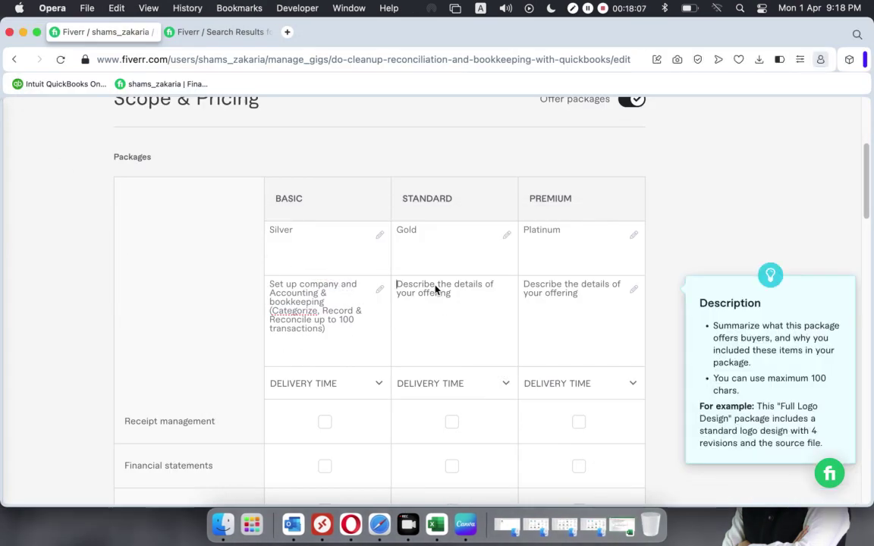
pyautogui.press('super+v')
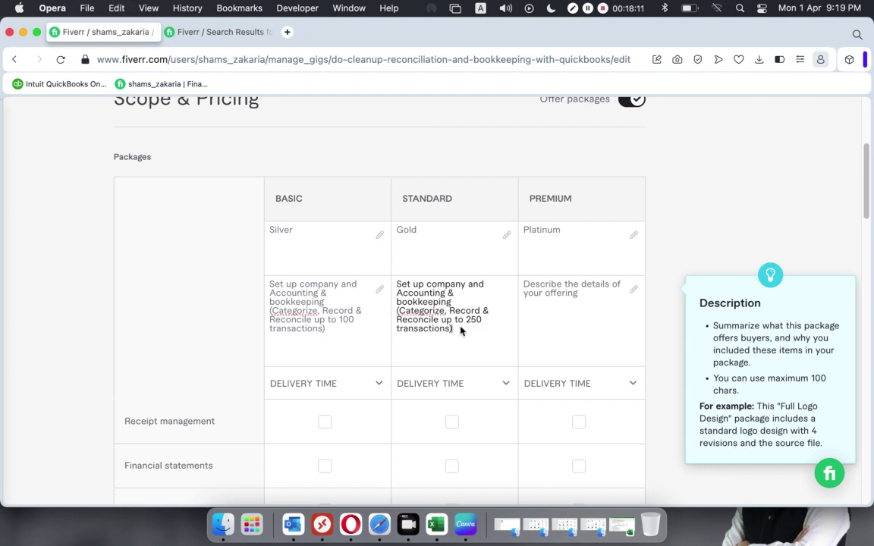
pyautogui.moveTo(402, 323); pyautogui.dragTo(478, 325)
pyautogui.click(476, 346)
# Copy the PLUS description for up to 500 transactions from Excel and paste it as the Premium package description on Fiverr.
pyautogui.click(438, 523)
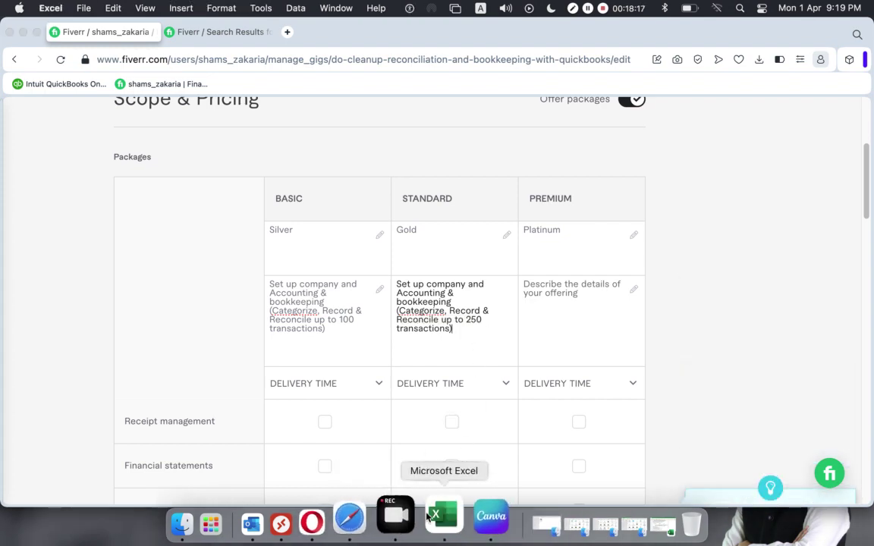
pyautogui.click(469, 290)
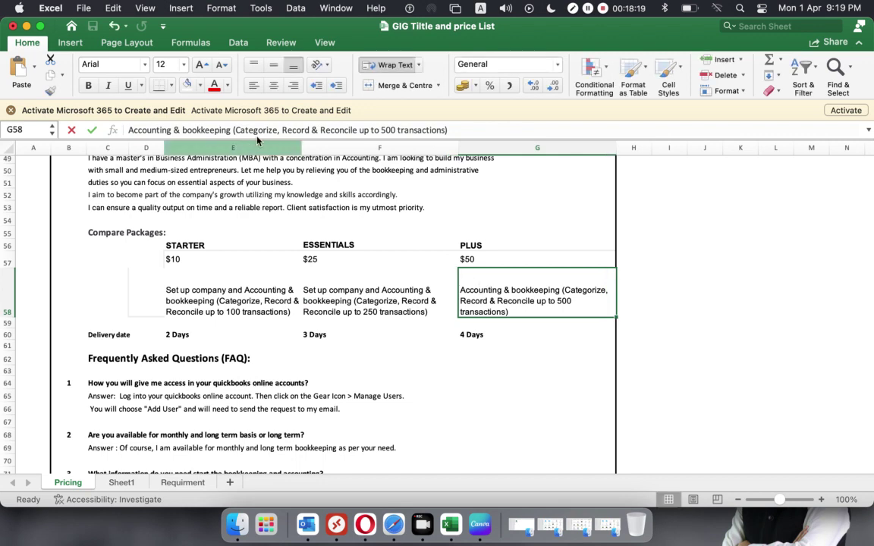
pyautogui.moveTo(455, 129); pyautogui.dragTo(126, 130)
pyautogui.press('super+c')
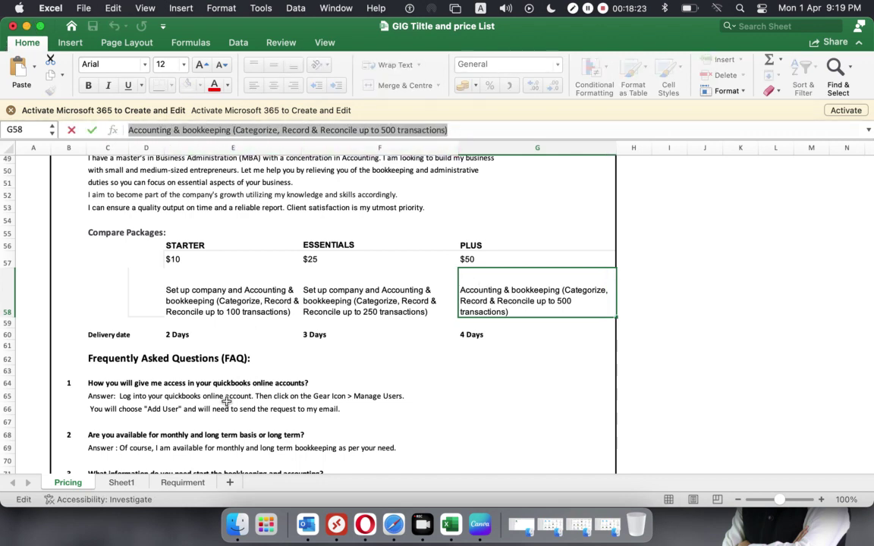
pyautogui.click(376, 525)
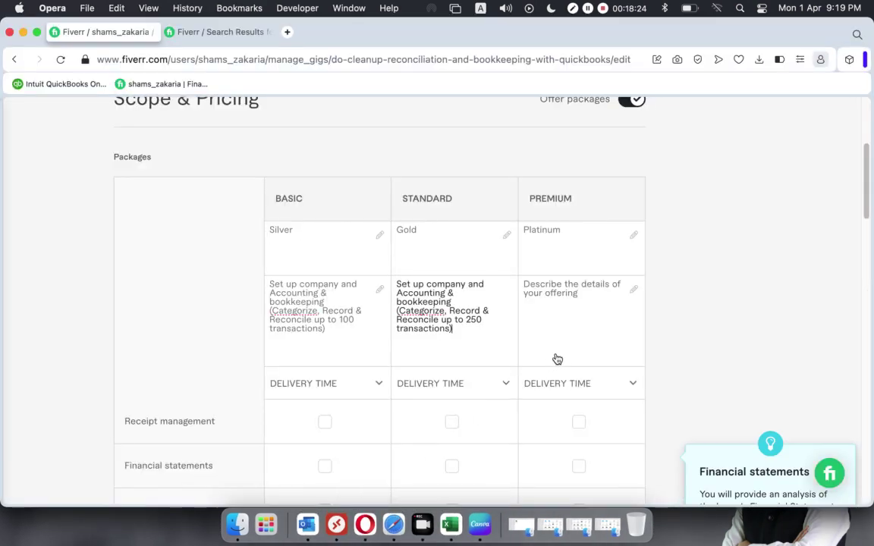
pyautogui.click(531, 285)
pyautogui.press('super+v')
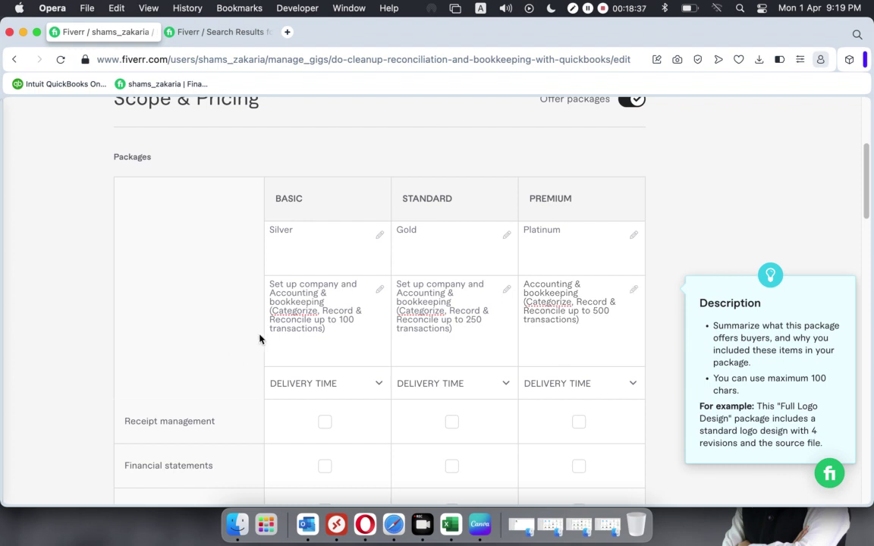
pyautogui.click(436, 331)
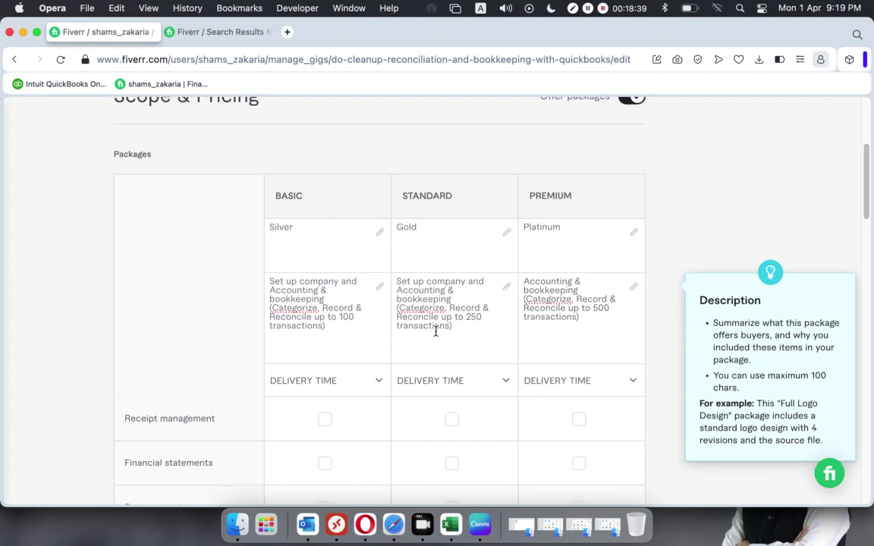
# Set the delivery time to 2 days for Basic, 3 days for Standard and 4 days for Premium.
pyautogui.scroll(-3, 435, 330)
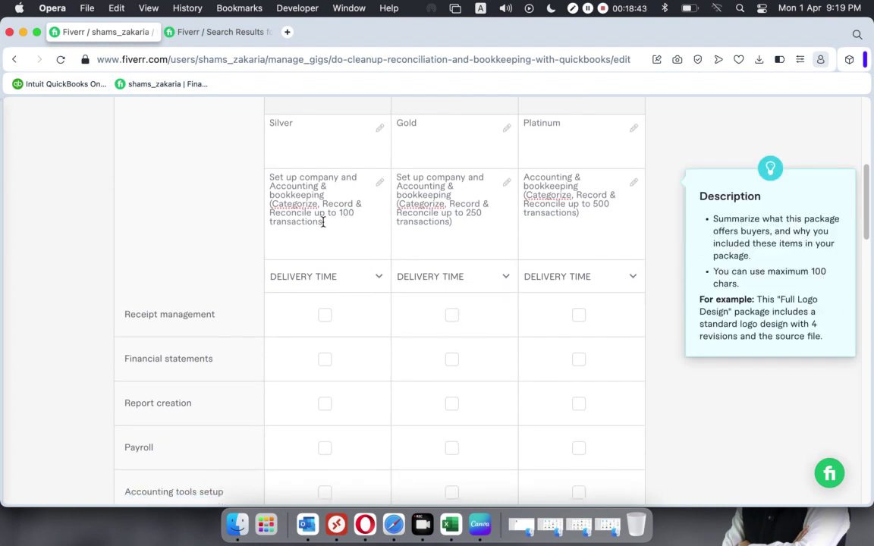
pyautogui.click(378, 278)
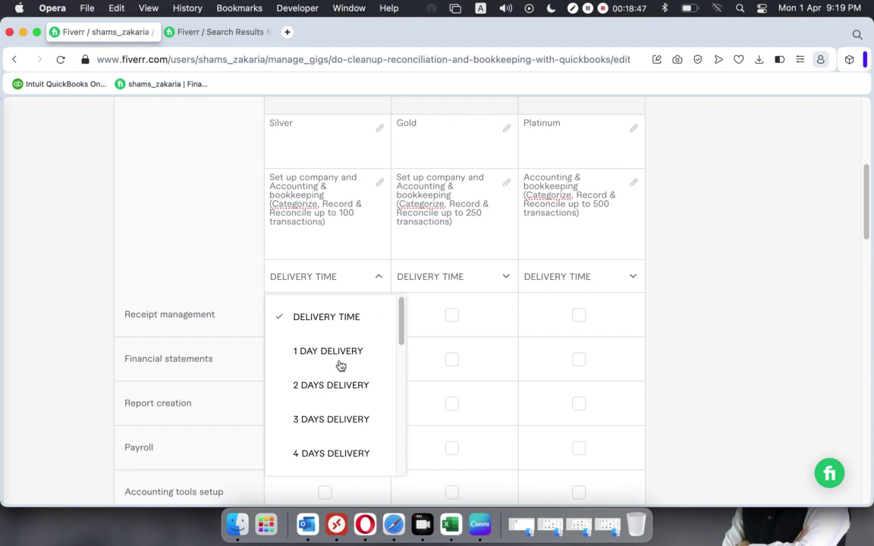
pyautogui.click(335, 386)
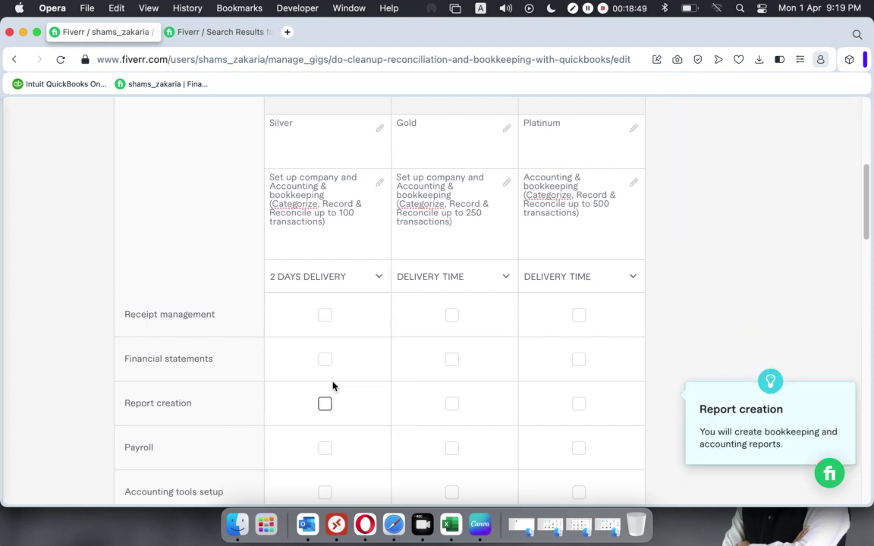
pyautogui.click(506, 279)
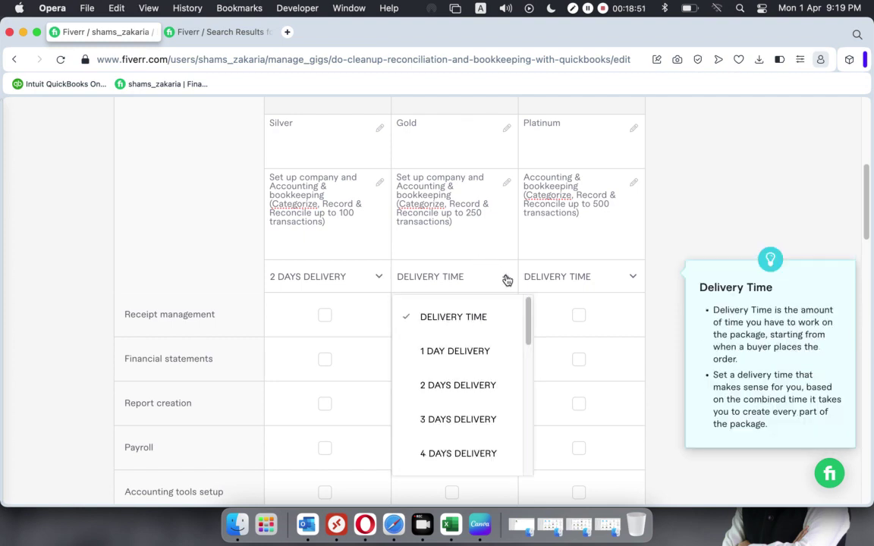
pyautogui.click(457, 425)
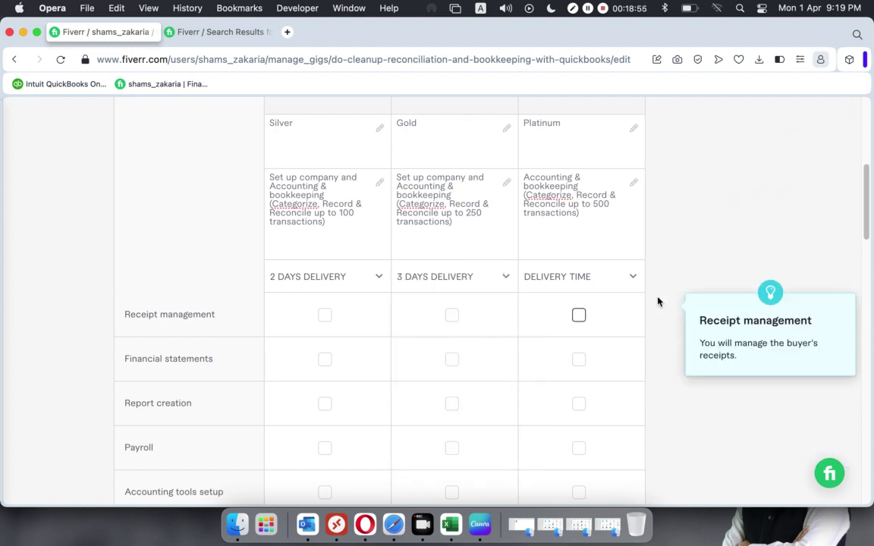
pyautogui.click(634, 279)
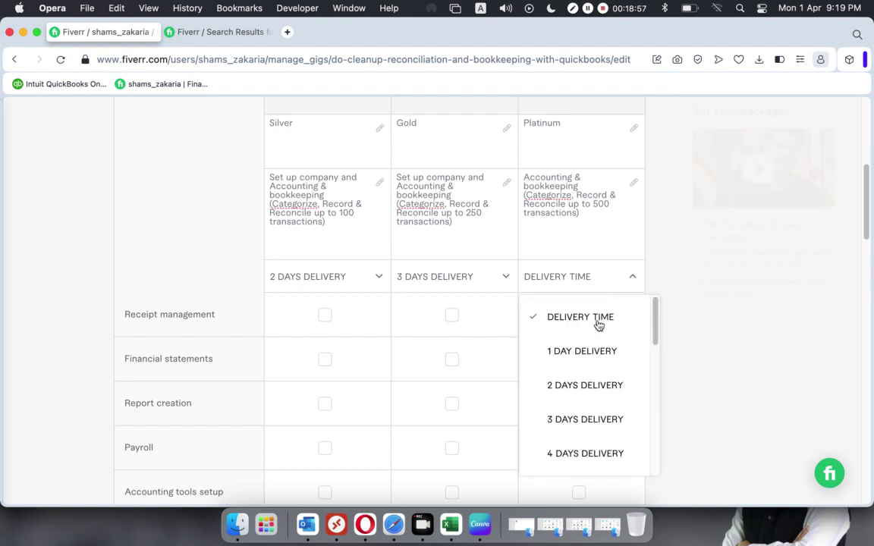
pyautogui.click(585, 454)
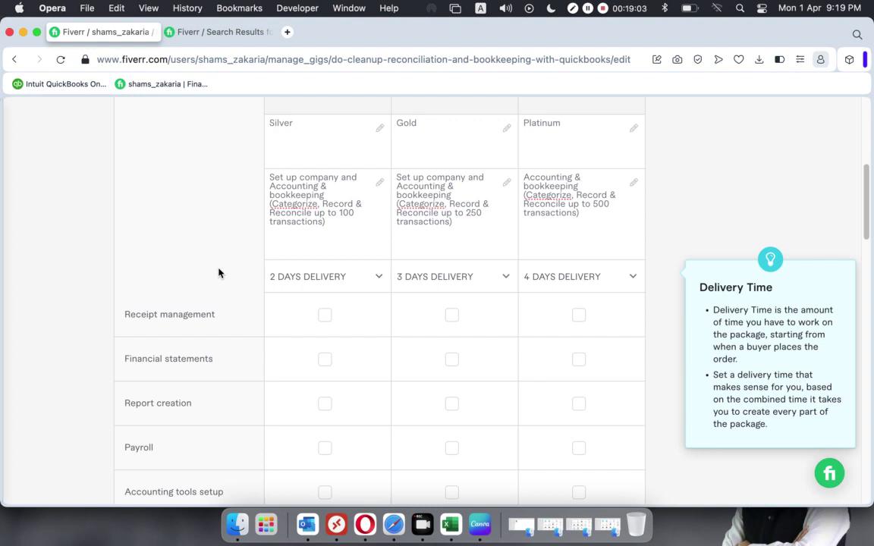
pyautogui.scroll(-2, 218, 273)
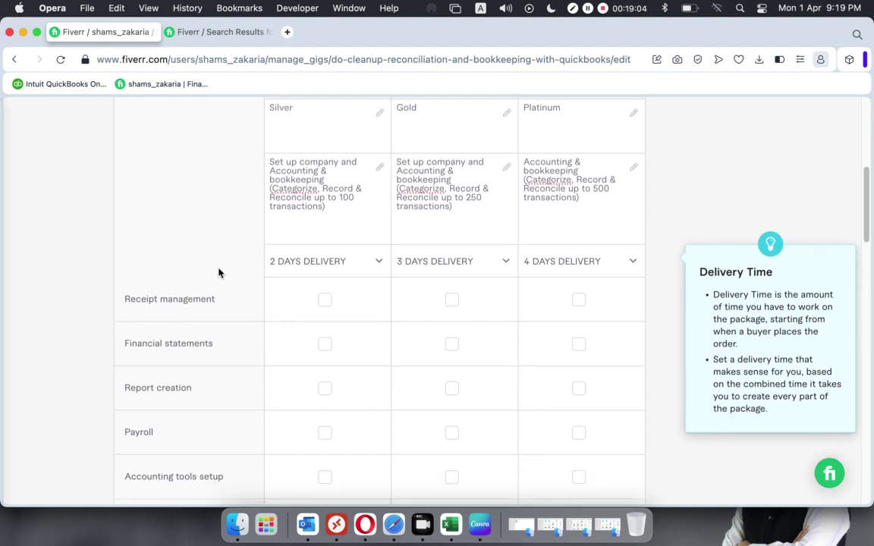
# Include Receipt management, Financial statements and Accounting tools setup in the Basic package.
pyautogui.scroll(2, 219, 273)
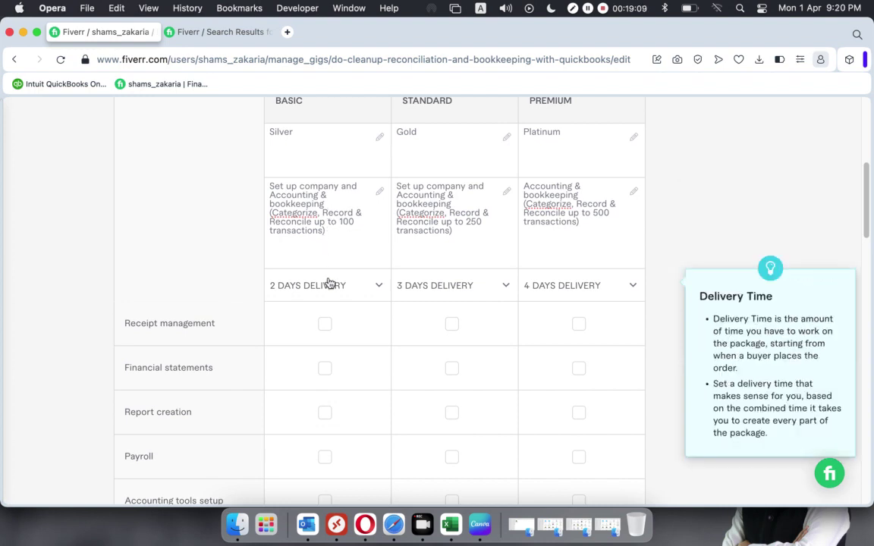
pyautogui.scroll(-2, 328, 283)
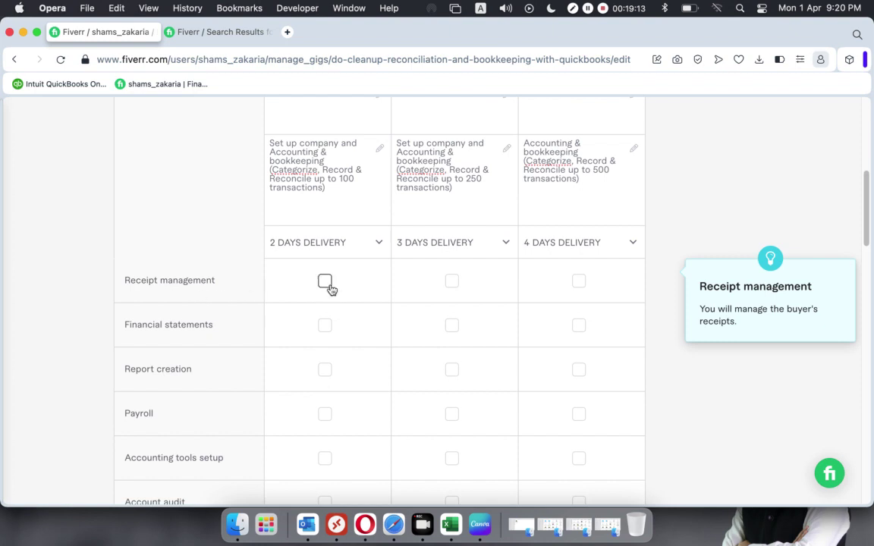
pyautogui.click(327, 283)
pyautogui.scroll(-1, 331, 289)
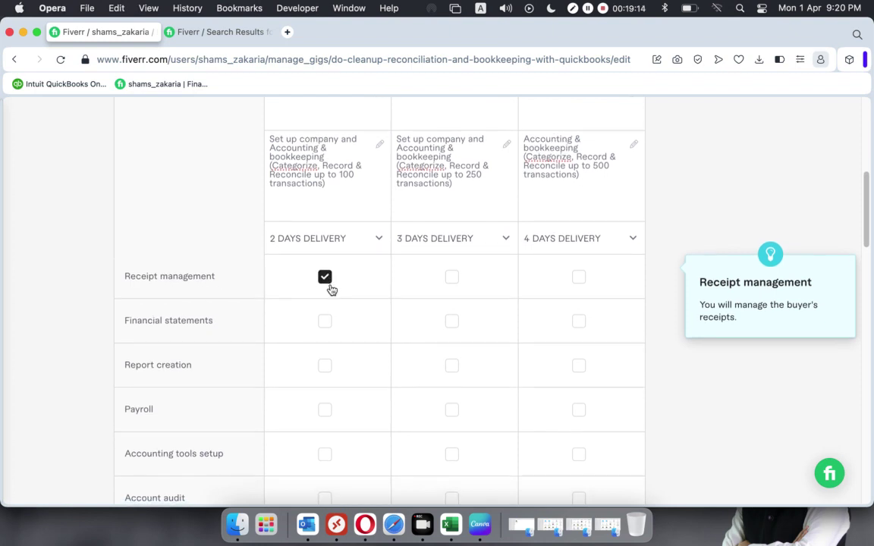
pyautogui.click(327, 320)
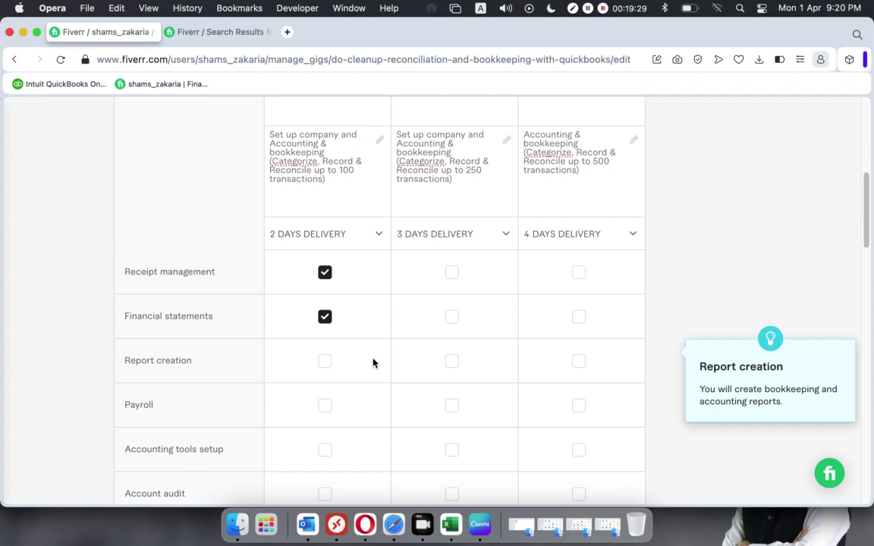
pyautogui.scroll(-2, 372, 363)
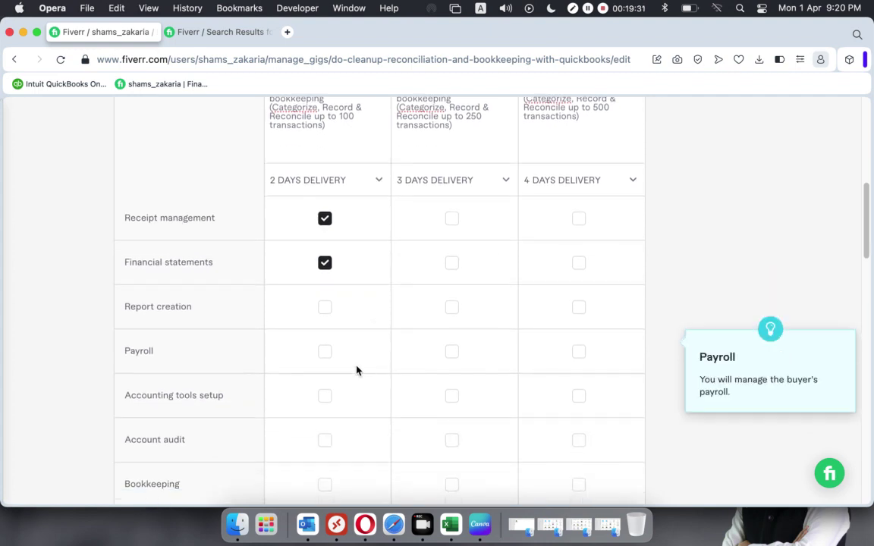
pyautogui.click(325, 397)
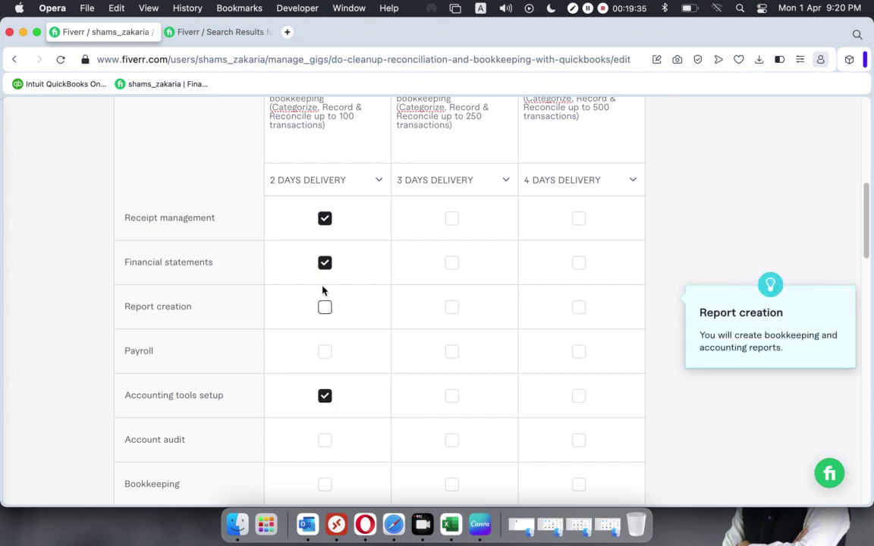
# Check the STARTER price in the Excel price list and set the Basic package price to $10 on Fiverr.
pyautogui.scroll(5, 322, 290)
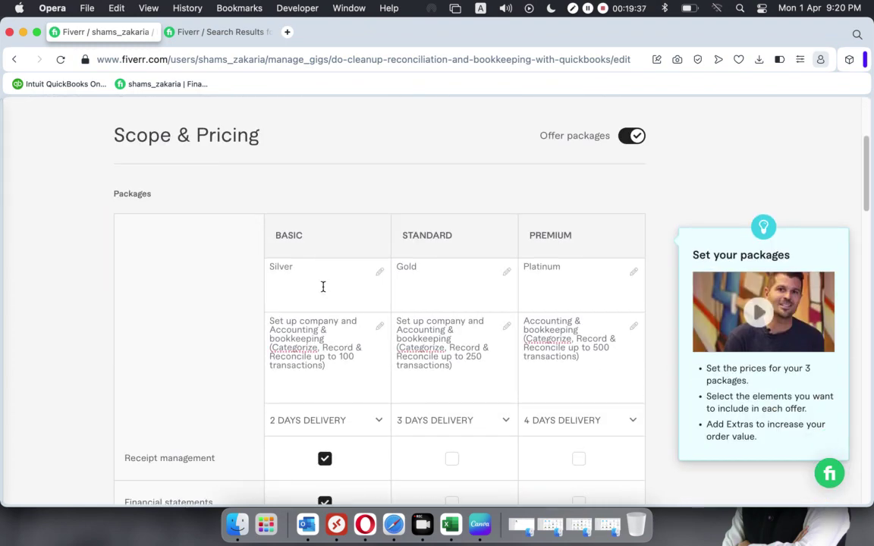
pyautogui.scroll(-8, 322, 287)
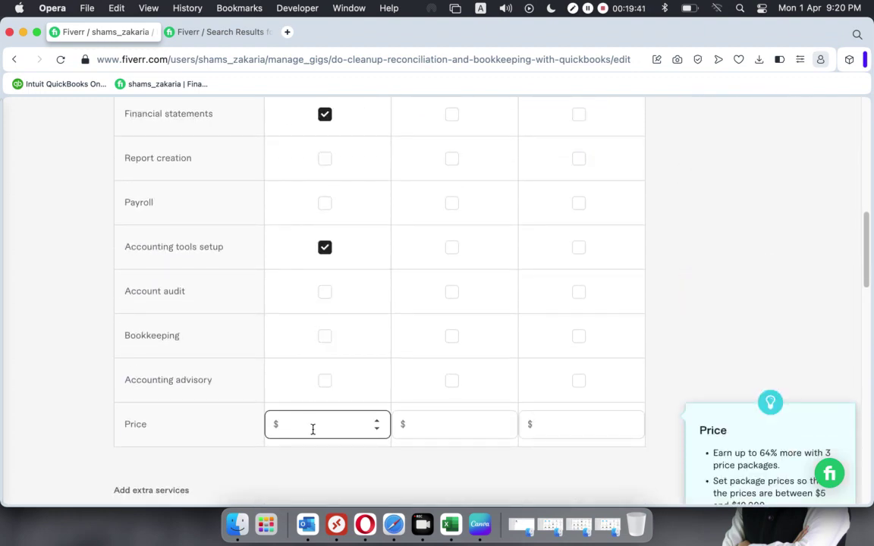
pyautogui.click(448, 531)
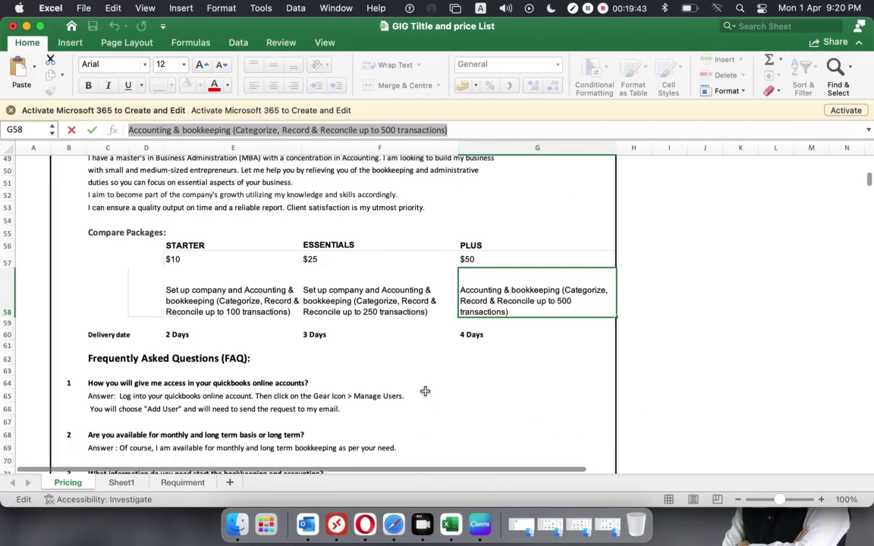
pyautogui.click(26, 26)
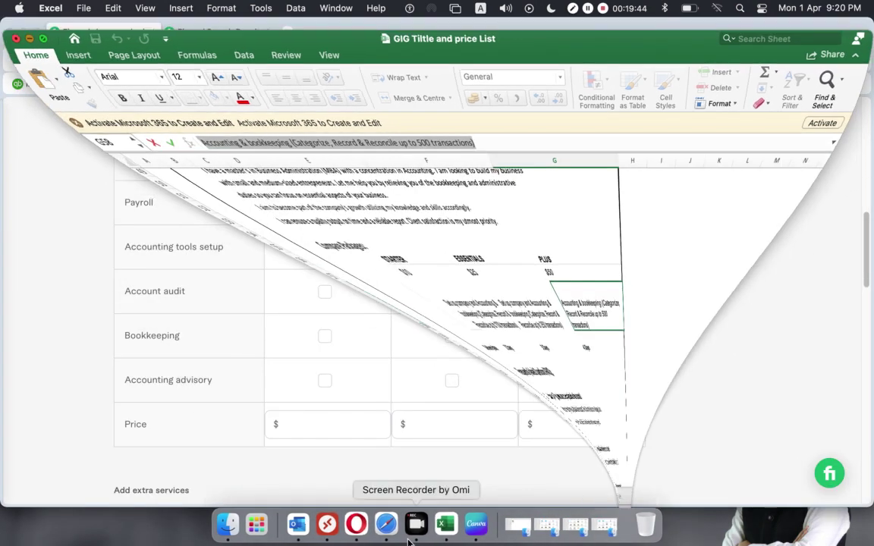
pyautogui.click(346, 420)
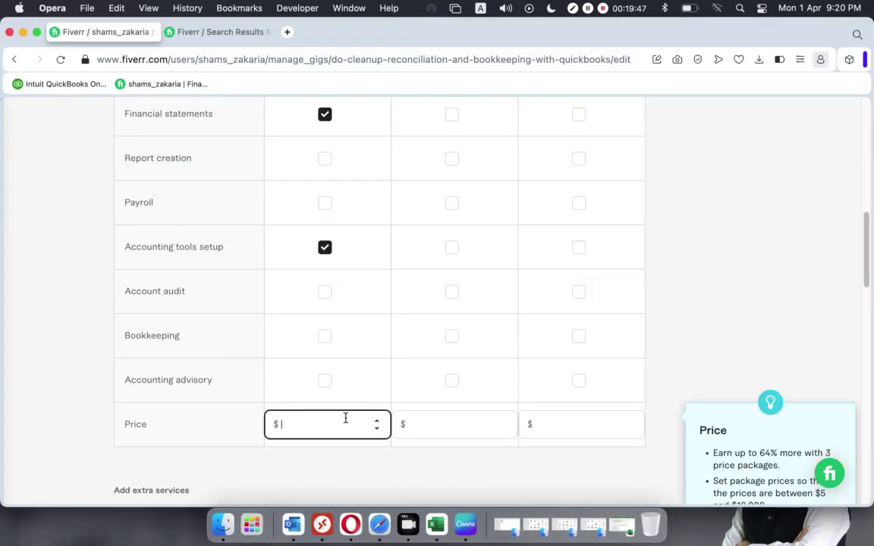
pyautogui.write('10')
pyautogui.click(78, 386)
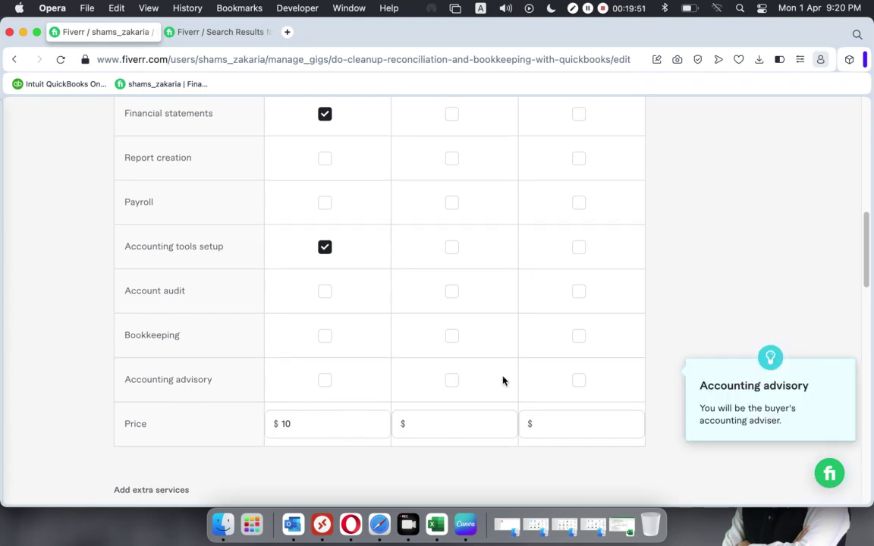
# Include Receipt management, Financial statements and Accounting tools setup in the Standard package.
pyautogui.scroll(-2, 503, 380)
pyautogui.scroll(15, 502, 381)
pyautogui.scroll(-5, 501, 378)
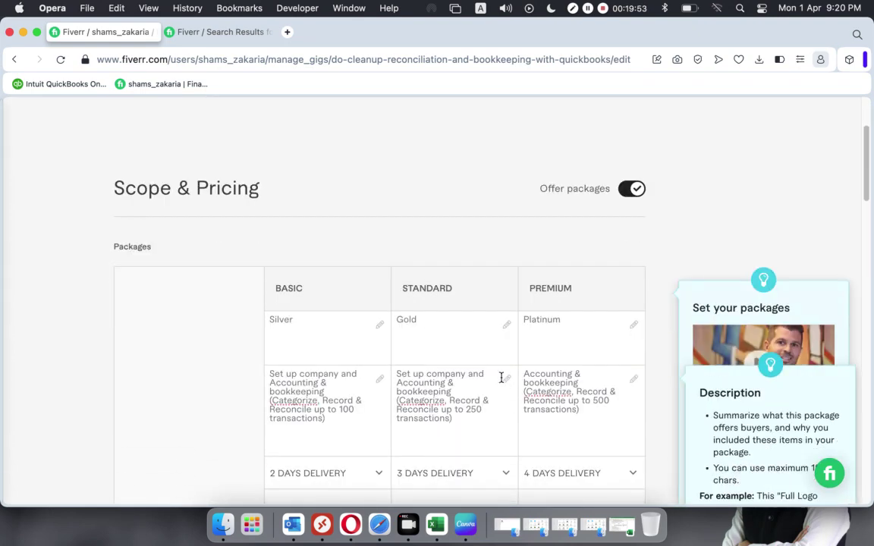
pyautogui.scroll(-1, 501, 378)
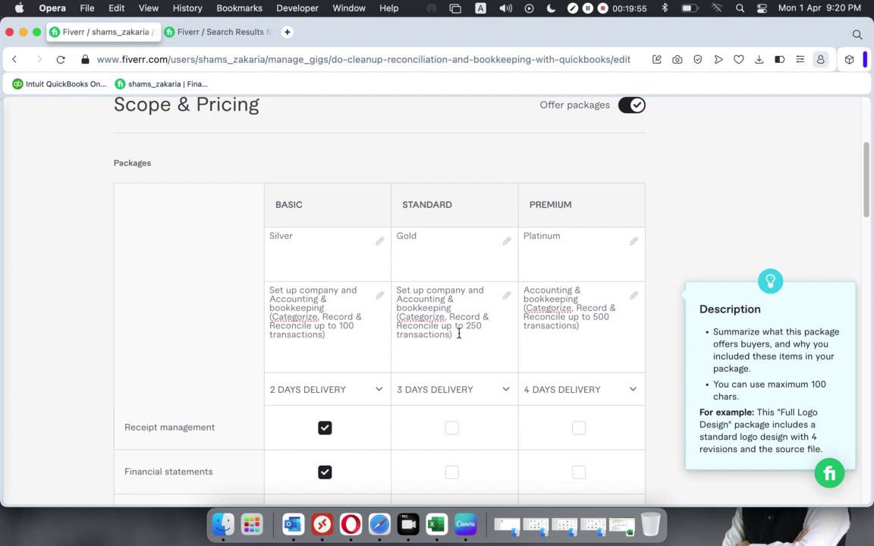
pyautogui.scroll(-5, 461, 334)
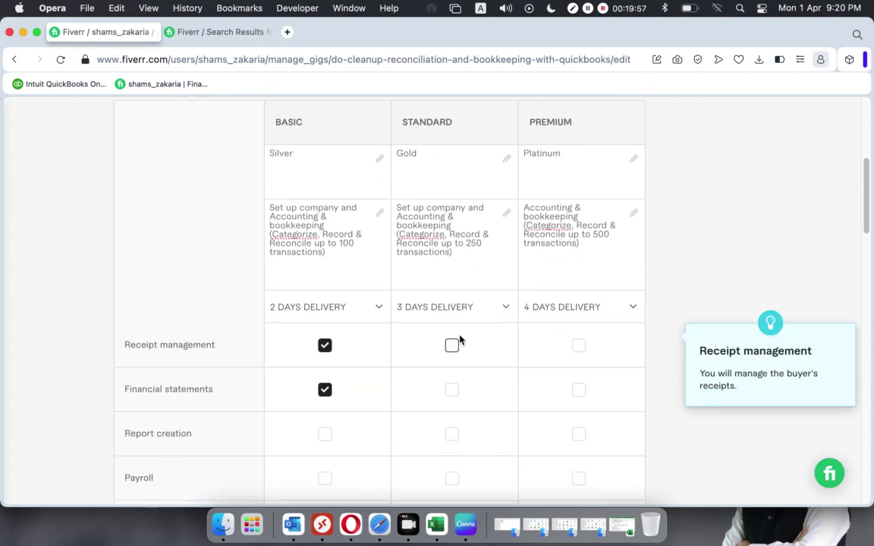
pyautogui.click(453, 289)
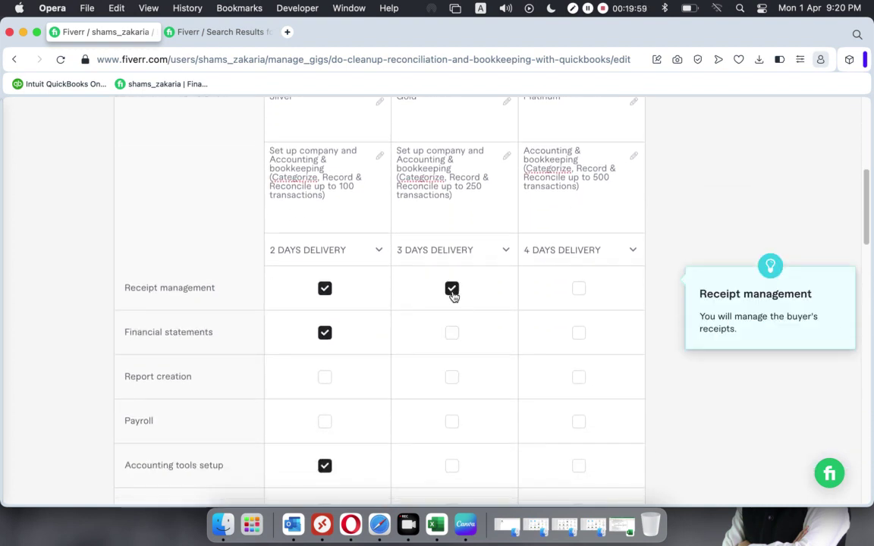
pyautogui.click(453, 334)
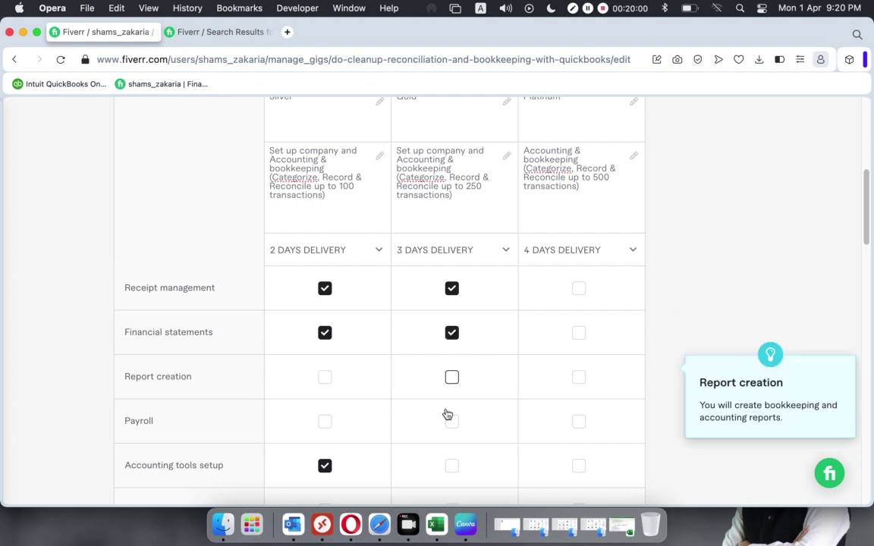
pyautogui.click(451, 466)
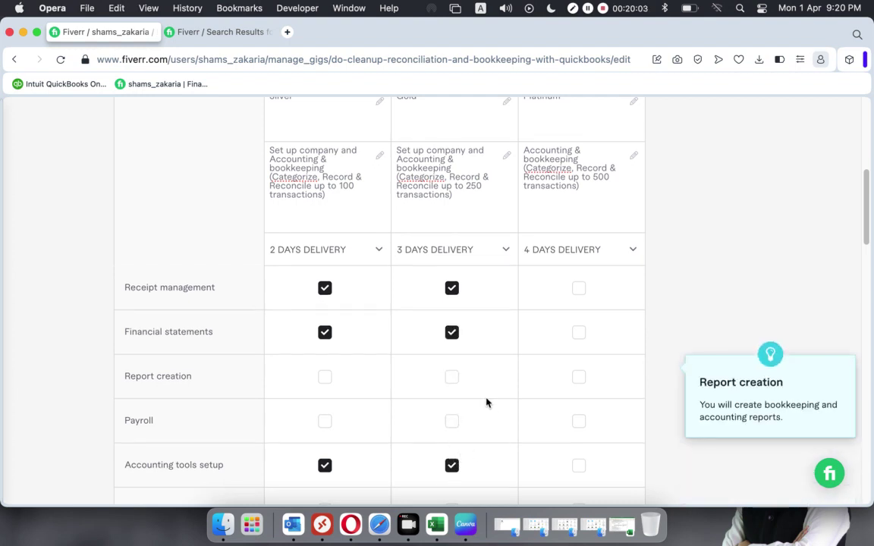
# Add Bookkeeping and Report creation to the services included in the Standard package.
pyautogui.scroll(-2, 487, 402)
pyautogui.scroll(-6, 487, 403)
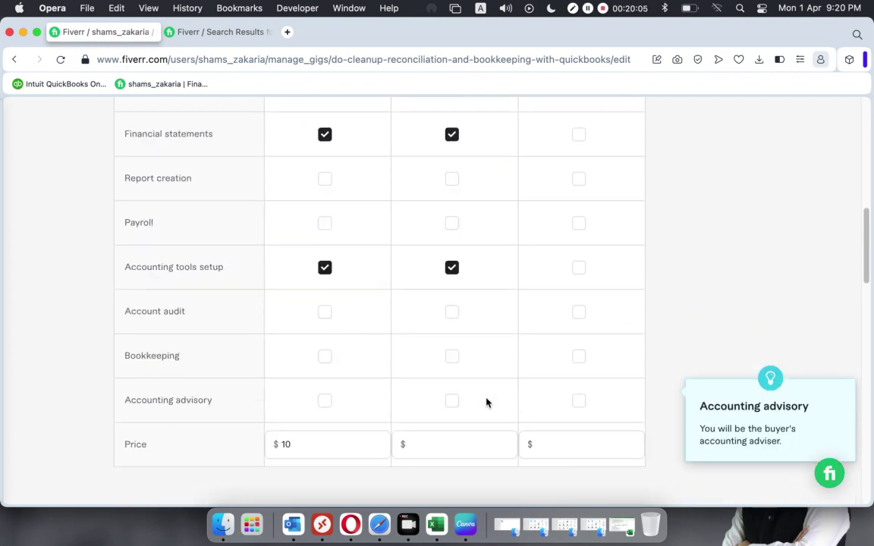
pyautogui.click(452, 356)
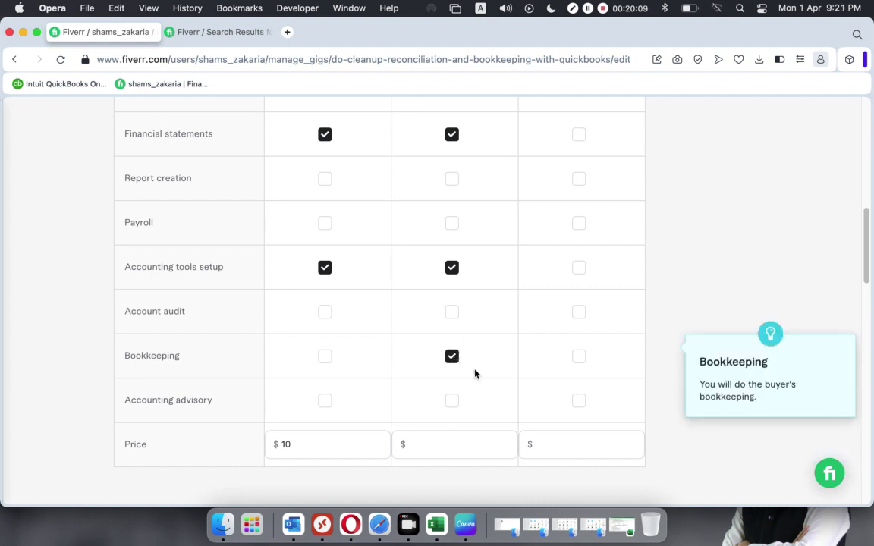
pyautogui.scroll(-1, 460, 367)
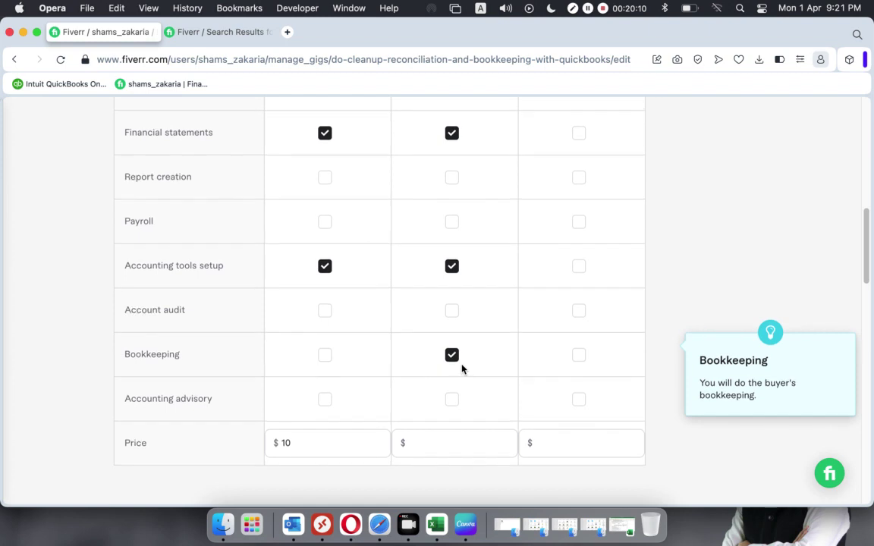
pyautogui.scroll(1, 465, 356)
pyautogui.click(452, 208)
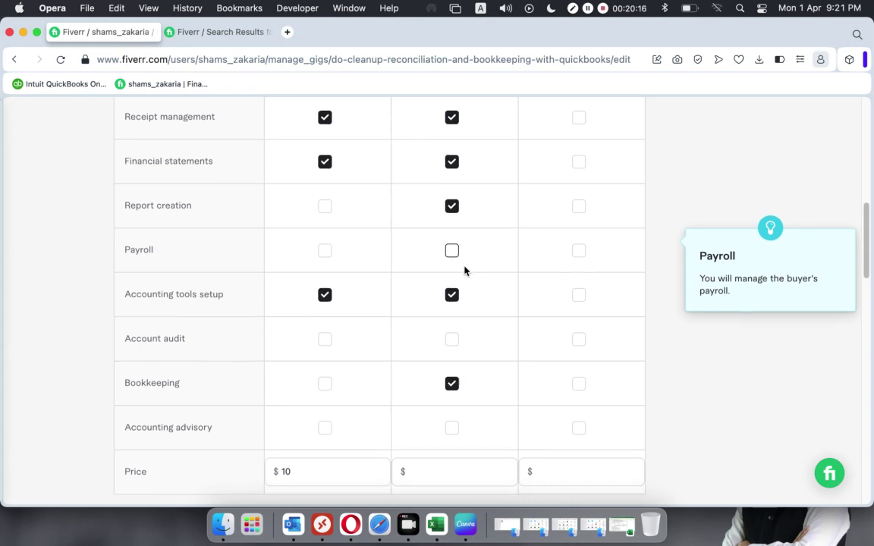
# Check the ESSENTIALS price in the Excel price list and set the Standard package price to $25 on Fiverr.
pyautogui.scroll(-2, 465, 271)
pyautogui.scroll(3, 457, 288)
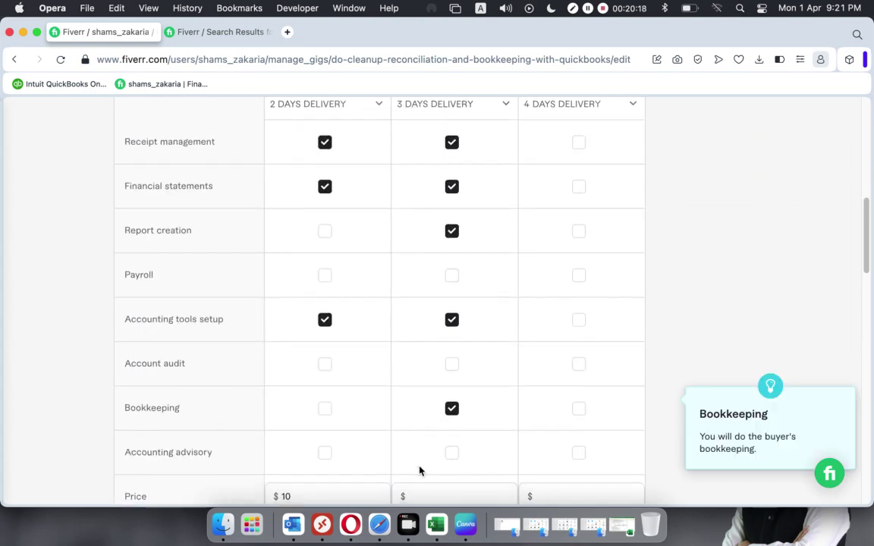
pyautogui.click(436, 524)
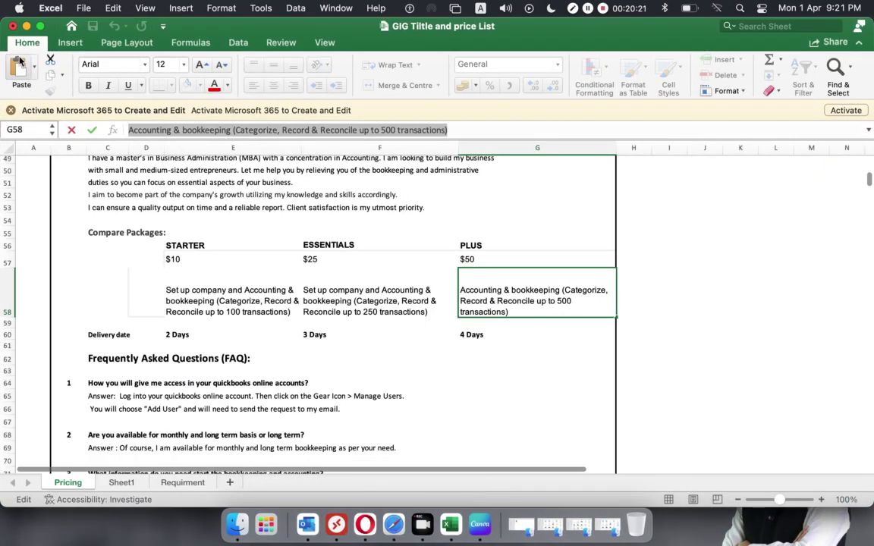
pyautogui.click(27, 25)
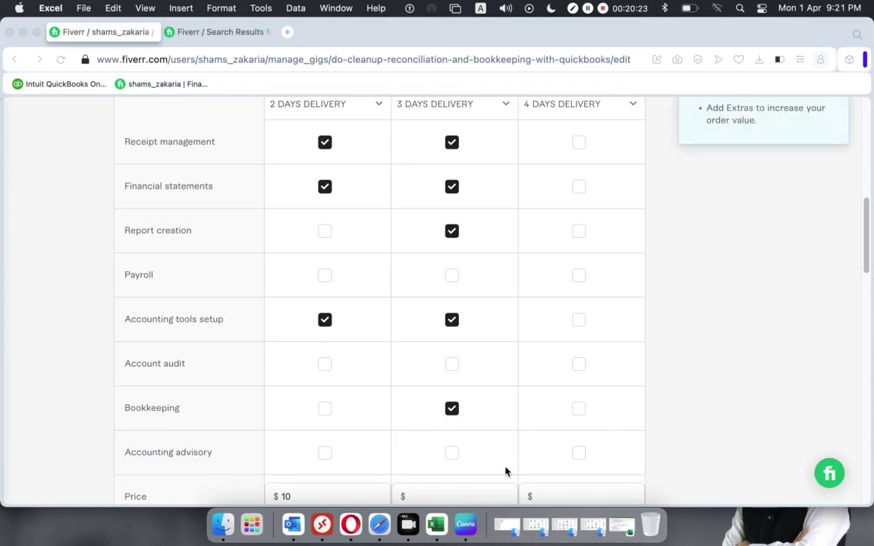
pyautogui.scroll(-5, 507, 397)
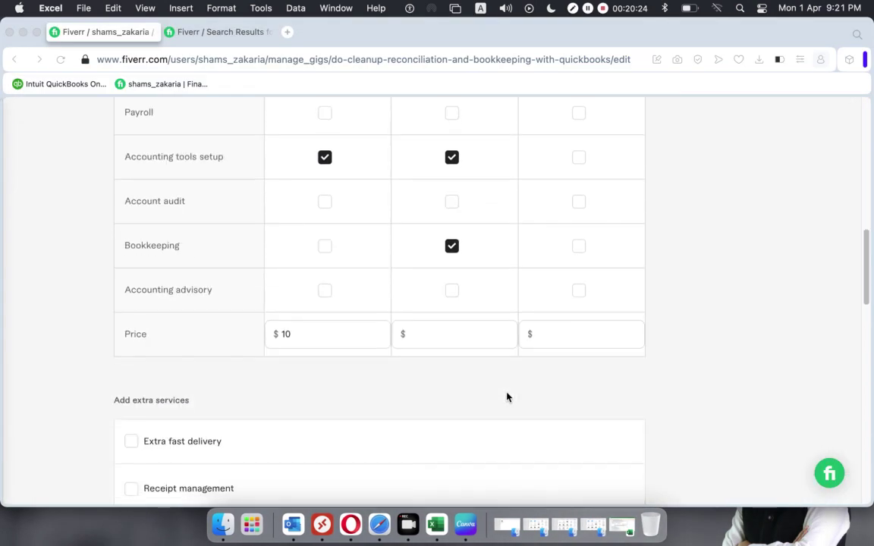
pyautogui.click(444, 334)
pyautogui.write('25')
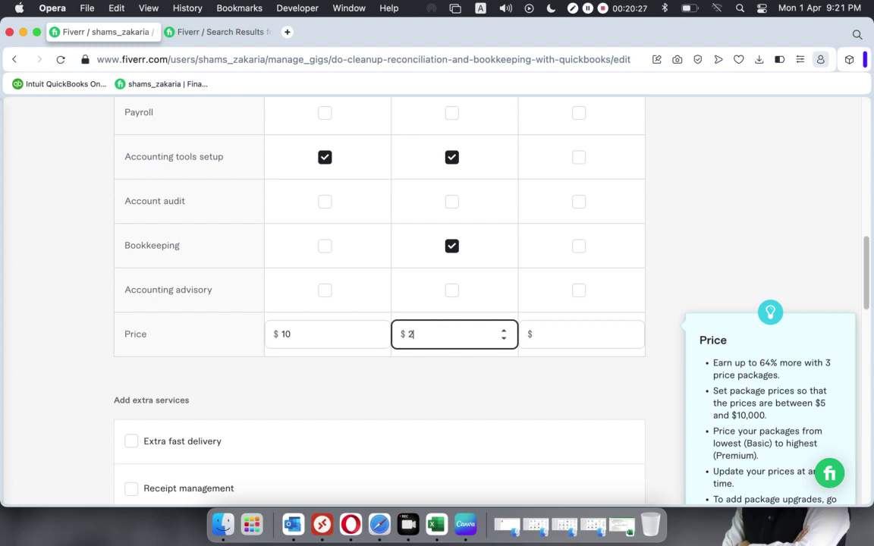
pyautogui.click(691, 178)
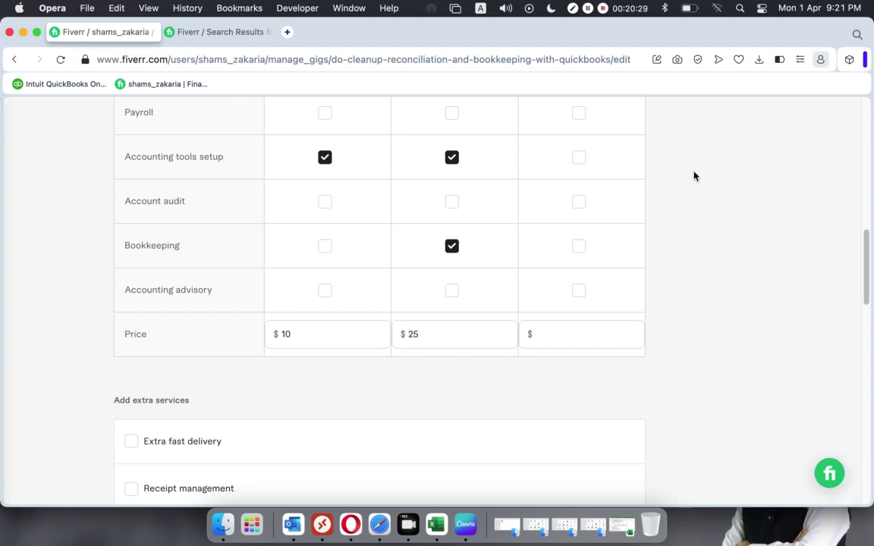
# Include Receipt management, Financial statements, Report creation and Payroll in the Premium package.
pyautogui.scroll(1, 604, 220)
pyautogui.scroll(10, 605, 220)
pyautogui.scroll(-4, 605, 220)
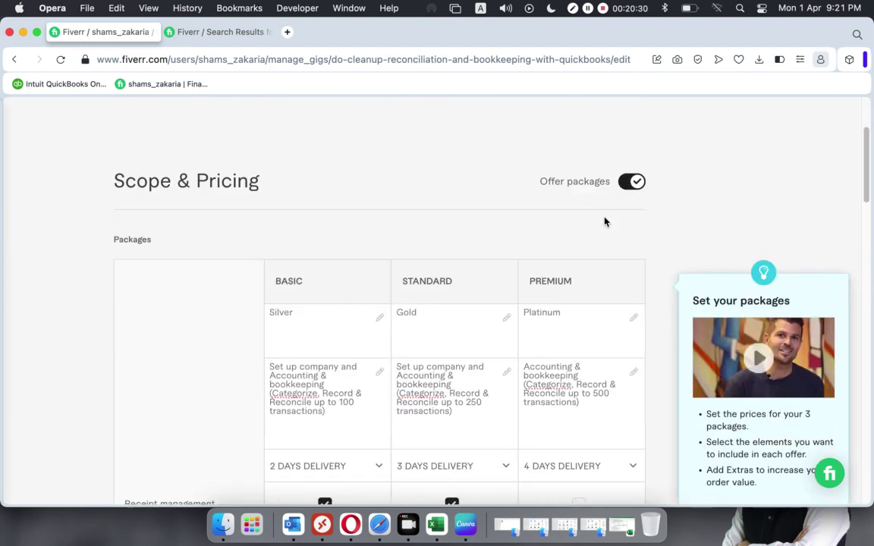
pyautogui.scroll(-3, 605, 220)
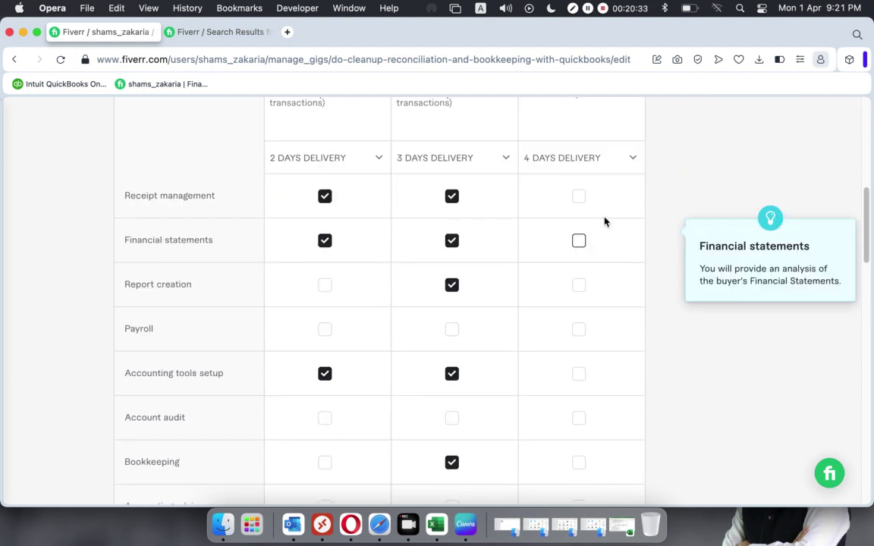
pyautogui.click(579, 196)
pyautogui.click(579, 239)
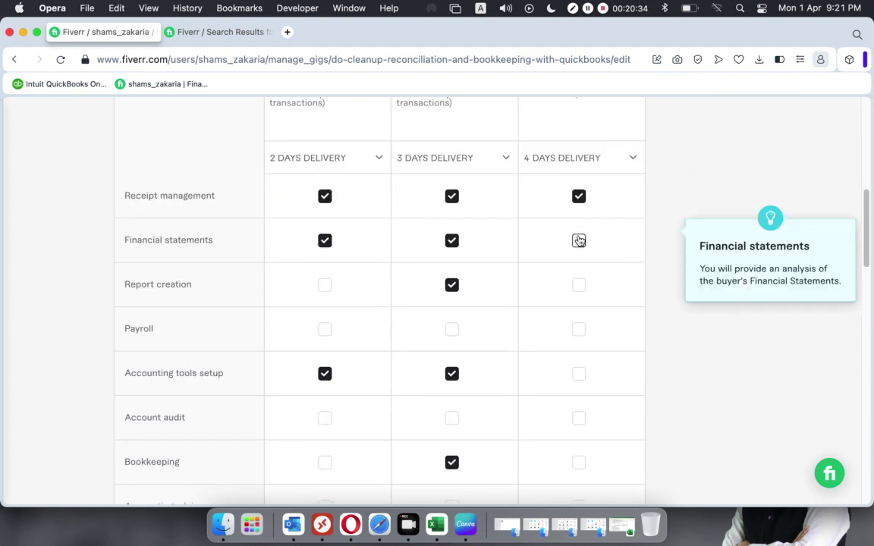
pyautogui.click(579, 285)
pyautogui.click(580, 335)
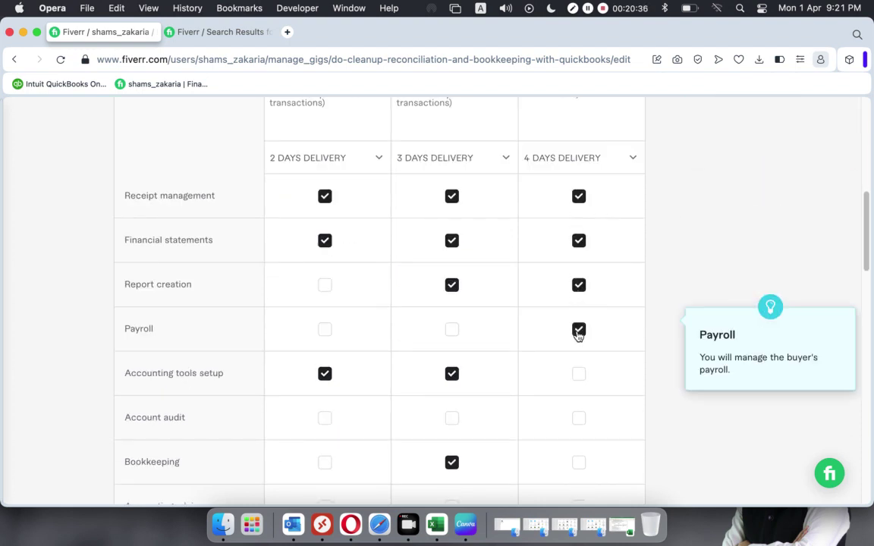
# Add Accounting tools setup, Account audit, Bookkeeping and Accounting advisory to the Premium package.
pyautogui.click(579, 375)
pyautogui.click(579, 419)
pyautogui.scroll(-4, 548, 297)
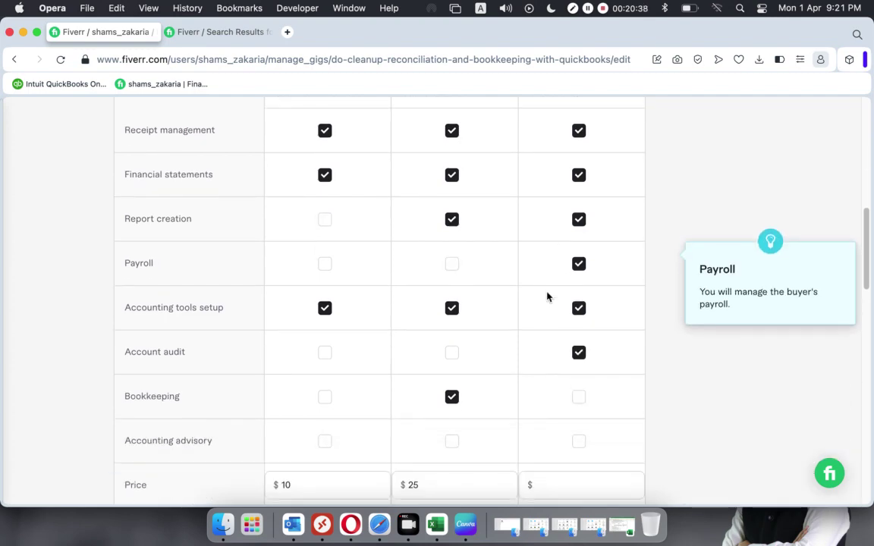
pyautogui.click(579, 321)
pyautogui.click(579, 364)
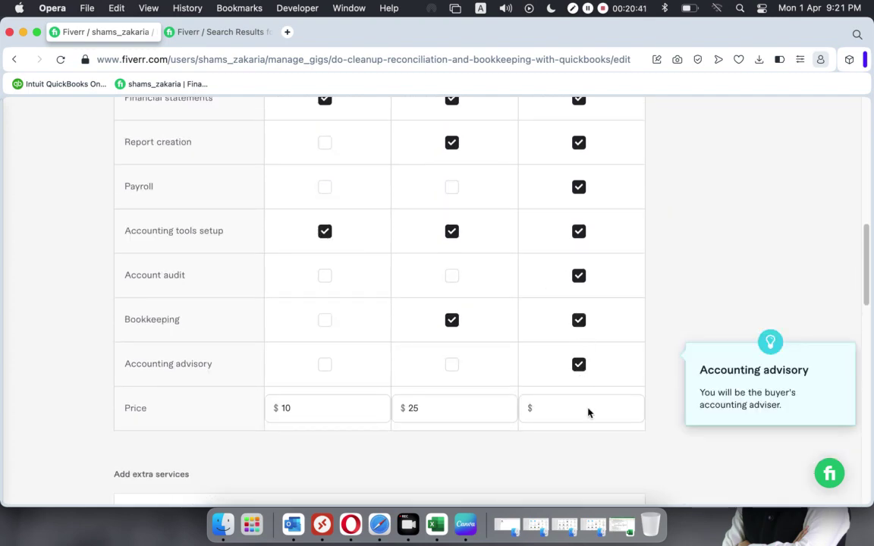
# Check the PLUS price in the Excel price list and set the Premium package price to $50 on Fiverr.
pyautogui.click(436, 523)
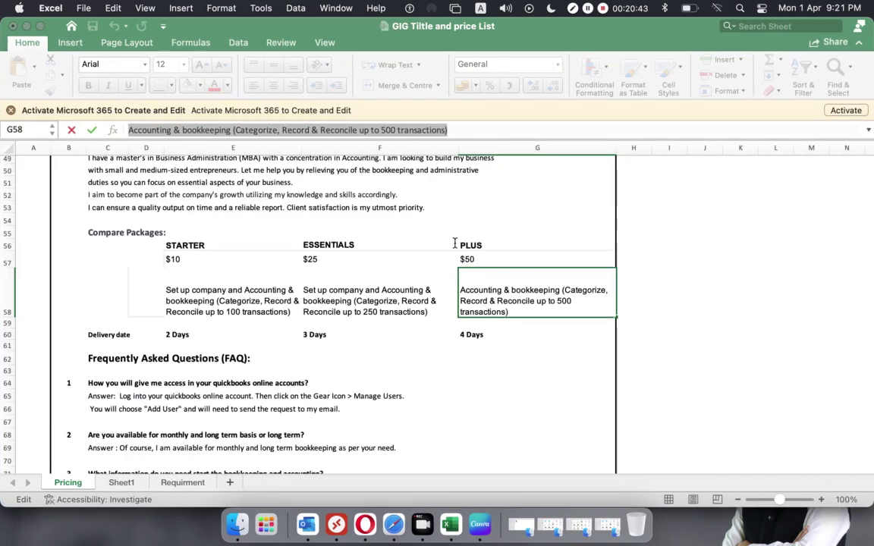
pyautogui.click(27, 26)
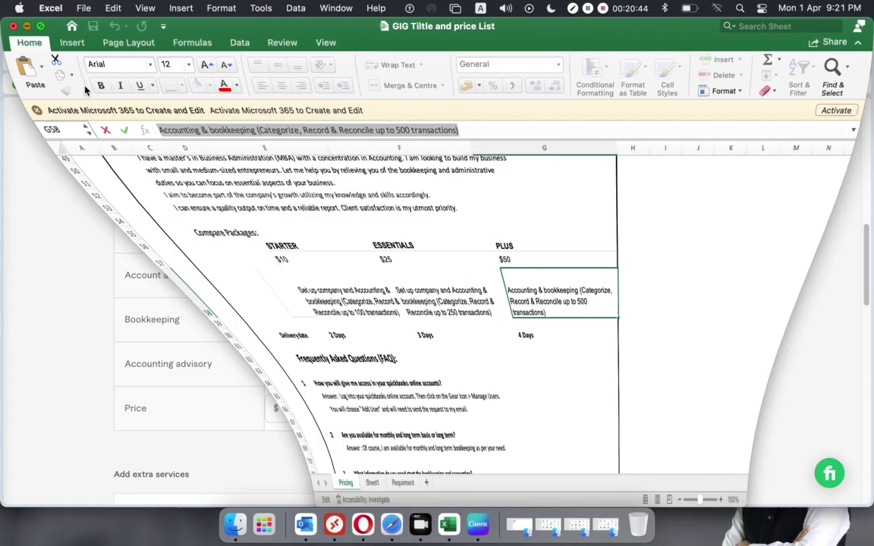
pyautogui.click(583, 408)
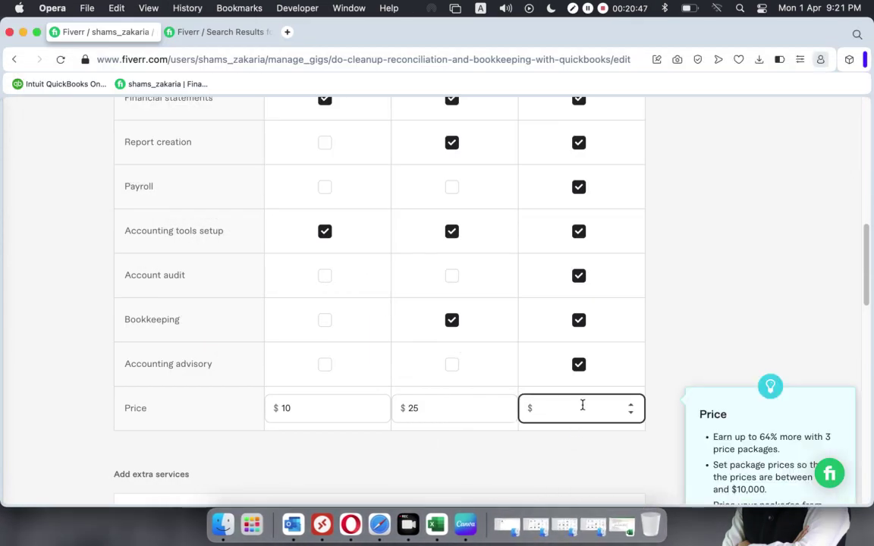
pyautogui.write('50')
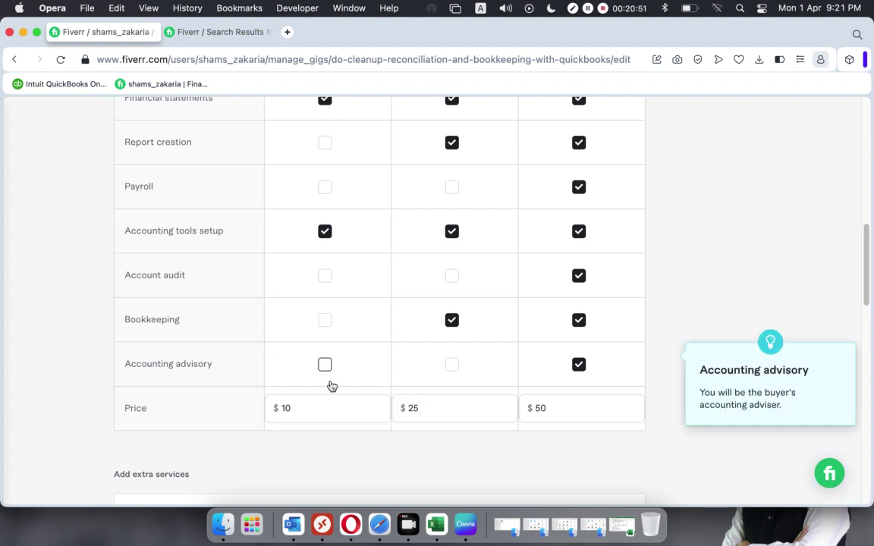
# Review the completed package table and enable Extra fast delivery among the gig's extra services.
pyautogui.scroll(8, 336, 375)
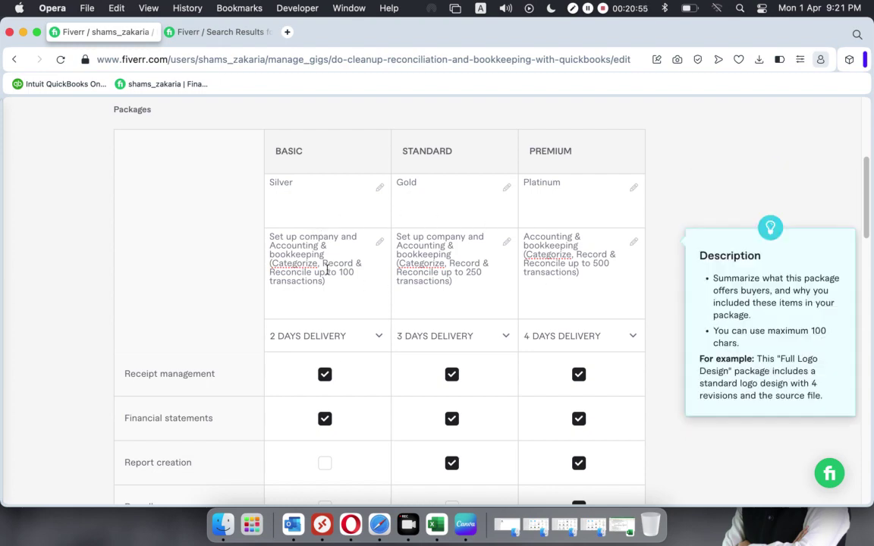
pyautogui.scroll(-6, 395, 338)
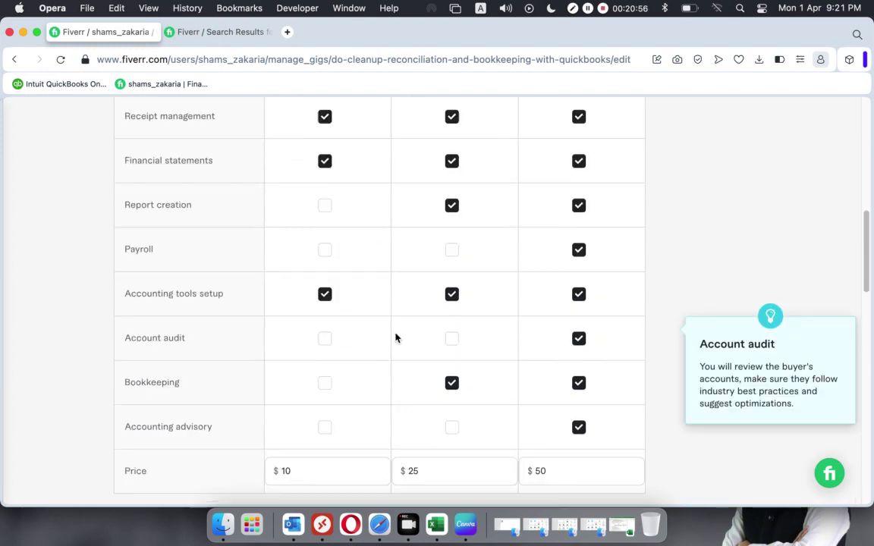
pyautogui.scroll(-5, 416, 332)
pyautogui.click(356, 274)
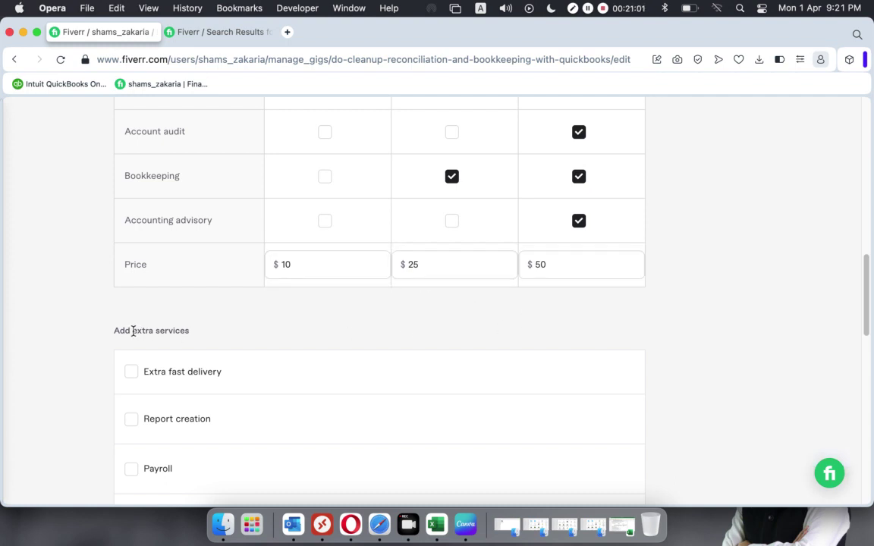
pyautogui.moveTo(111, 332); pyautogui.dragTo(199, 343)
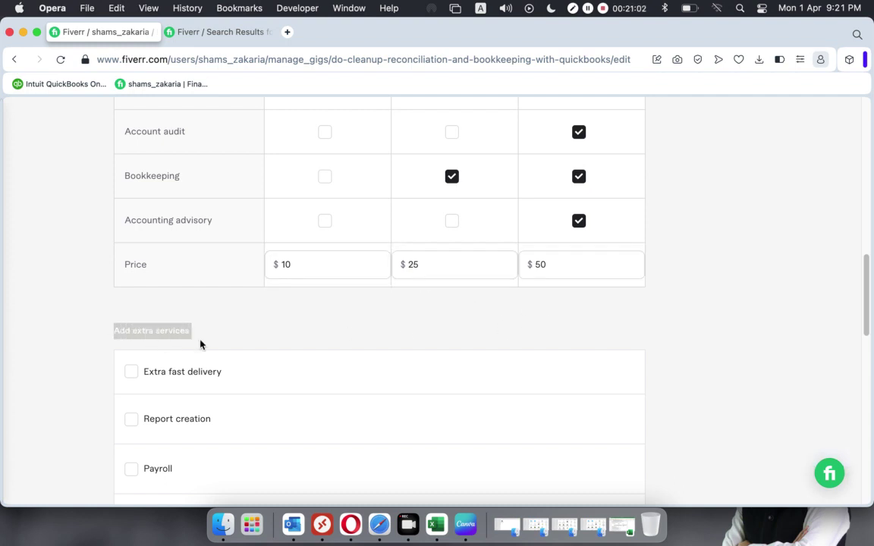
pyautogui.click(289, 338)
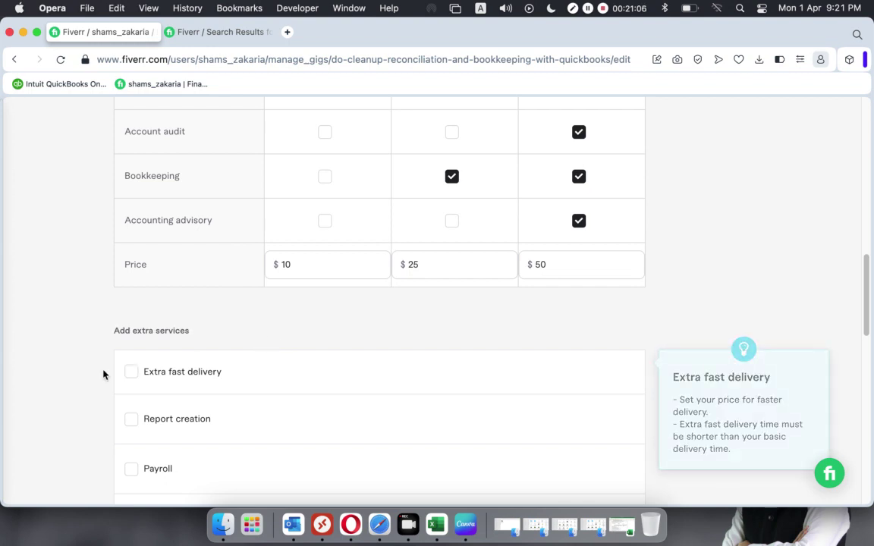
pyautogui.click(131, 373)
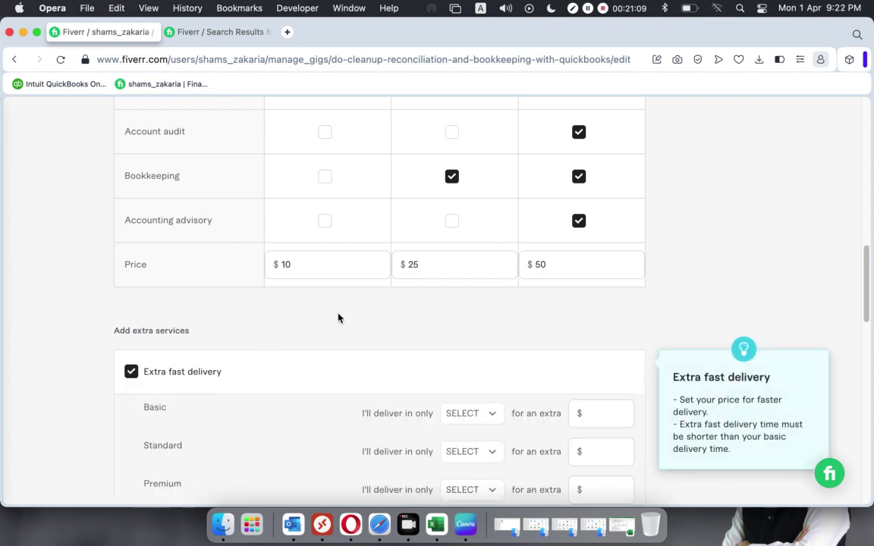
# Set the Basic package's extra fast delivery to 1 day for an extra $5.
pyautogui.scroll(10, 362, 293)
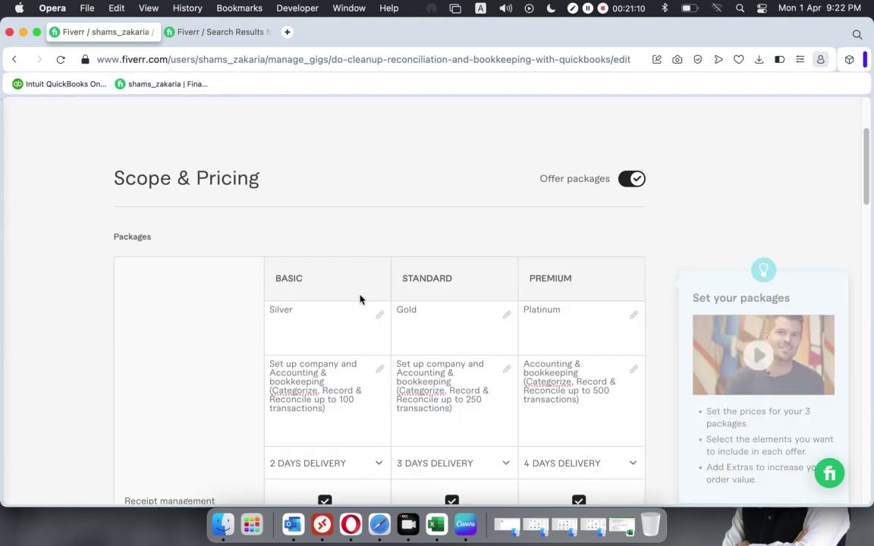
pyautogui.scroll(-3, 297, 361)
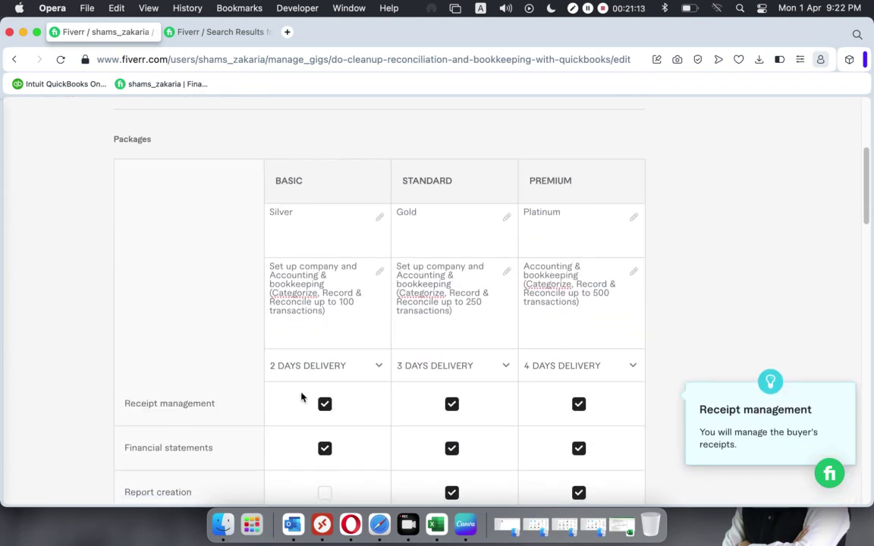
pyautogui.scroll(-20, 301, 397)
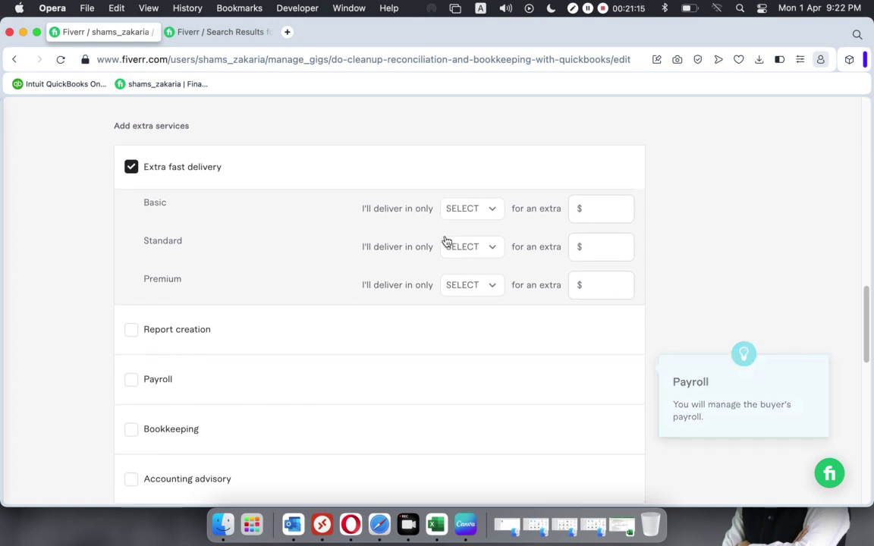
pyautogui.click(492, 213)
pyautogui.click(477, 282)
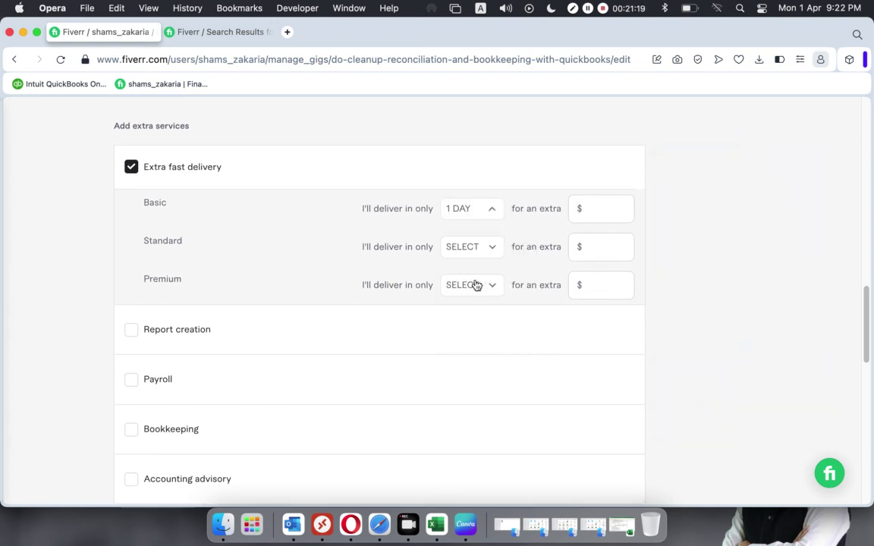
pyautogui.click(616, 209)
pyautogui.write('5')
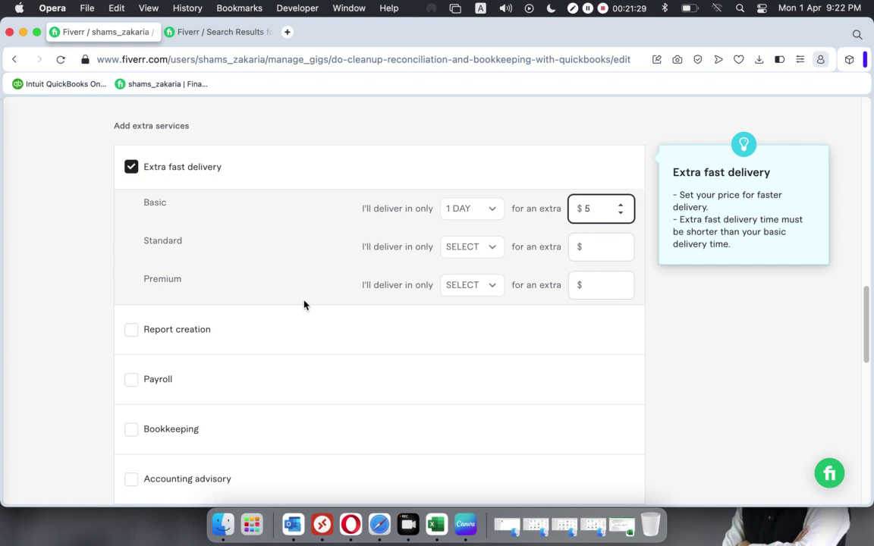
# Set the Standard package's extra fast delivery to 2 days for an extra $10.
pyautogui.click(492, 255)
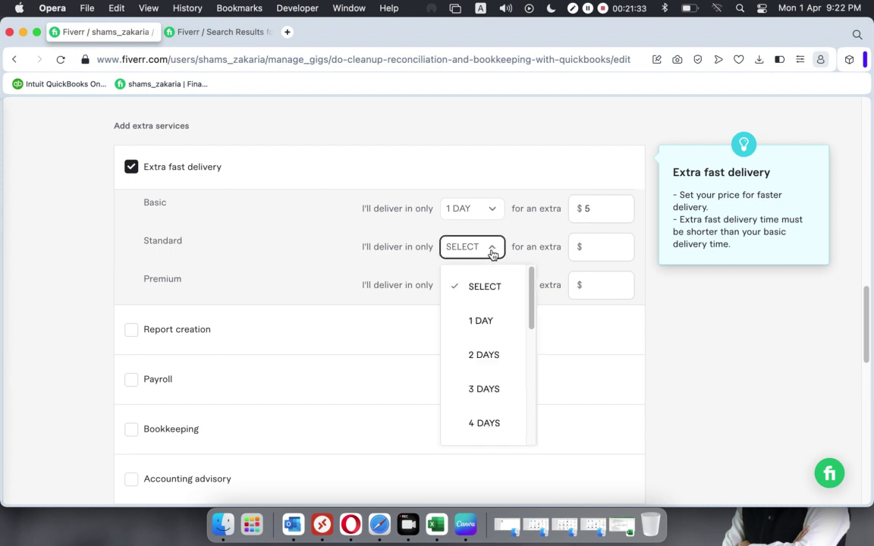
pyautogui.click(489, 355)
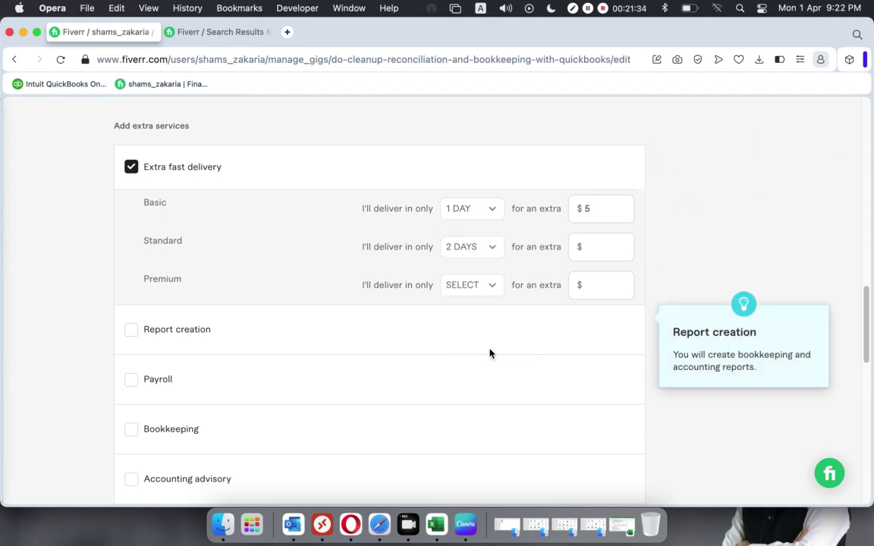
pyautogui.click(616, 253)
pyautogui.write('510')
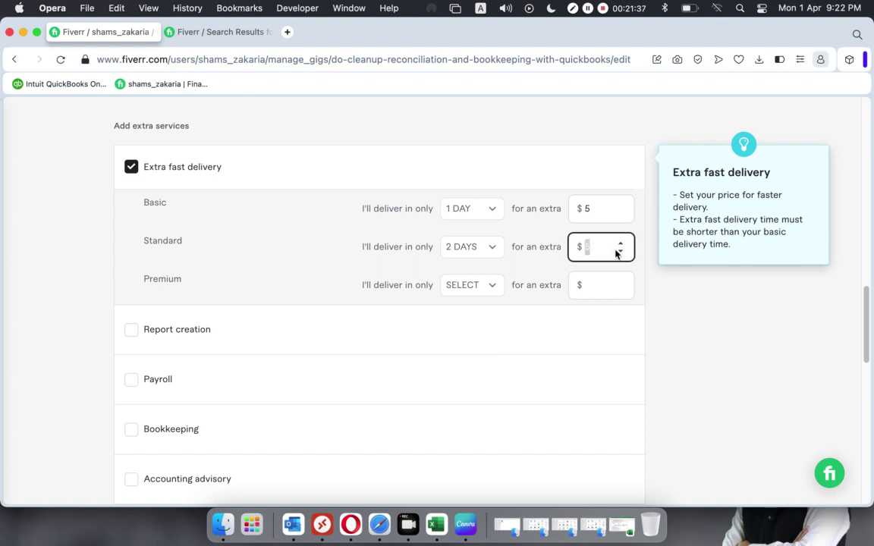
pyautogui.press('BackSpace')
pyautogui.write('0')
# Set the Premium package's extra fast delivery to 3 days for an extra $20.
pyautogui.scroll(5, 439, 281)
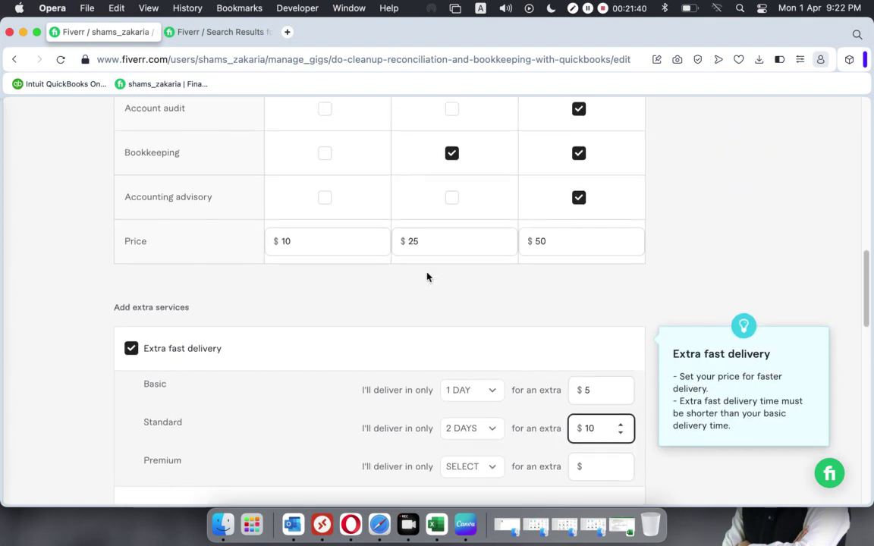
pyautogui.scroll(-1, 507, 390)
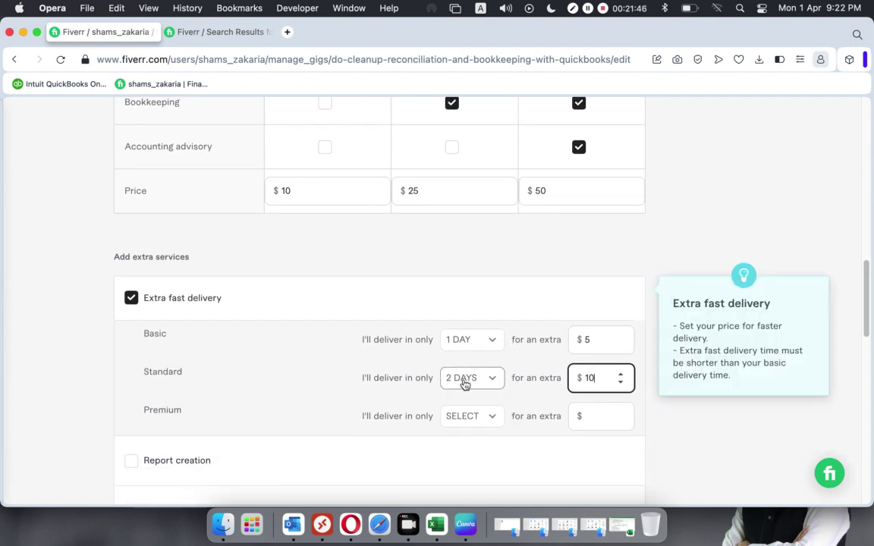
pyautogui.click(498, 418)
pyautogui.click(477, 345)
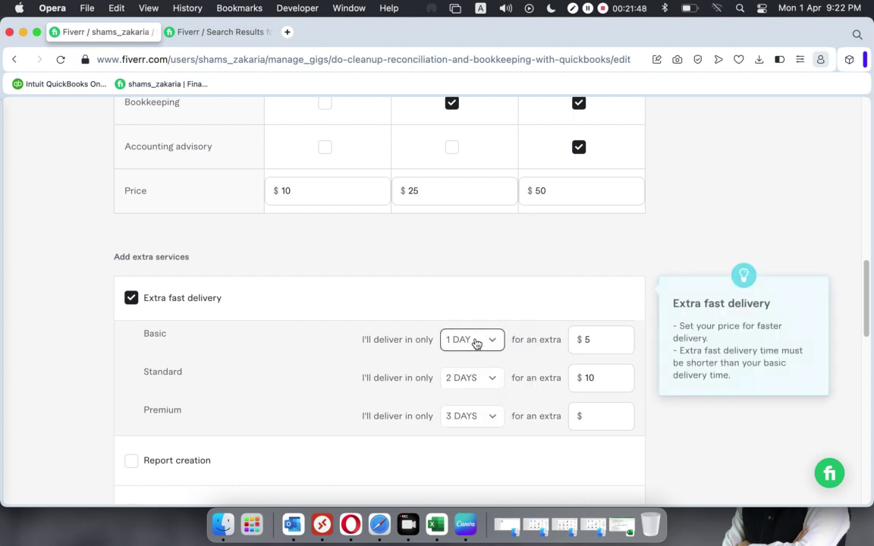
pyautogui.click(605, 415)
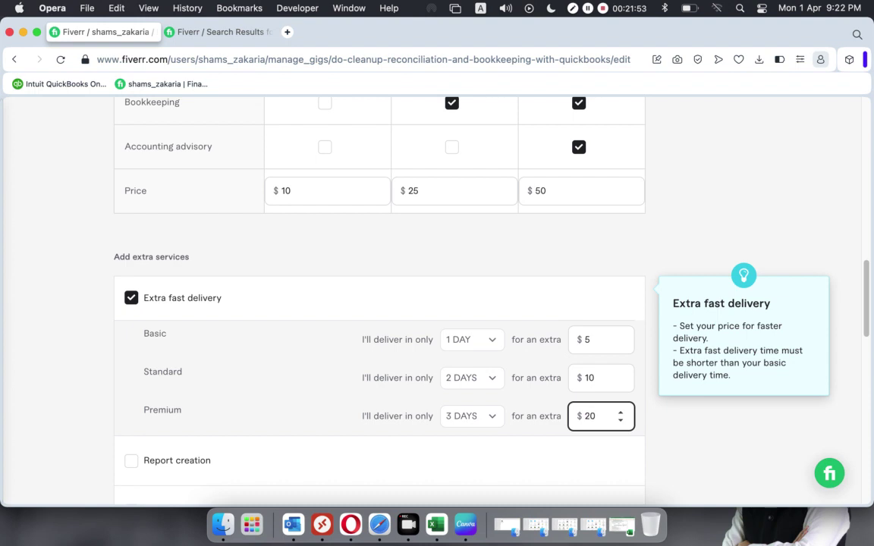
pyautogui.click(19, 336)
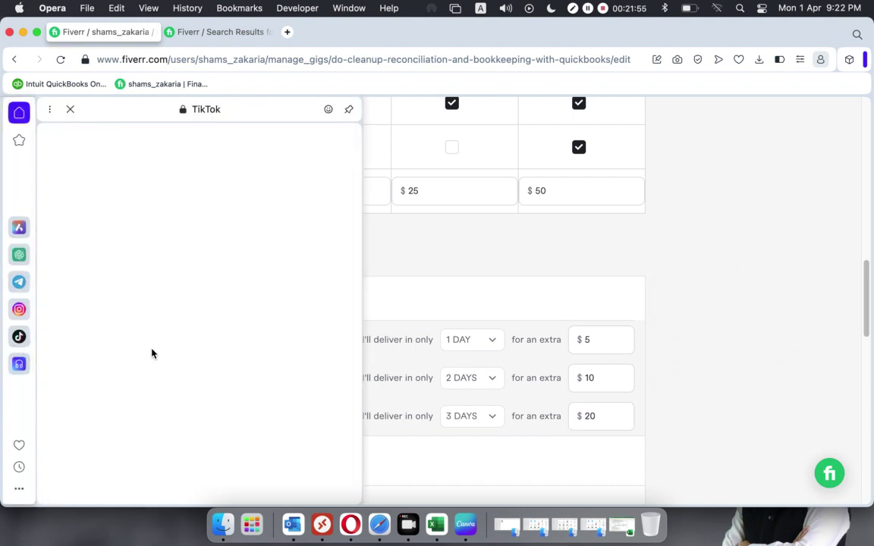
pyautogui.click(484, 263)
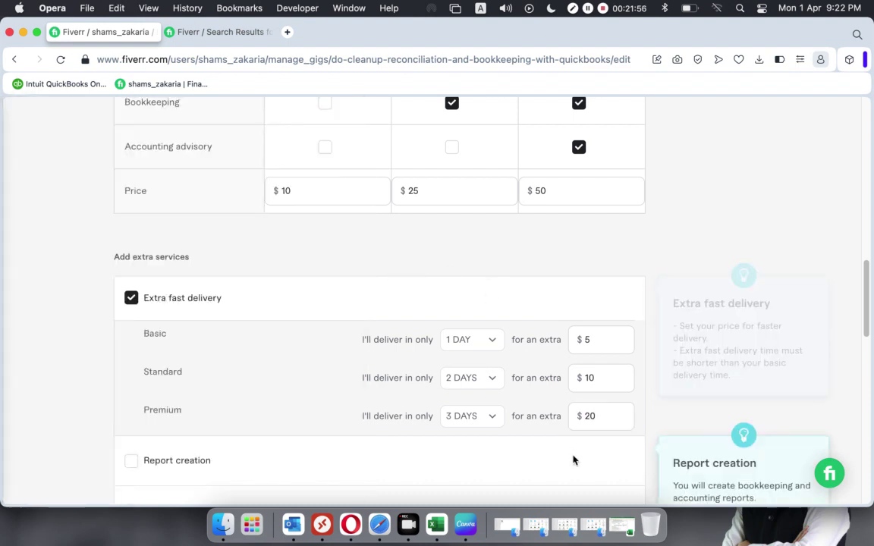
# Add Payroll as an extra service for an extra $10 and 1 additional day.
pyautogui.moveTo(554, 426)
pyautogui.scroll(5, 556, 408)
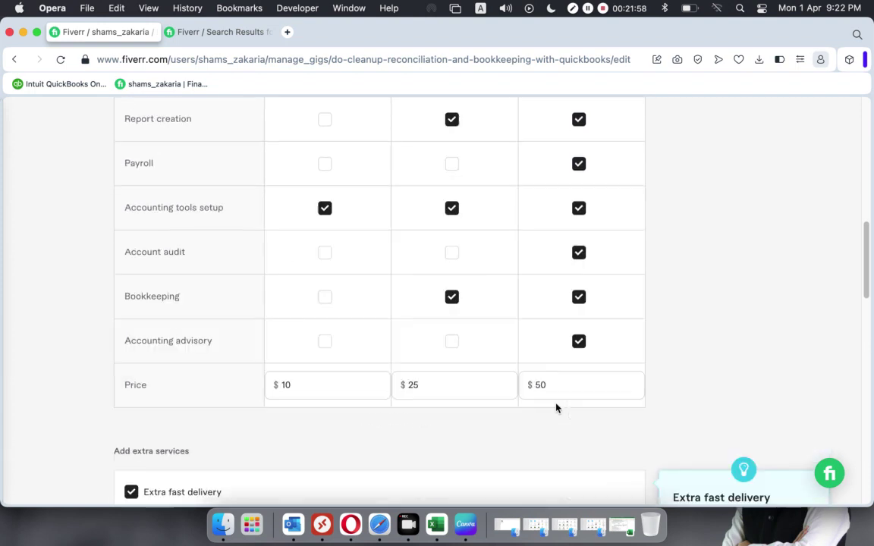
pyautogui.scroll(-6, 557, 407)
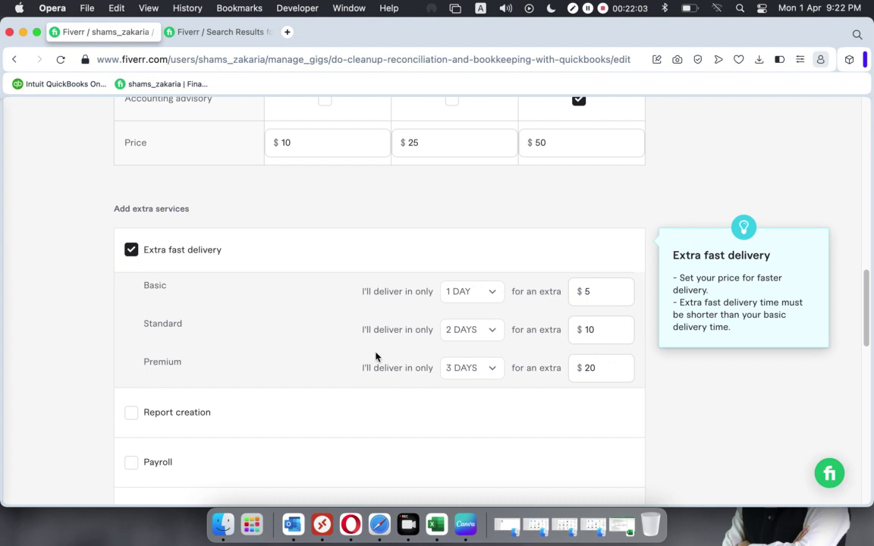
pyautogui.scroll(-1, 369, 357)
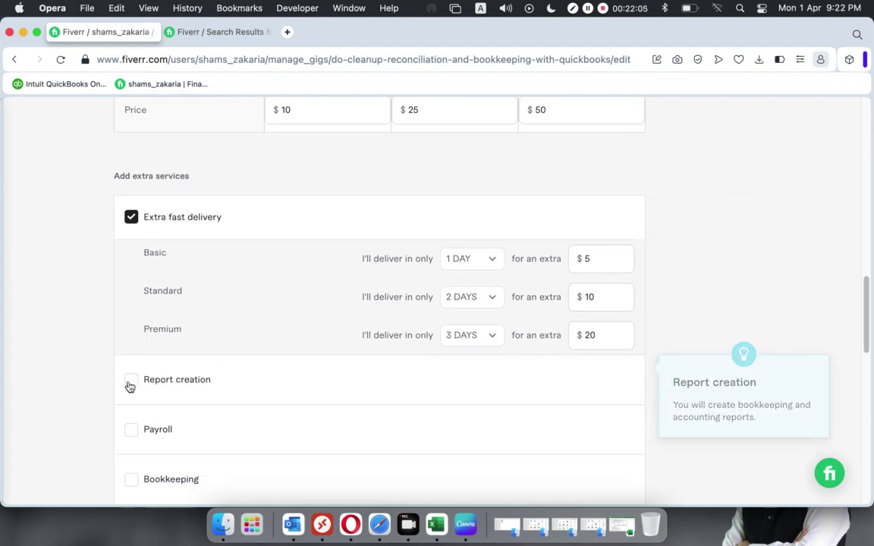
pyautogui.click(130, 430)
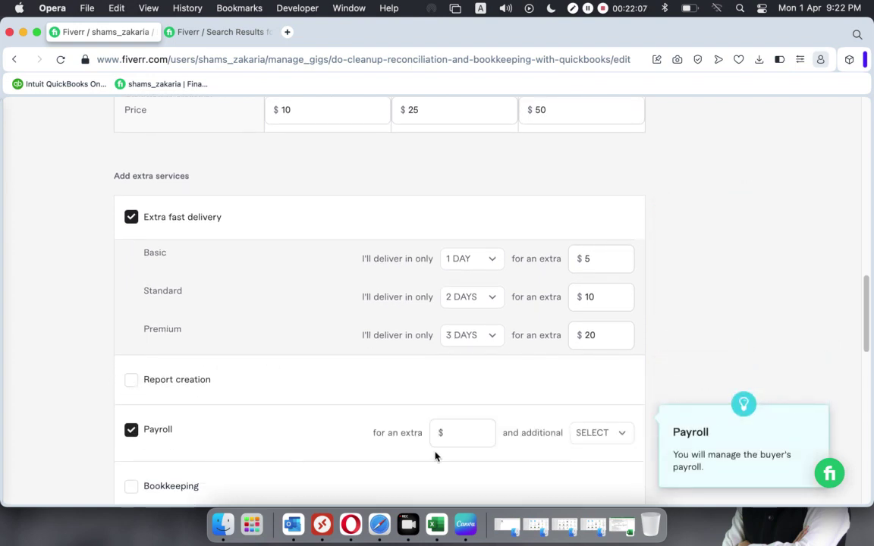
pyautogui.click(460, 437)
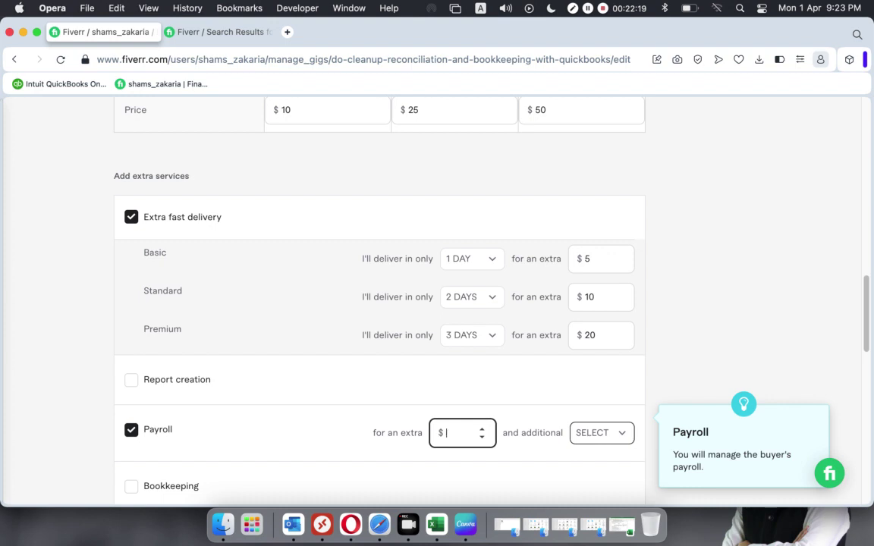
pyautogui.click(621, 433)
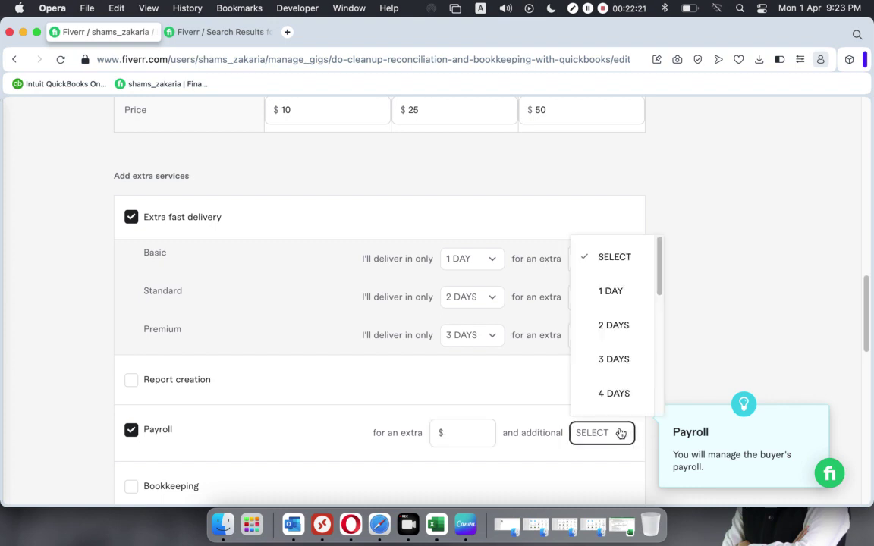
pyautogui.click(614, 293)
pyautogui.click(458, 436)
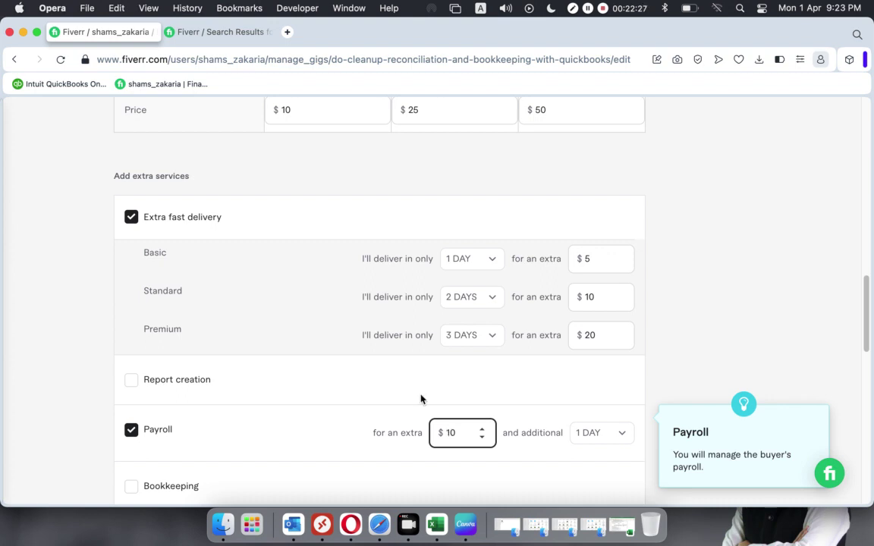
# Review the gig's package contents and extra service prices, and save the pricing section to continue to Description & FAQ.
pyautogui.click(62, 423)
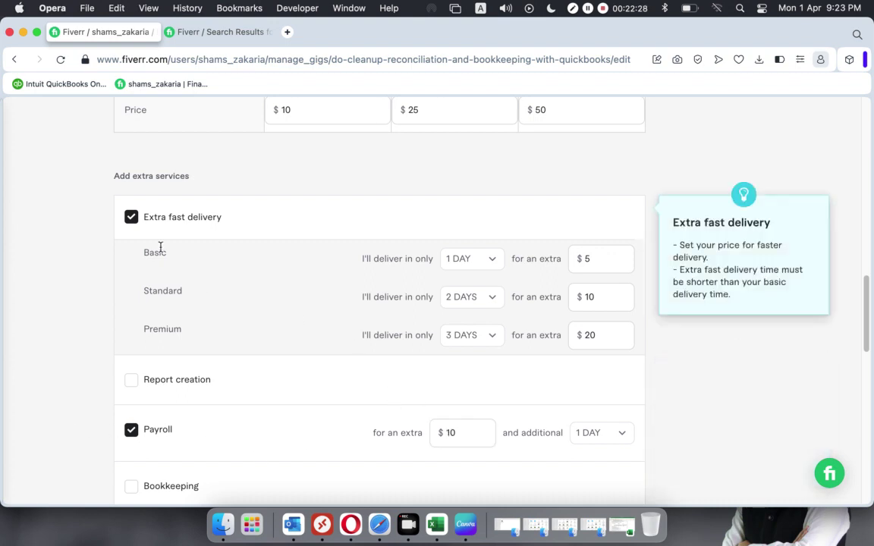
pyautogui.scroll(5, 386, 365)
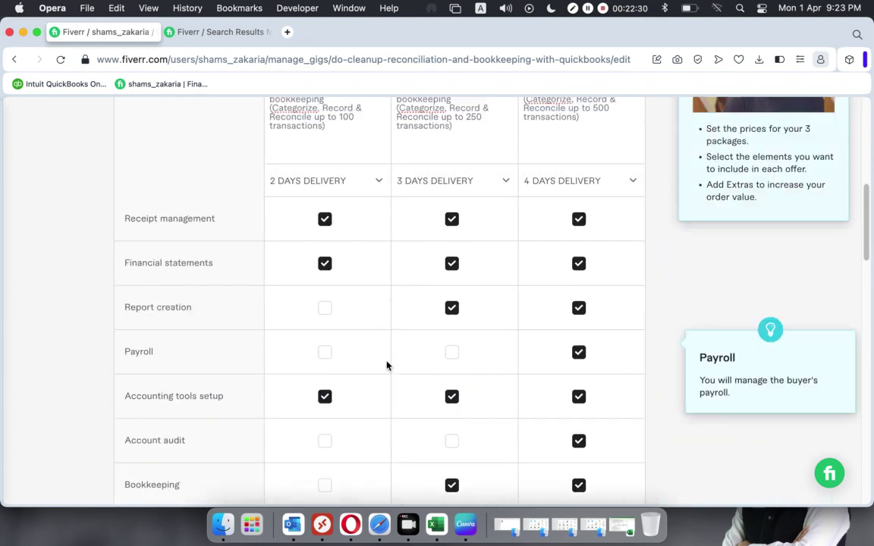
pyautogui.scroll(-3, 386, 365)
pyautogui.scroll(6, 387, 360)
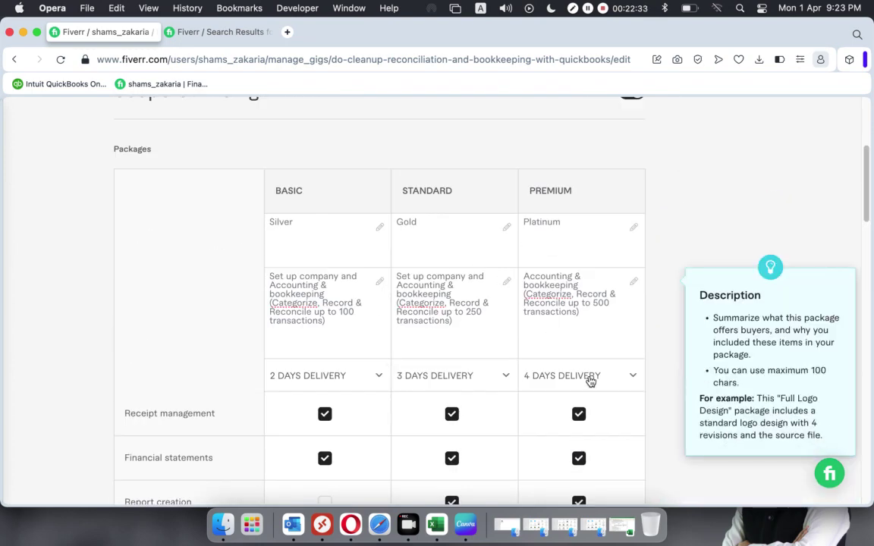
pyautogui.scroll(-10, 468, 416)
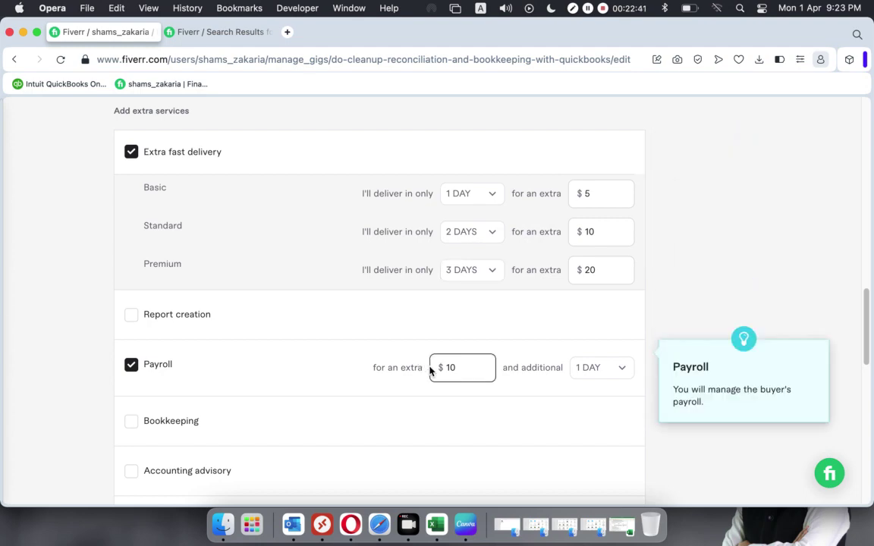
pyautogui.scroll(-5, 430, 368)
pyautogui.scroll(-2, 429, 371)
pyautogui.scroll(5, 429, 371)
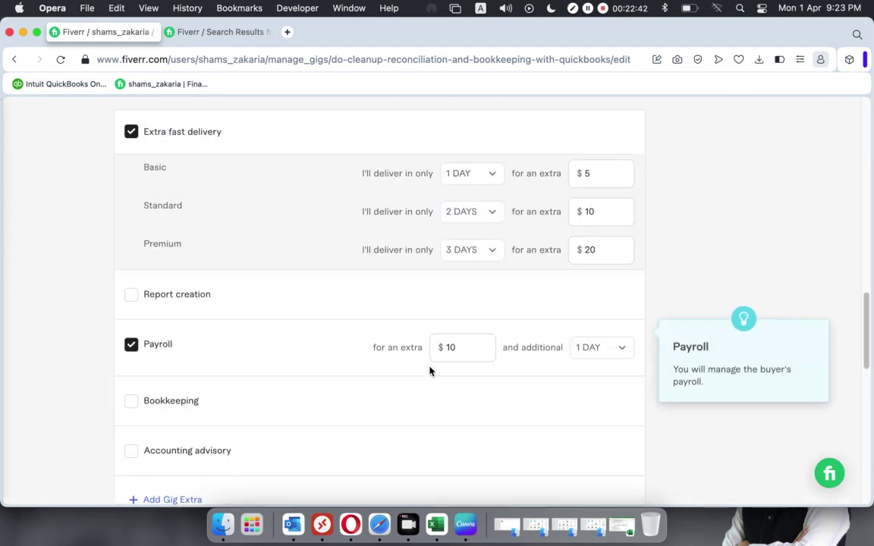
pyautogui.scroll(-1, 429, 371)
pyautogui.scroll(-2, 430, 371)
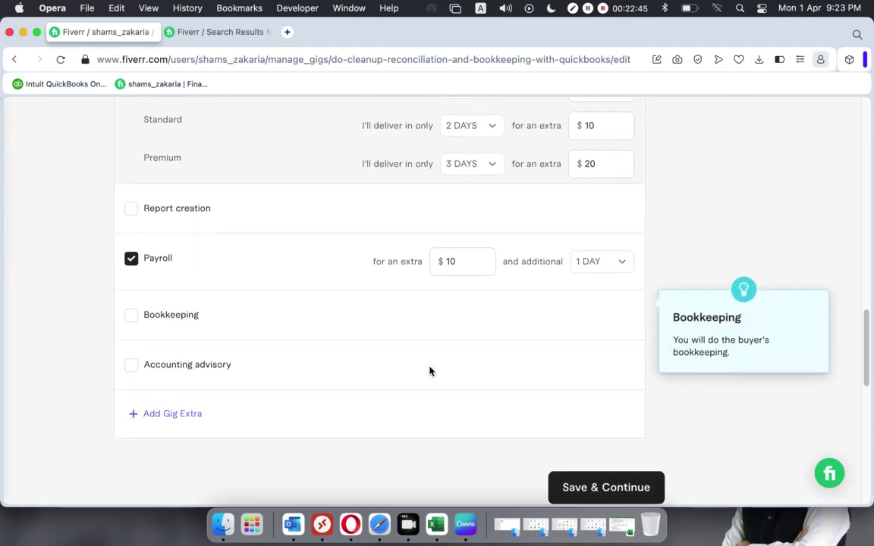
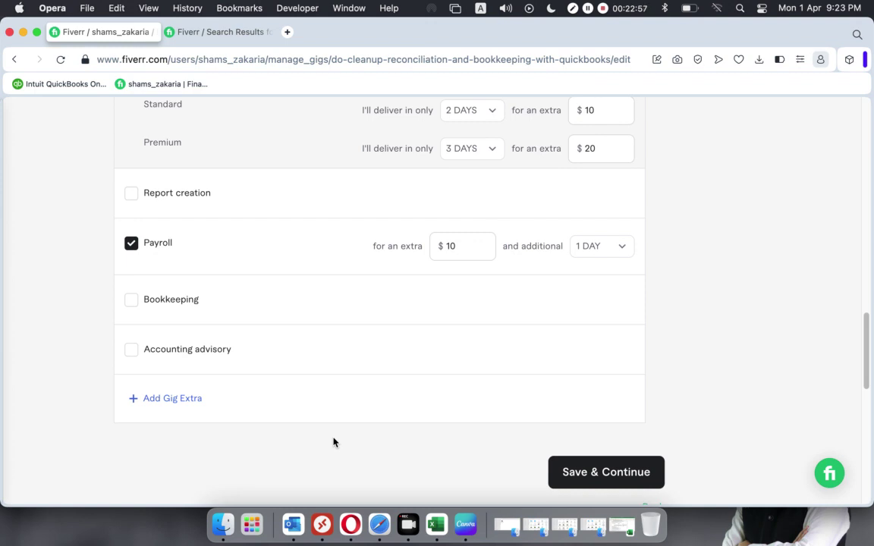
pyautogui.click(575, 475)
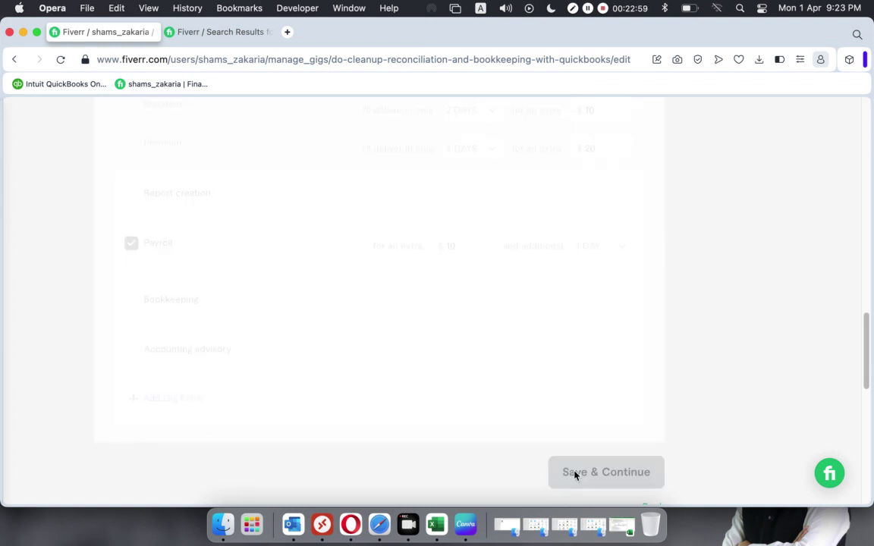
# Switch to the Google Meet call in Safari, admit the waiting participant and minimize the window.
pyautogui.click(383, 519)
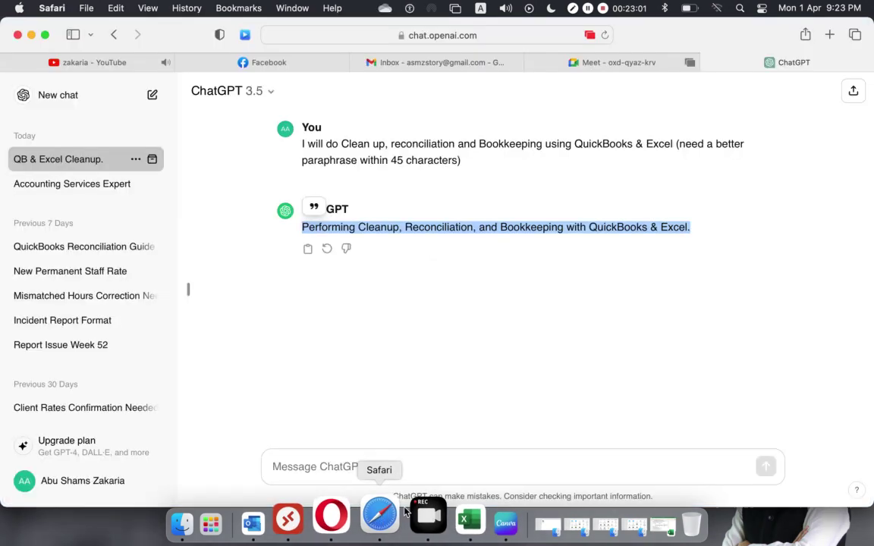
pyautogui.click(605, 62)
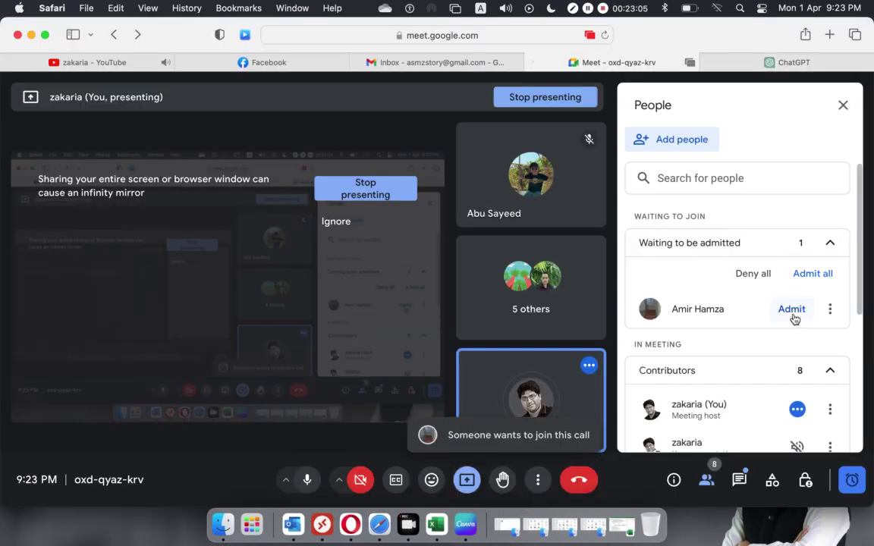
pyautogui.click(791, 309)
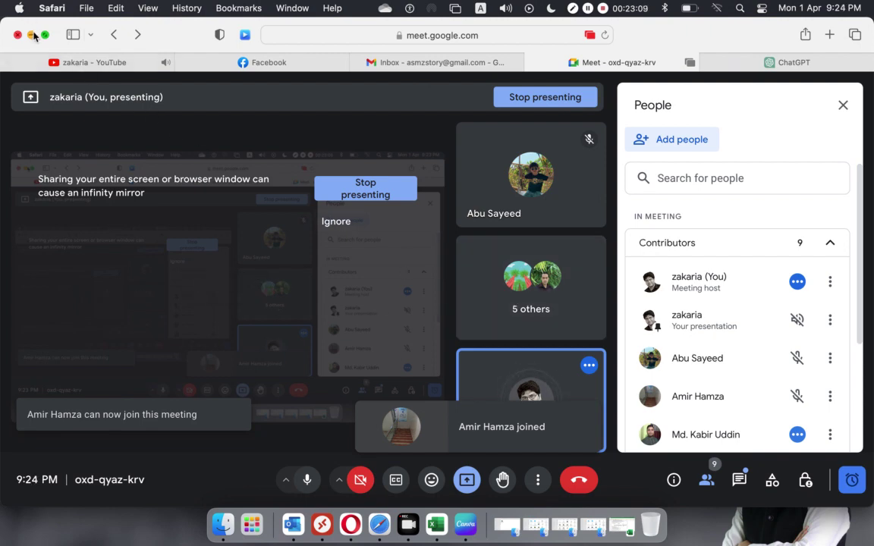
pyautogui.click(31, 35)
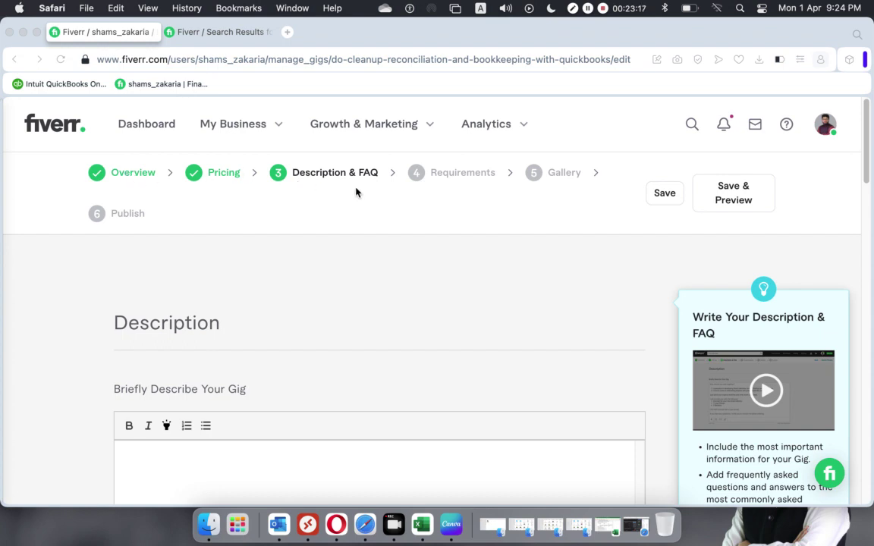
# Switch to the Excel workbook "GIG Tiltle and price List" and copy the gig description's introduction in cells C13:C15 of the Pricing sheet.
pyautogui.scroll(-1, 310, 265)
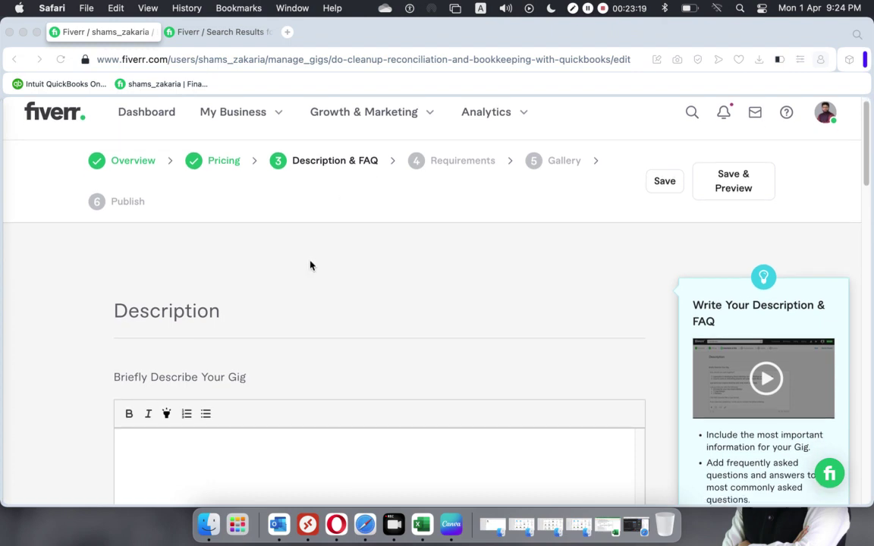
pyautogui.scroll(-5, 311, 307)
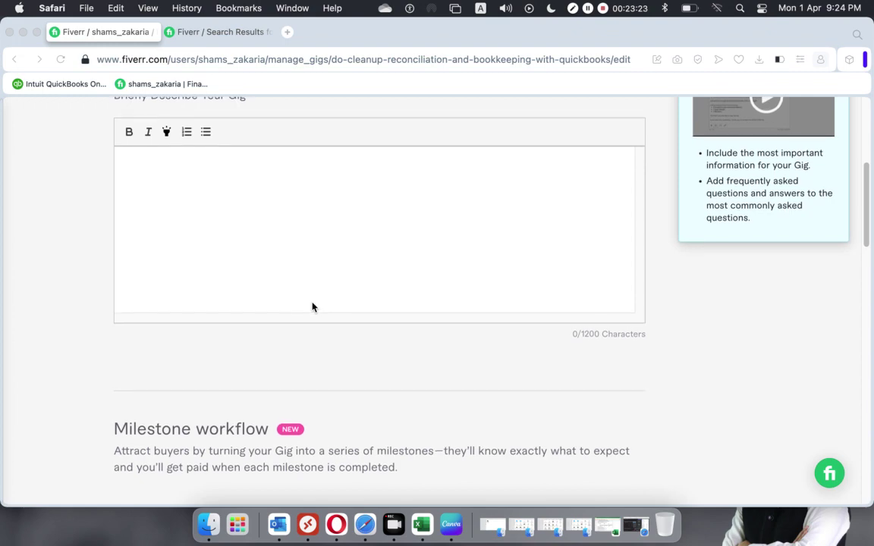
pyautogui.scroll(1, 331, 361)
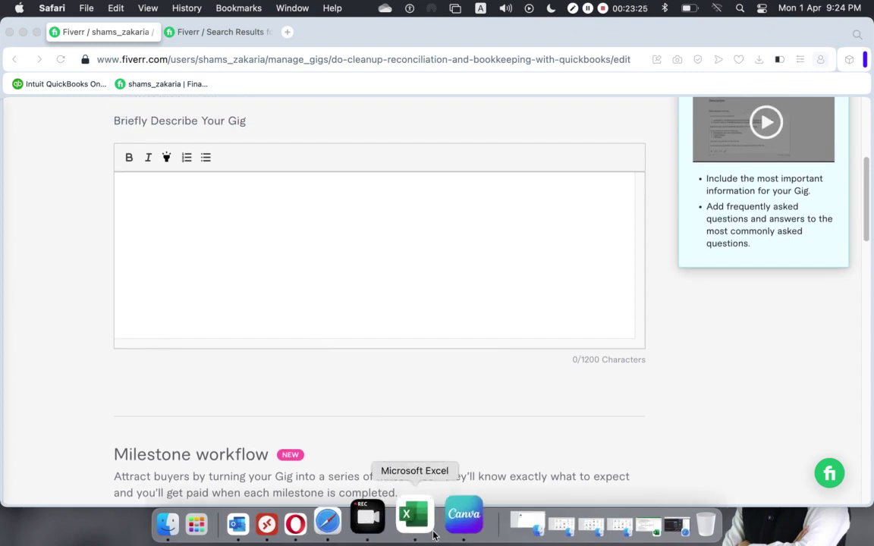
pyautogui.click(430, 509)
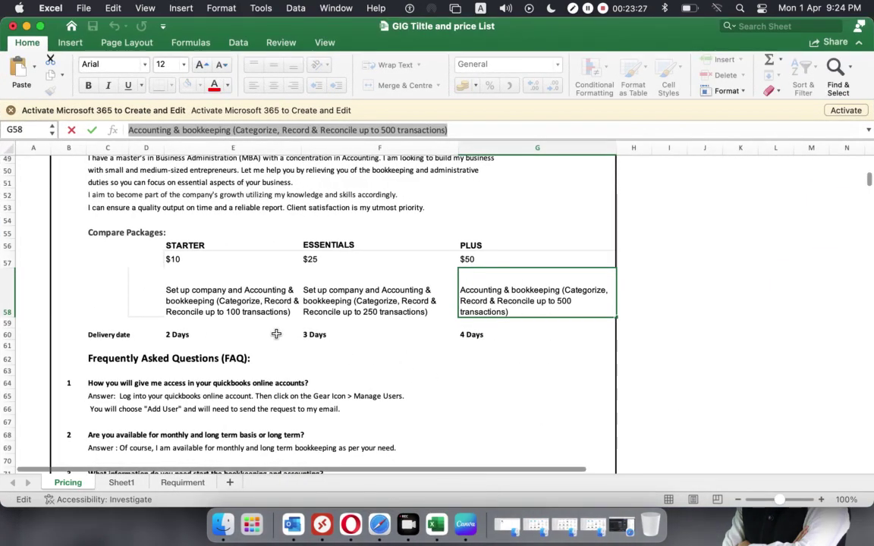
pyautogui.scroll(5, 271, 329)
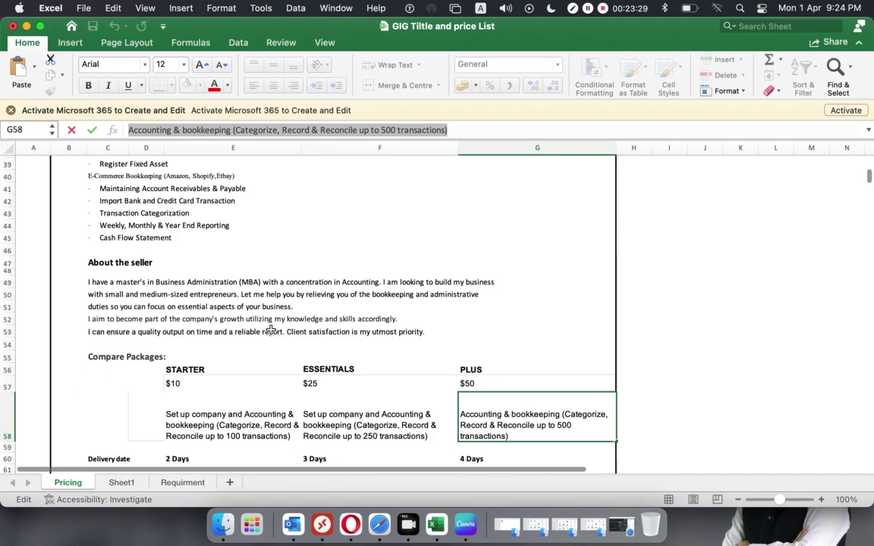
pyautogui.scroll(10, 134, 289)
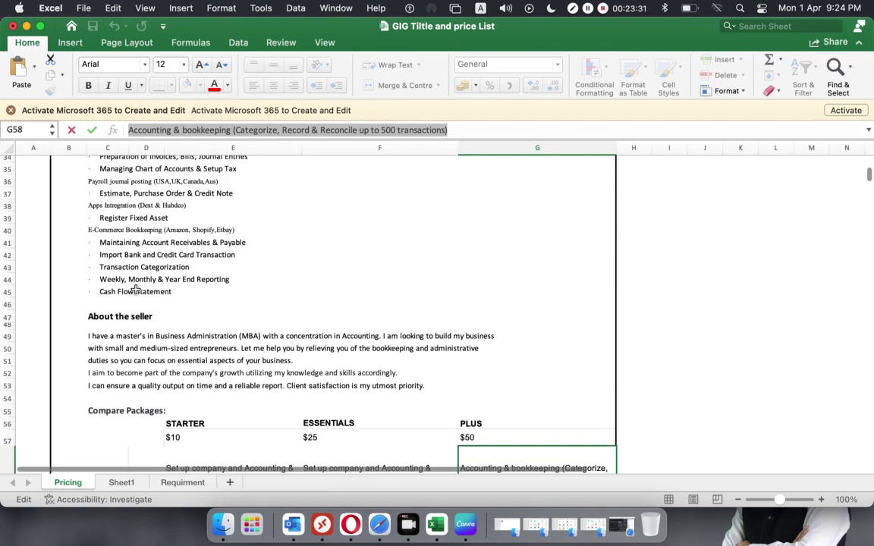
pyautogui.scroll(7, 134, 289)
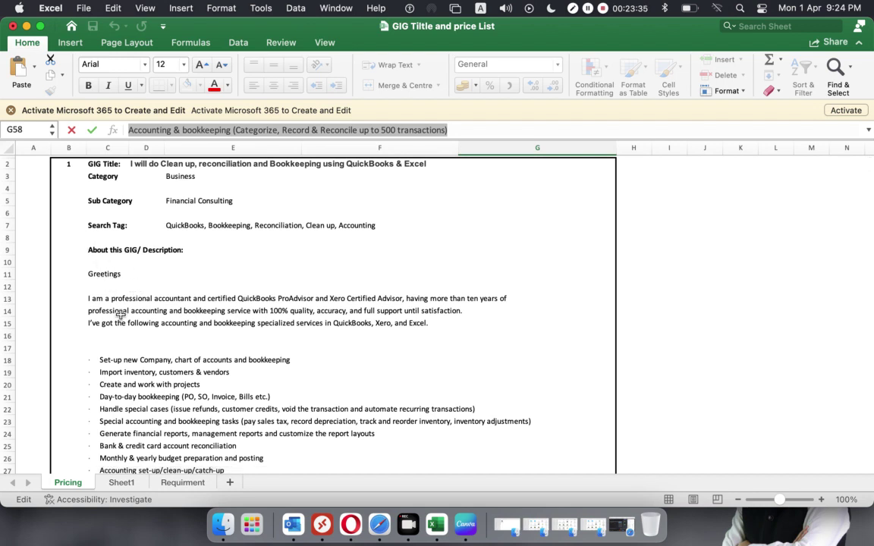
pyautogui.click(90, 299)
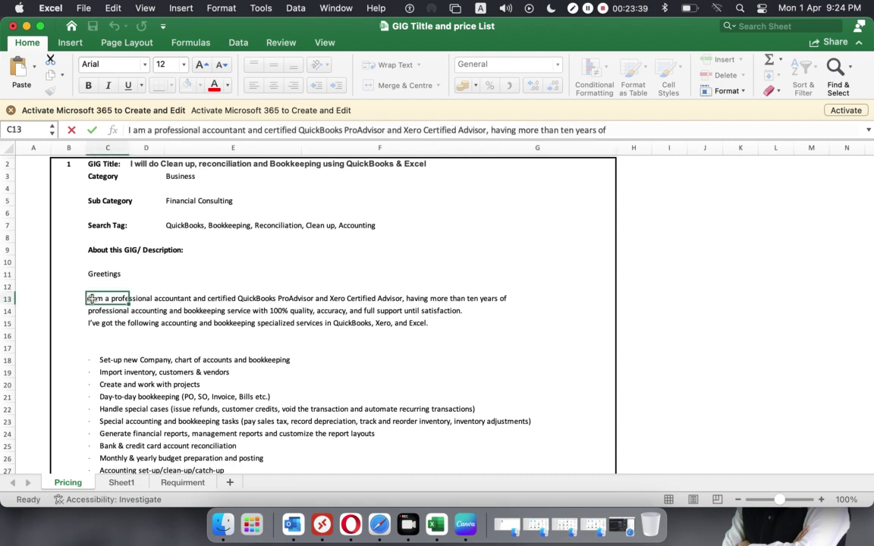
pyautogui.click(224, 347)
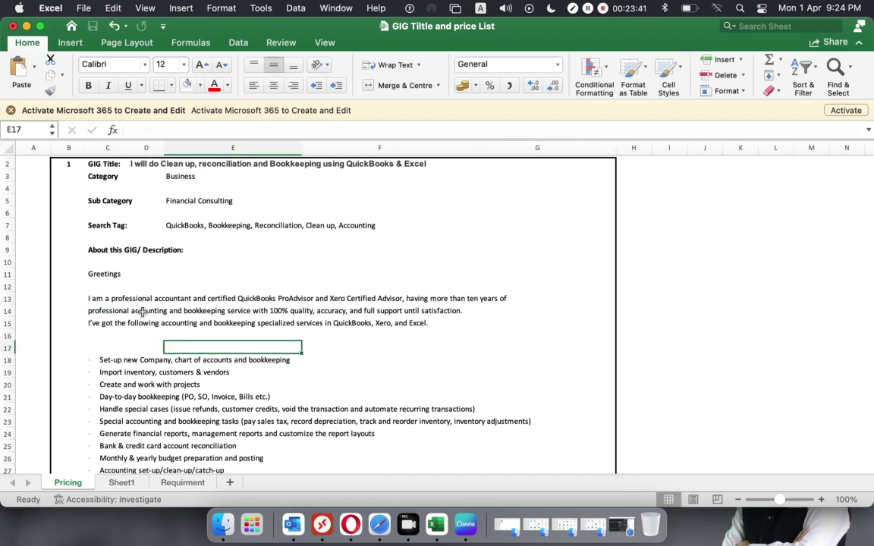
pyautogui.moveTo(104, 301); pyautogui.dragTo(105, 325)
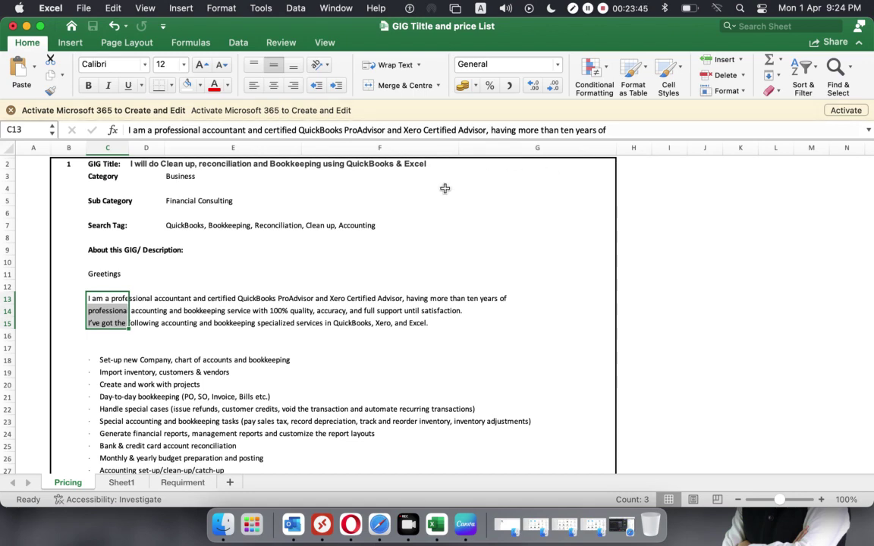
pyautogui.press('super+c')
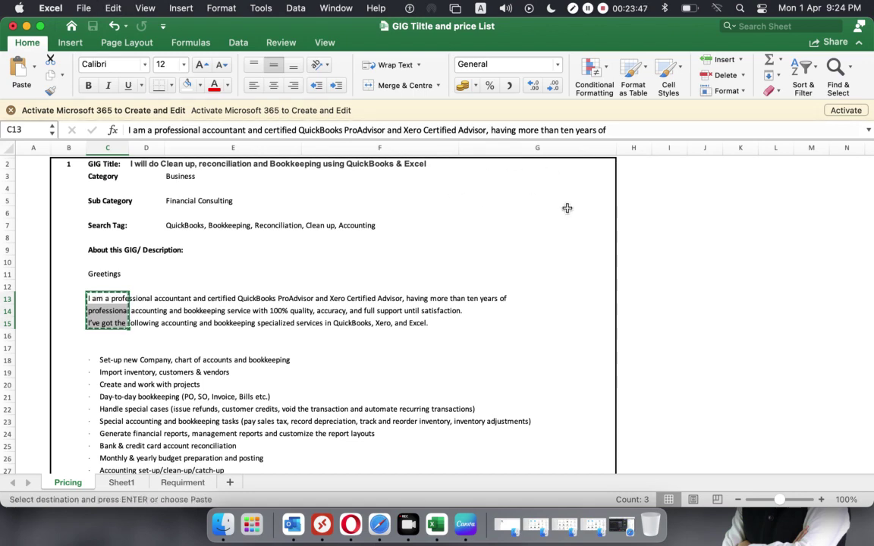
pyautogui.click(27, 26)
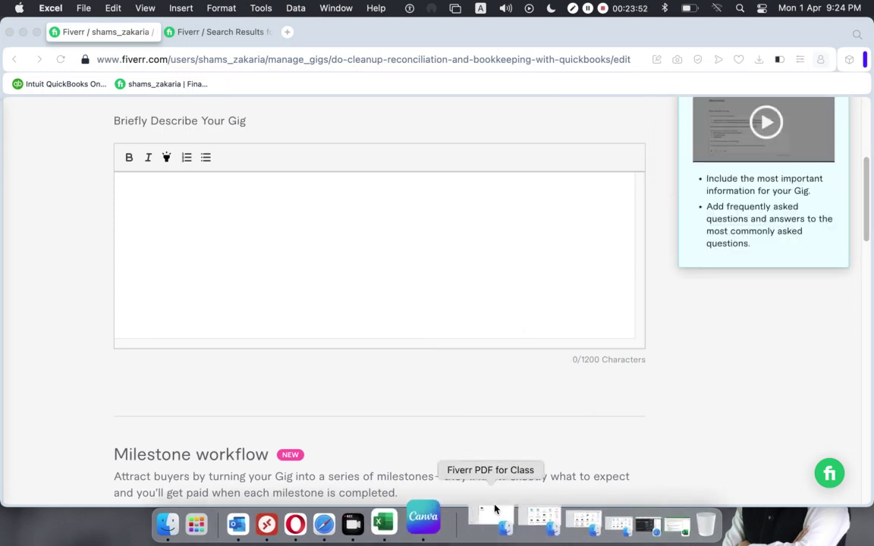
# Switch to the ChatGPT conversation in Safari and paste the copied introduction as a new message.
pyautogui.click(366, 513)
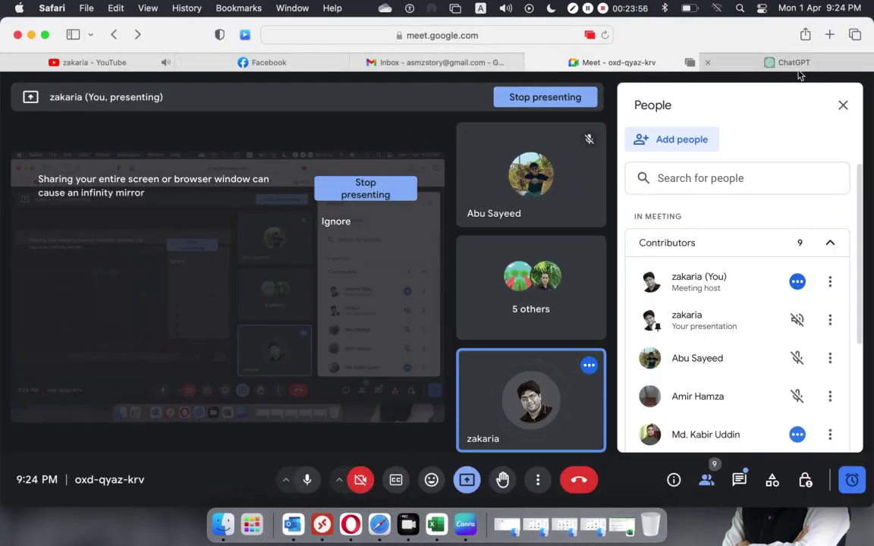
pyautogui.click(794, 63)
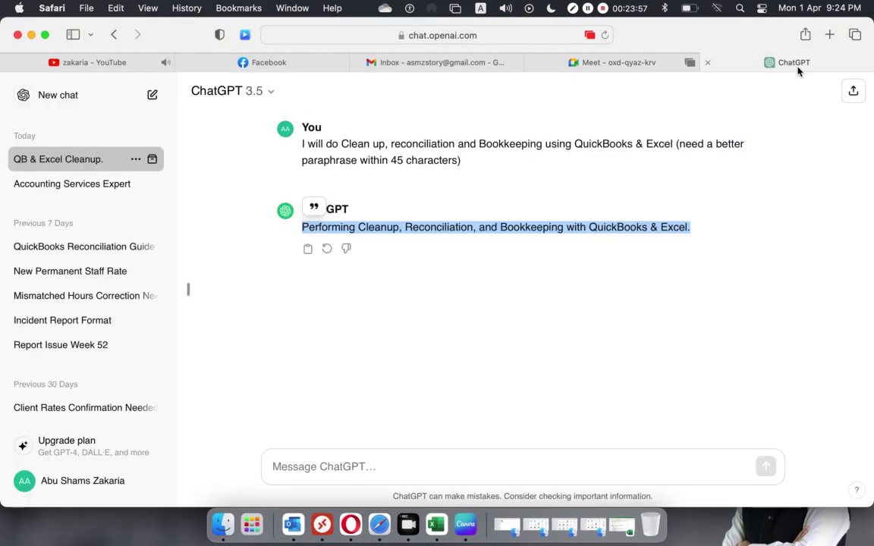
pyautogui.click(323, 461)
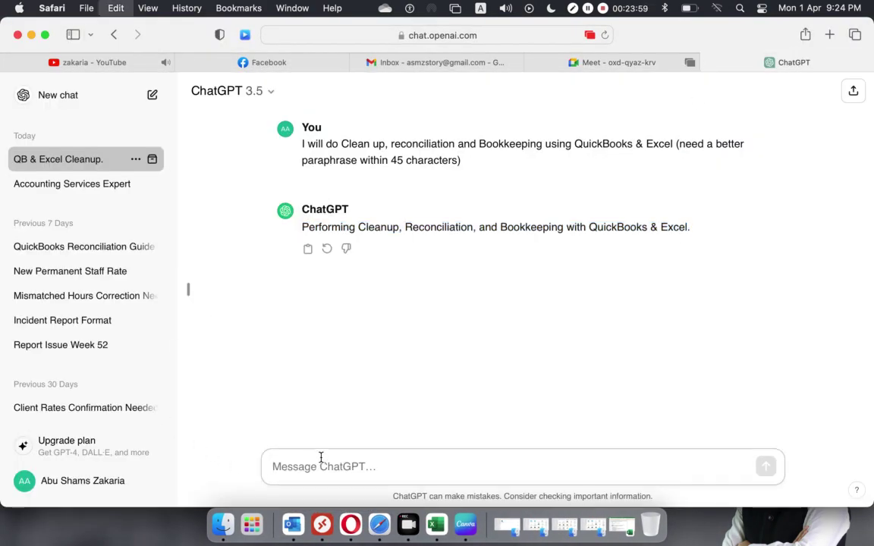
pyautogui.press('super+v')
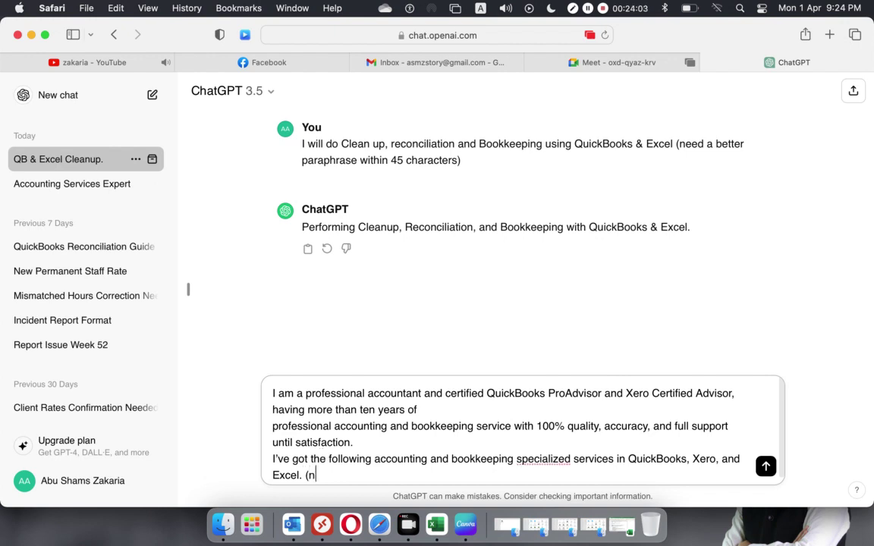
# Add "(need a better and unique paraphrase)" after the pasted introduction, send the message and compare the reply with the original text.
pyautogui.write('(need a better an')
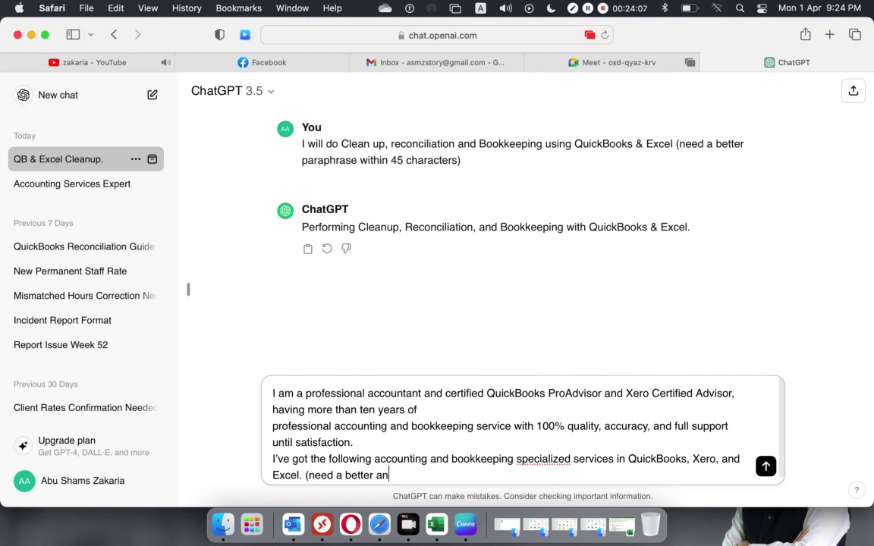
pyautogui.write('d uniqu')
pyautogui.write('parapha')
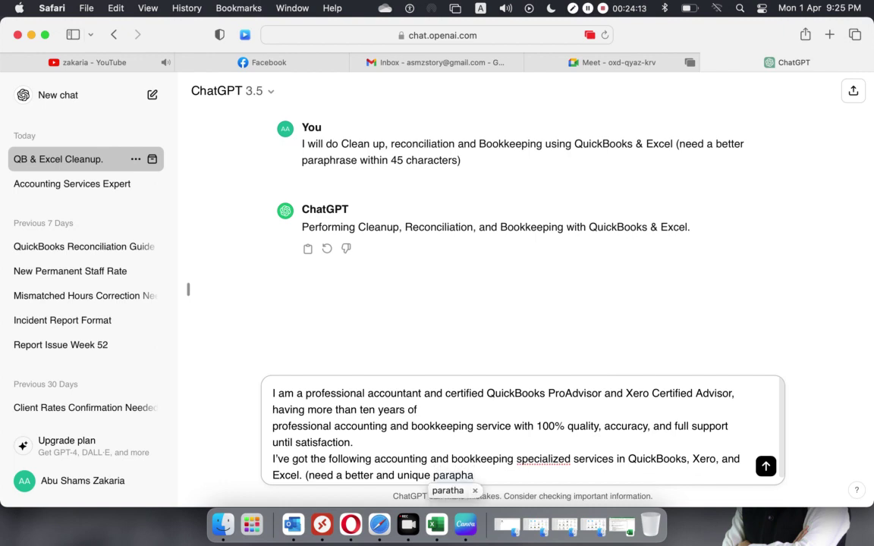
pyautogui.press('BackSpace')
pyautogui.press('BackSpace')
pyautogui.press('BackSpace')
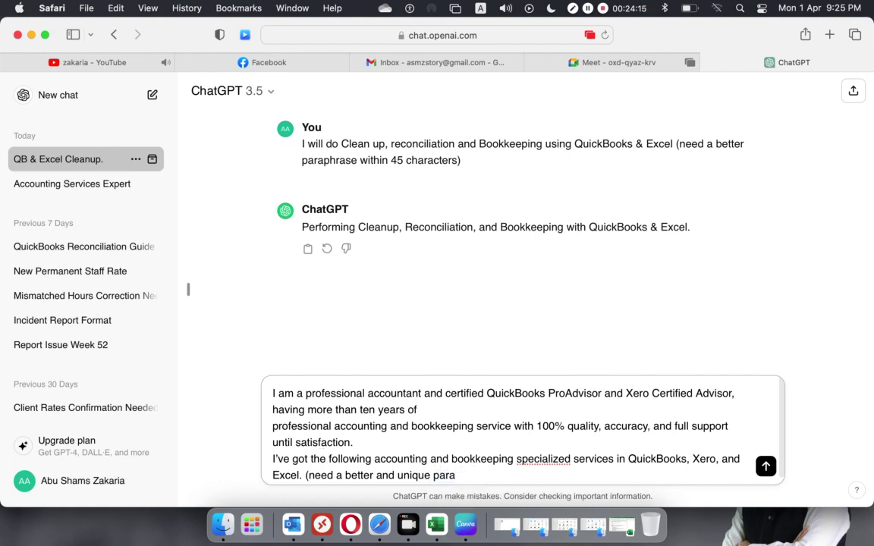
pyautogui.write('phrase')
pyautogui.press('Return')
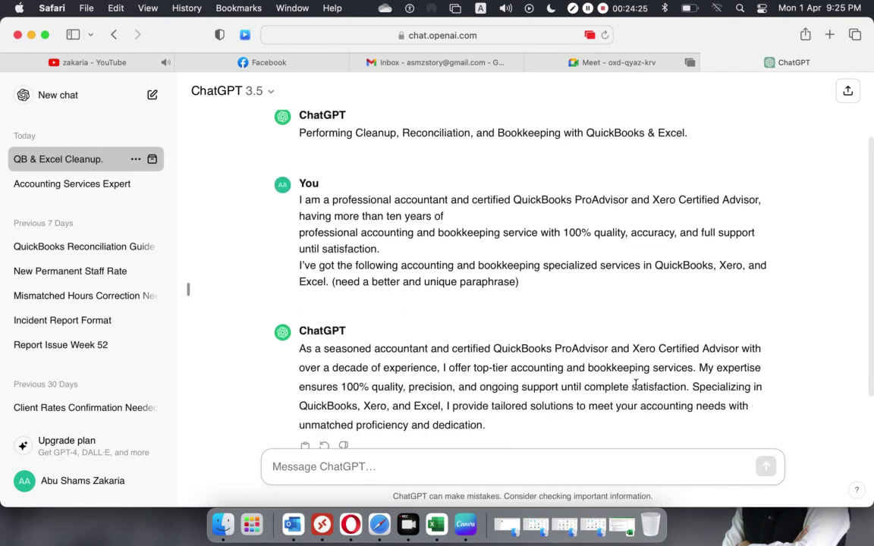
pyautogui.scroll(4, 599, 383)
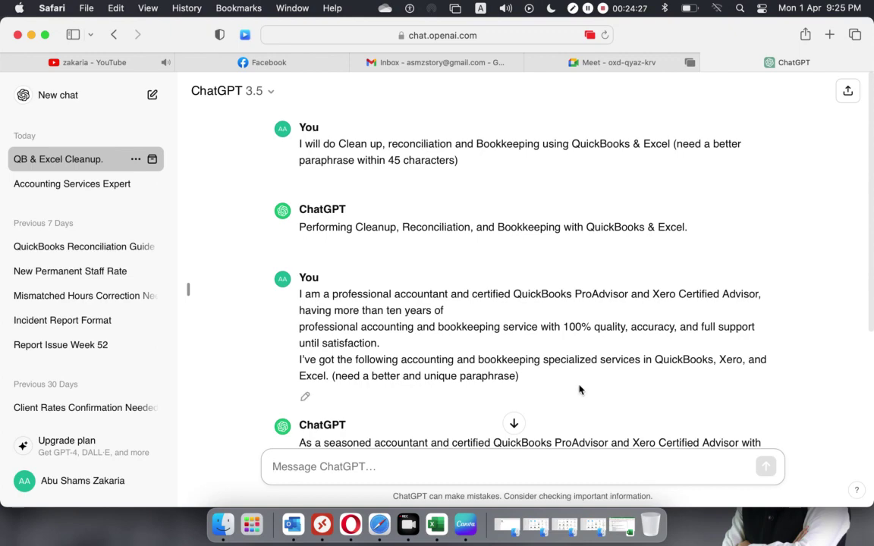
pyautogui.scroll(-5, 579, 390)
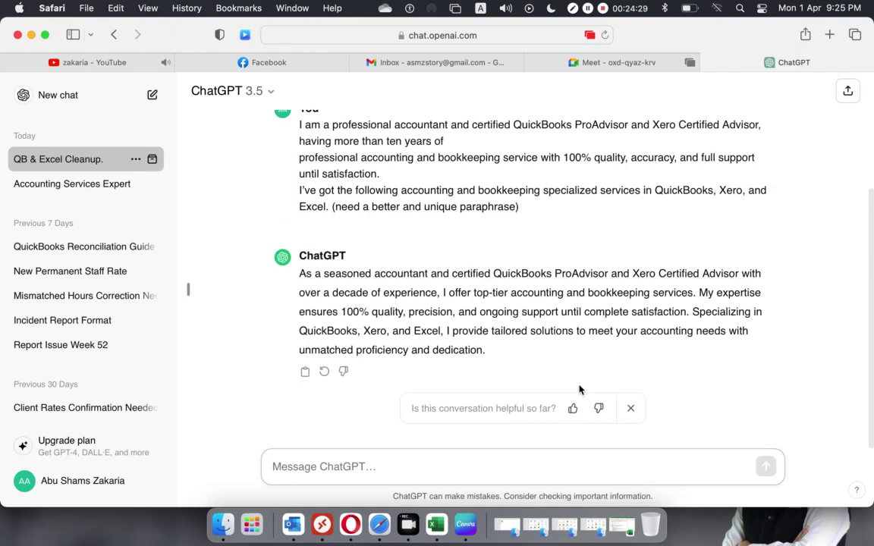
pyautogui.scroll(5, 579, 390)
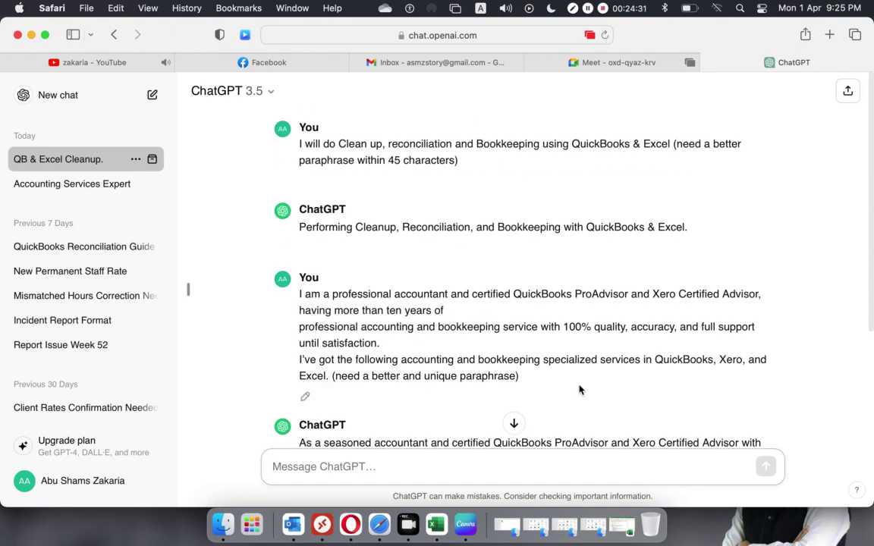
# Copy ChatGPT's paraphrased introduction and open duplichecker.com in a new browser tab.
pyautogui.scroll(-5, 579, 390)
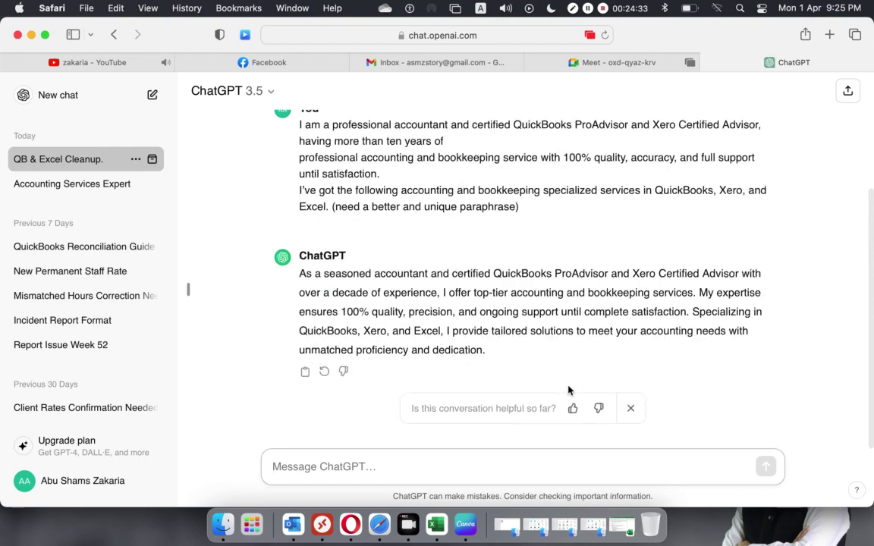
pyautogui.moveTo(490, 354); pyautogui.dragTo(293, 324)
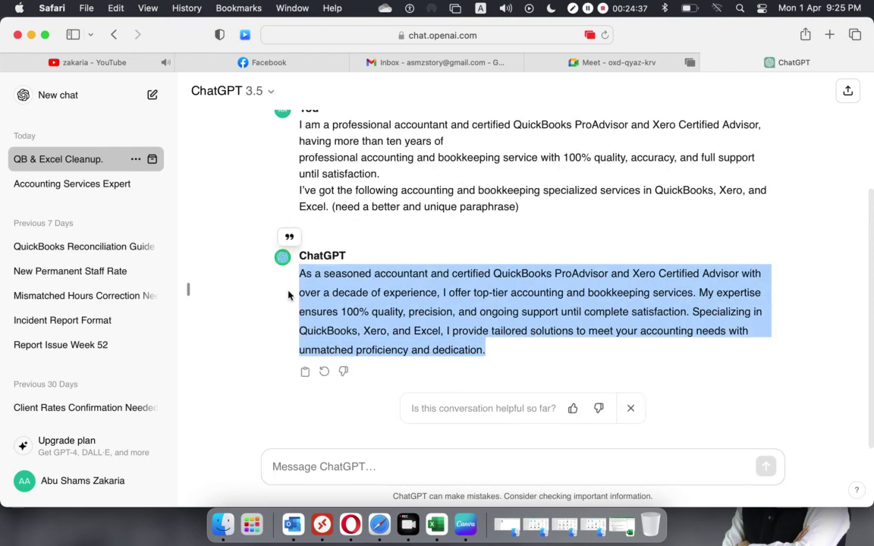
pyautogui.press('super+t')
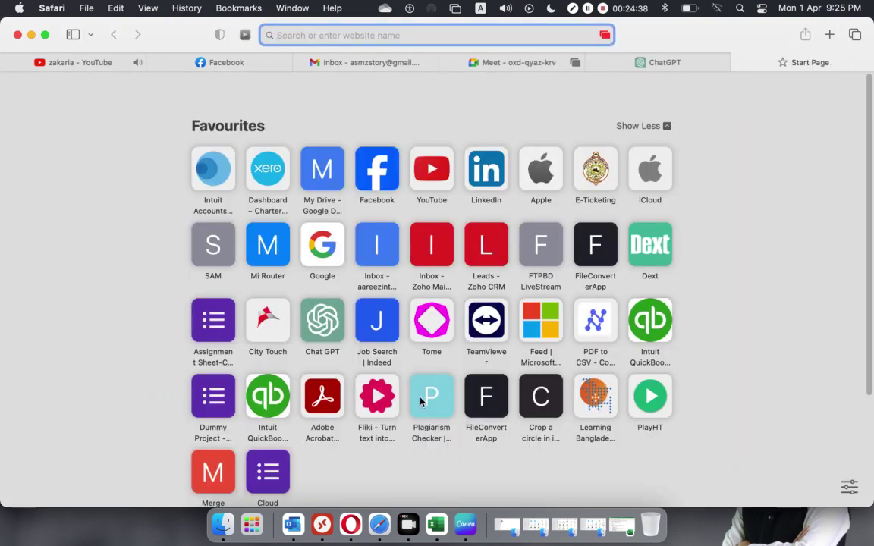
pyautogui.write('duplichecker.com')
pyautogui.press('Return')
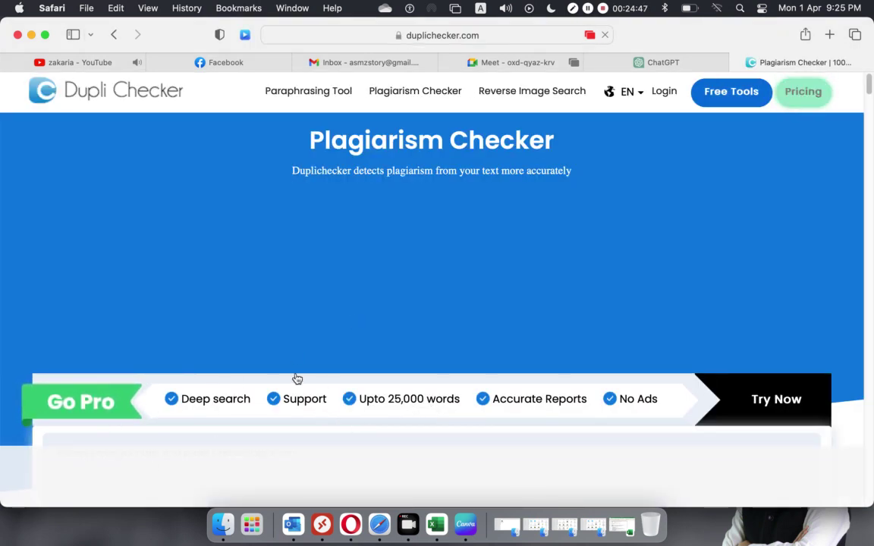
# Paste the paraphrased introduction into the plagiarism checker's text box and delete the "ChatGPT" label and blank lines above it.
pyautogui.scroll(-5, 306, 359)
pyautogui.click(142, 129)
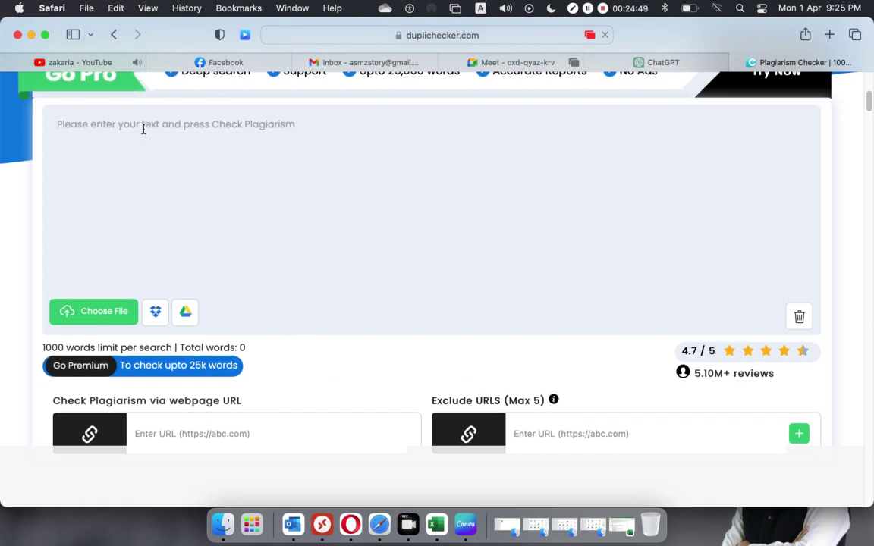
pyautogui.write('ChatGPT As a seasoned accountant and certified QuickBooks ProAdvisor and Xero Certified Advisor with over a decade of experience, I offer top-tier accounting and bookkeeping services. My expertise ensures 100% quality, precision, and ongoing support until complete satisfaction. Specializing in QuickBooks, Xero, and Excel, I provide tailored solutions to meet your accounting needs with unmatched proficiency and dedication.')
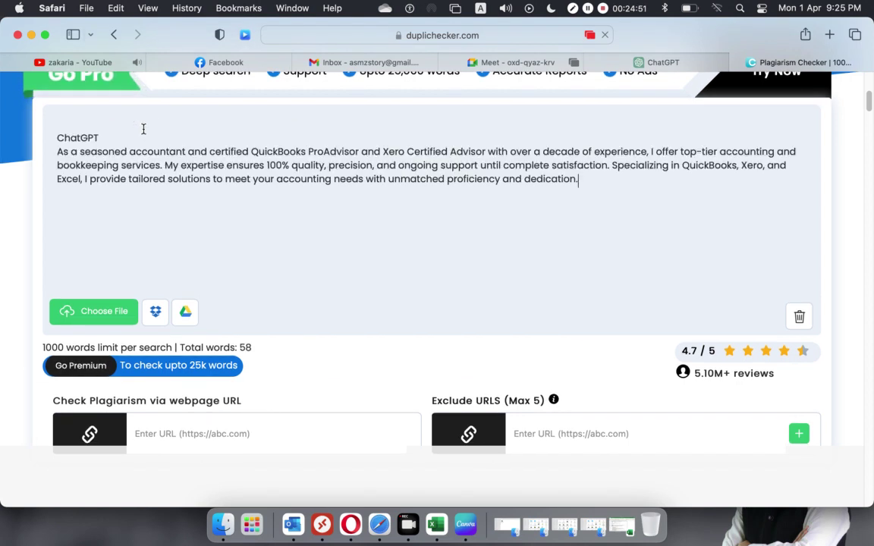
pyautogui.press('super+shift+Left')
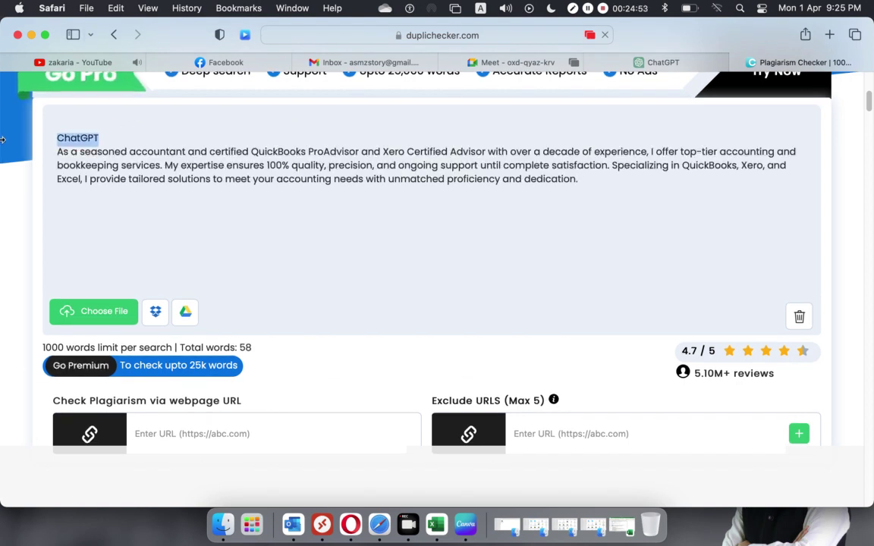
pyautogui.press('BackSpace')
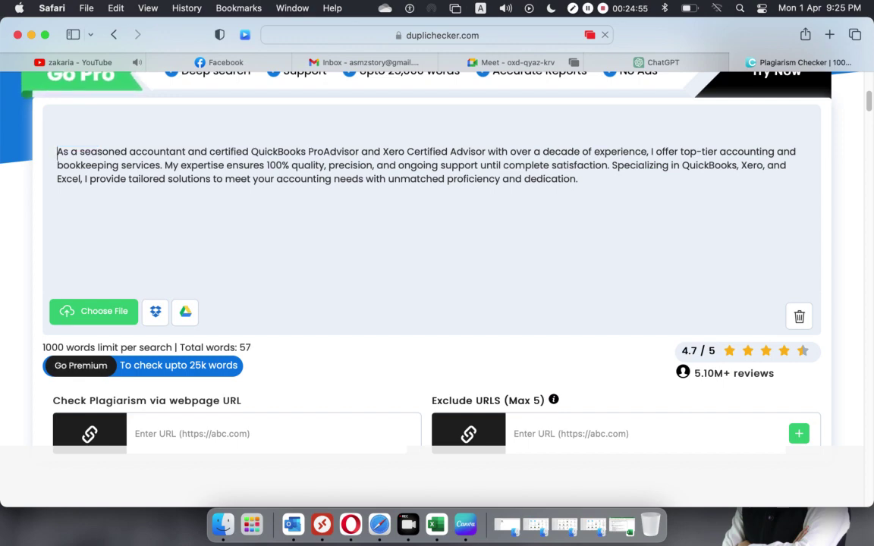
pyautogui.press('BackSpace')
pyautogui.press('Delete')
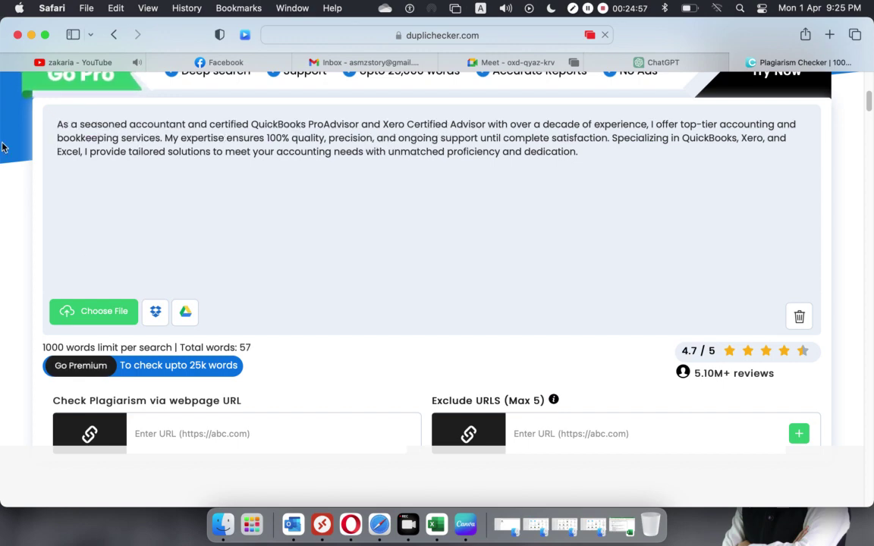
# Complete the reCAPTCHA by selecting the images with stairs, run the plagiarism check and review the uniqueness percentage.
pyautogui.scroll(-5, 317, 355)
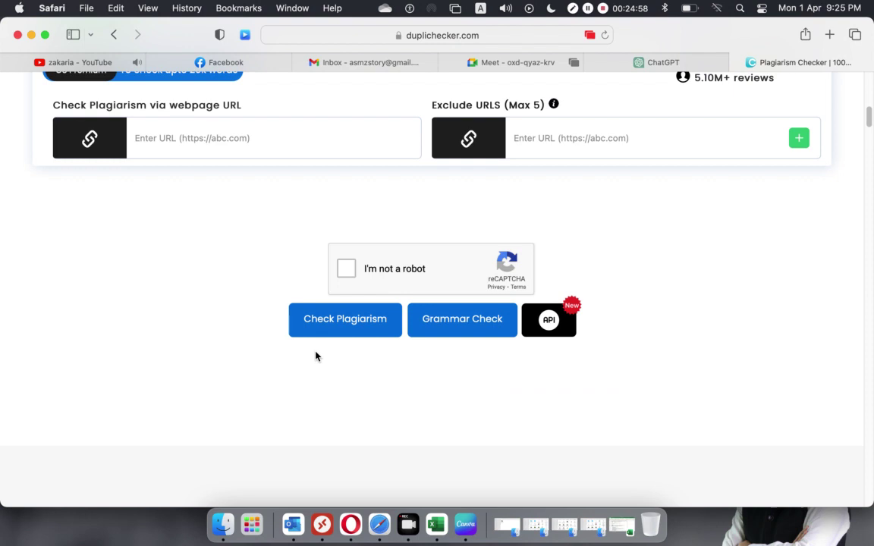
pyautogui.click(346, 269)
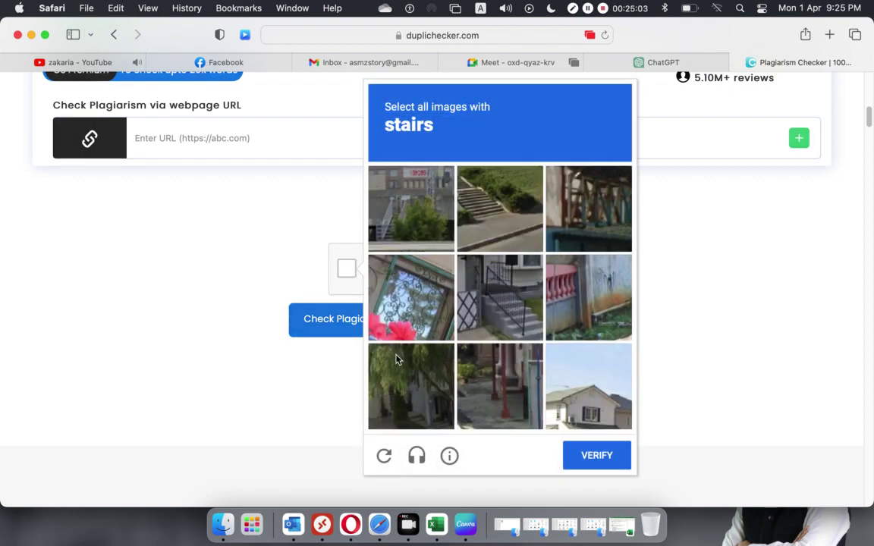
pyautogui.click(394, 220)
pyautogui.click(504, 218)
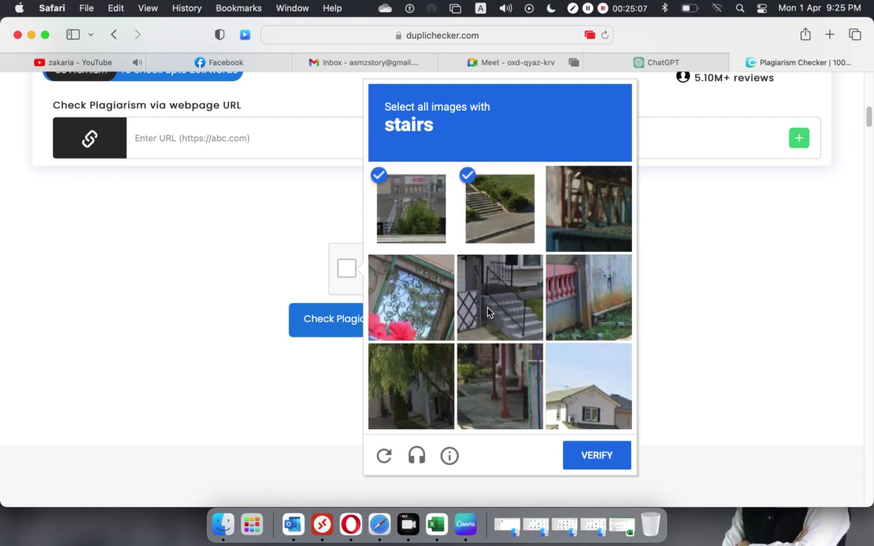
pyautogui.click(487, 307)
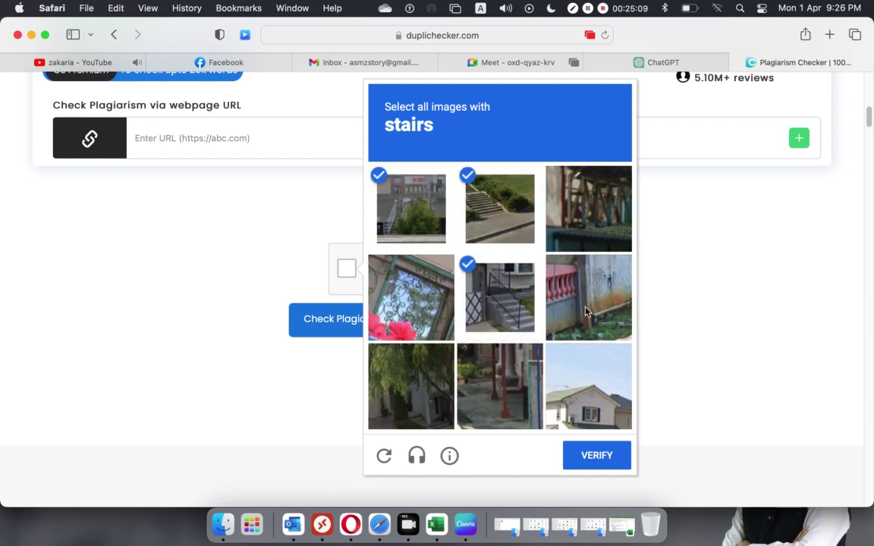
pyautogui.click(597, 464)
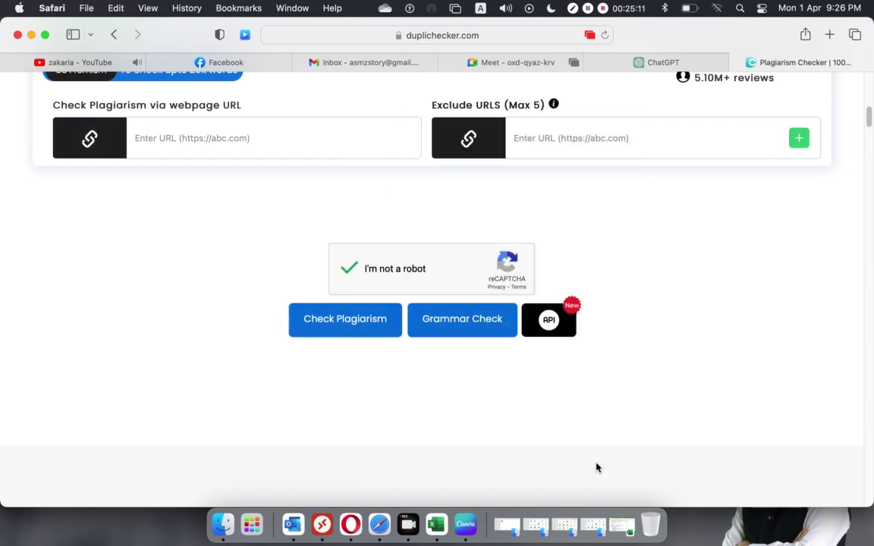
pyautogui.click(347, 322)
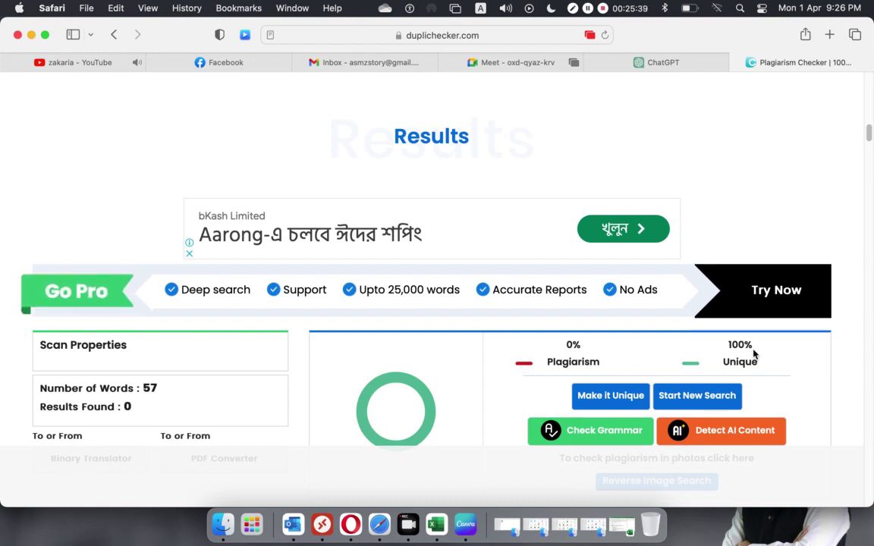
pyautogui.moveTo(758, 362); pyautogui.dragTo(720, 342)
pyautogui.click(633, 259)
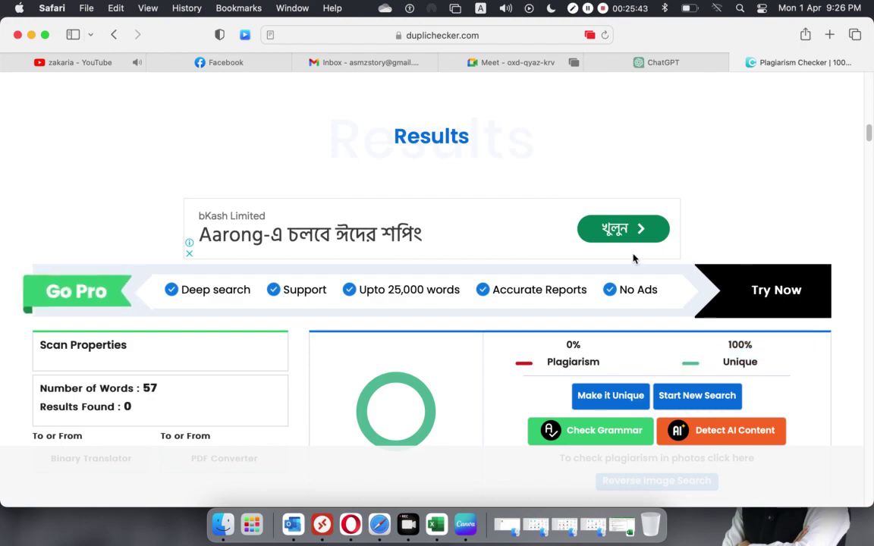
# Copy the entire checked introduction from the plagiarism checker's text box.
pyautogui.scroll(-5, 634, 259)
pyautogui.scroll(15, 634, 258)
pyautogui.scroll(-2, 634, 259)
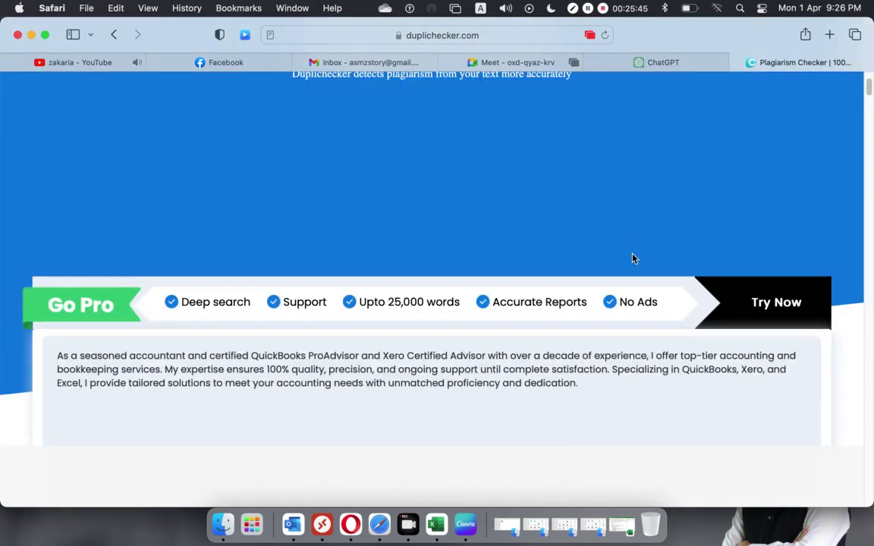
pyautogui.scroll(-4, 634, 258)
pyautogui.moveTo(583, 215); pyautogui.dragTo(258, 216)
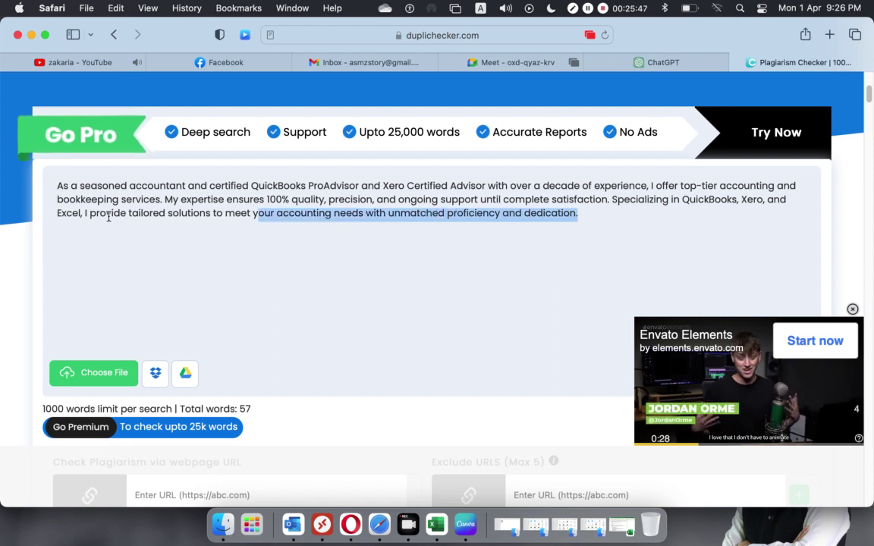
pyautogui.moveTo(109, 217); pyautogui.dragTo(41, 177)
pyautogui.press('super+c')
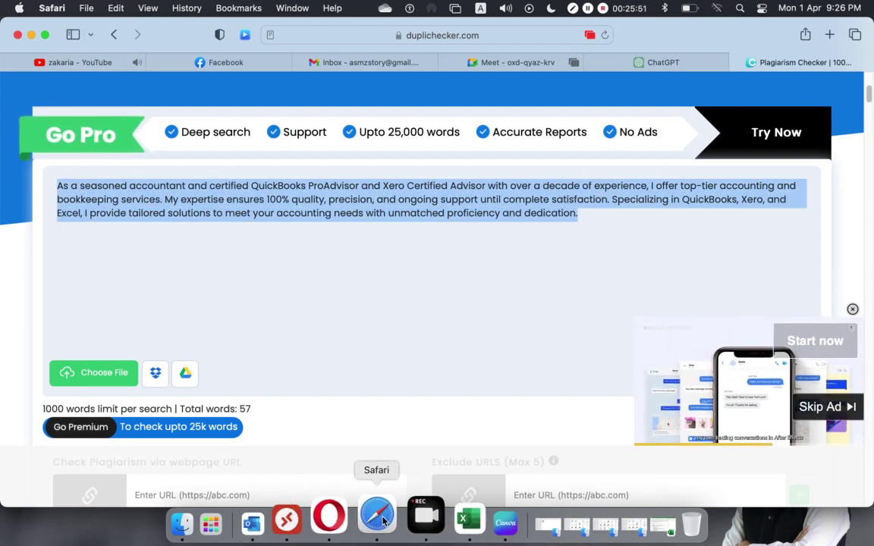
# Switch to the Fiverr gig editor in Opera and paste the copied introduction into the gig description.
pyautogui.click(329, 516)
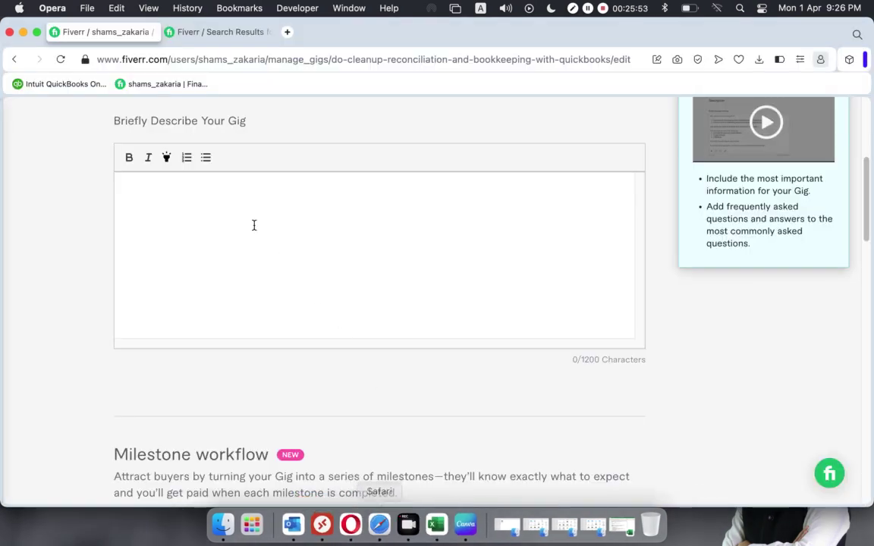
pyautogui.click(165, 185)
pyautogui.press('super+v')
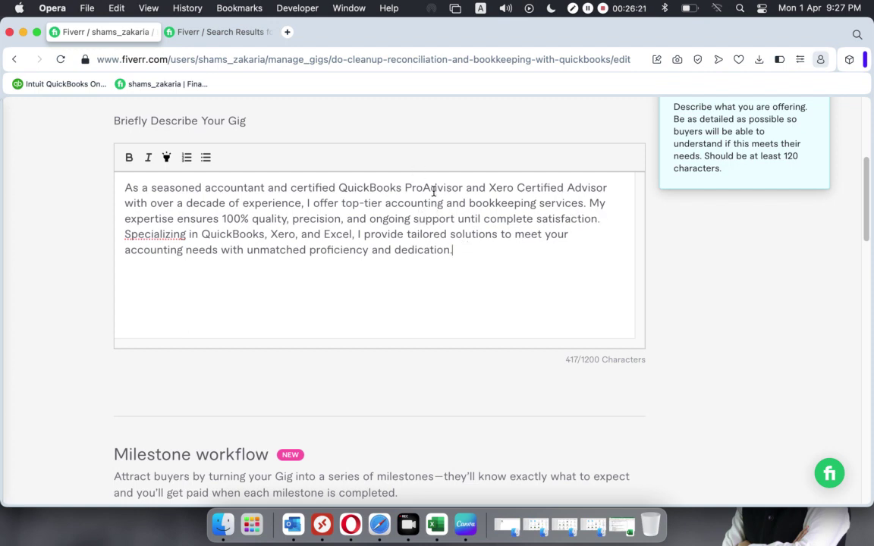
pyautogui.doubleClick(607, 204)
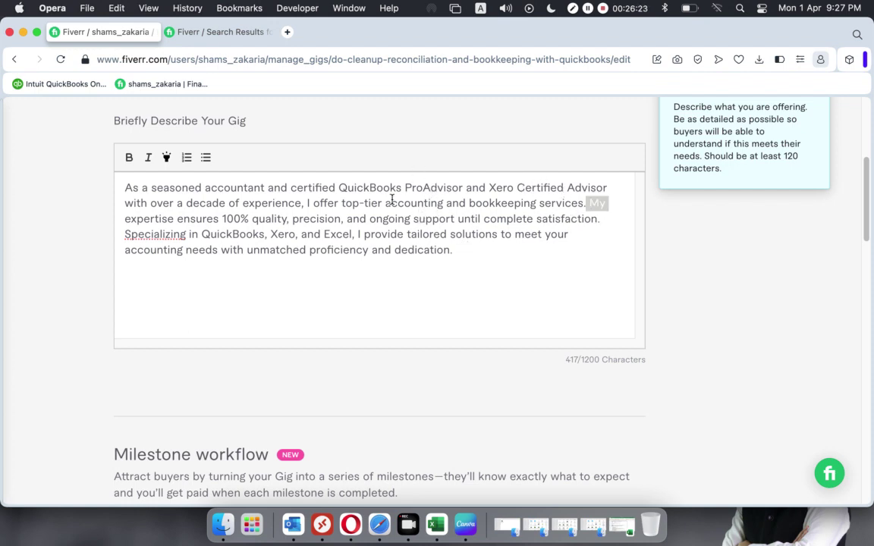
pyautogui.moveTo(392, 200); pyautogui.dragTo(100, 174)
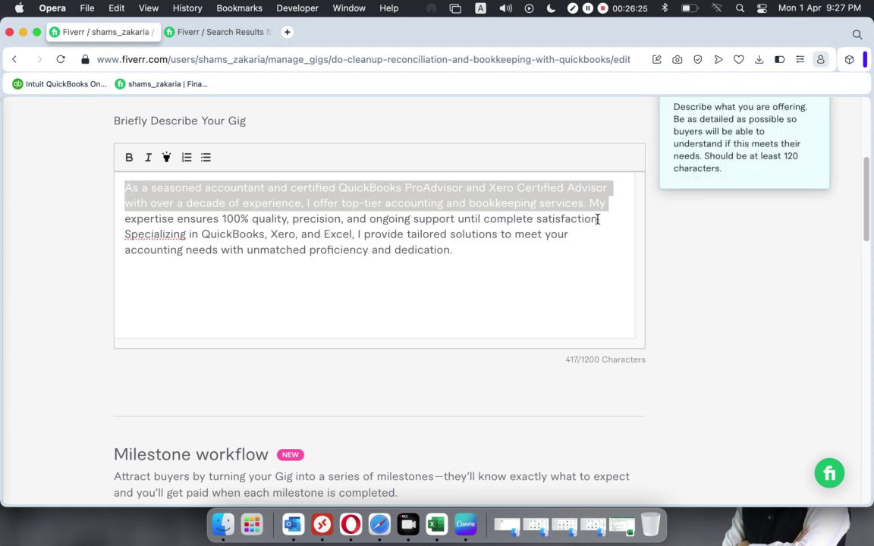
pyautogui.moveTo(598, 220); pyautogui.dragTo(99, 168)
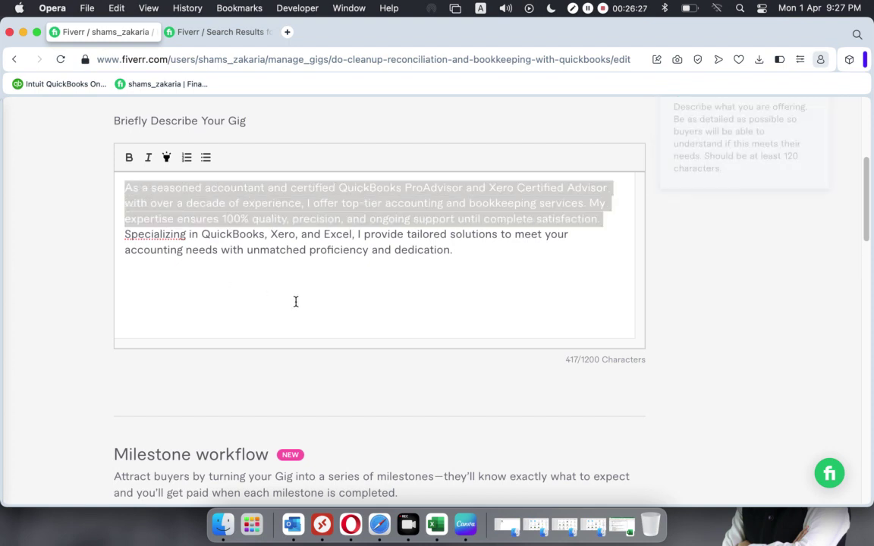
pyautogui.click(353, 314)
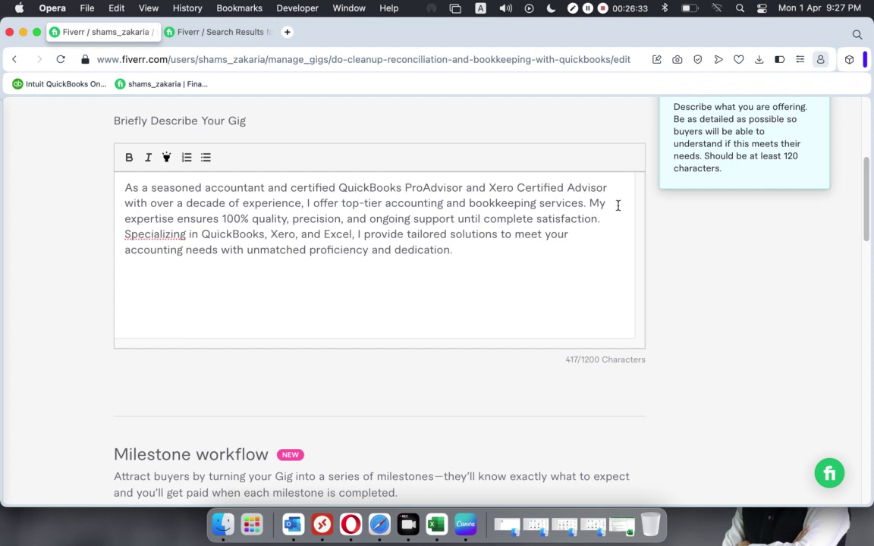
pyautogui.moveTo(617, 206); pyautogui.dragTo(124, 188)
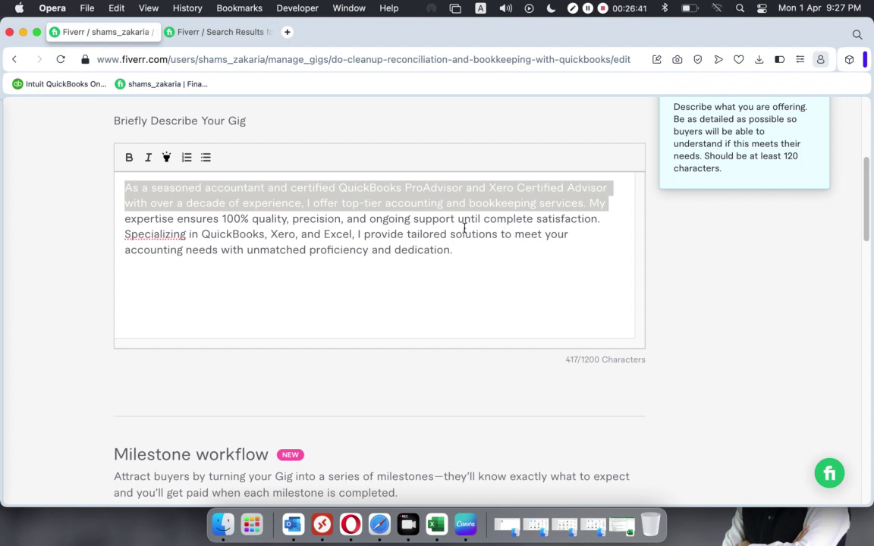
pyautogui.click(466, 288)
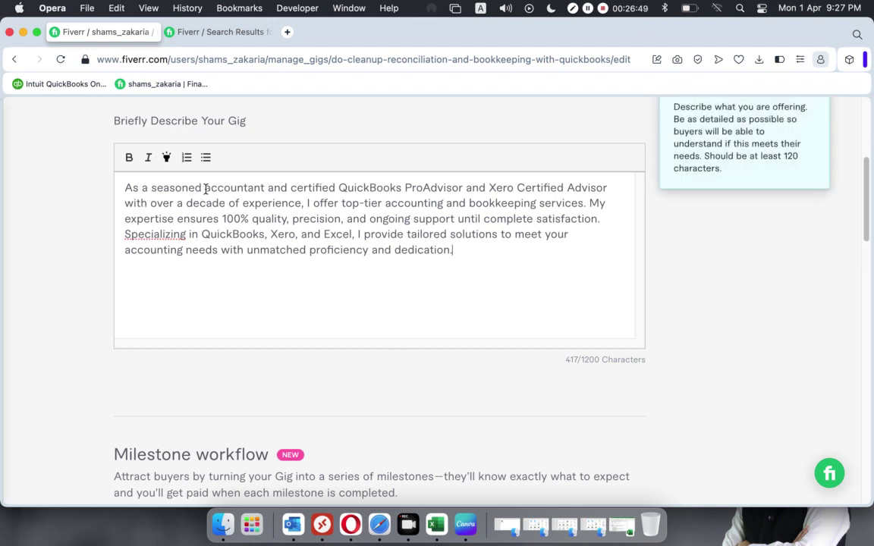
# Bold and highlight the phrase "accountant and certified QuickBooks ProAdvisor" in the gig description.
pyautogui.moveTo(205, 189); pyautogui.dragTo(460, 190)
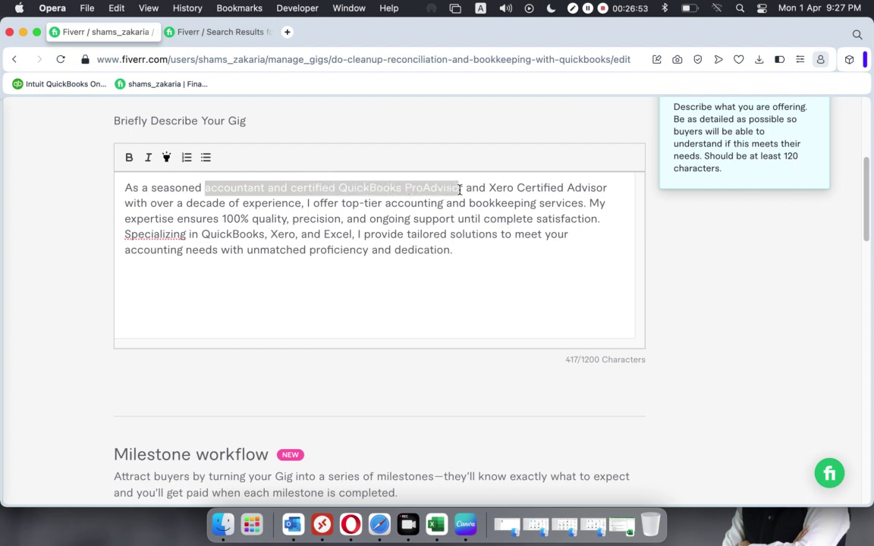
pyautogui.click(130, 158)
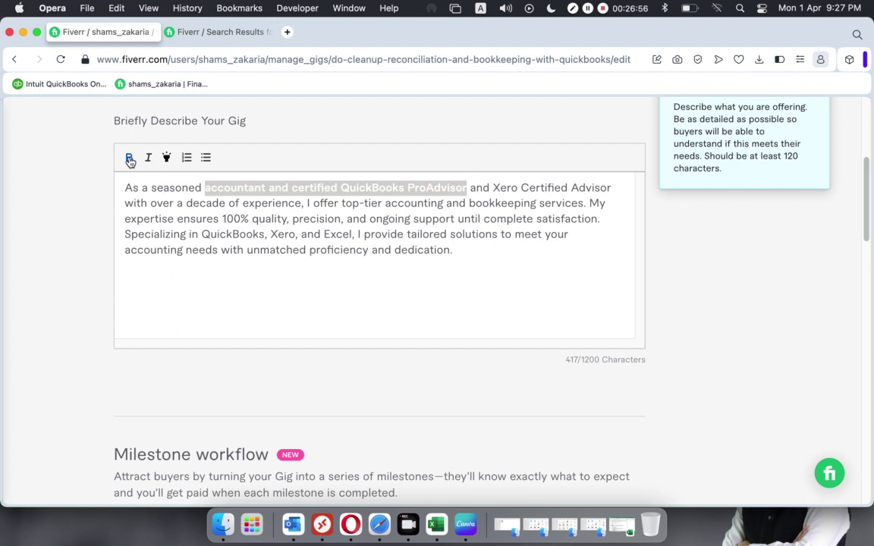
pyautogui.click(168, 160)
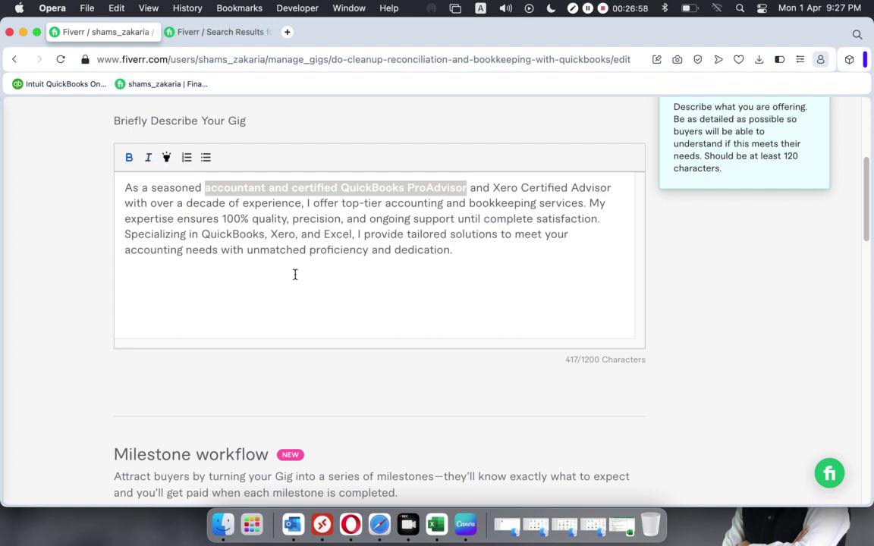
pyautogui.click(373, 295)
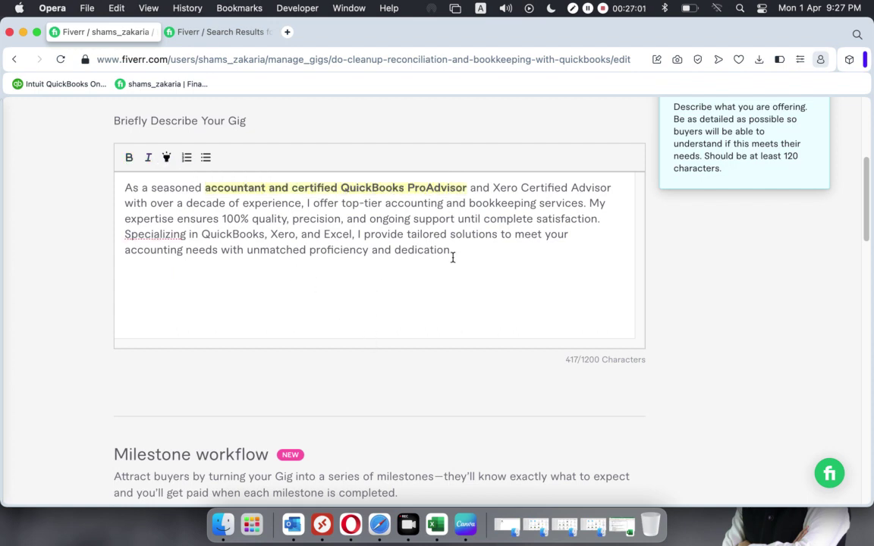
# Bold and highlight the phrase "Xero Certified Advisor" in the description's first sentence.
pyautogui.moveTo(494, 187); pyautogui.dragTo(628, 189)
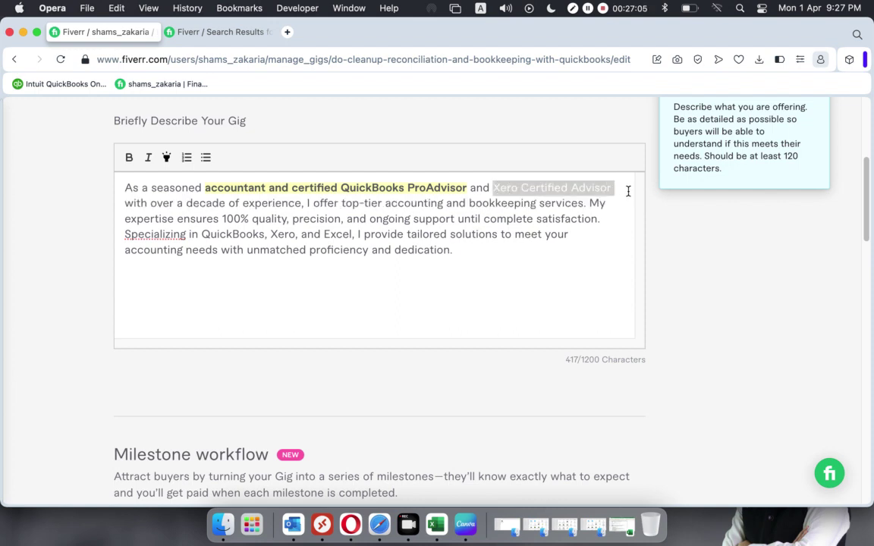
pyautogui.click(130, 158)
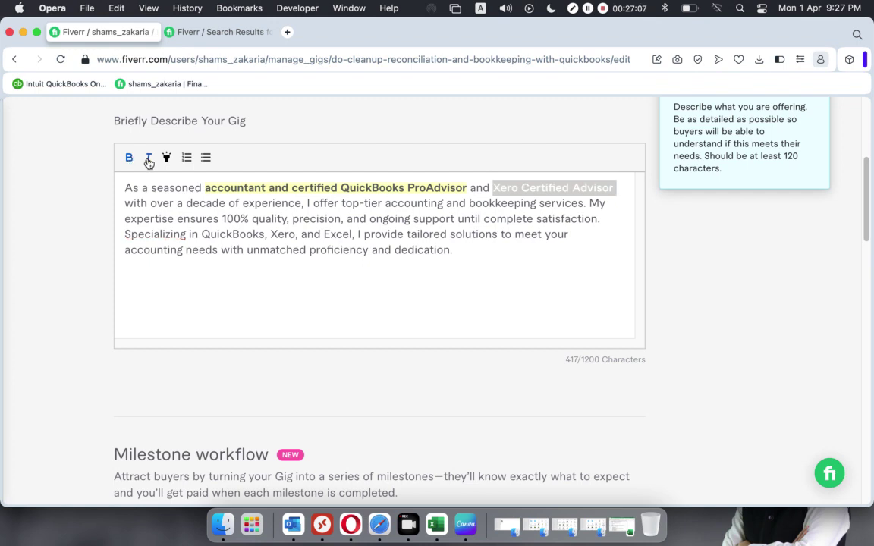
pyautogui.click(283, 273)
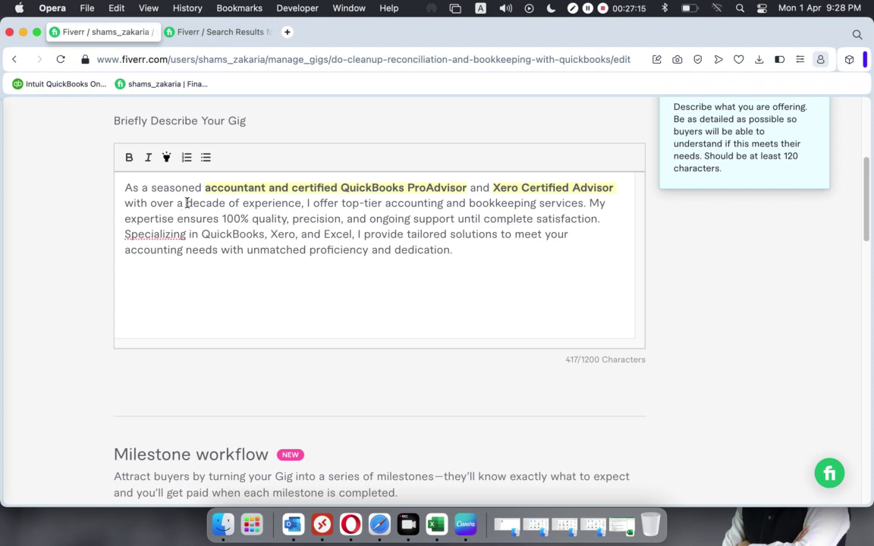
# Bold and highlight the phrases "decade of experience" and "accounting and bookkeeping" in the gig description.
pyautogui.moveTo(187, 203); pyautogui.dragTo(300, 206)
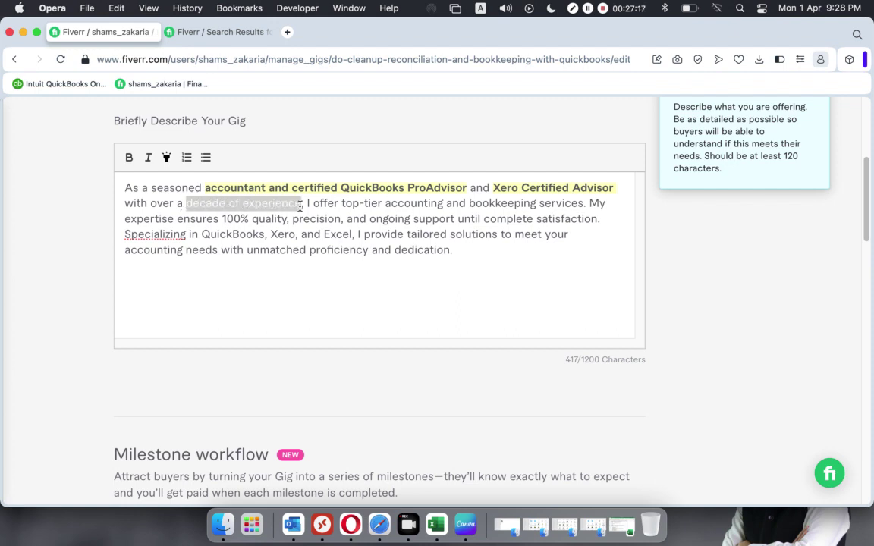
pyautogui.click(129, 157)
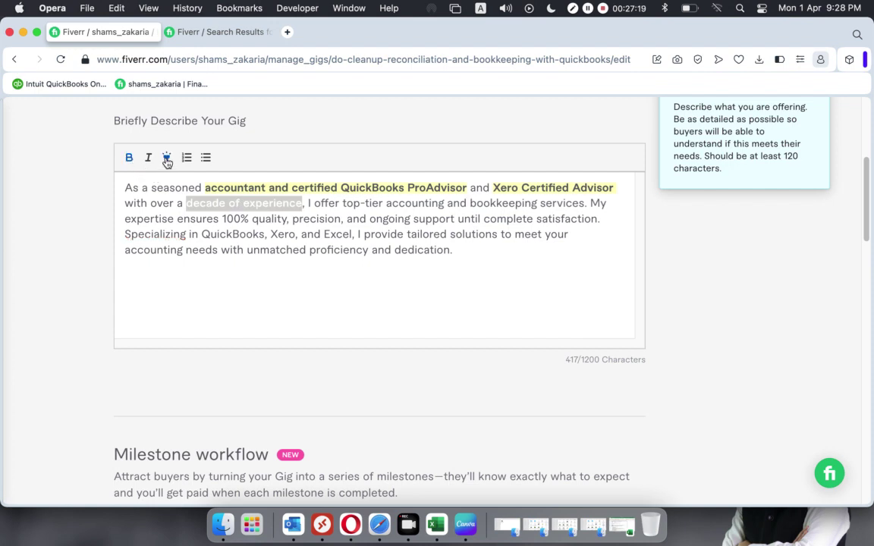
pyautogui.click(324, 235)
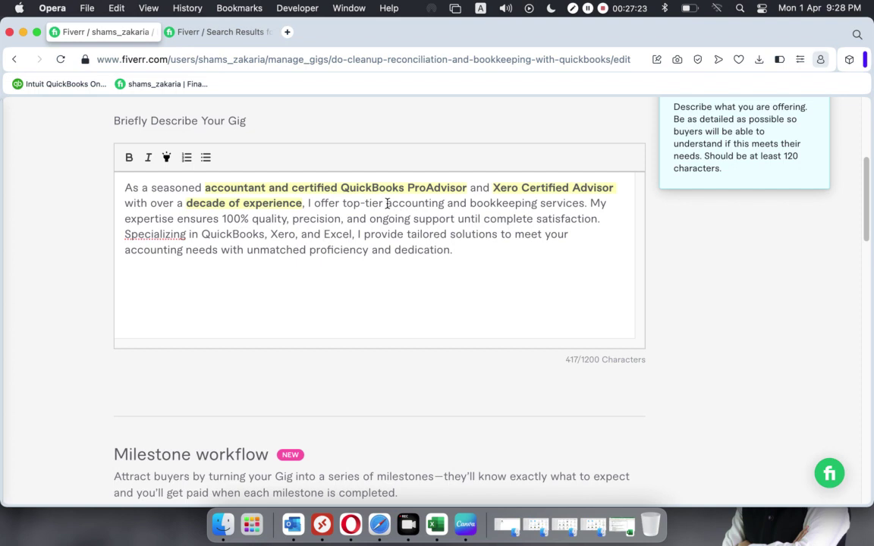
pyautogui.moveTo(386, 202); pyautogui.dragTo(540, 204)
pyautogui.click(129, 157)
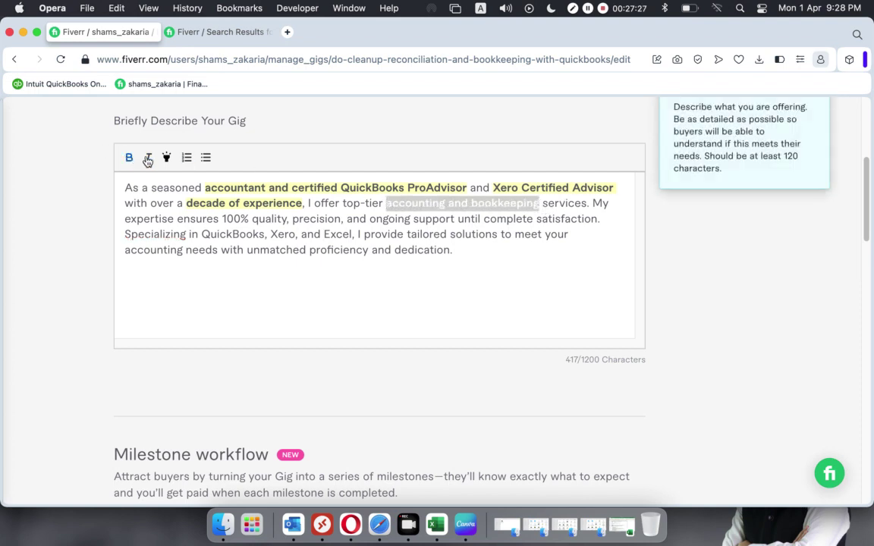
pyautogui.click(437, 261)
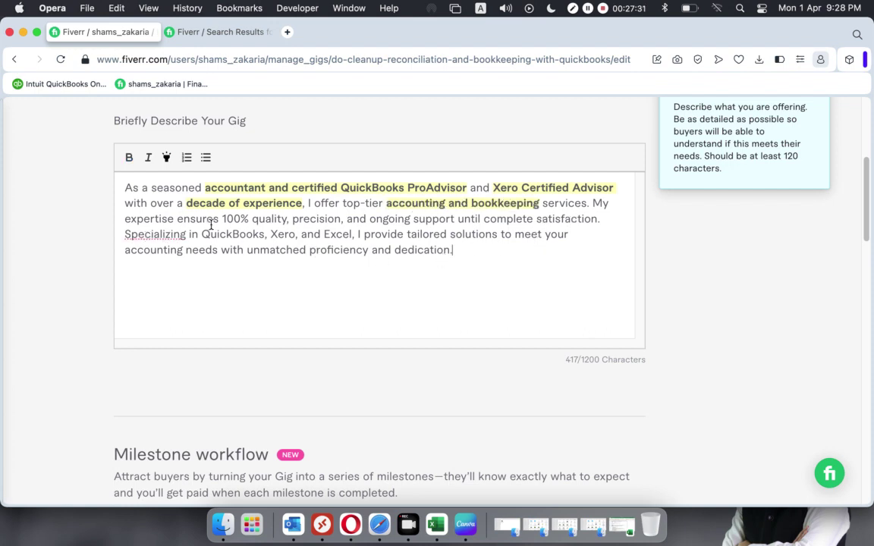
# Bold and highlight "100% quality, precision, and ongoing" and "QuickBooks, Xero, and Excel" in the gig description.
pyautogui.moveTo(222, 218); pyautogui.dragTo(413, 222)
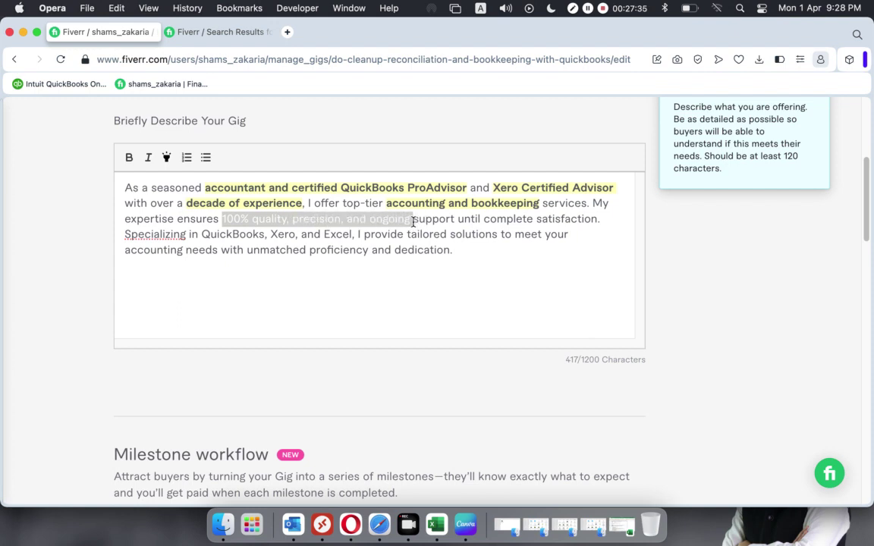
pyautogui.click(129, 157)
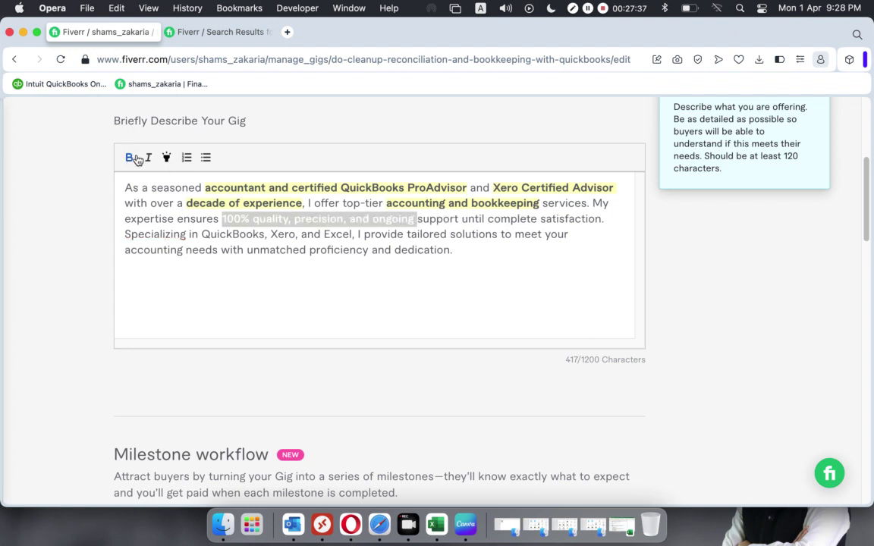
pyautogui.click(446, 253)
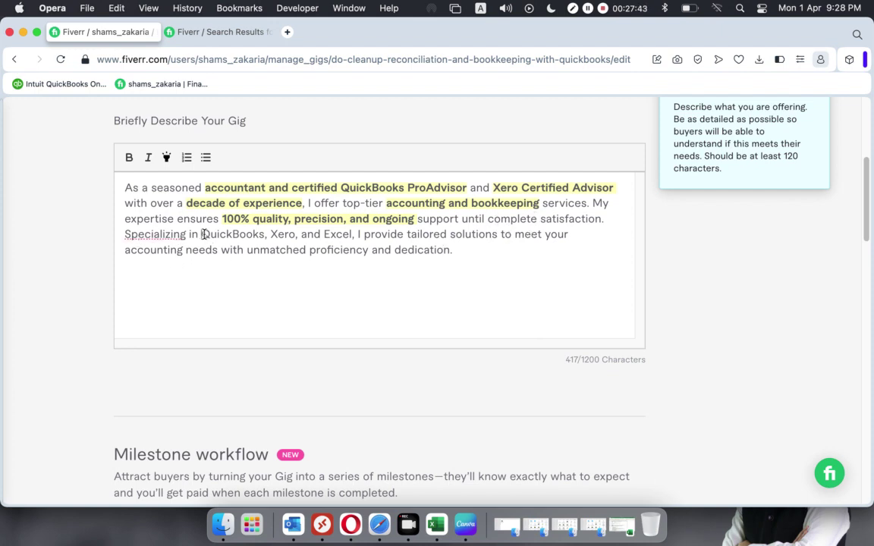
pyautogui.moveTo(203, 234); pyautogui.dragTo(354, 236)
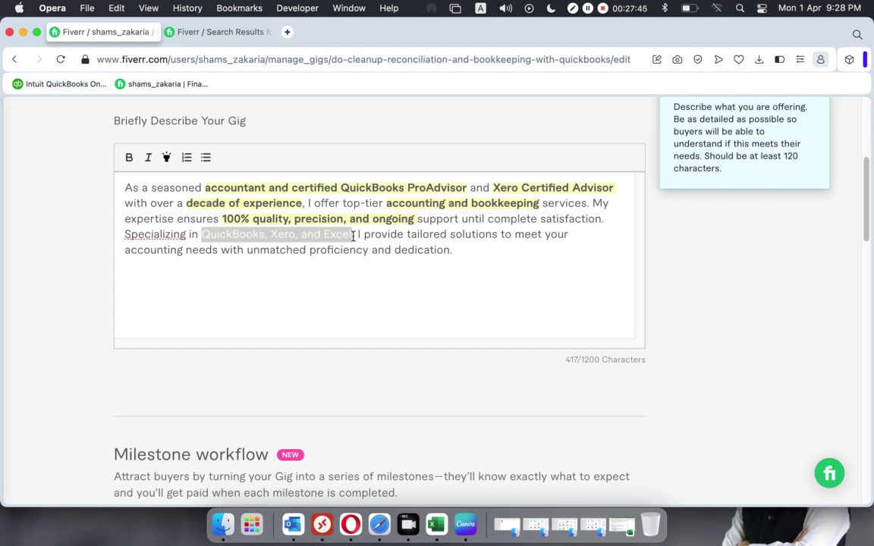
pyautogui.click(130, 158)
pyautogui.click(389, 234)
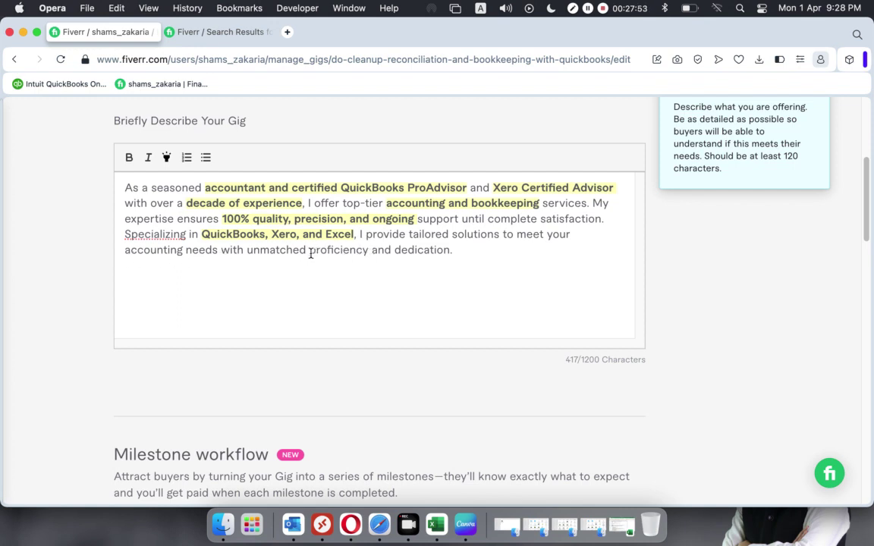
# Bold and highlight the closing words "proficiency and dedication." at the end of the gig description.
pyautogui.moveTo(310, 251); pyautogui.dragTo(453, 252)
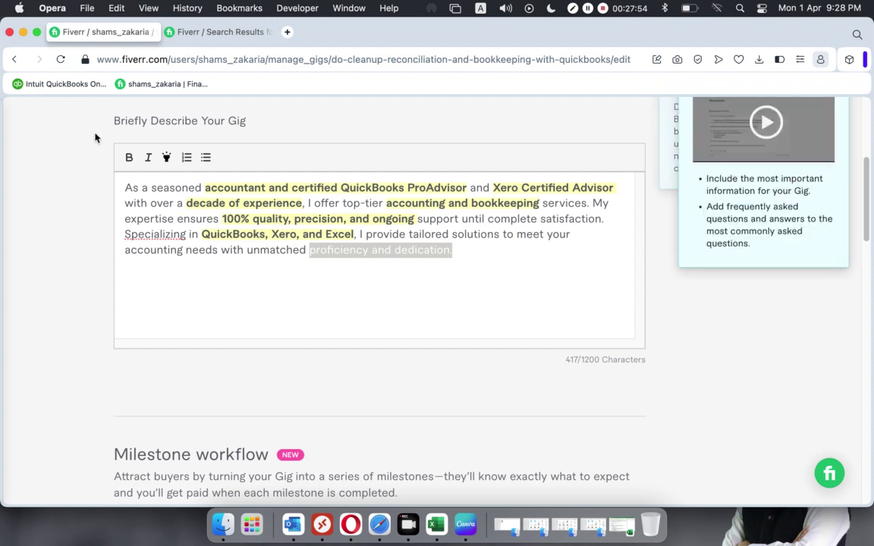
pyautogui.click(129, 157)
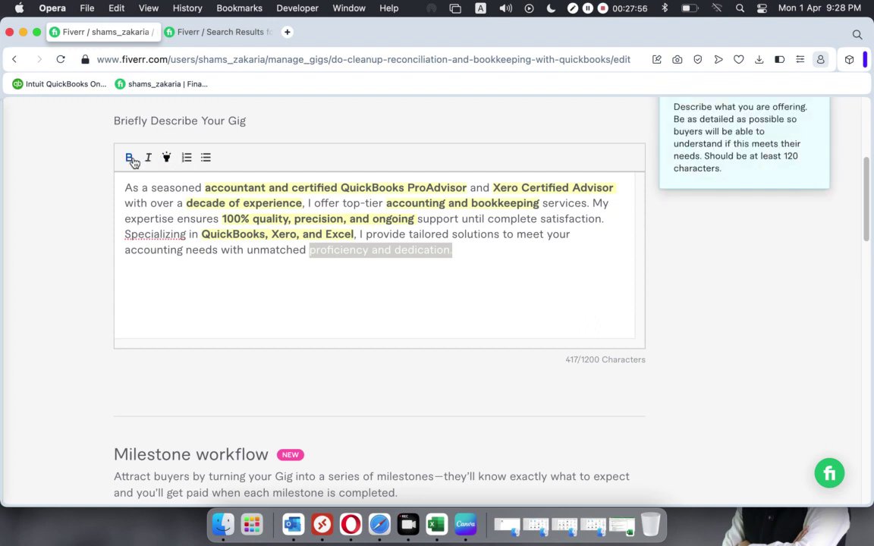
pyautogui.click(380, 283)
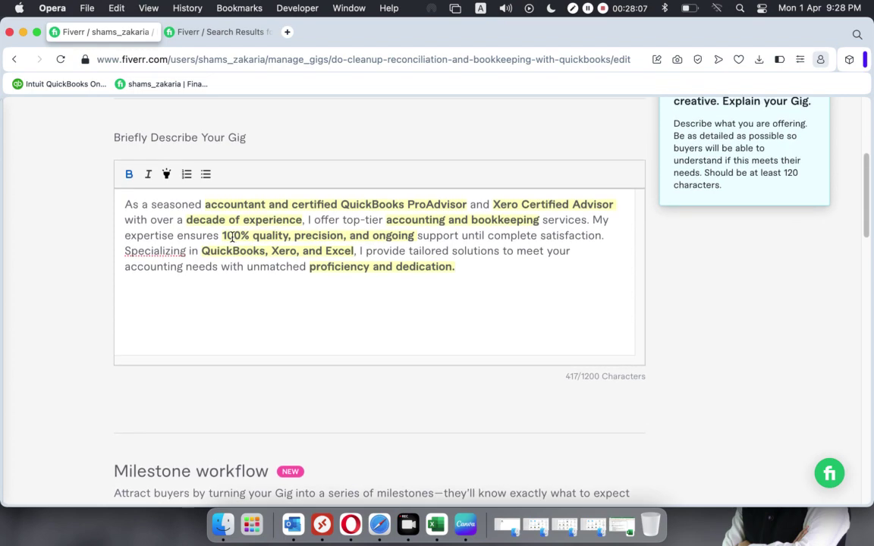
# Start a new question-and-answer entry in the gig's Frequently Asked Questions section.
pyautogui.scroll(-10, 232, 236)
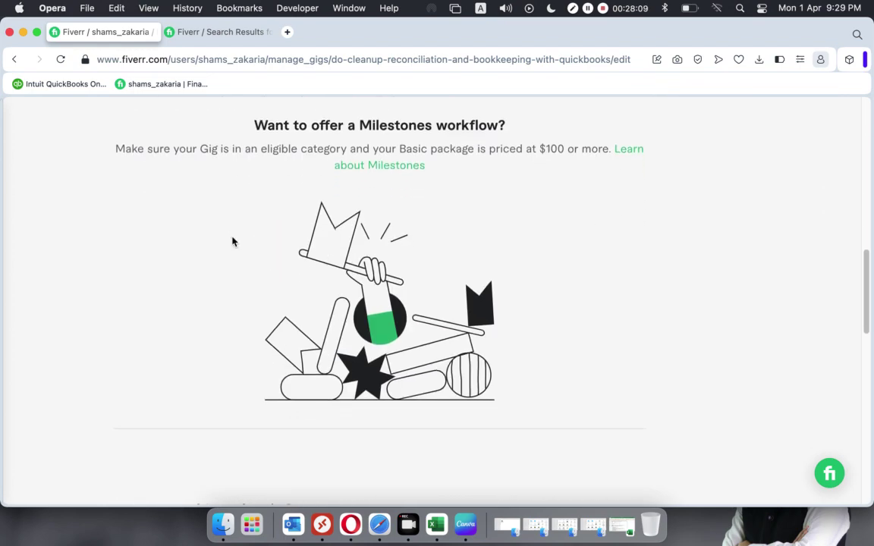
pyautogui.scroll(5, 232, 240)
pyautogui.scroll(-10, 233, 241)
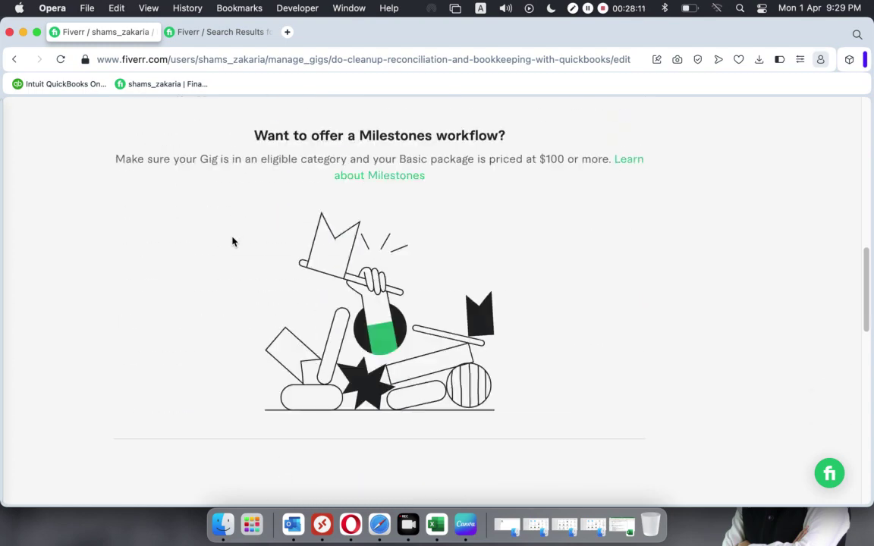
pyautogui.scroll(5, 232, 241)
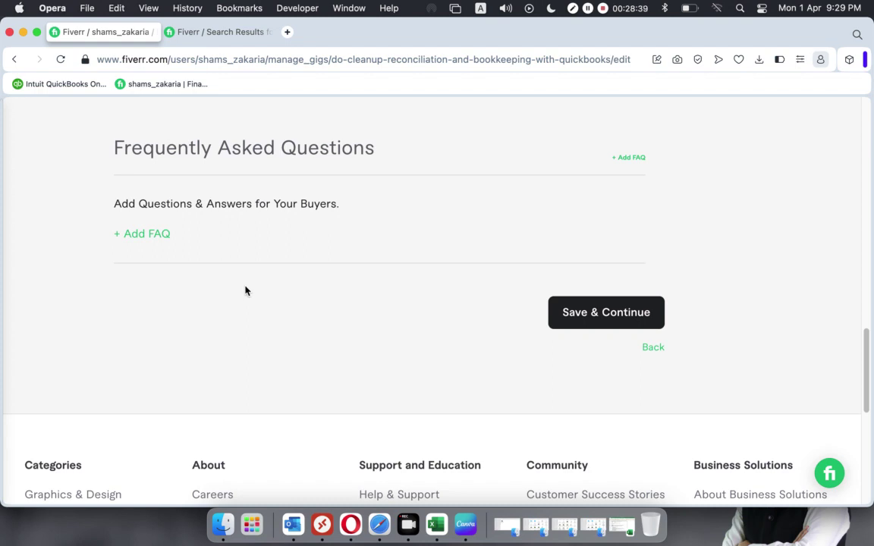
pyautogui.click(137, 233)
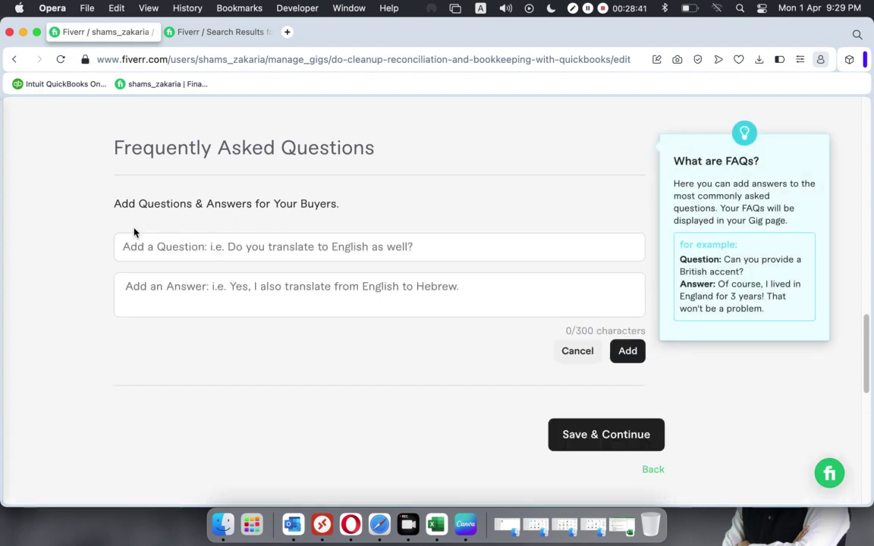
# Switch to the Excel gig price list and copy the first FAQ question, "How you will give me access in your quickbooks online accounts?".
pyautogui.click(436, 525)
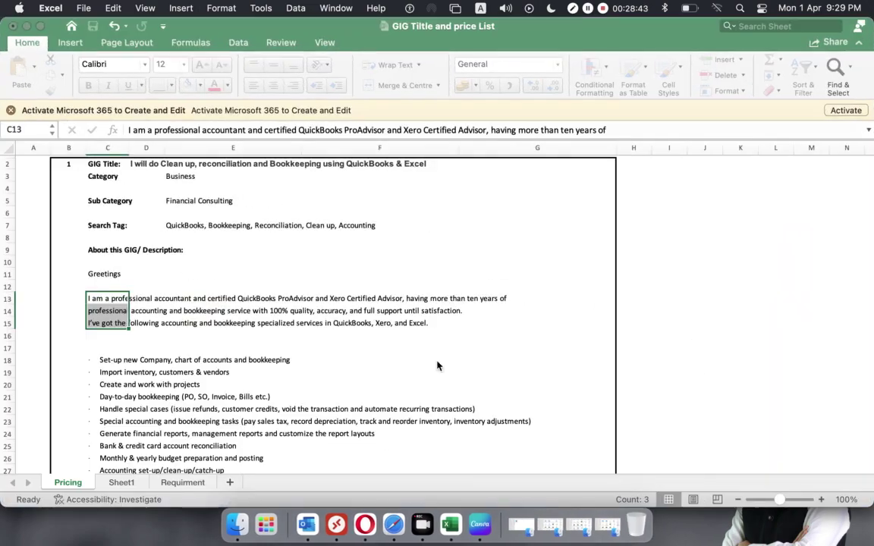
pyautogui.scroll(-5, 263, 295)
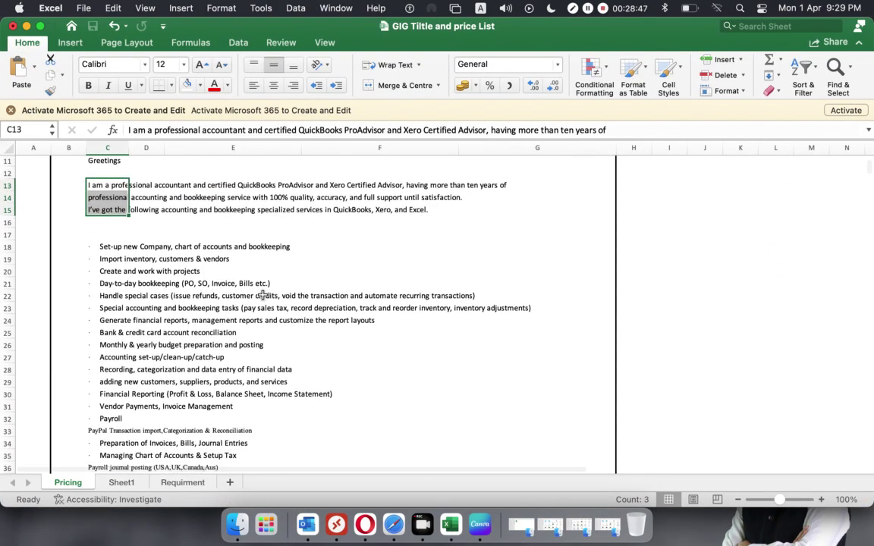
pyautogui.scroll(-4, 263, 294)
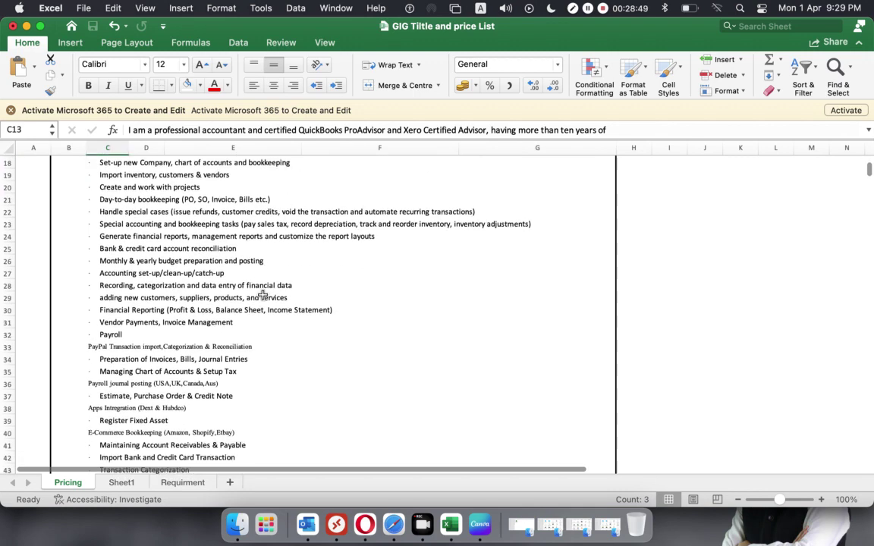
pyautogui.scroll(-5, 262, 294)
pyautogui.scroll(-10, 262, 294)
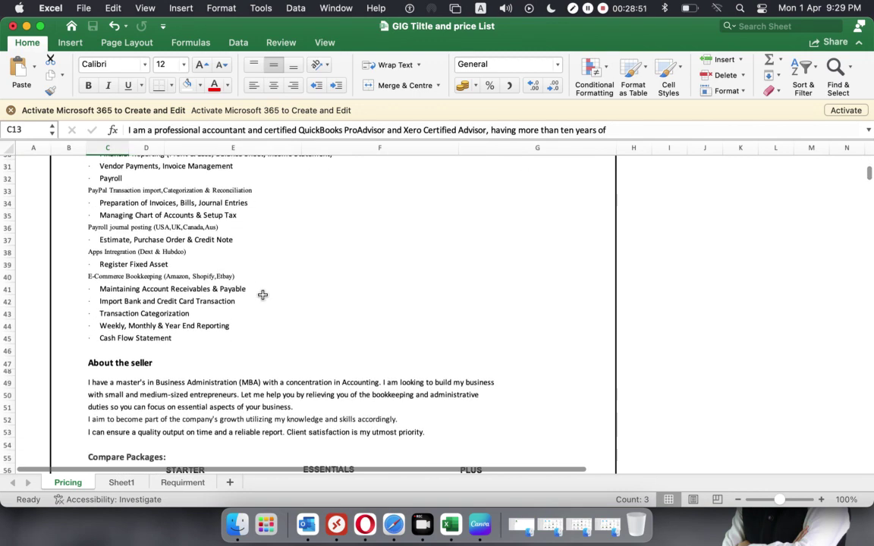
pyautogui.scroll(-1, 262, 294)
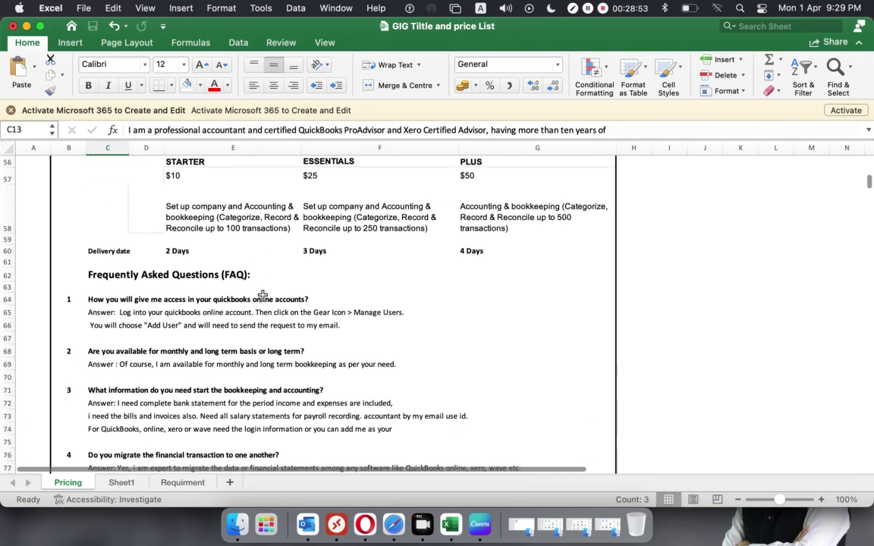
pyautogui.click(104, 296)
pyautogui.moveTo(394, 130); pyautogui.dragTo(86, 136)
pyautogui.press('super+c')
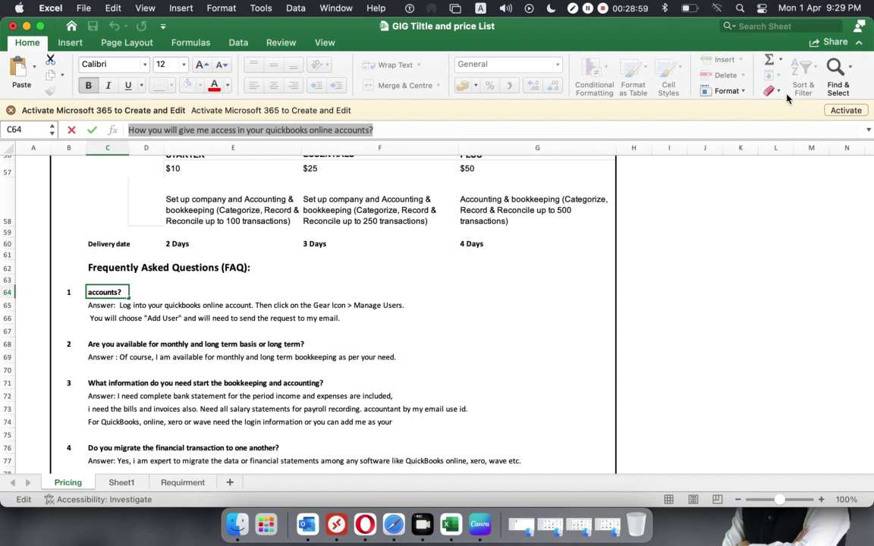
# Return to the Fiverr gig editor in Opera and paste the copied question into the new FAQ entry's question.
pyautogui.click(27, 27)
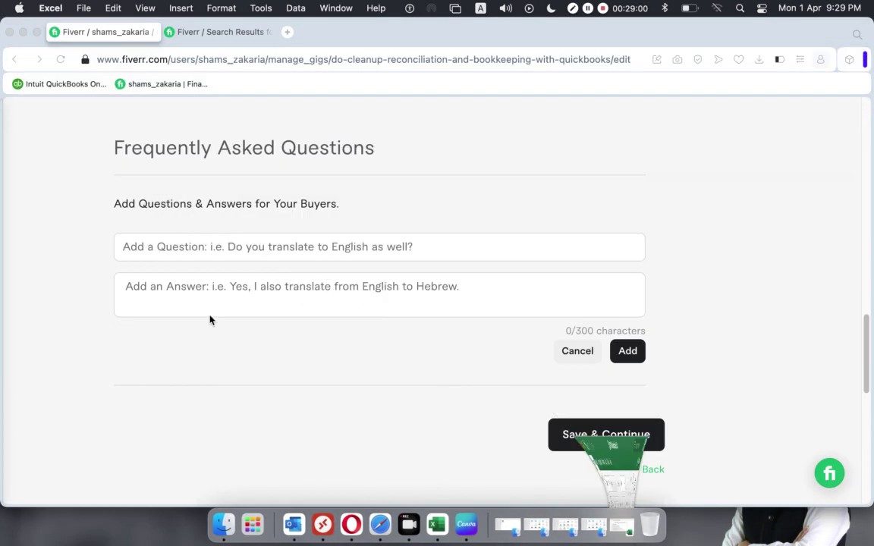
pyautogui.click(148, 247)
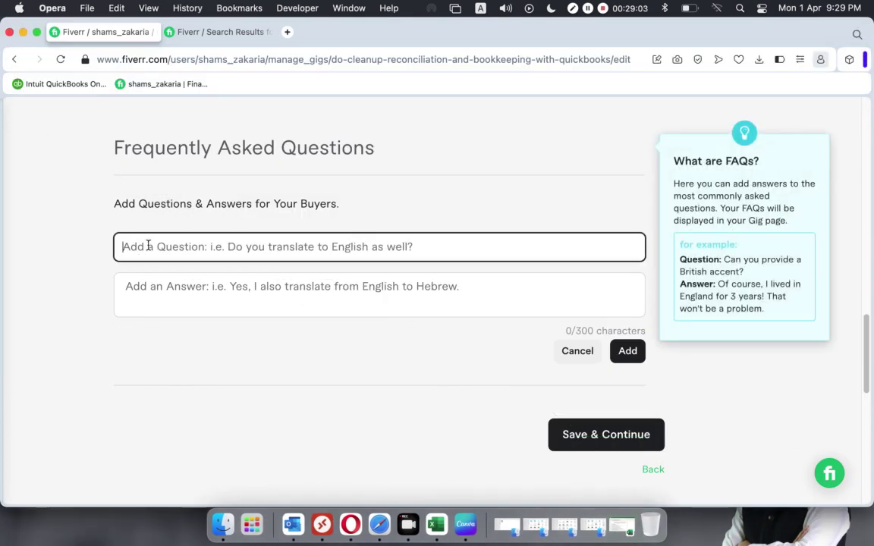
pyautogui.press('super+v')
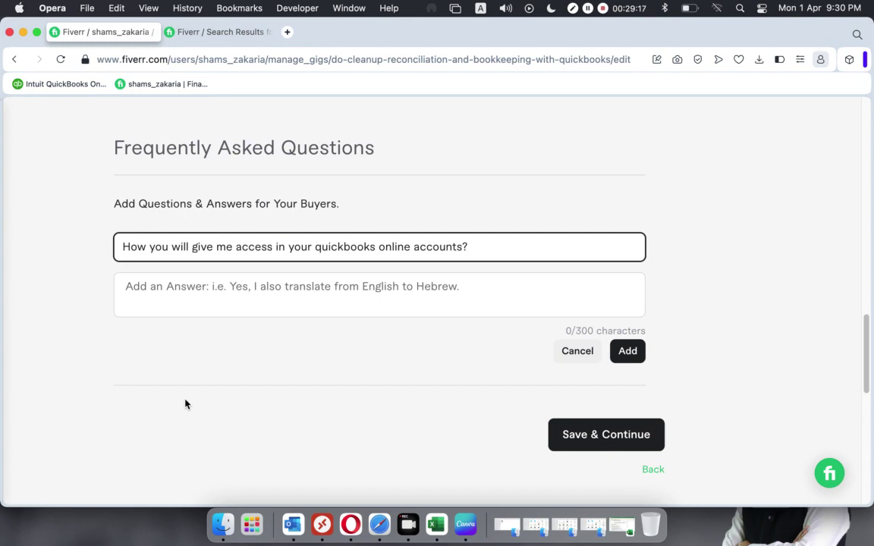
# Switch to Excel and copy the first line of the first FAQ's answer, about logging in and Manage Users, from cell C65.
pyautogui.click(437, 523)
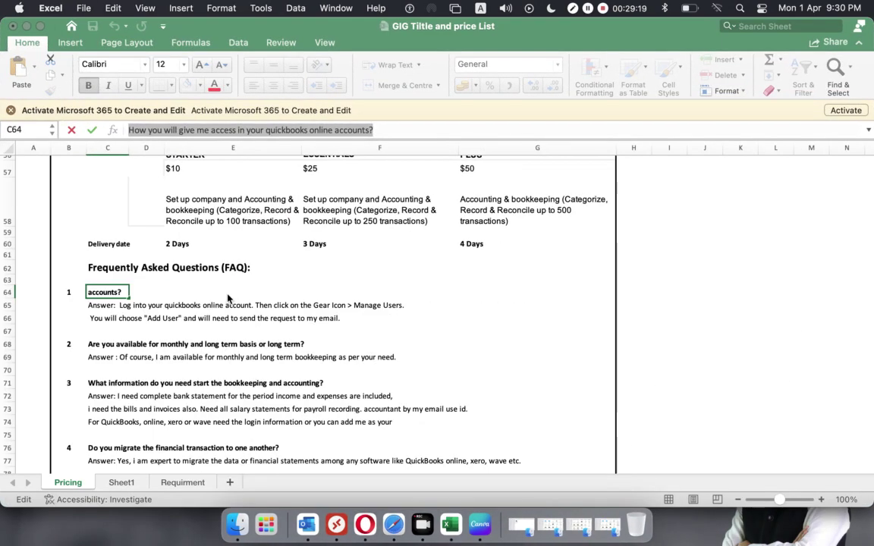
pyautogui.click(101, 306)
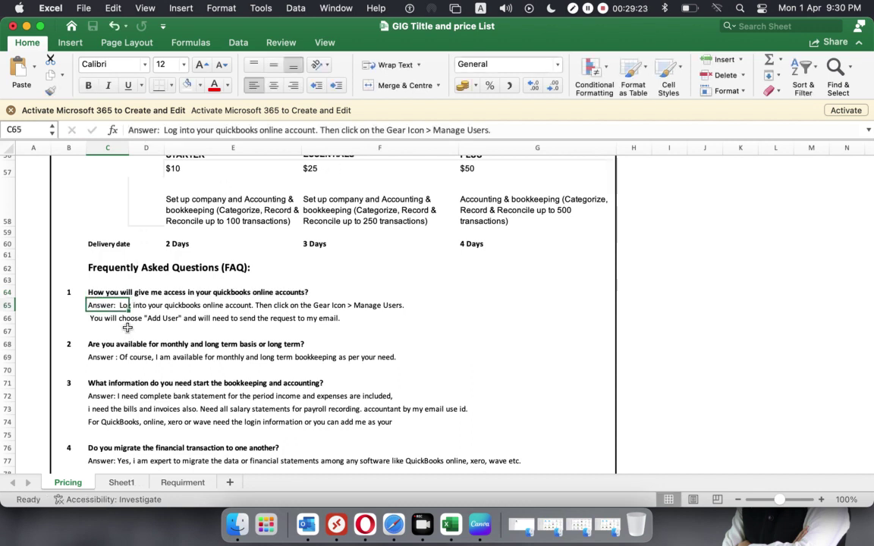
pyautogui.click(135, 330)
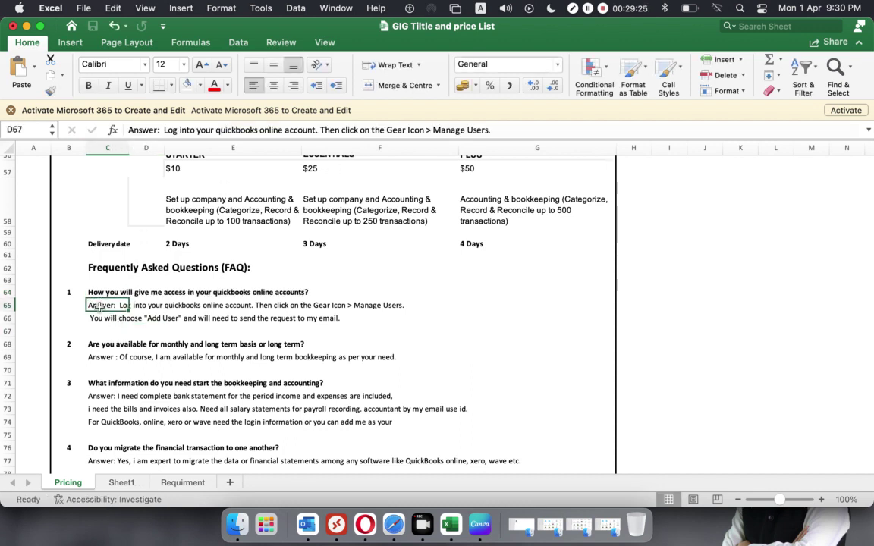
pyautogui.moveTo(98, 306); pyautogui.dragTo(98, 318)
pyautogui.moveTo(492, 130); pyautogui.dragTo(125, 129)
pyautogui.press('super+c')
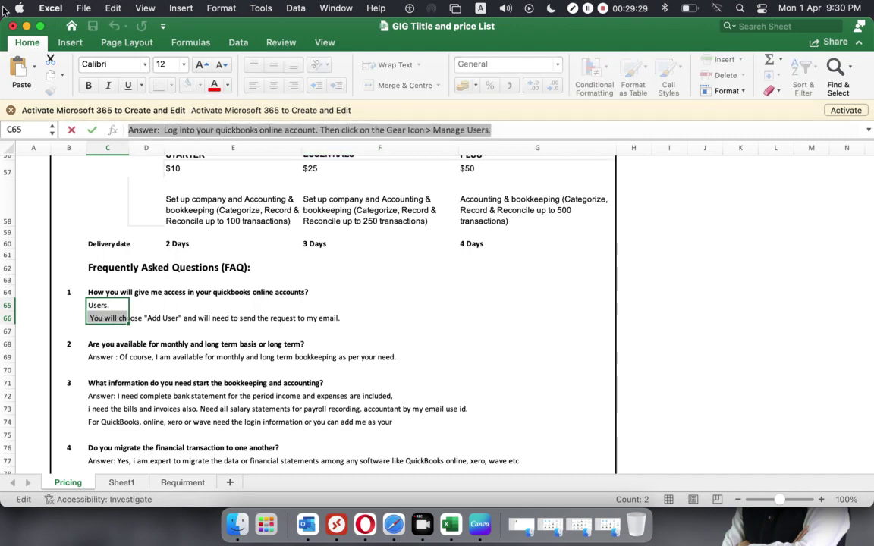
# Switch to Opera, paste the copied line as the FAQ answer and delete its "Answer:" prefix.
pyautogui.press('super+Tab')
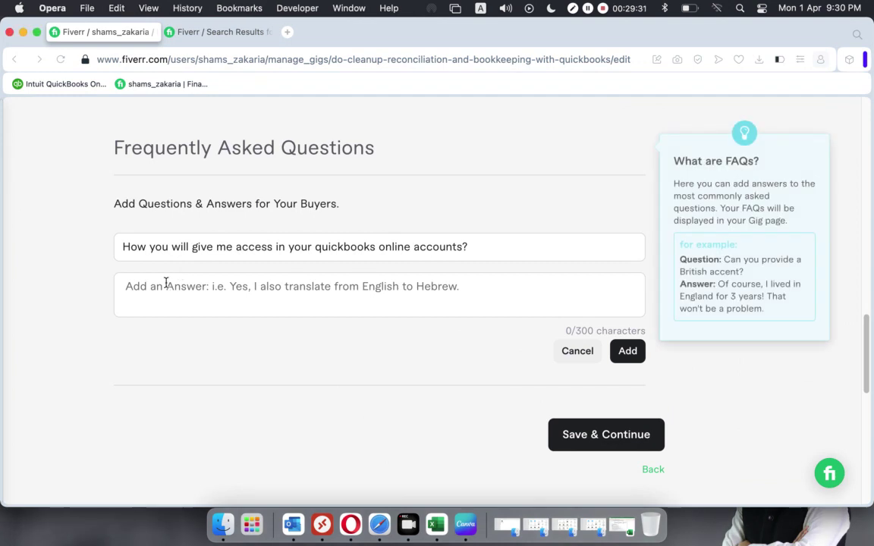
pyautogui.click(165, 285)
pyautogui.press('super+v')
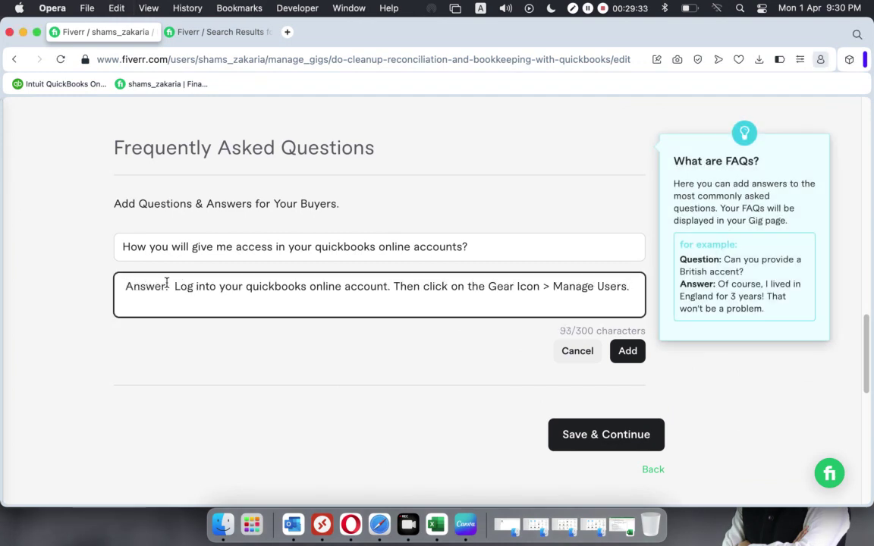
pyautogui.moveTo(174, 288); pyautogui.dragTo(111, 292)
pyautogui.press('BackSpace')
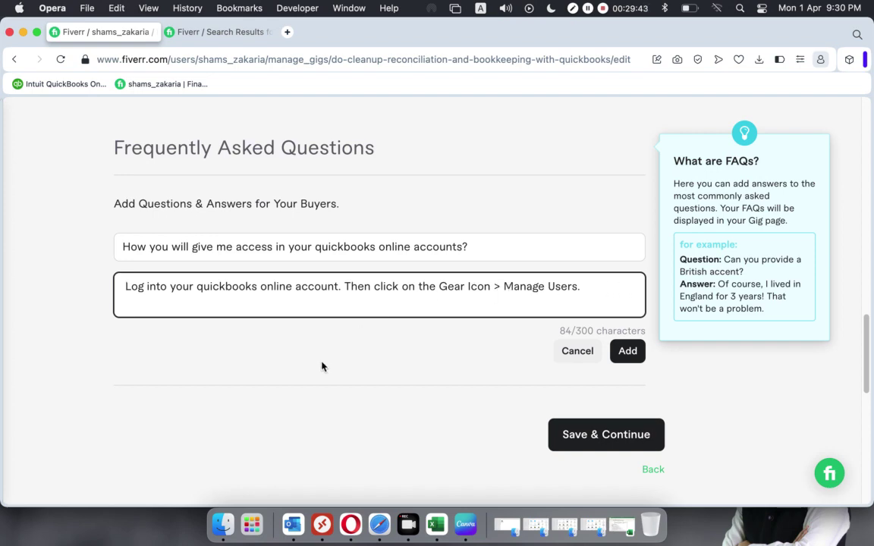
# Switch to the Excel gig list and copy the second line of the first FAQ's answer, about choosing "Add User", from cell C66.
pyautogui.click(429, 516)
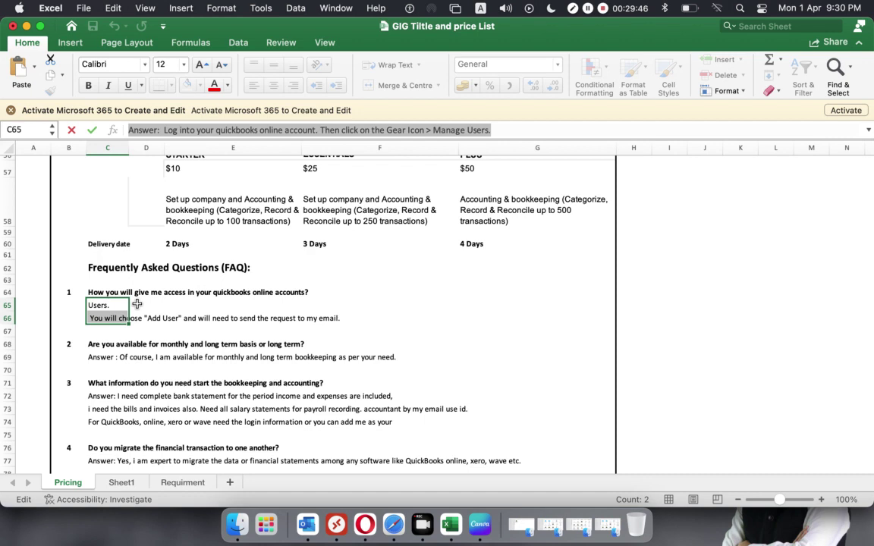
pyautogui.click(181, 331)
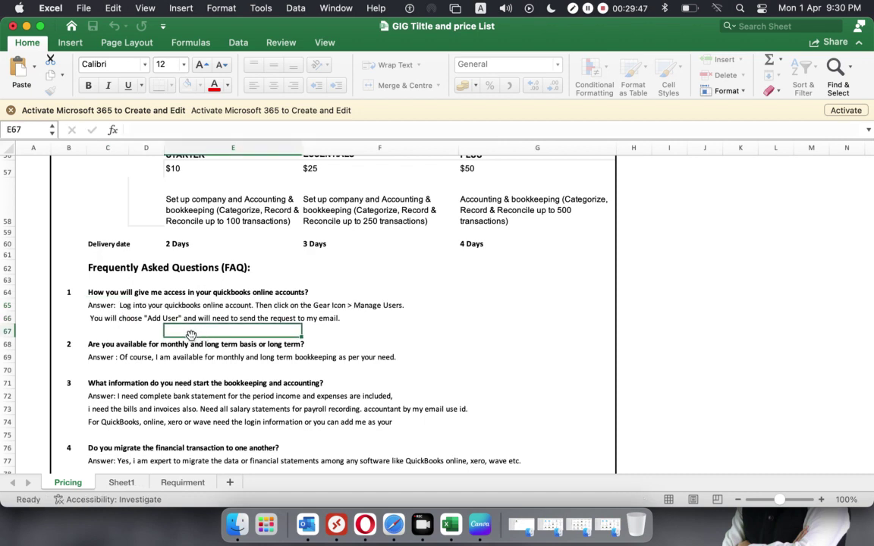
pyautogui.click(104, 318)
pyautogui.moveTo(413, 131); pyautogui.dragTo(129, 141)
pyautogui.press('super+c')
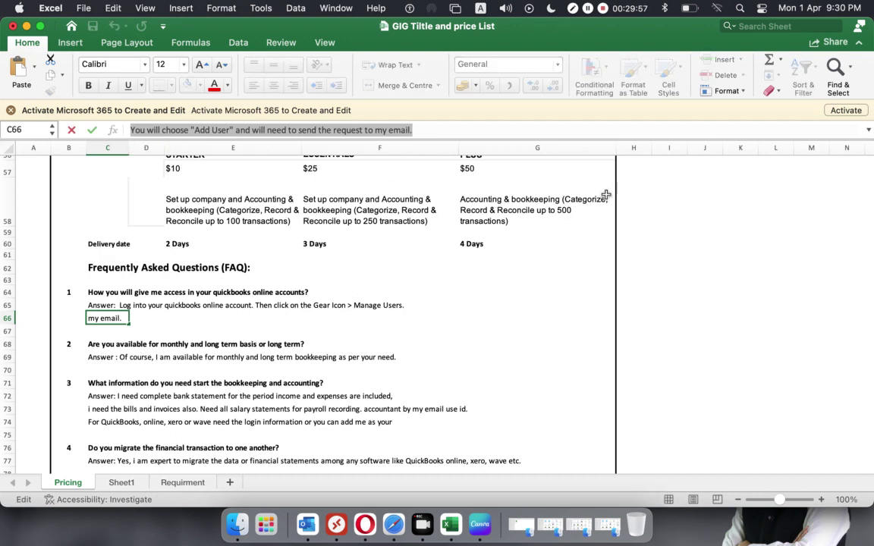
# Return to the Fiverr gig editor in Opera, append the copied line to the first FAQ's answer and add the FAQ.
pyautogui.click(26, 26)
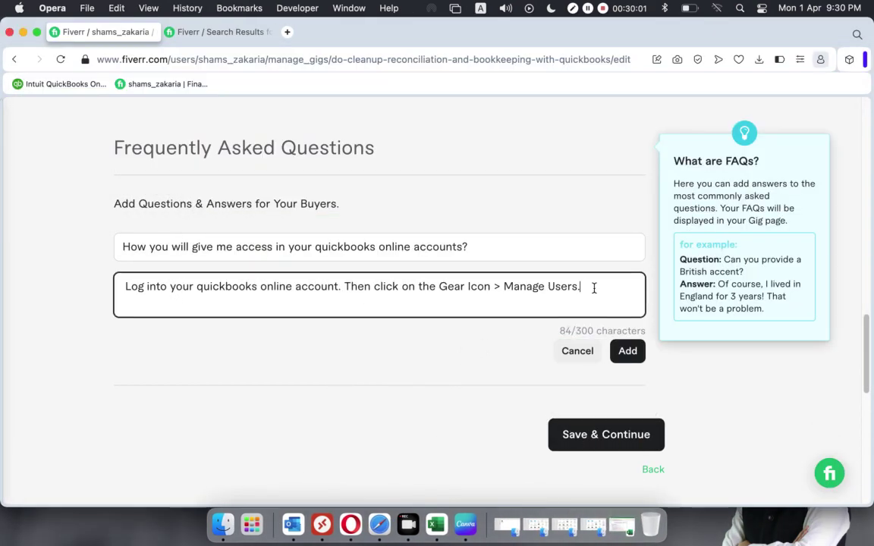
pyautogui.press('super+v')
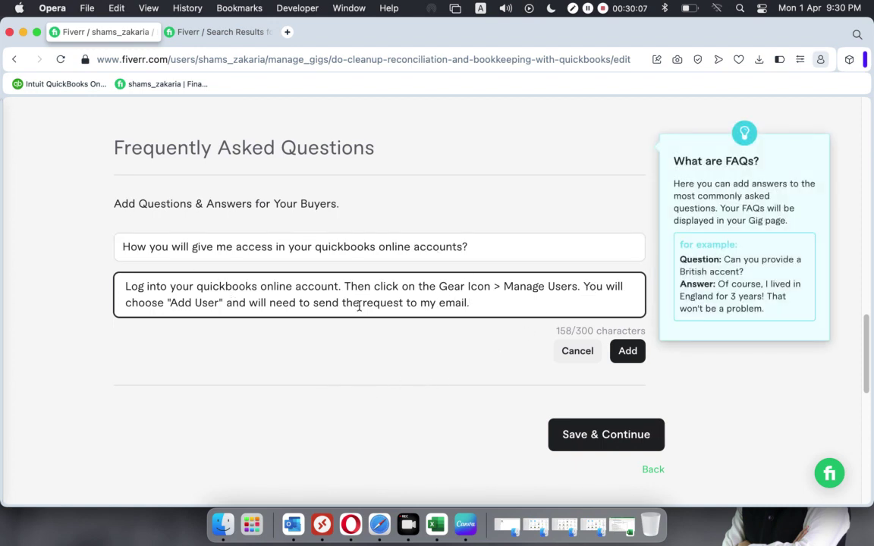
pyautogui.click(625, 350)
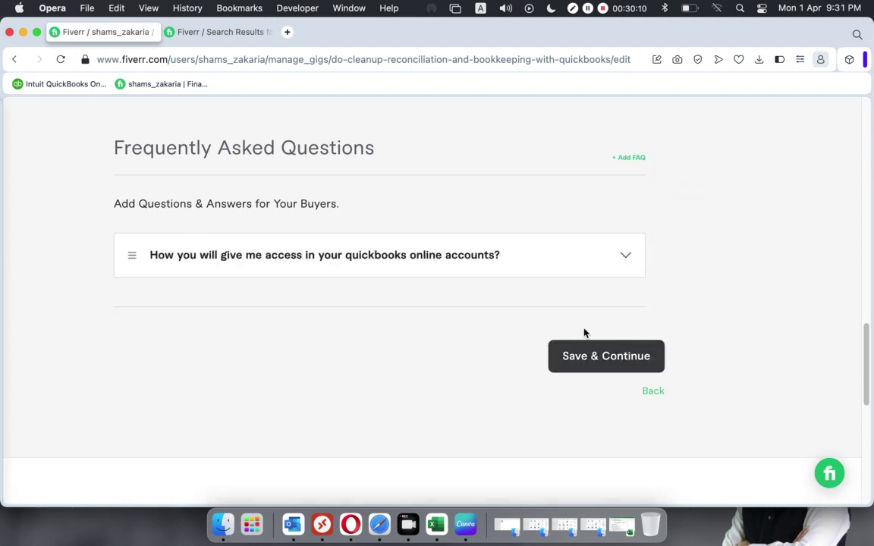
# Expand the saved QuickBooks access FAQ to review its question and answer, and close it without changes.
pyautogui.moveTo(156, 266)
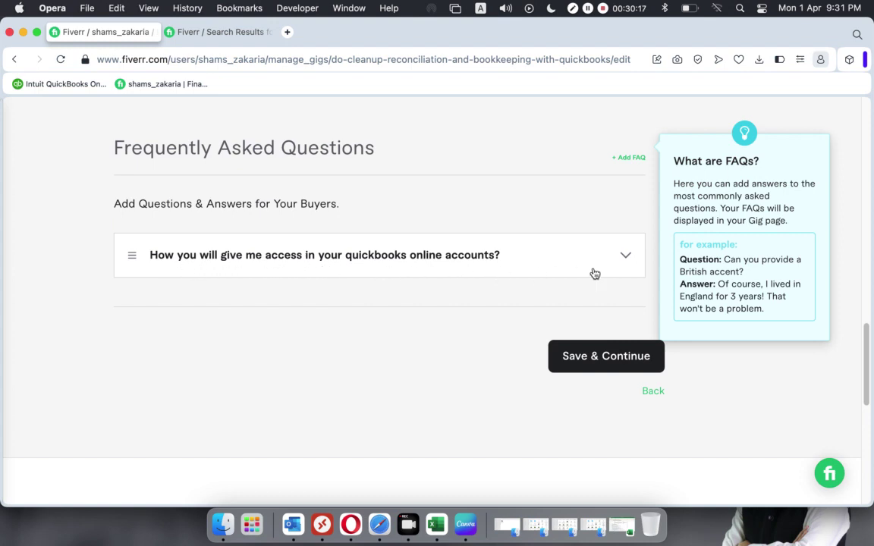
pyautogui.click(625, 255)
pyautogui.click(211, 324)
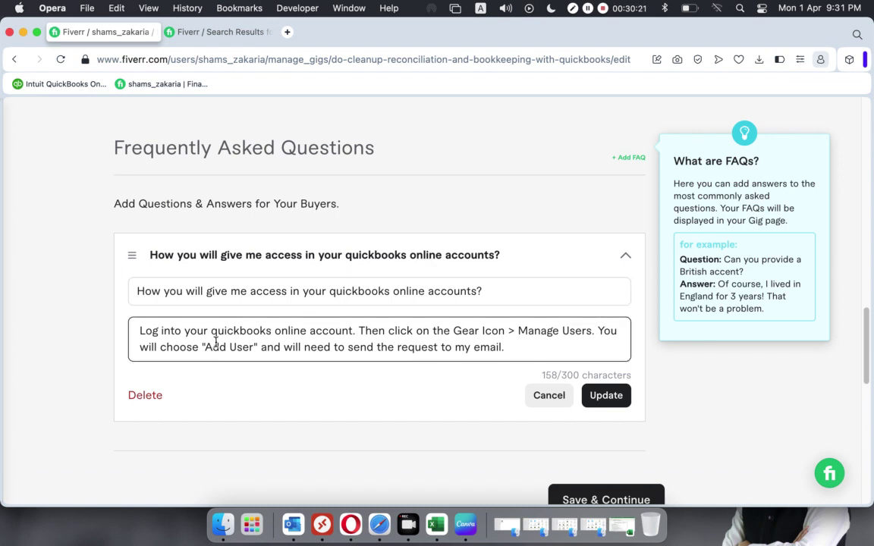
pyautogui.click(72, 395)
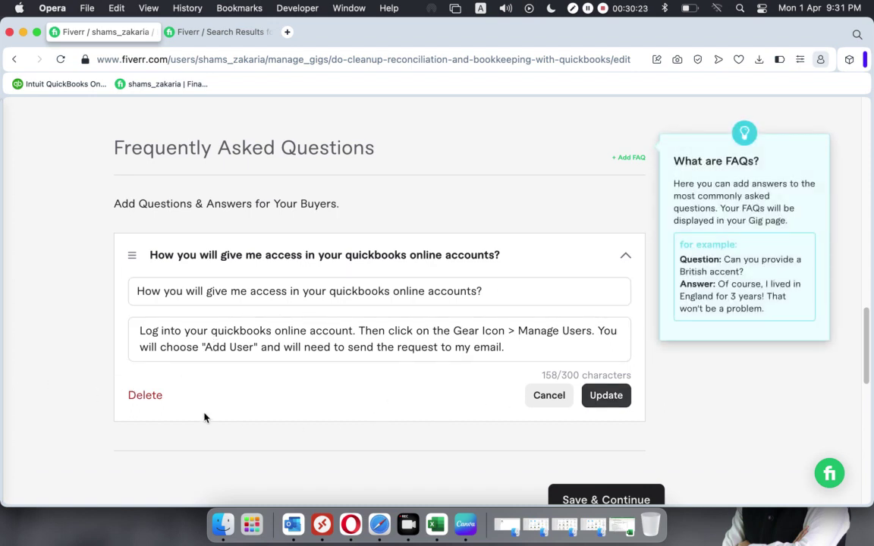
pyautogui.click(548, 395)
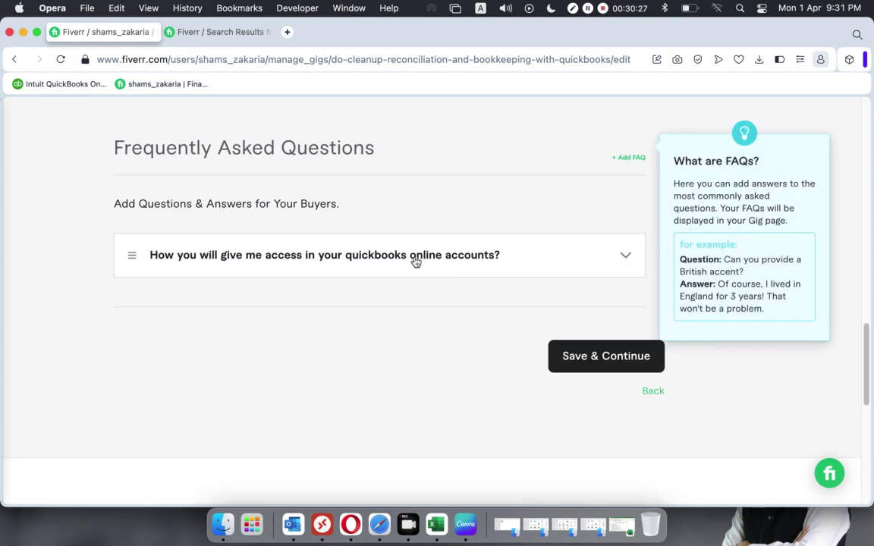
# Start a new FAQ entry, and in Excel copy "Are you available for monthly and long term basis or long term?" from cell C68.
pyautogui.click(628, 160)
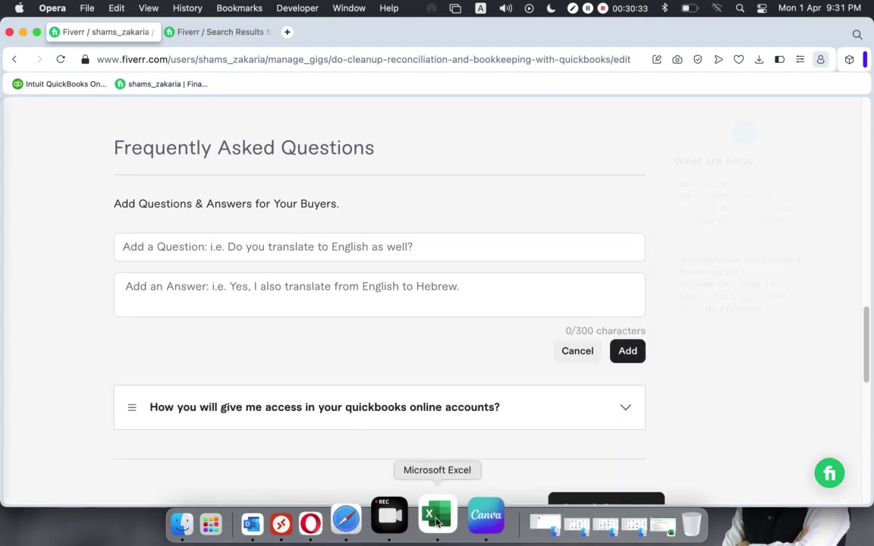
pyautogui.click(437, 520)
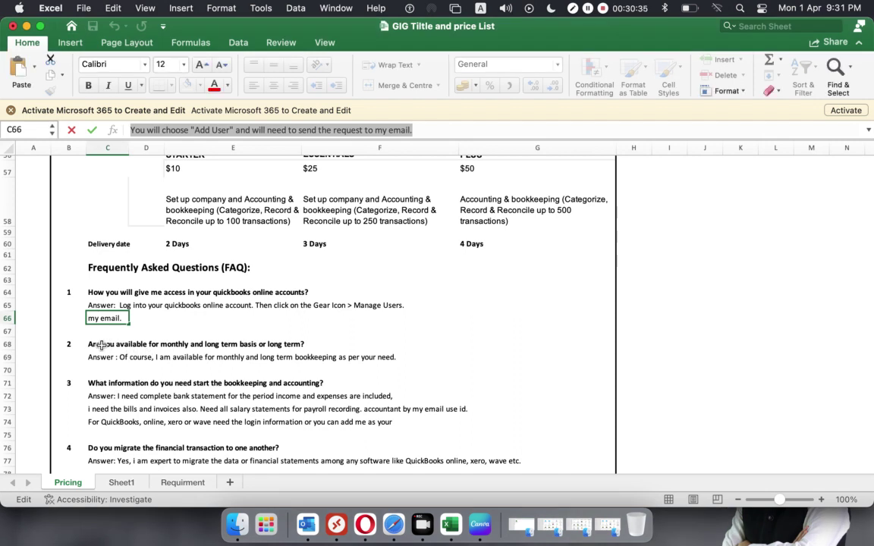
pyautogui.click(101, 345)
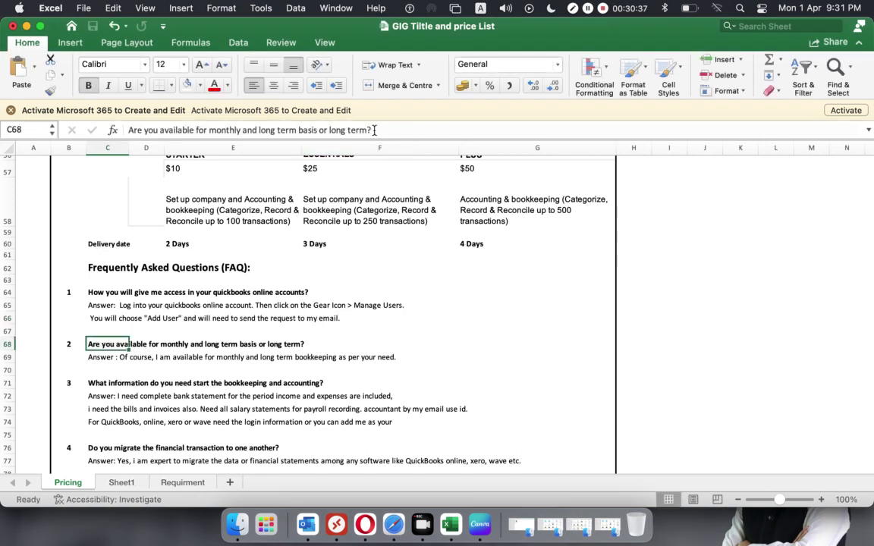
pyautogui.moveTo(384, 129); pyautogui.dragTo(101, 133)
pyautogui.press('super+c')
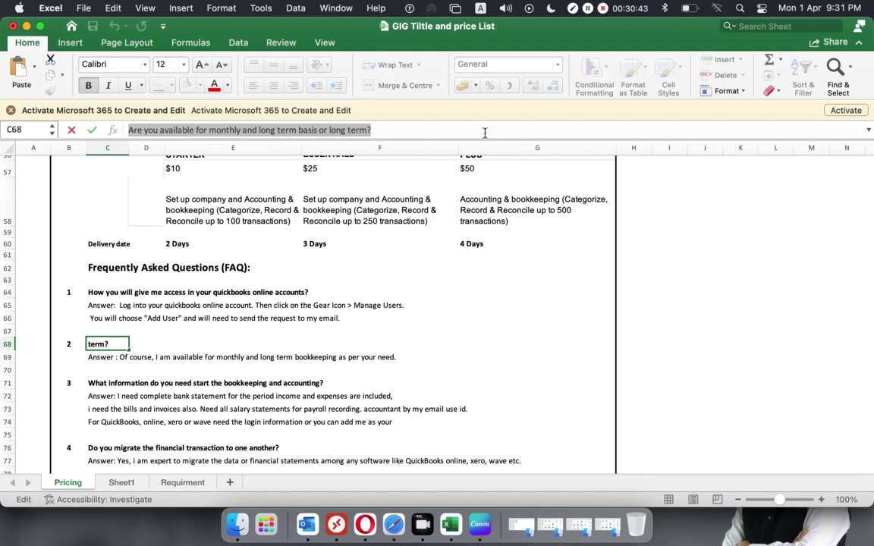
# Return to Fiverr in Opera and paste the copied monthly and long term availability question into the new FAQ's question.
pyautogui.click(27, 27)
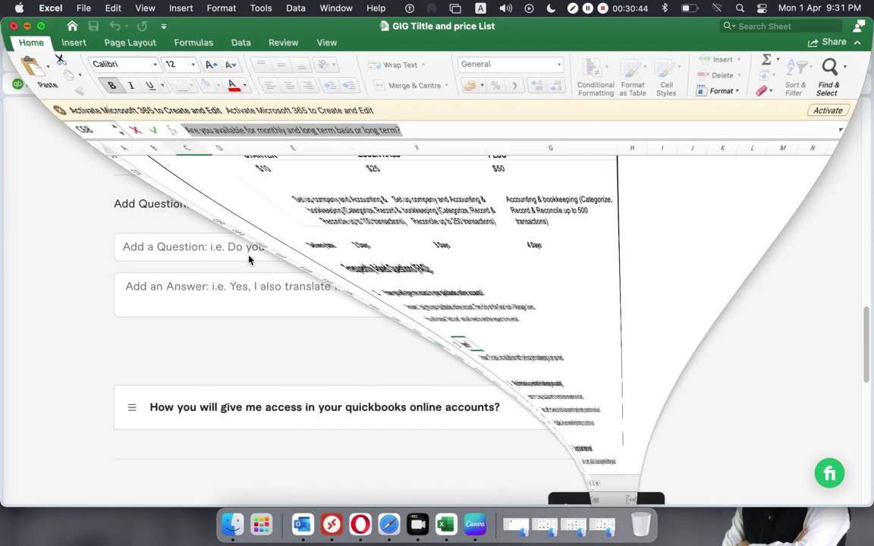
pyautogui.click(158, 248)
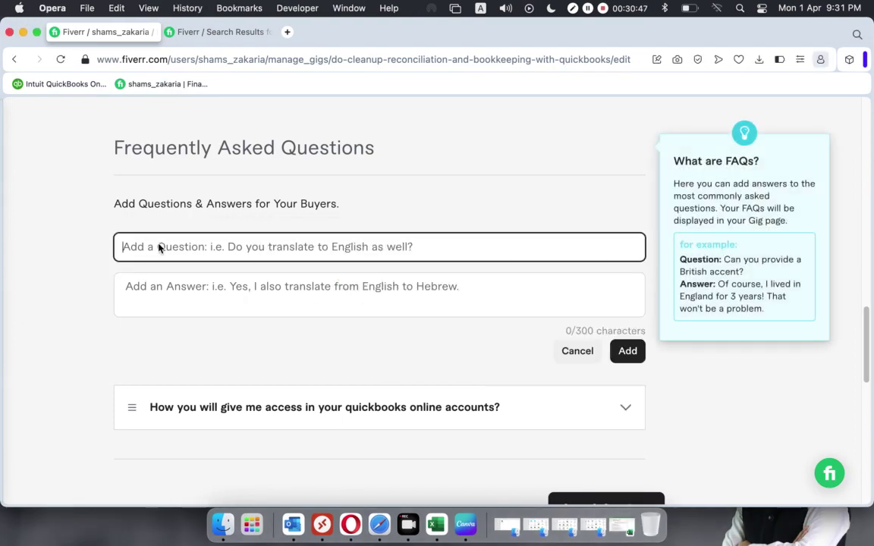
pyautogui.press('super+v')
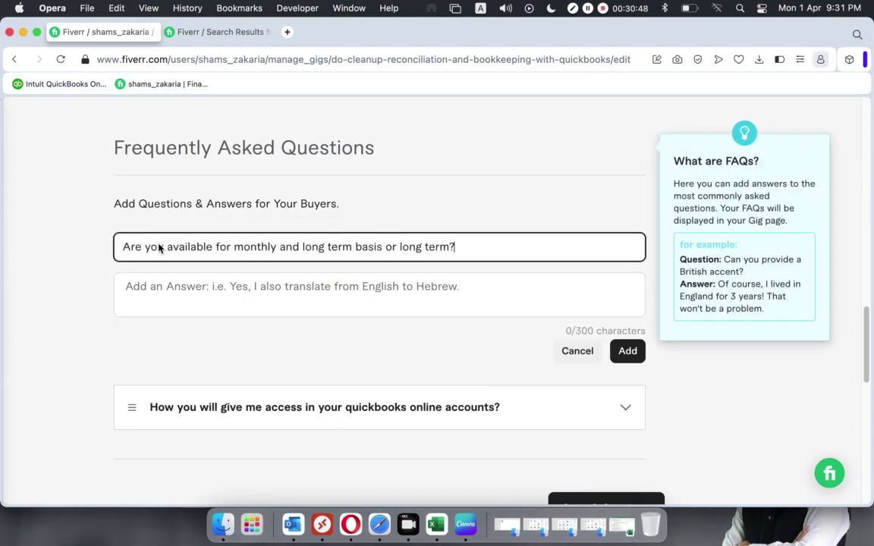
# Switch to Excel and copy the second FAQ's answer about monthly and long term bookkeeping from cell C69.
pyautogui.click(436, 524)
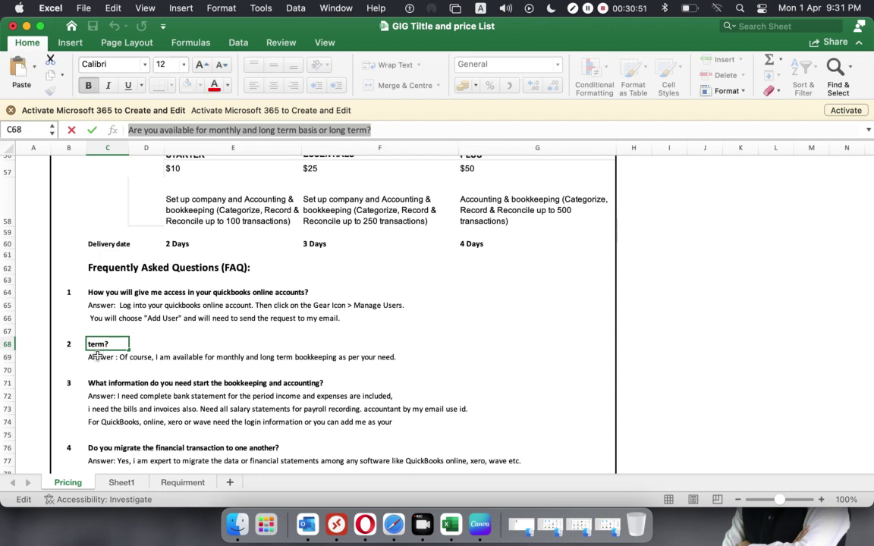
pyautogui.click(101, 357)
pyautogui.moveTo(479, 130); pyautogui.dragTo(102, 130)
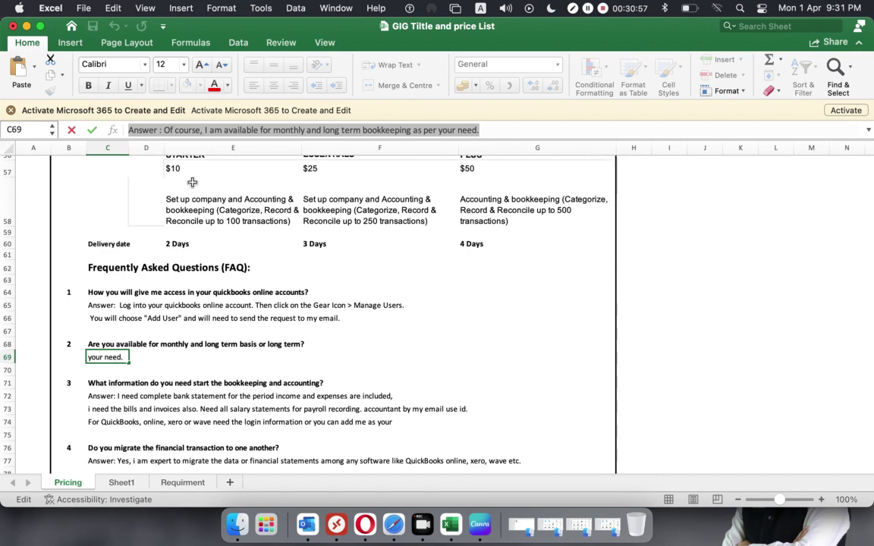
# In Opera, paste the availability answer, delete its "Answer :" prefix and add the second FAQ to the gig.
pyautogui.click(26, 26)
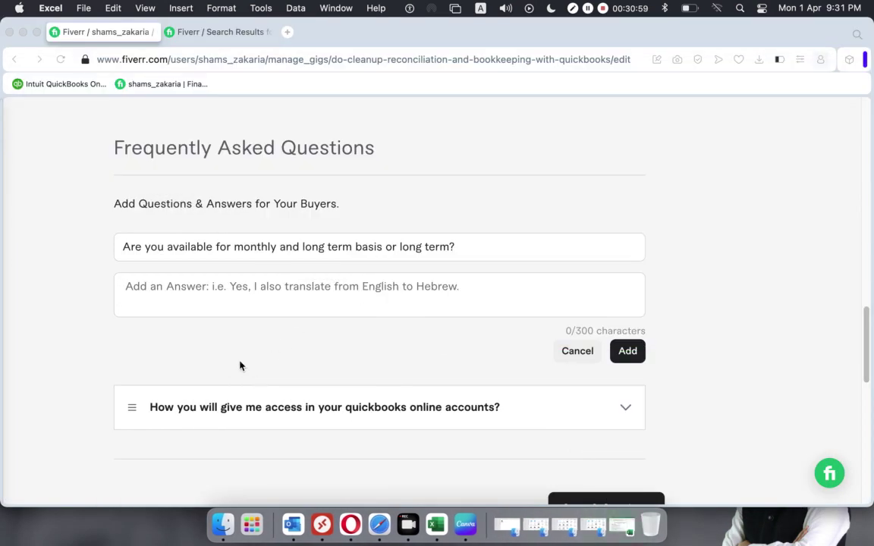
pyautogui.click(161, 287)
pyautogui.press('super+v')
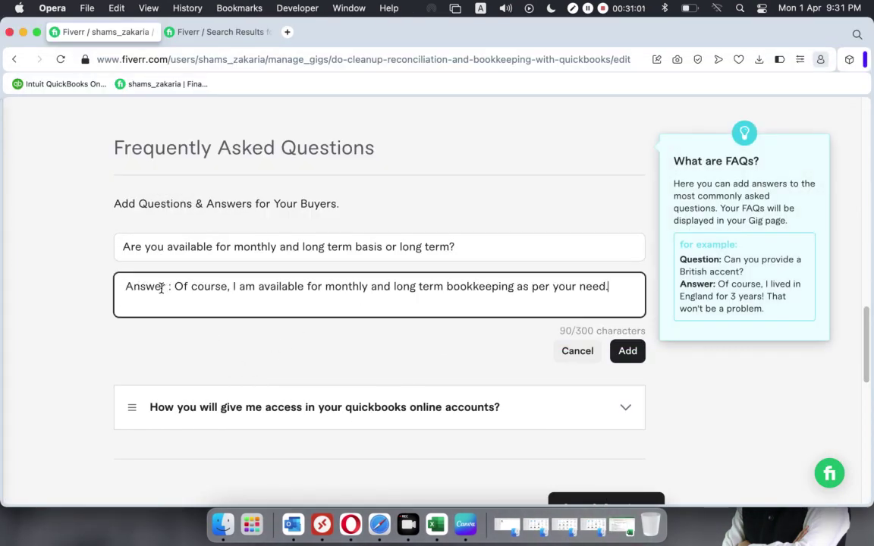
pyautogui.moveTo(129, 286); pyautogui.dragTo(70, 289)
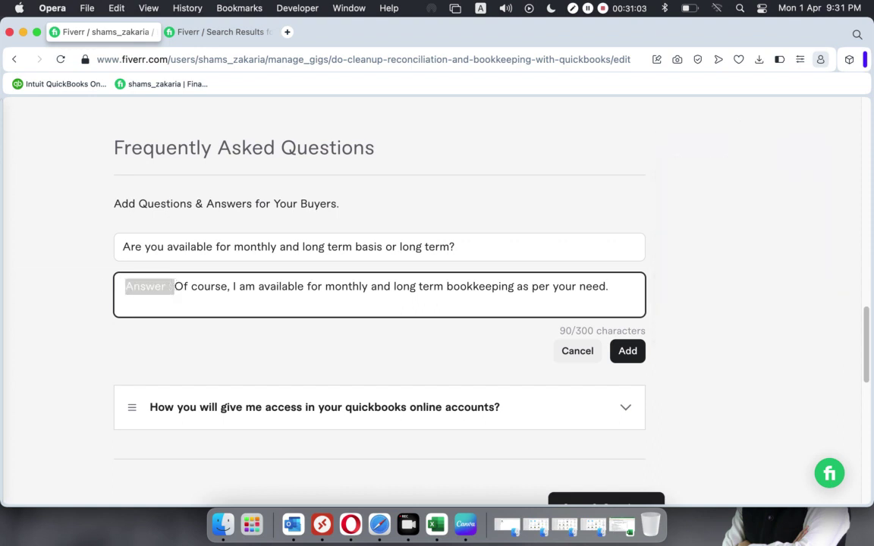
pyautogui.press('BackSpace')
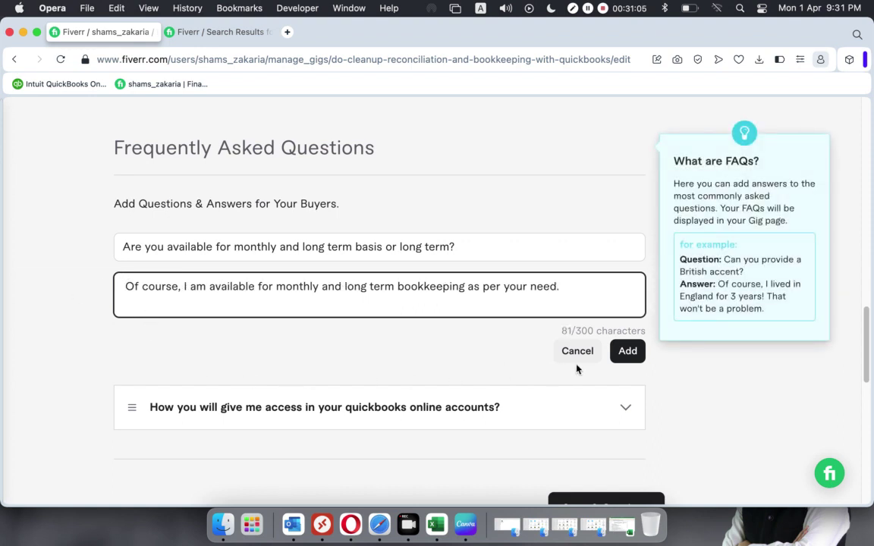
pyautogui.click(625, 356)
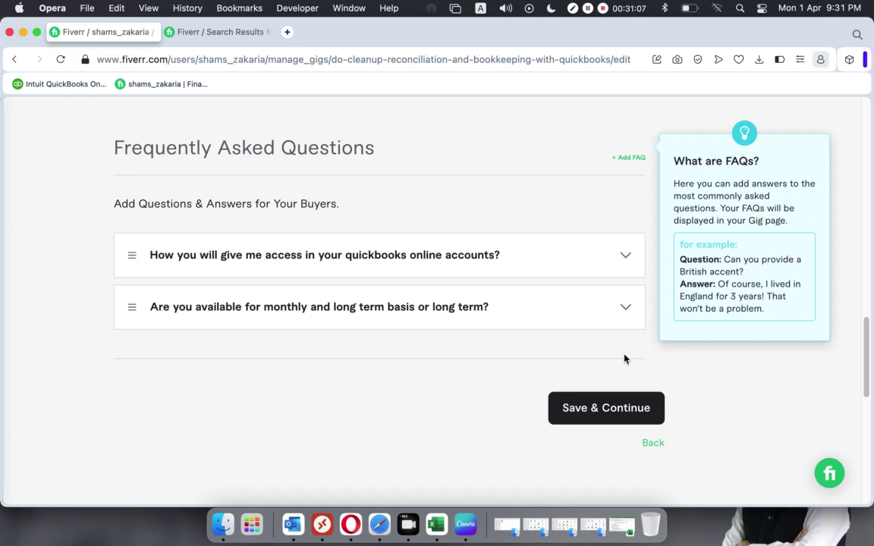
# Start a third FAQ entry, and in Excel copy "What information do you need start the bookkeeping and accounting?" from cell C71.
pyautogui.click(636, 158)
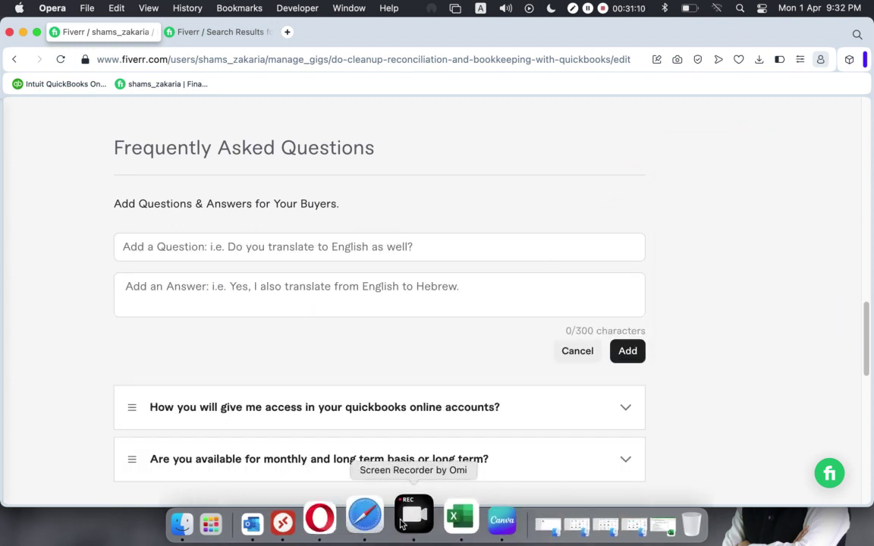
pyautogui.click(437, 524)
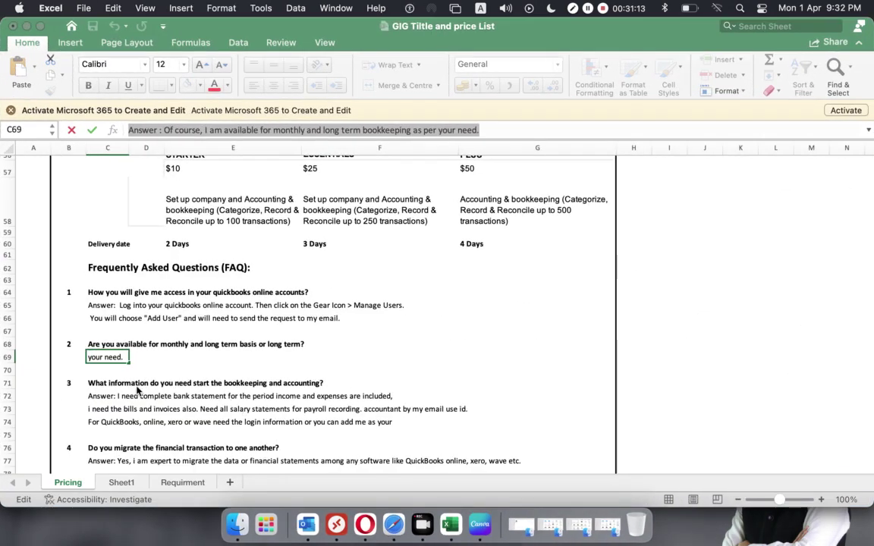
pyautogui.click(98, 383)
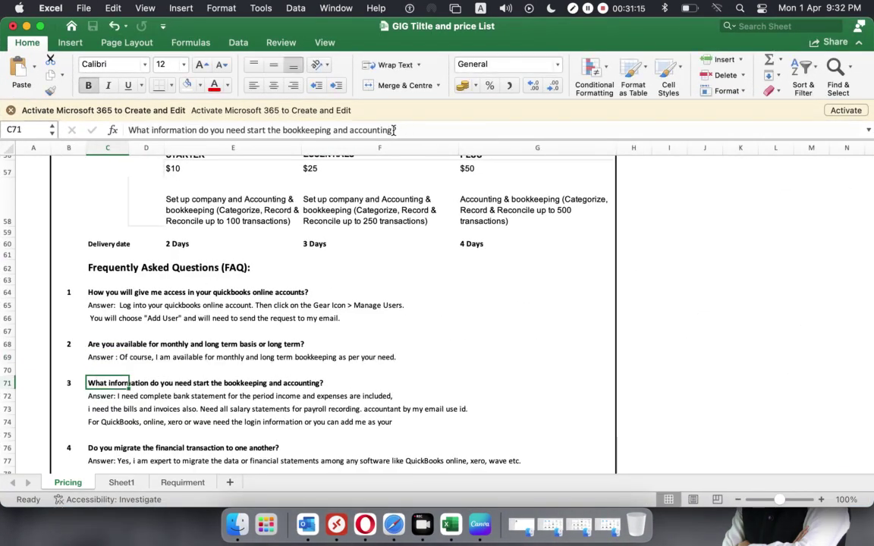
pyautogui.moveTo(393, 130); pyautogui.dragTo(127, 131)
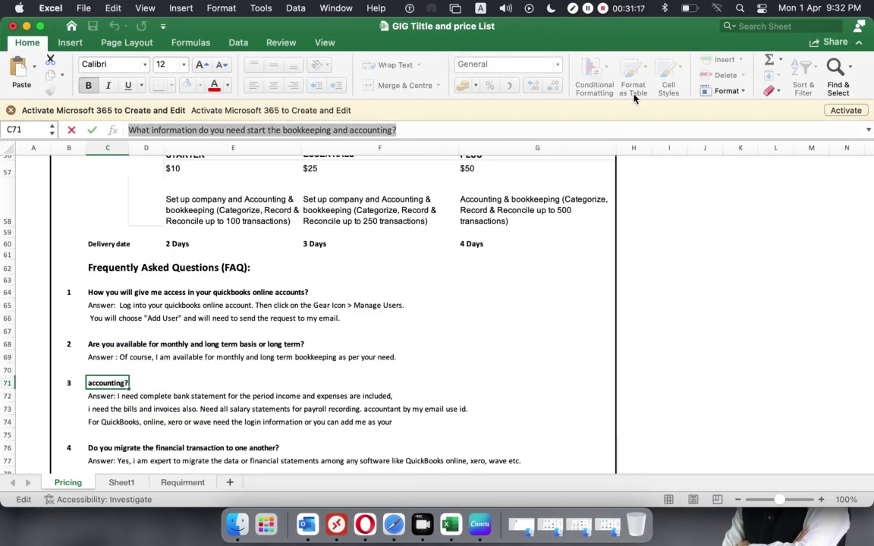
# Switch to Opera and paste the copied question about required bookkeeping information into the third FAQ's question.
pyautogui.click(365, 525)
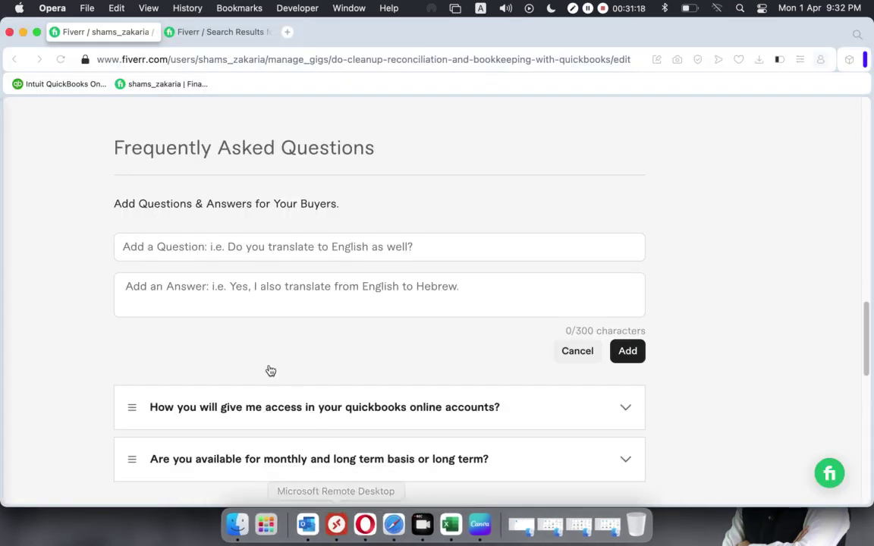
pyautogui.click(162, 244)
pyautogui.press('super+v')
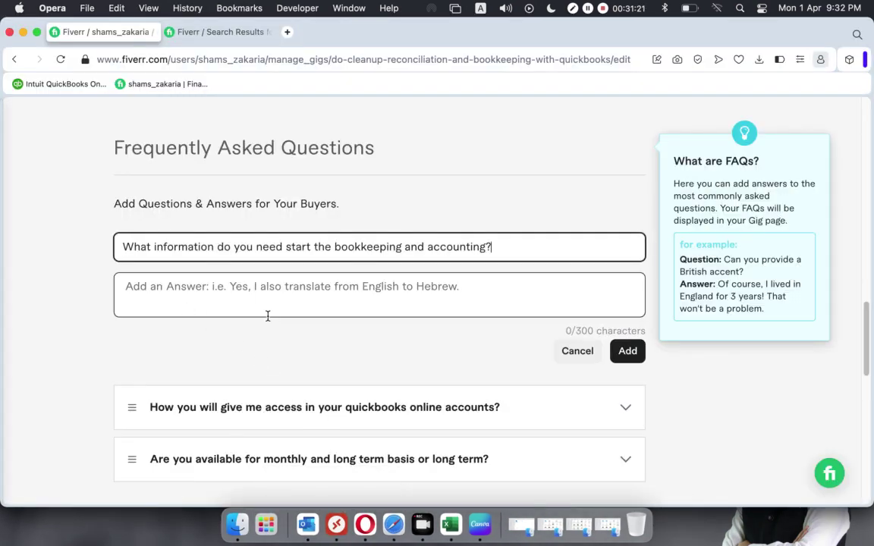
# Switch to Excel and copy the first line of the third FAQ's answer, about the complete bank statement, from cell C72.
pyautogui.click(455, 517)
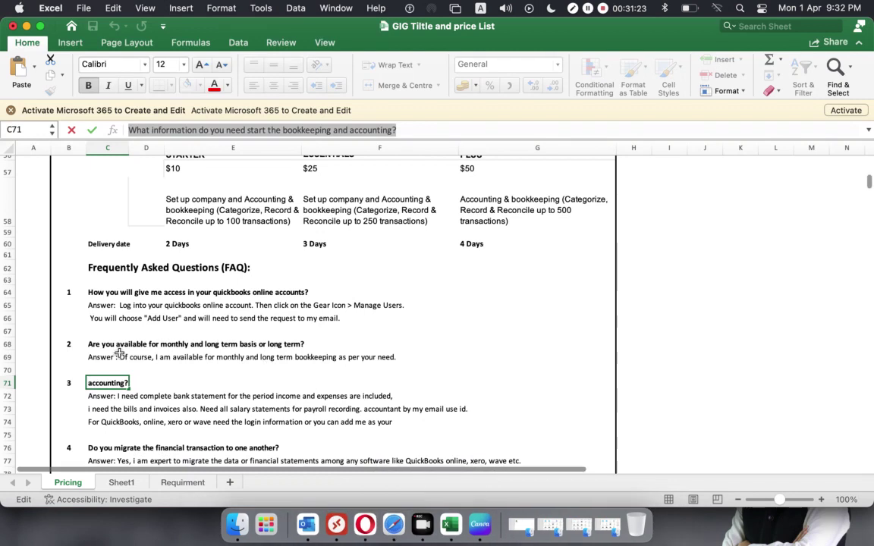
pyautogui.click(106, 395)
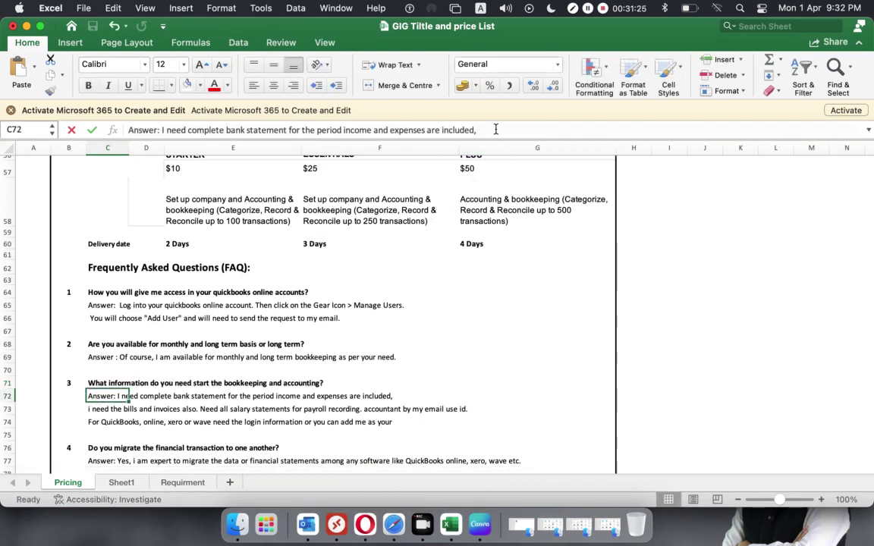
pyautogui.moveTo(493, 130); pyautogui.dragTo(122, 130)
pyautogui.press('super+c')
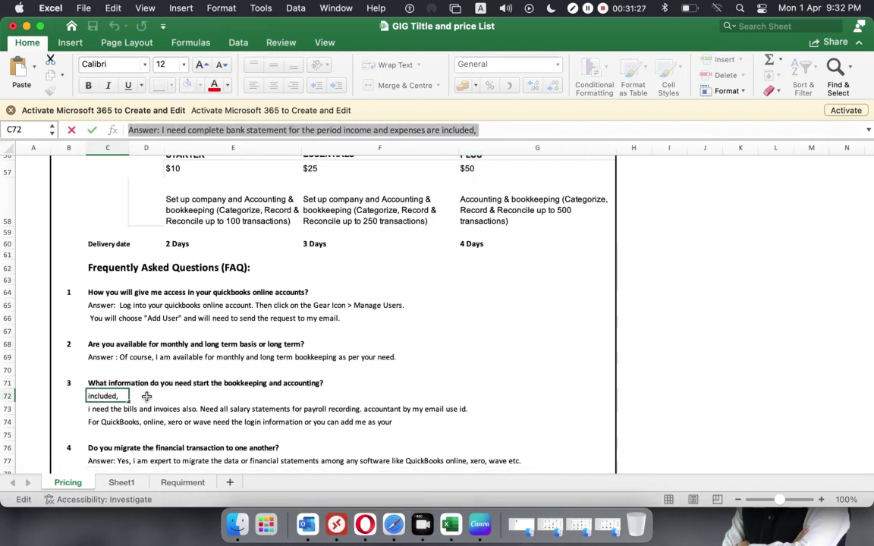
# Return to Opera and paste the copied bank statement line into the third FAQ's answer.
pyautogui.click(26, 26)
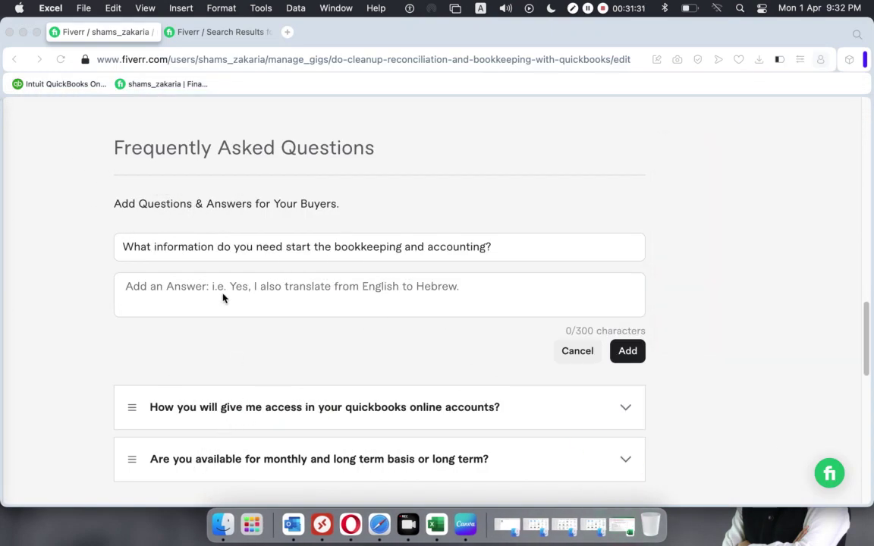
pyautogui.click(217, 289)
pyautogui.press('super+v')
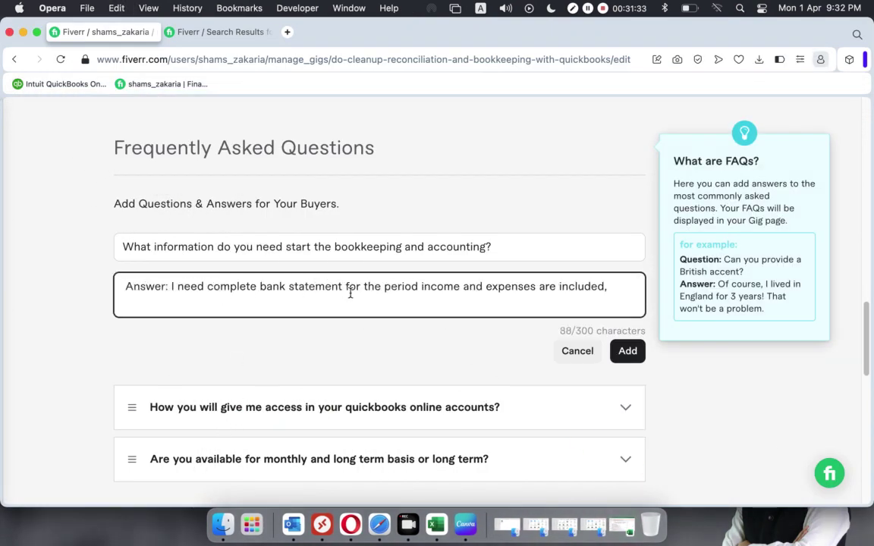
# Remove the "Answer:" label from the third FAQ's answer so the text begins with "I need complete bank statement".
pyautogui.click(221, 385)
pyautogui.click(162, 284)
pyautogui.moveTo(174, 287); pyautogui.dragTo(115, 286)
pyautogui.press('BackSpace')
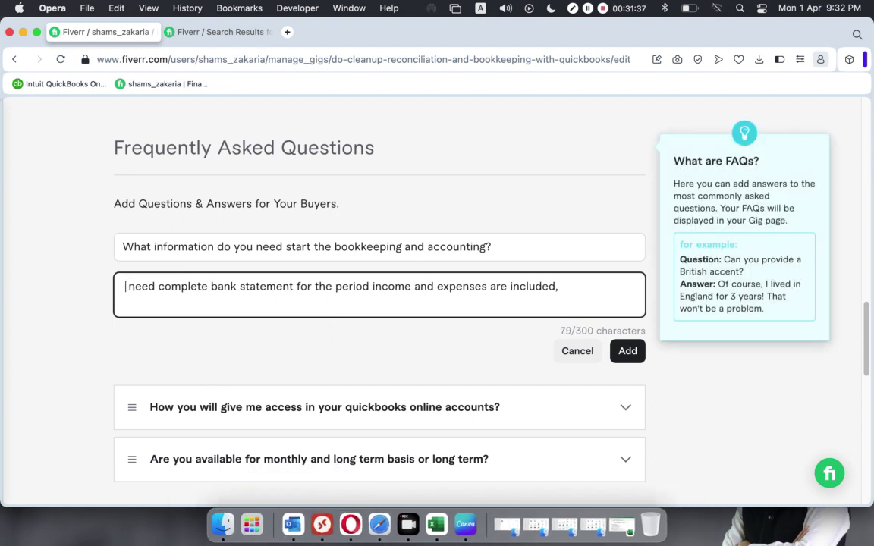
pyautogui.write('I')
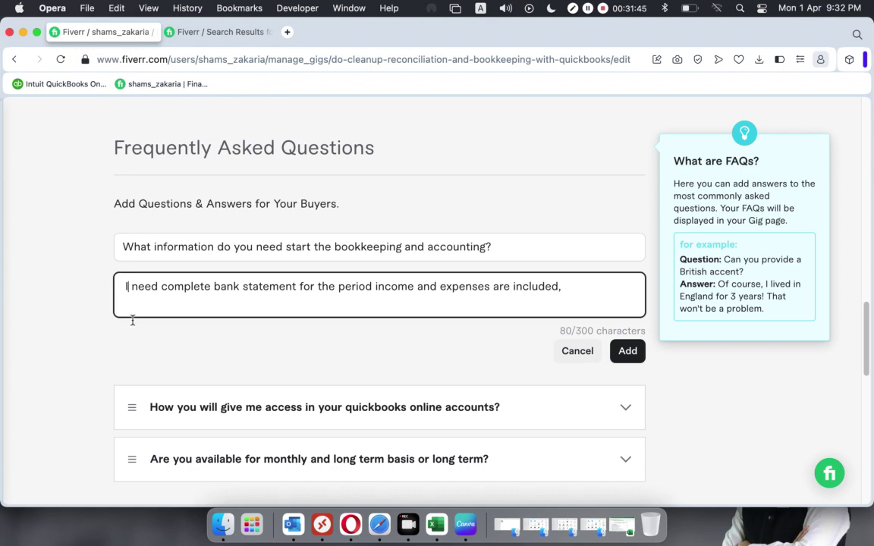
# Copy the bills, invoices and salary statements line from cell C73 in Excel and append it to the third FAQ's answer in Opera.
pyautogui.click(436, 524)
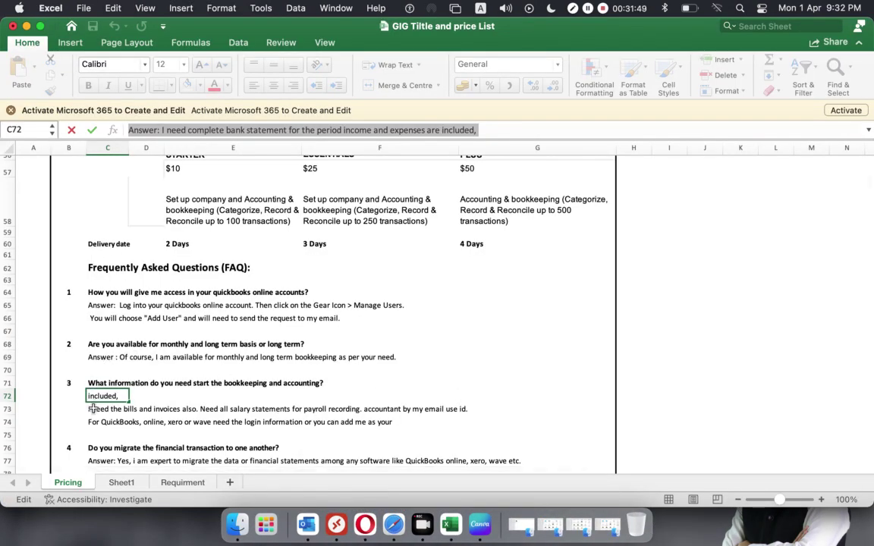
pyautogui.click(93, 410)
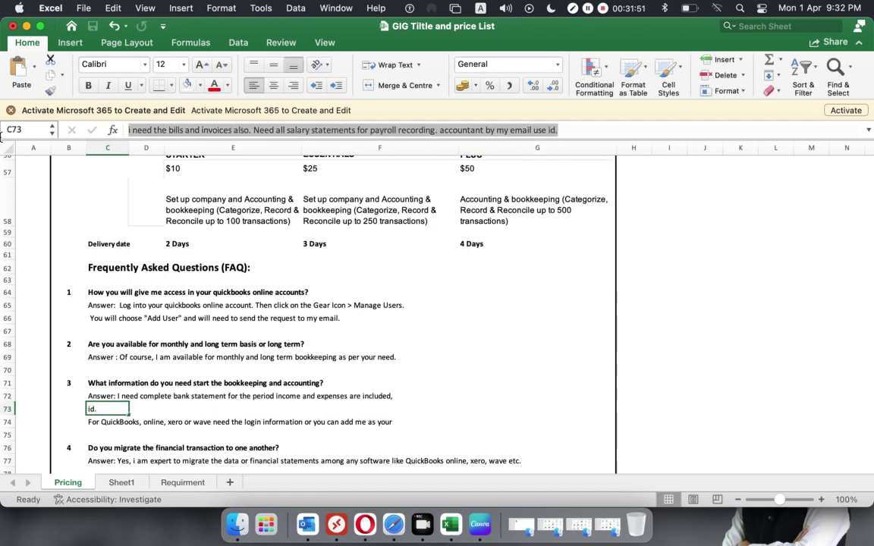
pyautogui.press('F2')
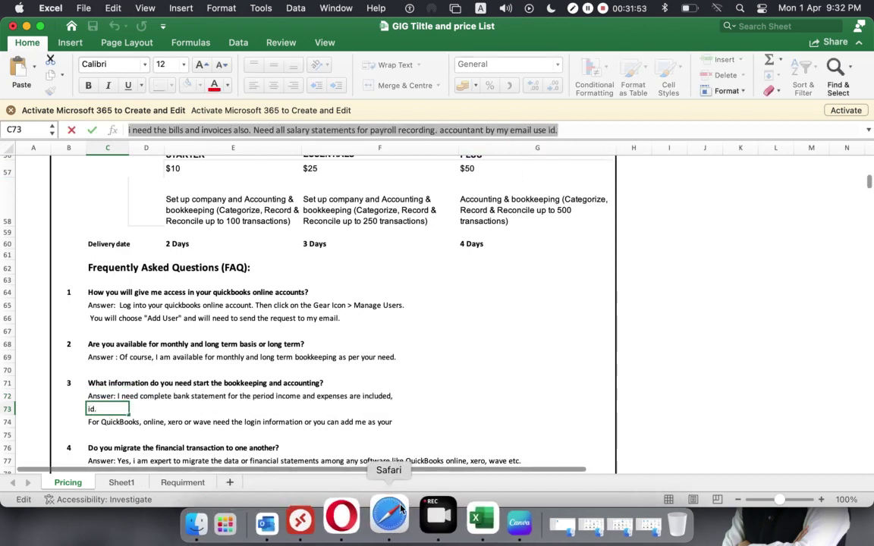
pyautogui.click(370, 518)
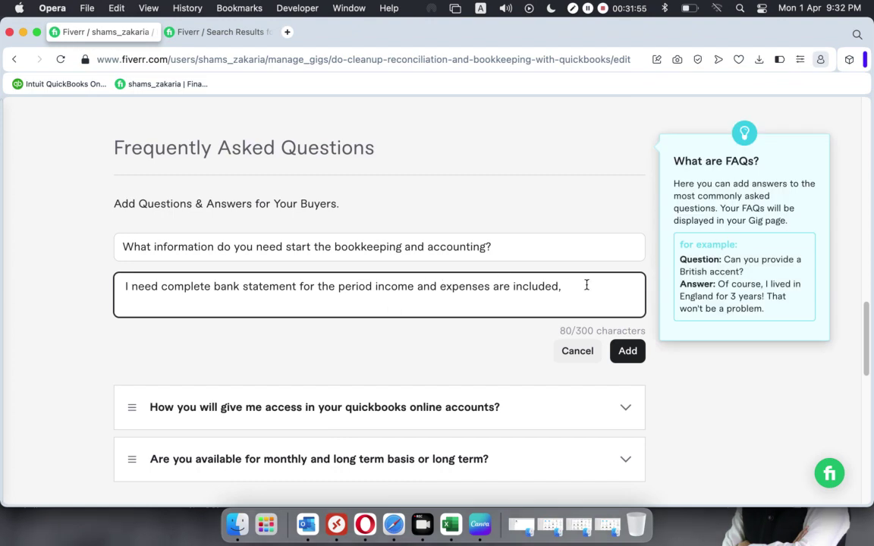
pyautogui.press('super+v')
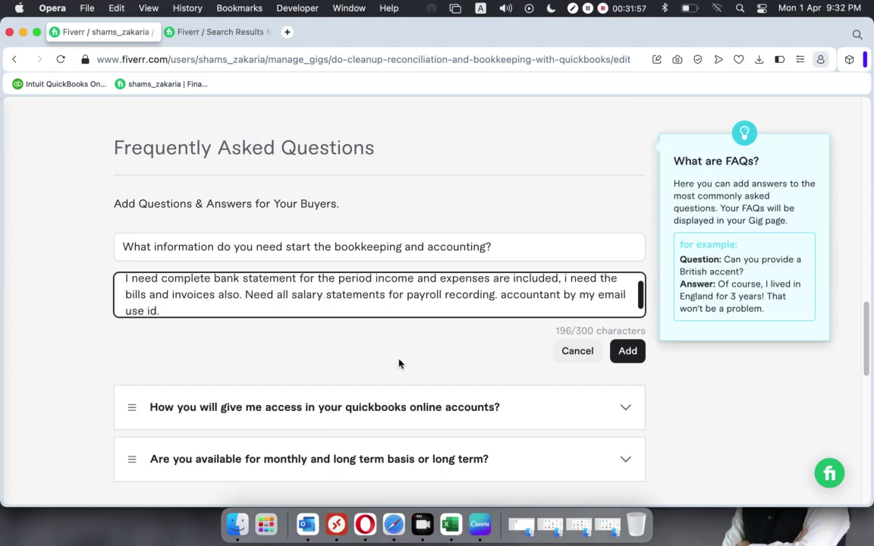
# Copy the QuickBooks, xero or wave login information line from cell C74 in Excel and append it to the third FAQ's answer in Opera.
pyautogui.click(451, 525)
pyautogui.press('Return')
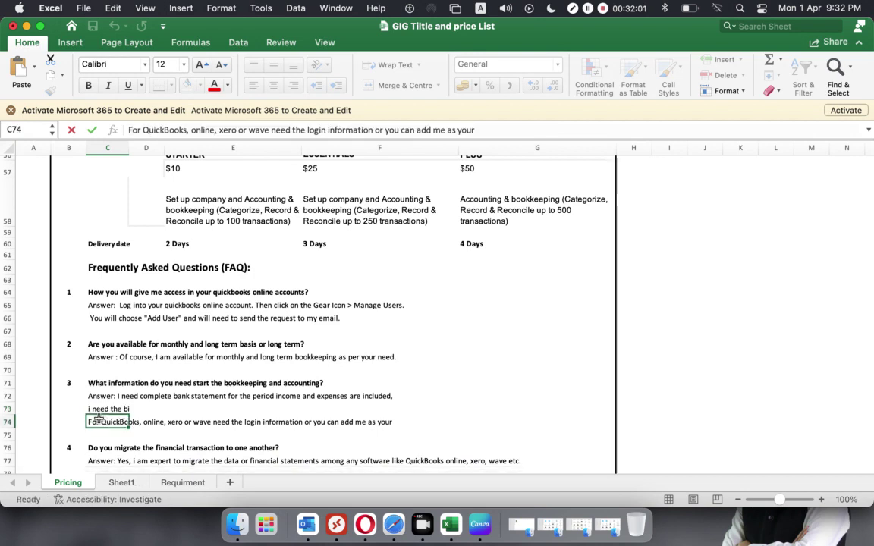
pyautogui.moveTo(476, 130); pyautogui.dragTo(117, 141)
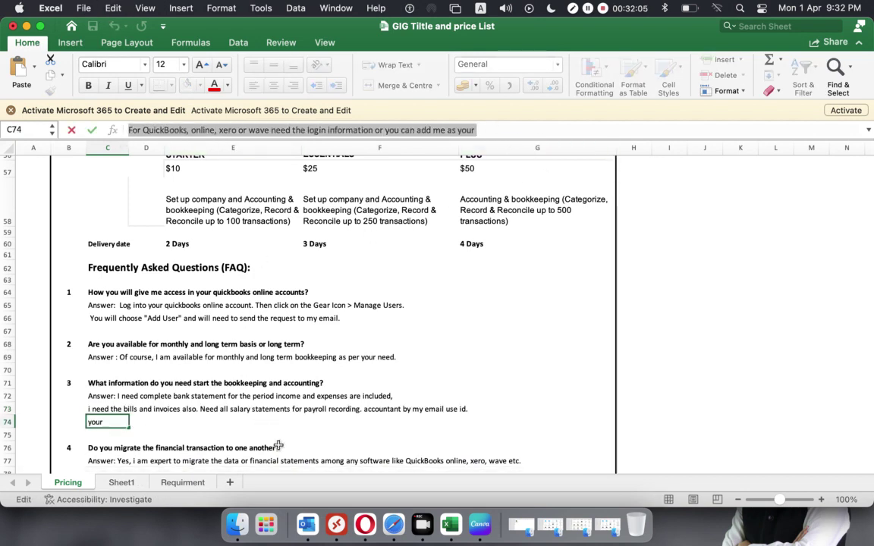
pyautogui.click(374, 520)
pyautogui.click(236, 299)
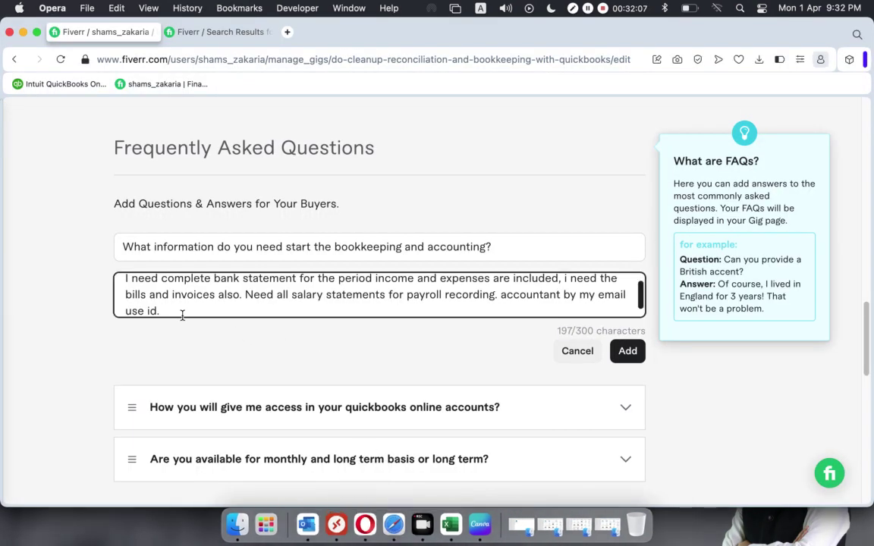
pyautogui.press('super+v')
# Review the third FAQ's full answer and compare its ending with the source text in Excel row 74.
pyautogui.scroll(2, 190, 304)
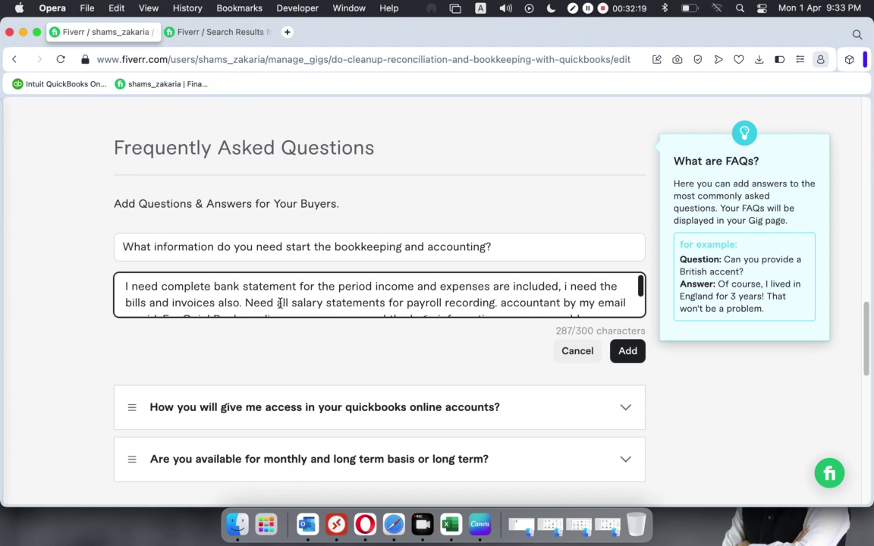
pyautogui.scroll(-1, 280, 304)
pyautogui.scroll(-2, 280, 303)
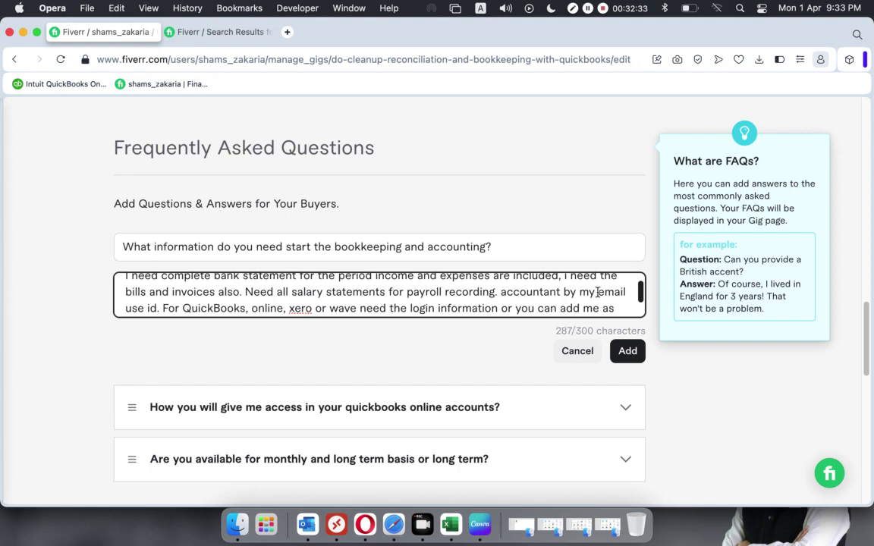
pyautogui.write('your')
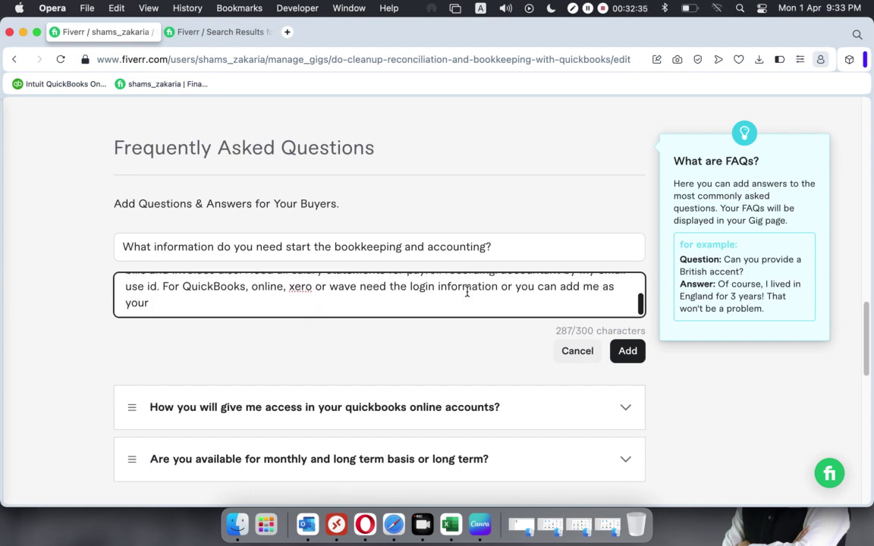
pyautogui.scroll(-5, 382, 361)
pyautogui.scroll(8, 357, 365)
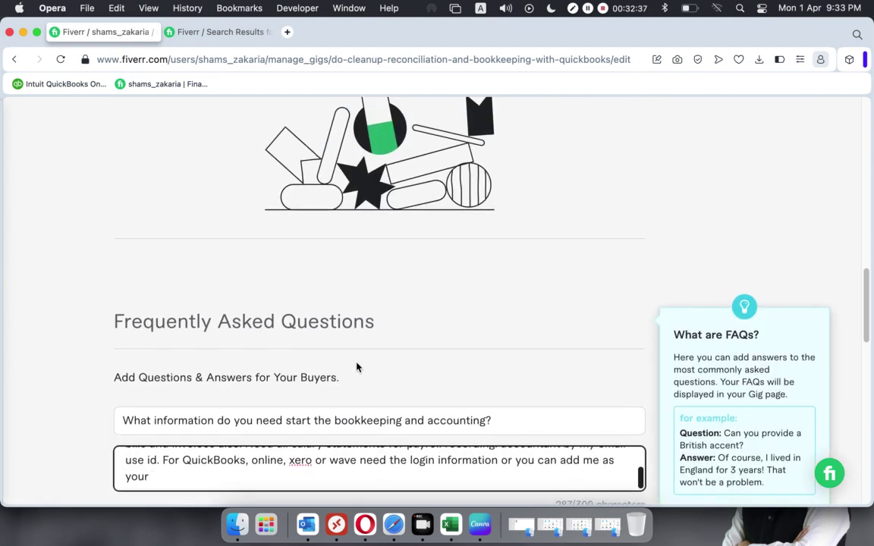
pyautogui.scroll(-3, 358, 365)
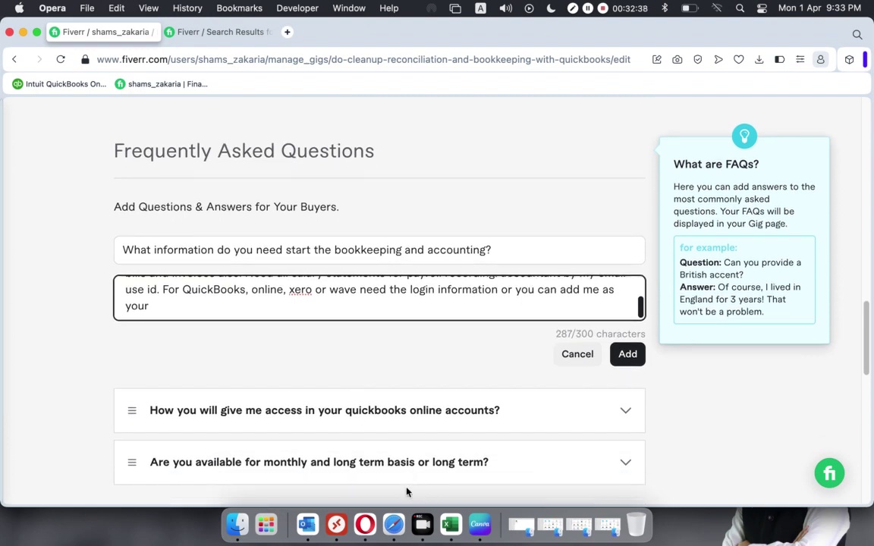
pyautogui.click(451, 524)
pyautogui.click(177, 434)
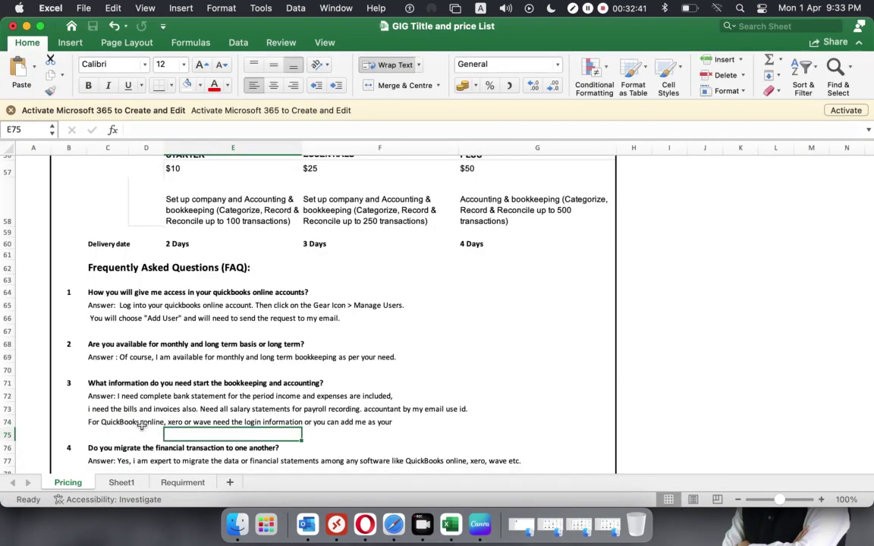
pyautogui.click(27, 26)
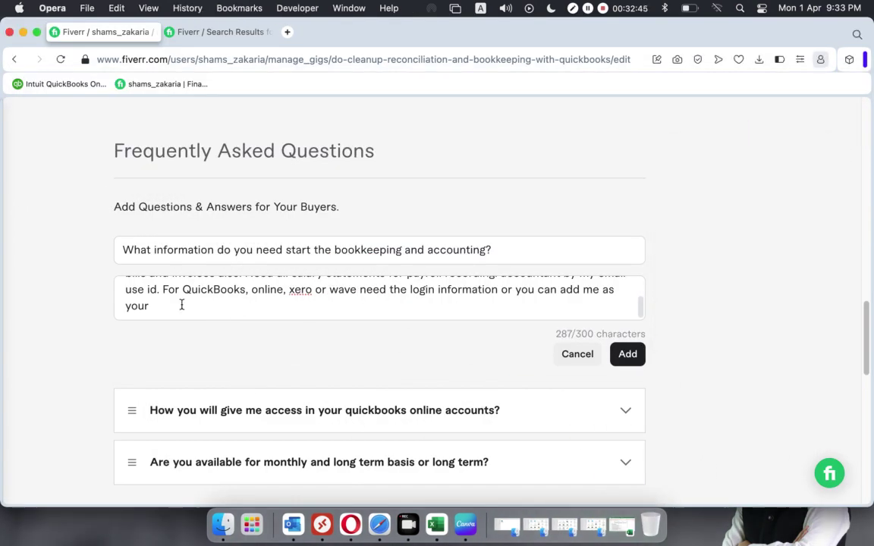
# Complete the third FAQ's answer with the word "account." and add the FAQ to the gig.
pyautogui.click(182, 305)
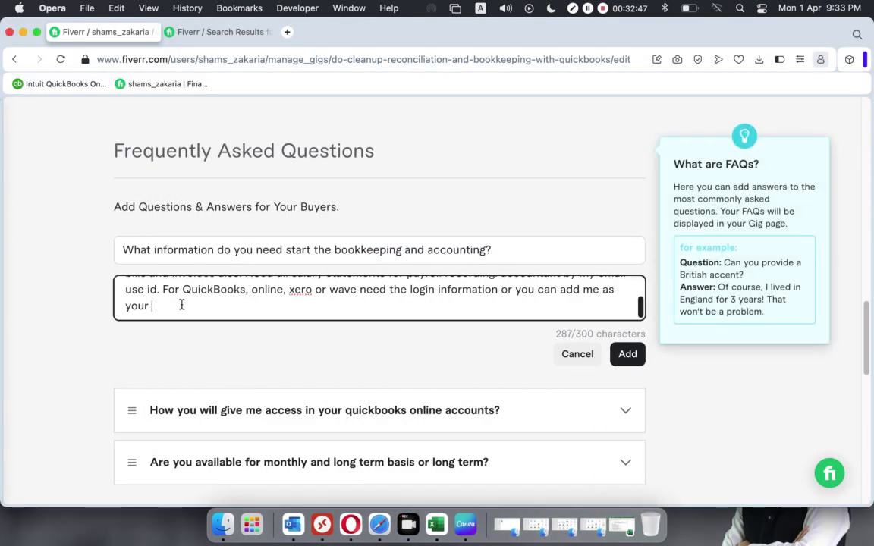
pyautogui.write('account.')
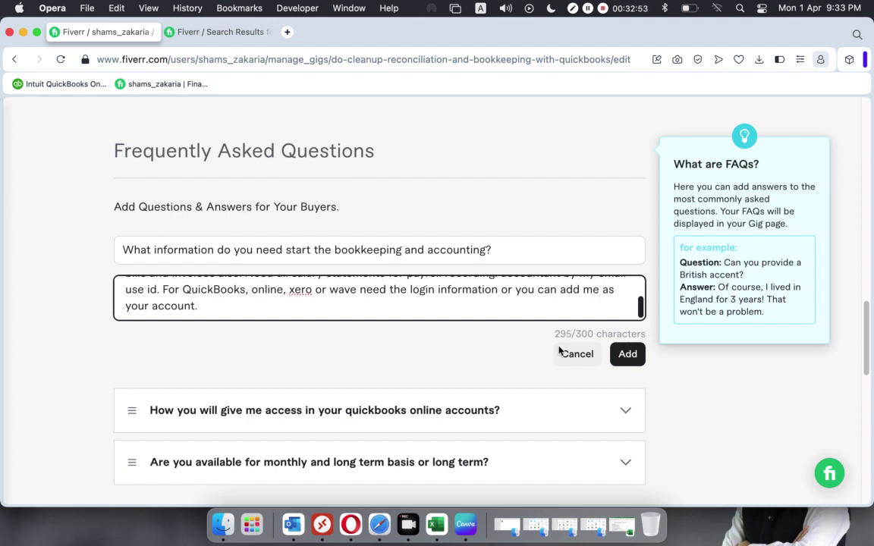
pyautogui.click(632, 355)
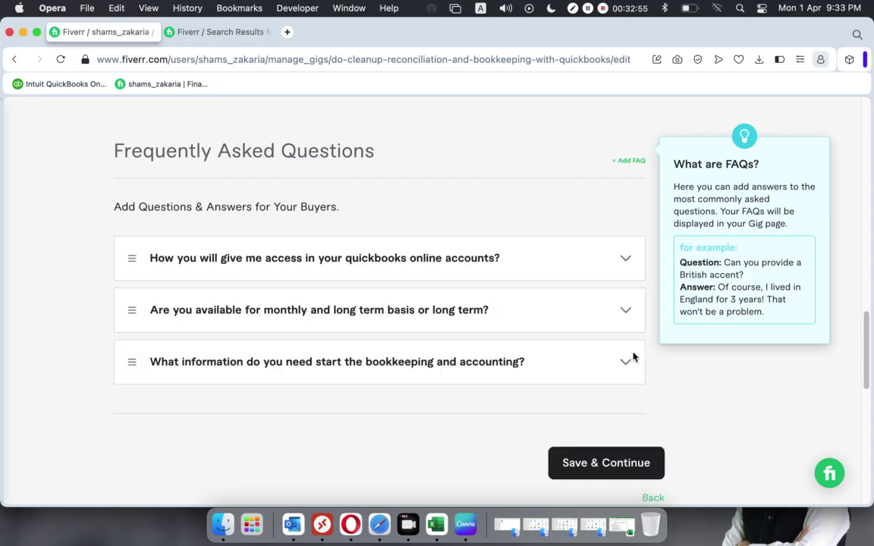
# Start a fourth FAQ entry, and in Excel copy "Do you migrate the financial transaction to one another?" from cell C76.
pyautogui.click(629, 160)
pyautogui.click(432, 516)
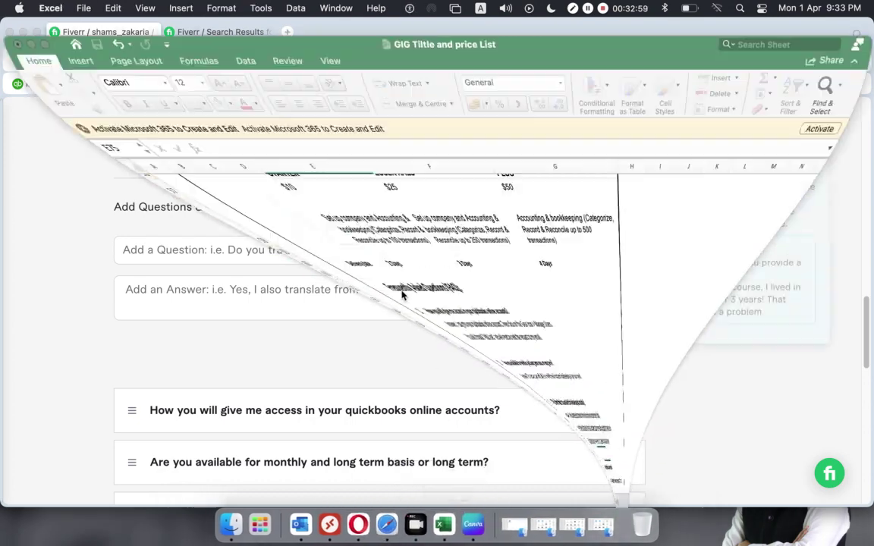
pyautogui.scroll(-1, 122, 361)
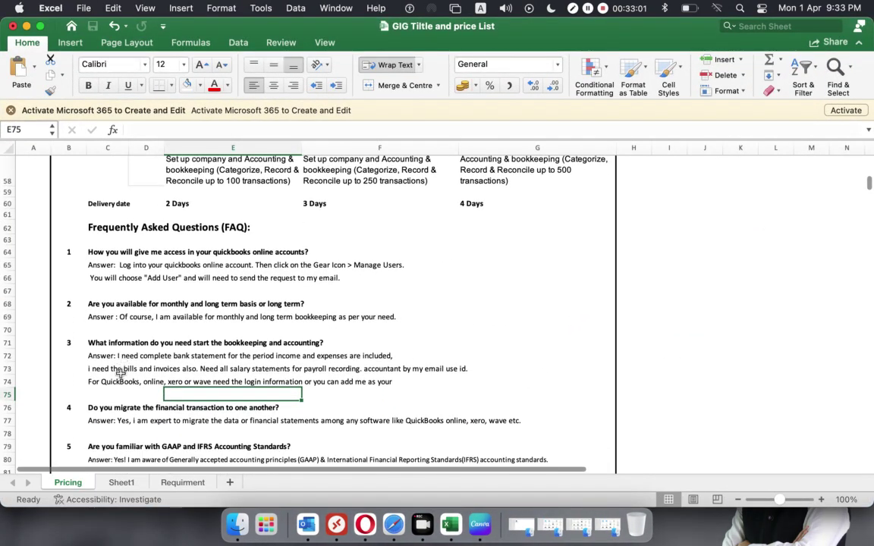
pyautogui.click(91, 407)
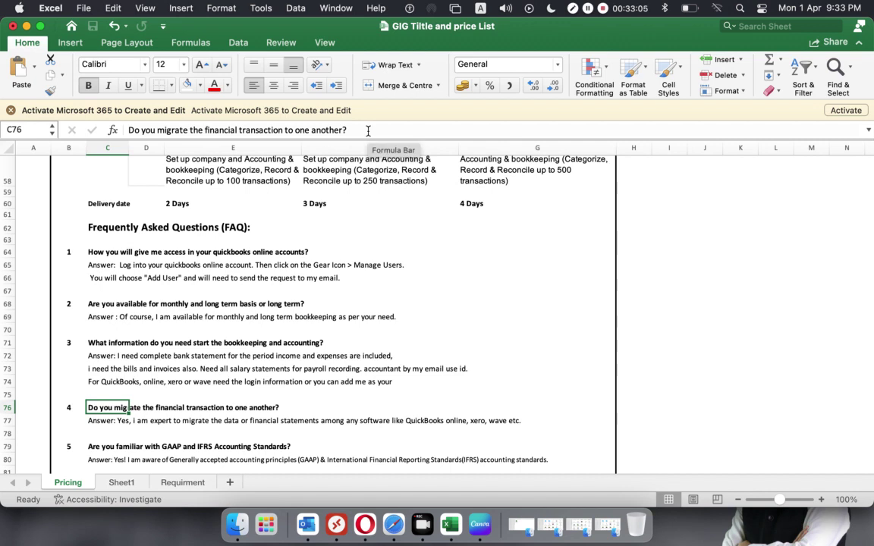
pyautogui.moveTo(368, 131); pyautogui.dragTo(104, 133)
pyautogui.press('super+c')
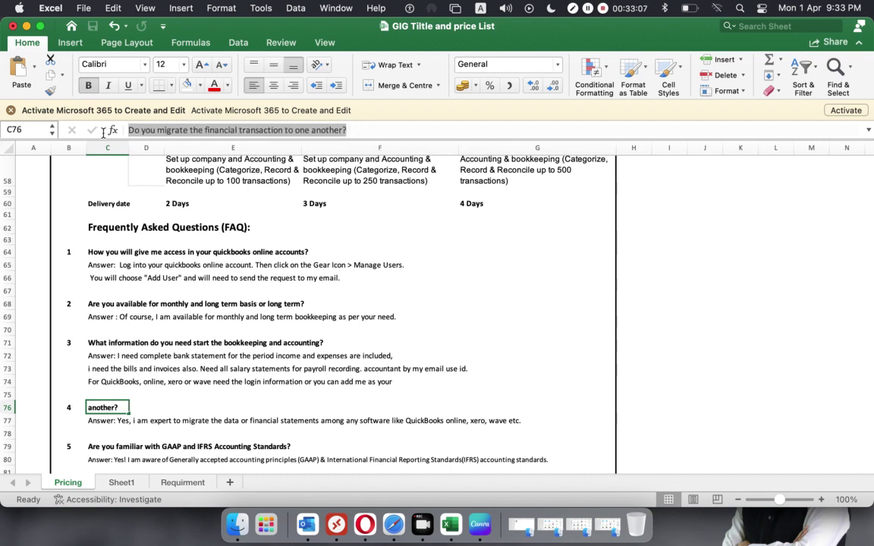
# Return to Opera and paste the copied migration question into the fourth FAQ's question.
pyautogui.click(27, 26)
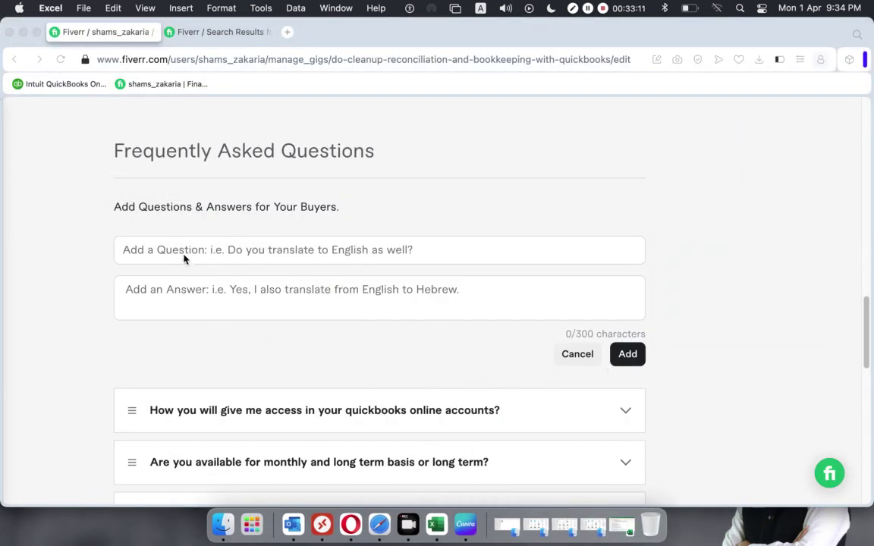
pyautogui.click(184, 250)
pyautogui.press('super+v')
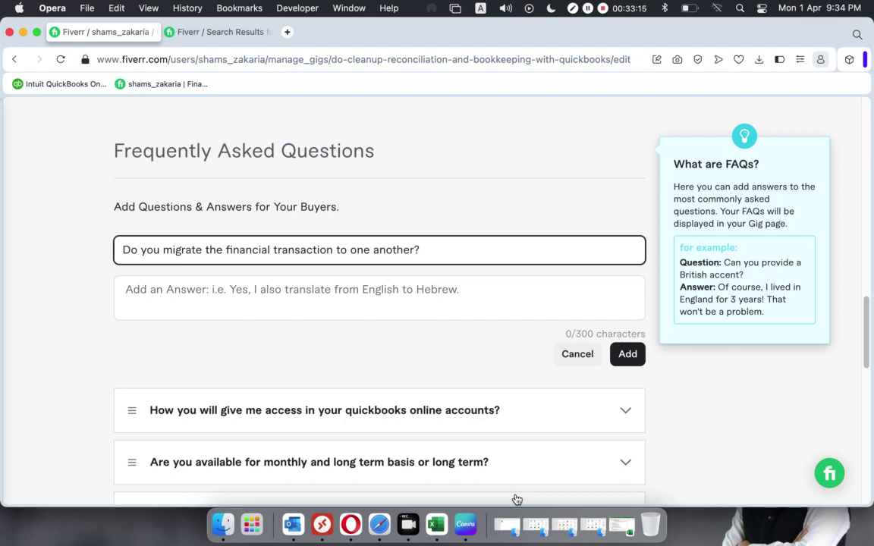
# Switch to Excel and copy the fourth FAQ's answer about migrating data among accounting software from cell C77.
pyautogui.click(445, 525)
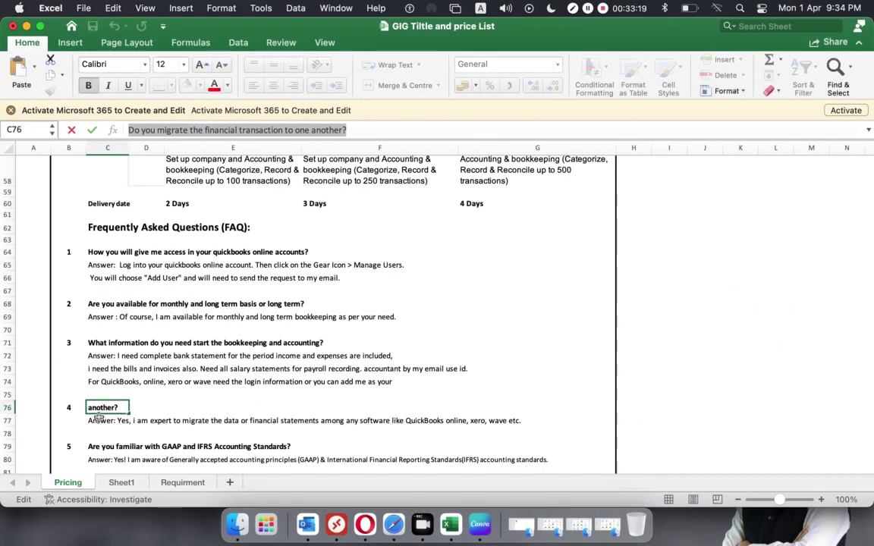
pyautogui.click(95, 422)
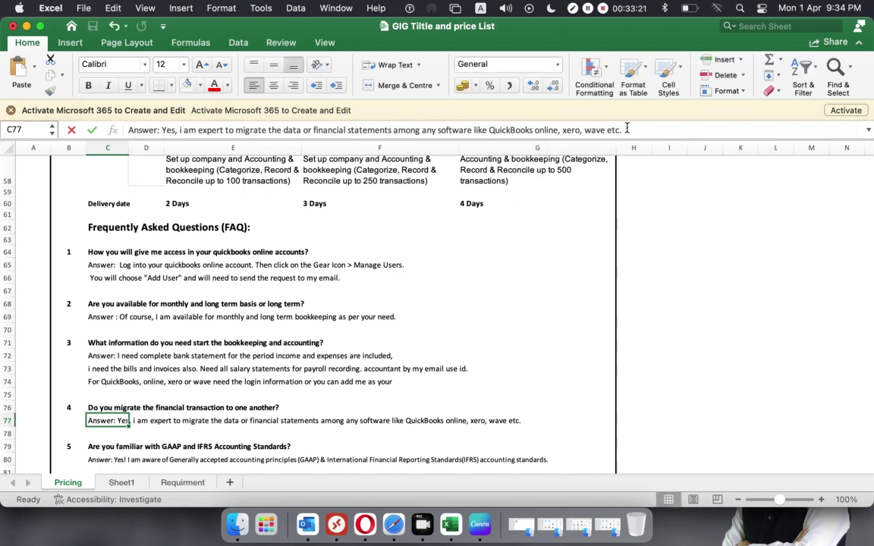
pyautogui.moveTo(621, 131); pyautogui.dragTo(130, 132)
pyautogui.press('super+c')
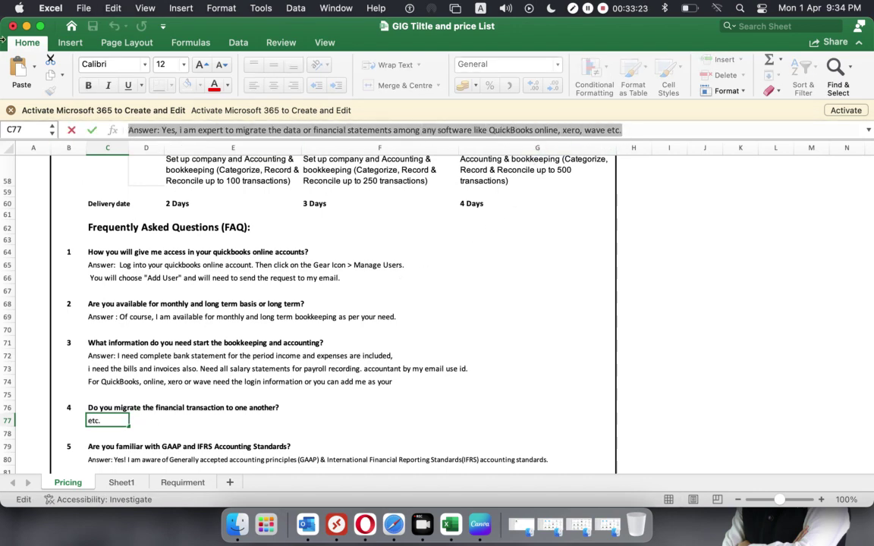
# Return to Opera, paste the copied migration answer into the fourth FAQ, and remove its "Answer:" label.
pyautogui.click(23, 26)
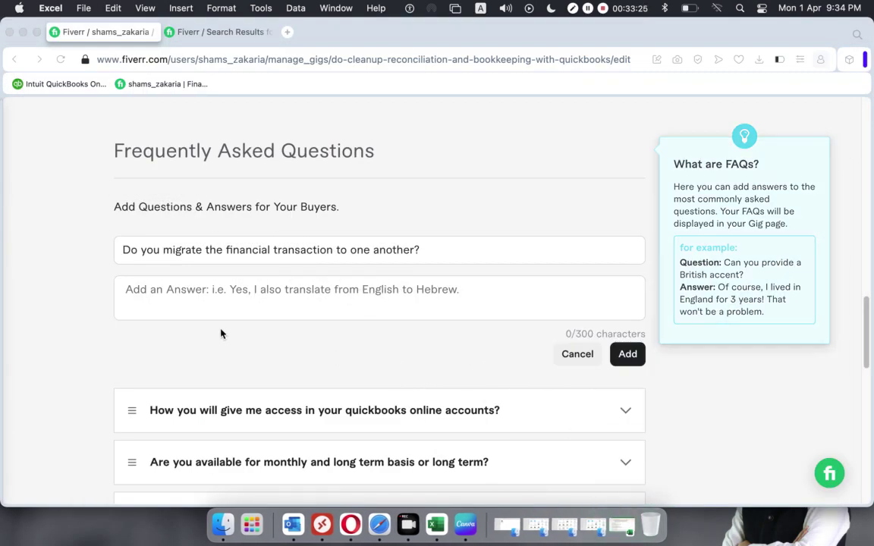
pyautogui.click(150, 299)
pyautogui.press('super+v')
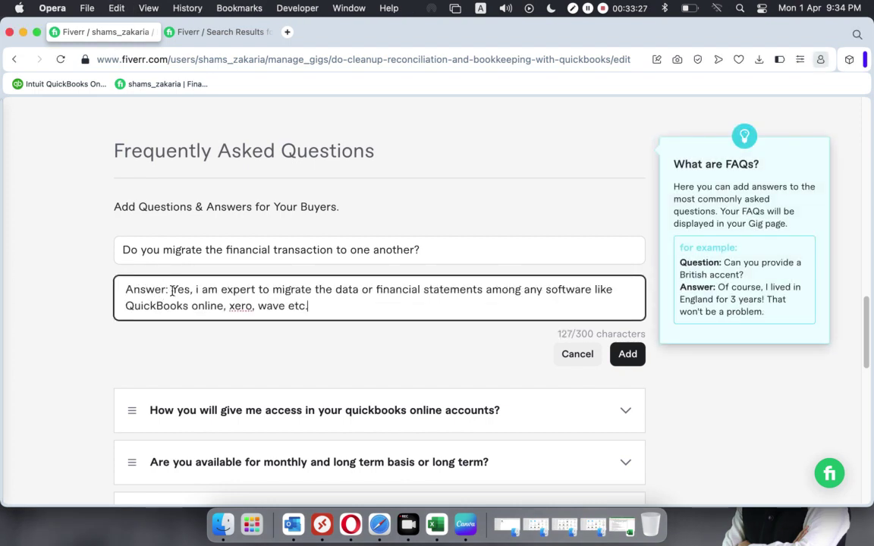
pyautogui.moveTo(167, 291); pyautogui.dragTo(76, 293)
pyautogui.press('BackSpace')
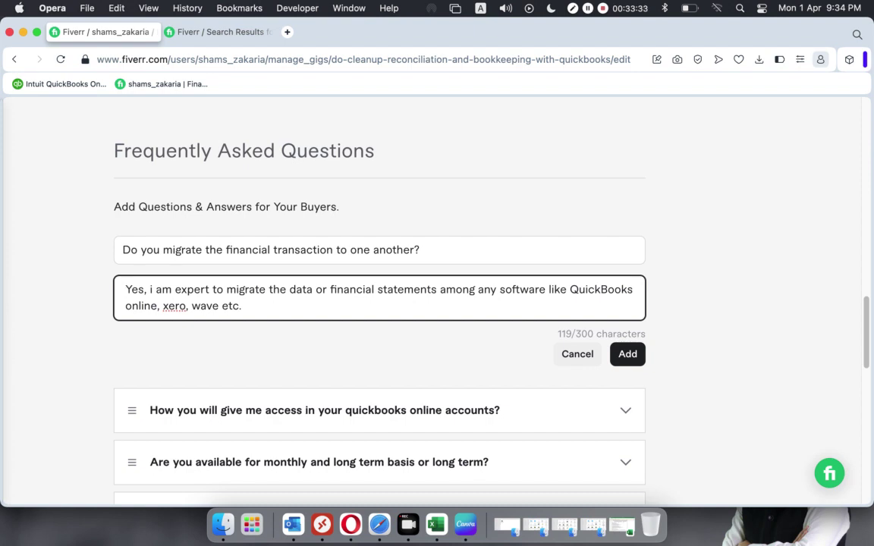
# Trim the wording just before "etc." in the migration answer and add the fourth FAQ to the gig.
pyautogui.click(223, 303)
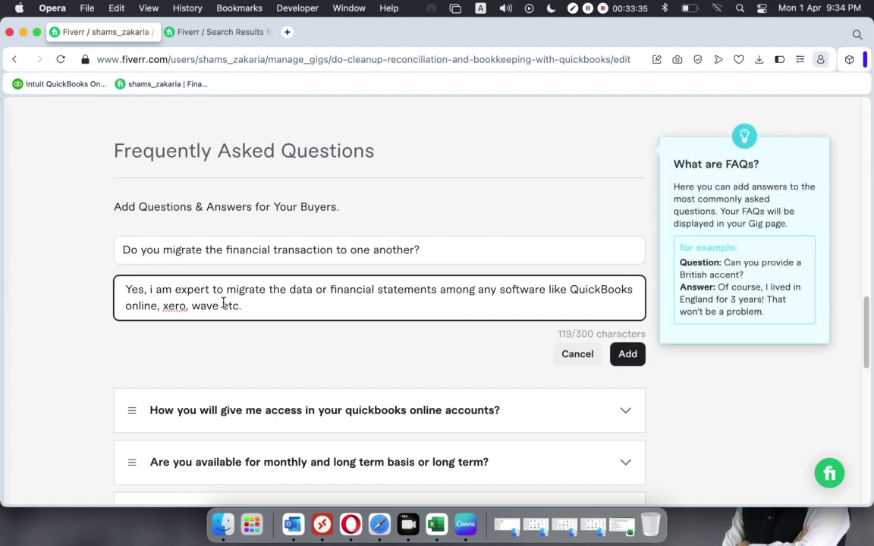
pyautogui.press('BackSpace')
pyautogui.press('BackSpace')
pyautogui.press('BackSpace')
pyautogui.press('BackSpace')
pyautogui.press('BackSpace')
pyautogui.press('BackSpace')
pyautogui.press('BackSpace')
pyautogui.click(628, 354)
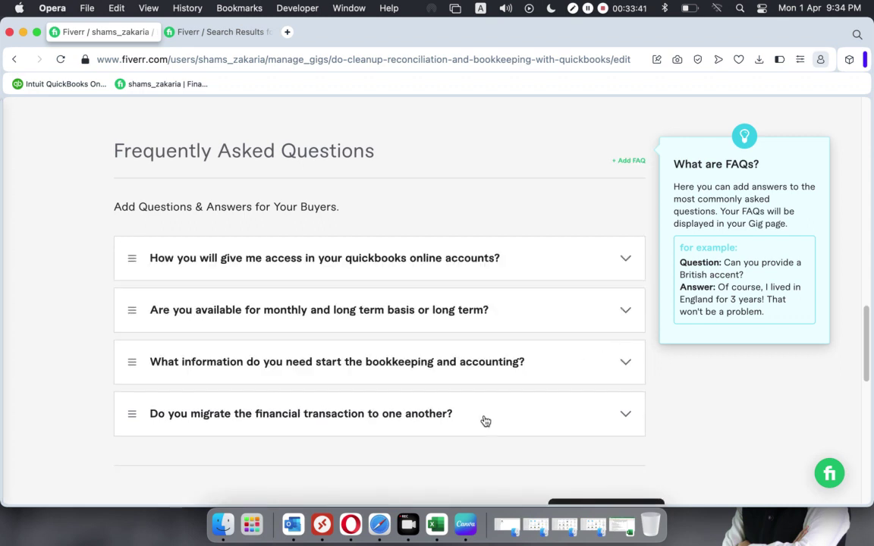
# Switch to Excel and copy the fifth FAQ's question about GAAP and IFRS Accounting Standards from cell C79.
pyautogui.click(436, 525)
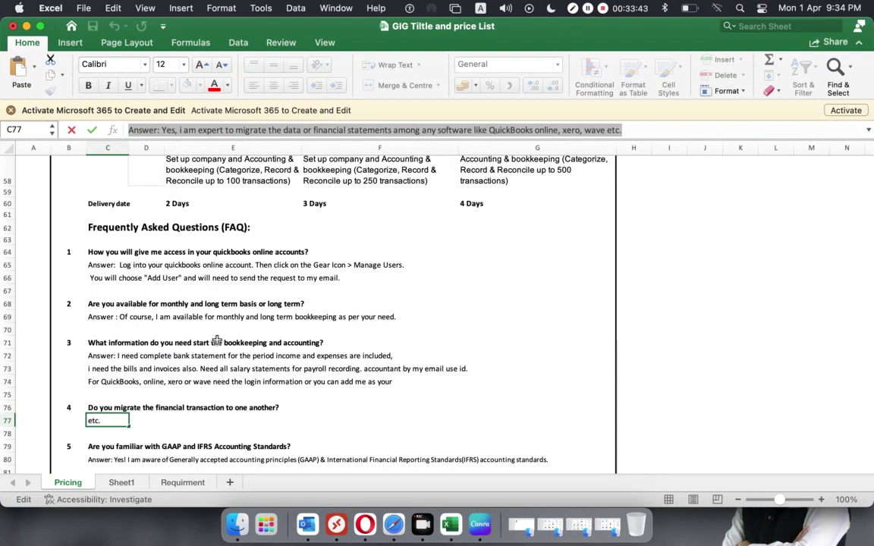
pyautogui.scroll(-3, 216, 338)
pyautogui.click(92, 375)
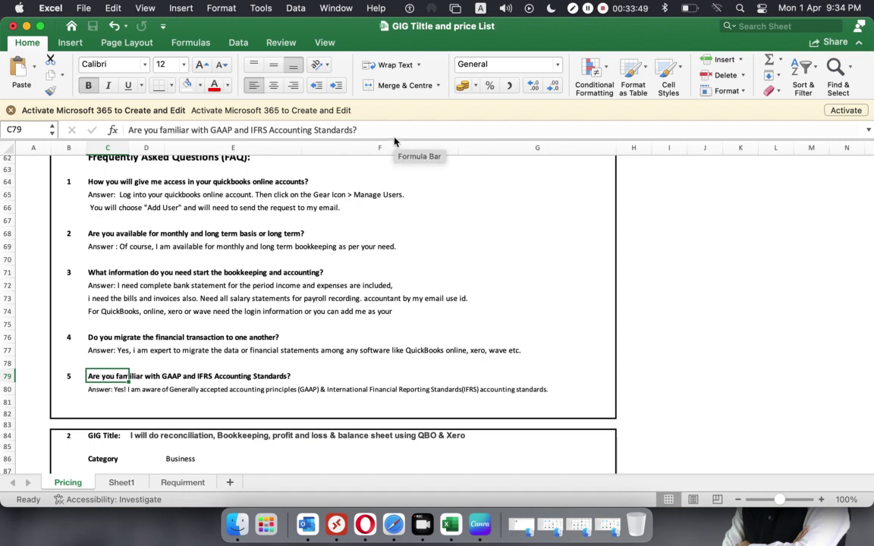
pyautogui.moveTo(357, 130); pyautogui.dragTo(97, 132)
pyautogui.press('super+c')
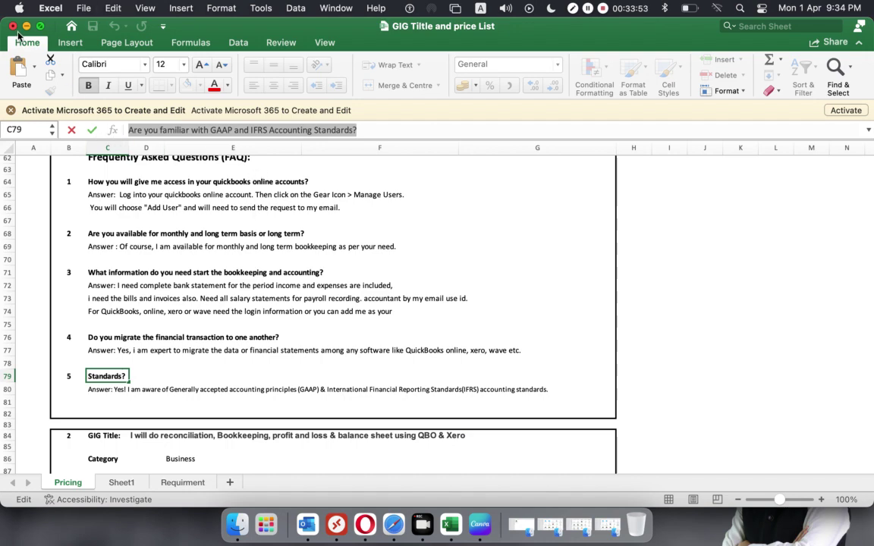
# Return to Opera, start a fifth FAQ, and paste the copied GAAP and IFRS question into it.
pyautogui.click(27, 27)
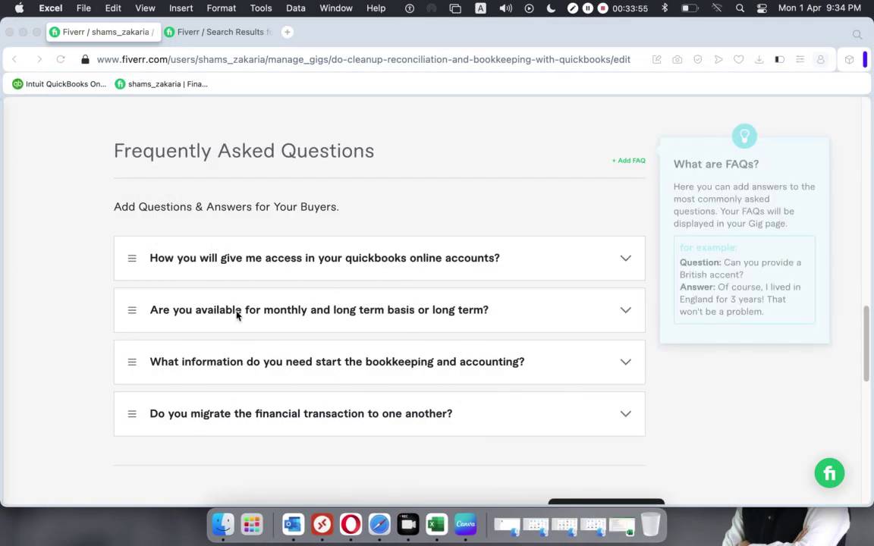
pyautogui.click(627, 163)
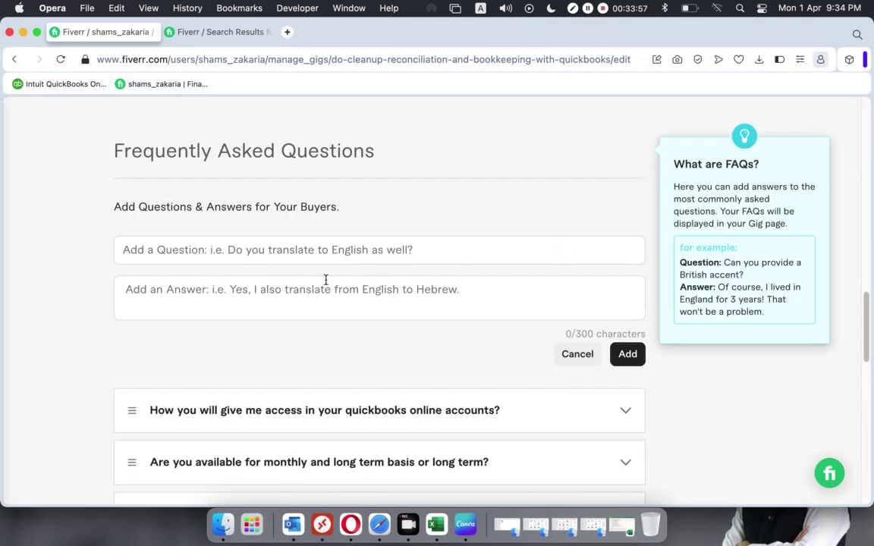
pyautogui.click(203, 255)
pyautogui.press('super+v')
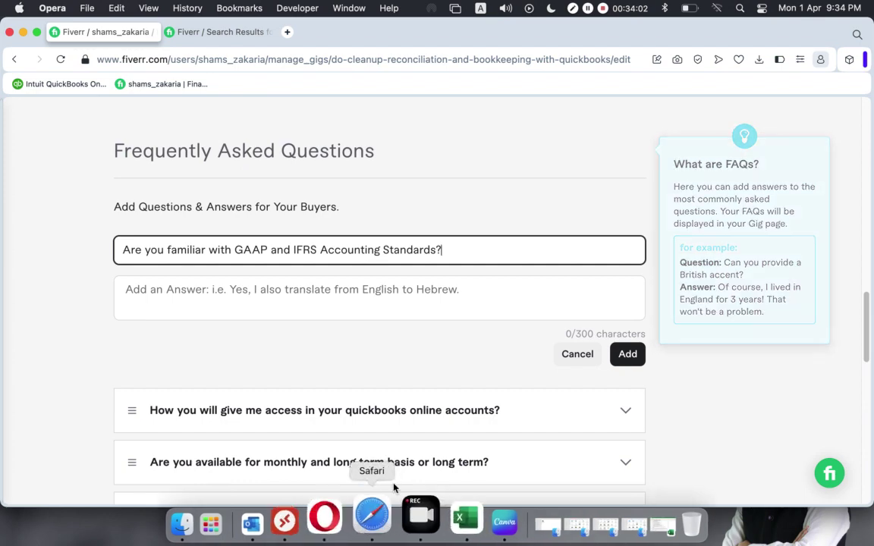
# Switch to Excel and copy the fifth FAQ's answer about GAAP and IFRS standards from cell C80.
pyautogui.click(437, 525)
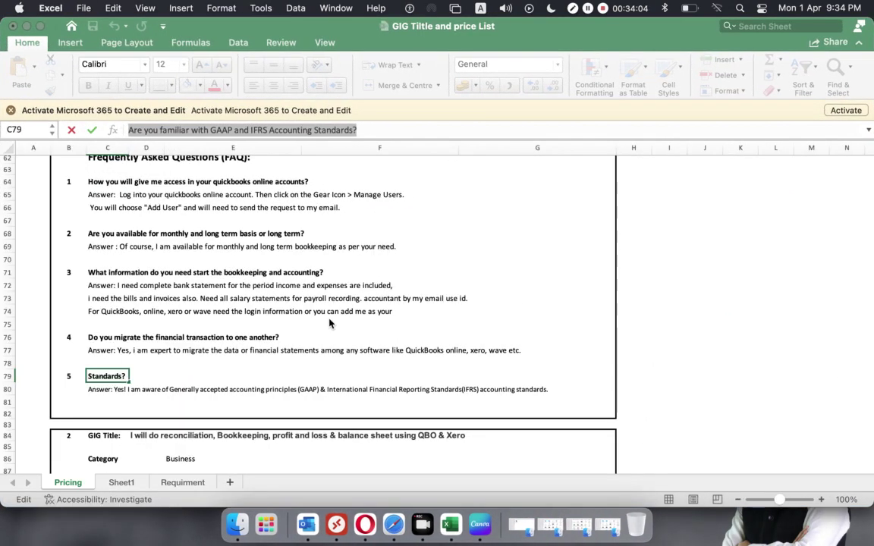
pyautogui.press('Return')
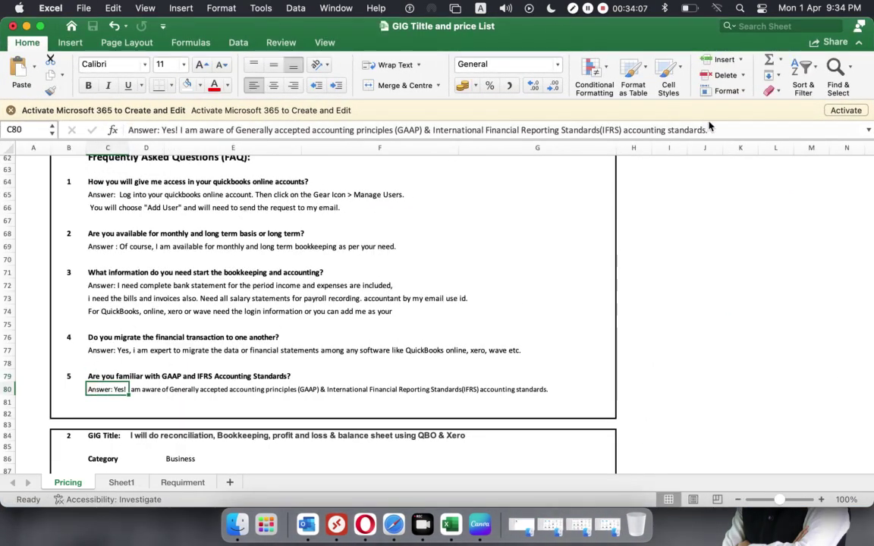
pyautogui.moveTo(718, 130); pyautogui.dragTo(91, 126)
pyautogui.press('super+c')
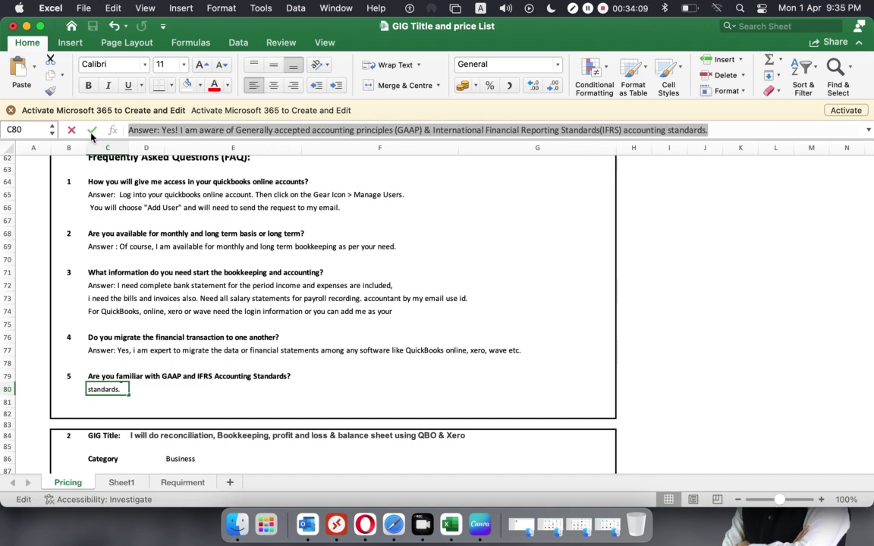
# Return to Opera, paste the copied answer without its "Answer:" label so it starts with "Yes!", and add the fifth FAQ to the gig.
pyautogui.click(27, 26)
pyautogui.click(149, 289)
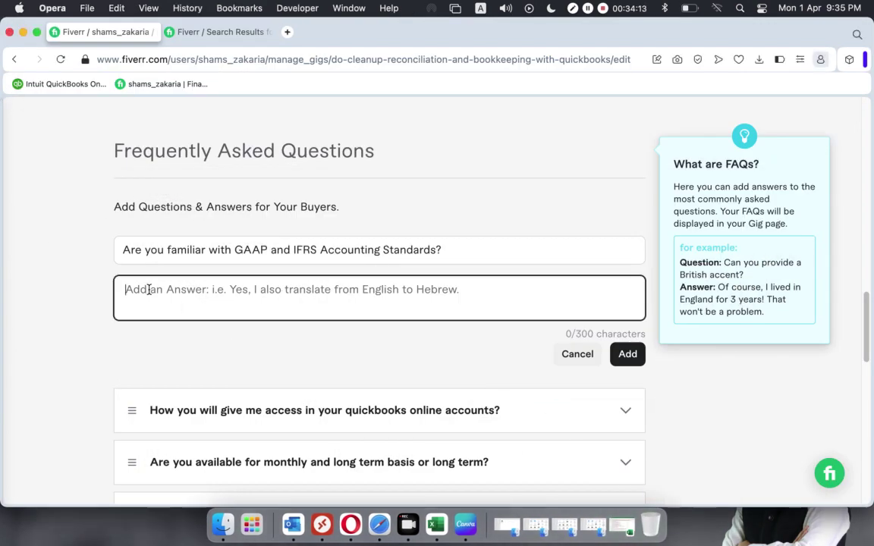
pyautogui.press('super+v')
pyautogui.moveTo(176, 289); pyautogui.dragTo(79, 296)
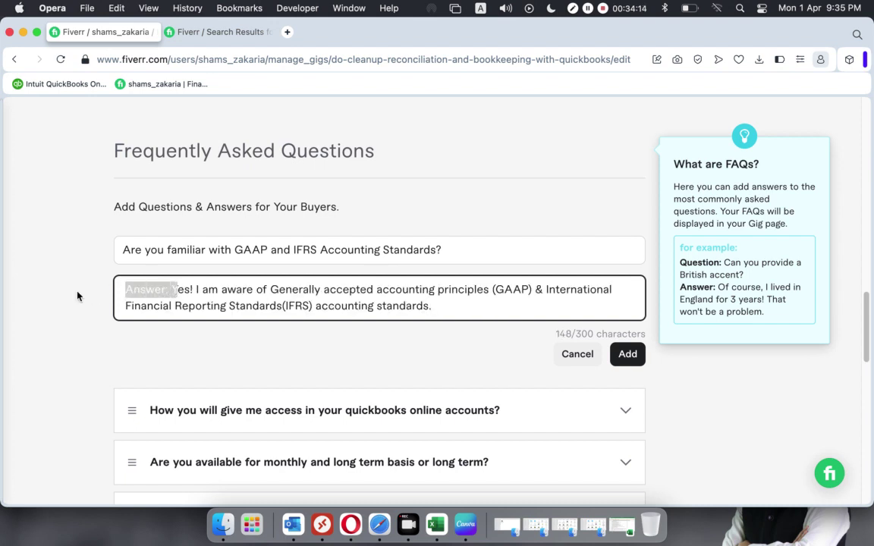
pyautogui.press('BackSpace')
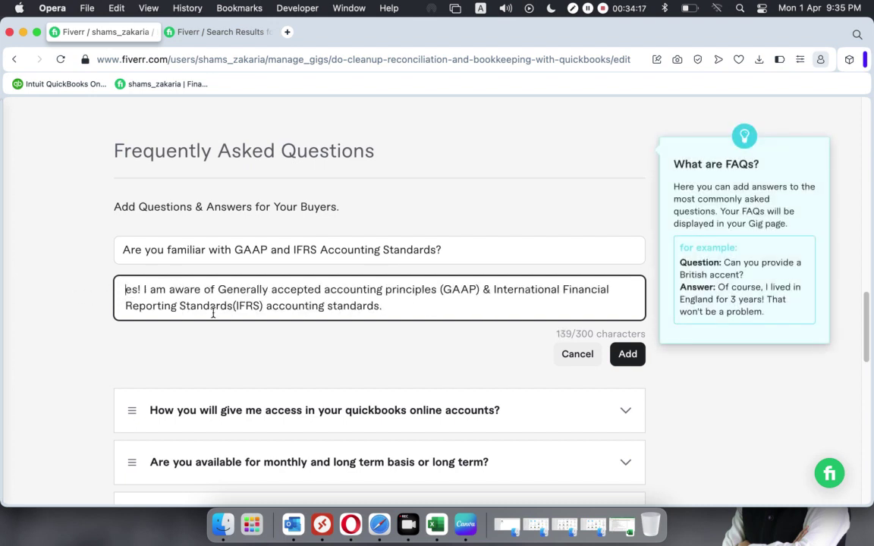
pyautogui.write('Y')
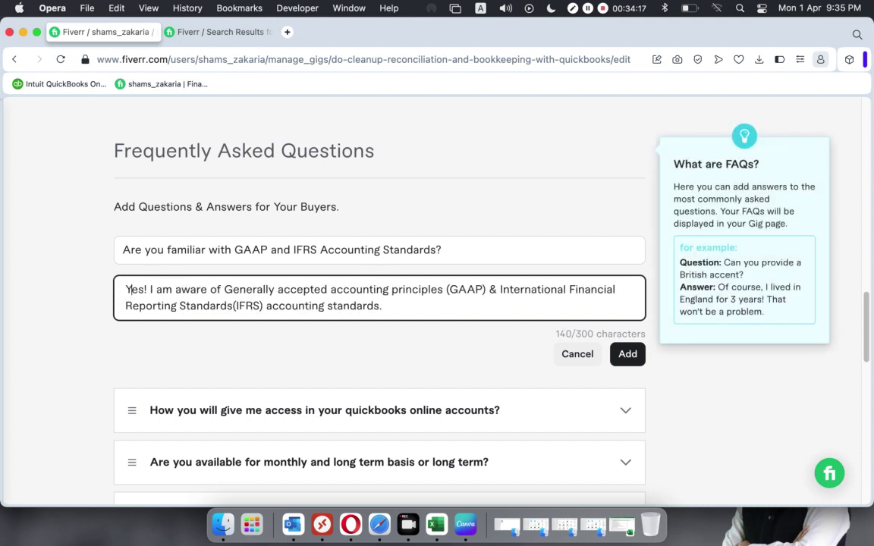
pyautogui.click(627, 355)
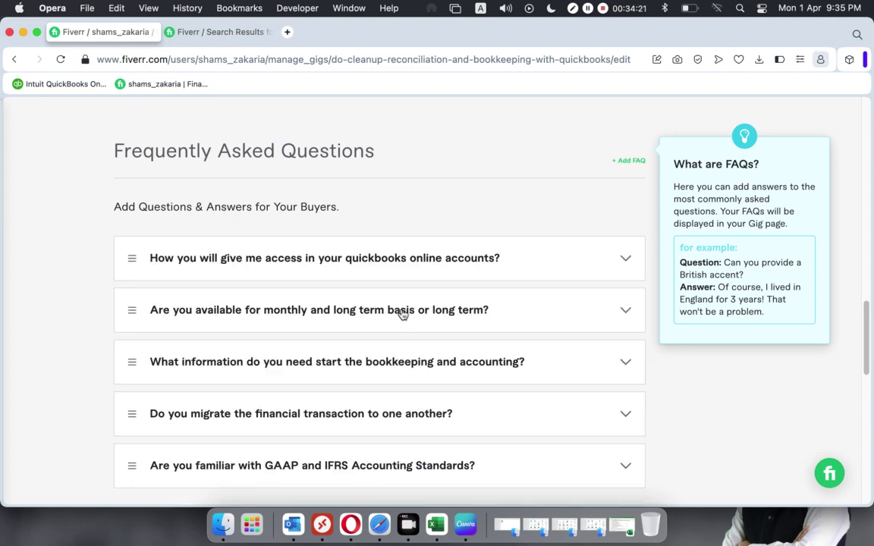
# Review the gig's description and FAQs, and save them to continue to the Requirements stage.
pyautogui.scroll(7, 402, 314)
pyautogui.scroll(4, 401, 316)
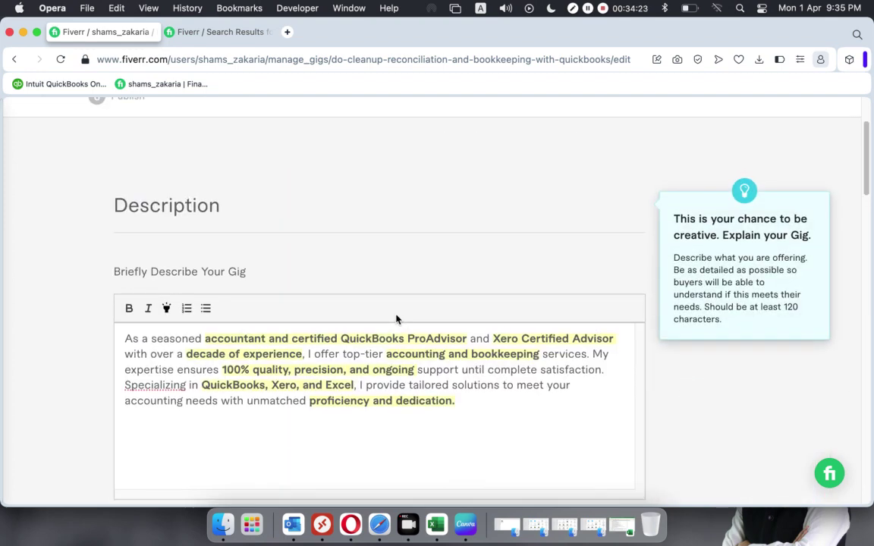
pyautogui.scroll(-15, 396, 313)
pyautogui.scroll(-3, 394, 321)
pyautogui.scroll(6, 393, 322)
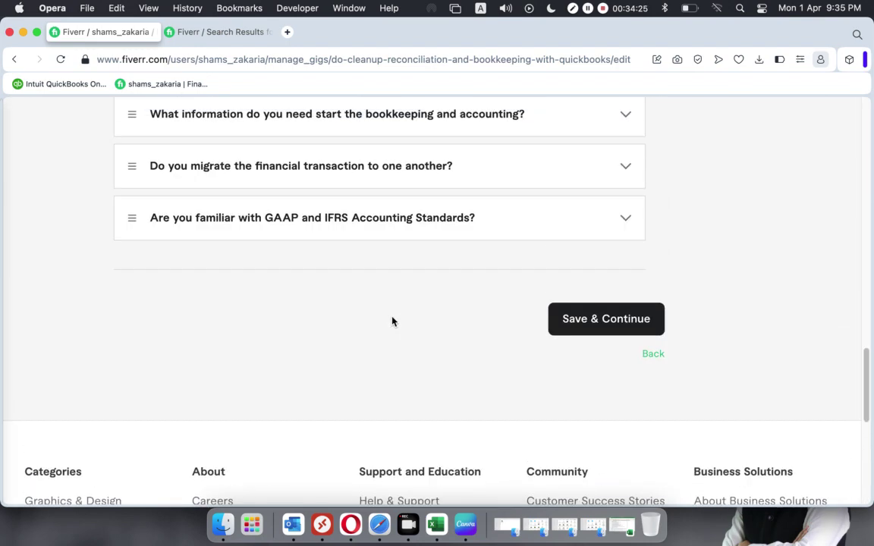
pyautogui.click(577, 324)
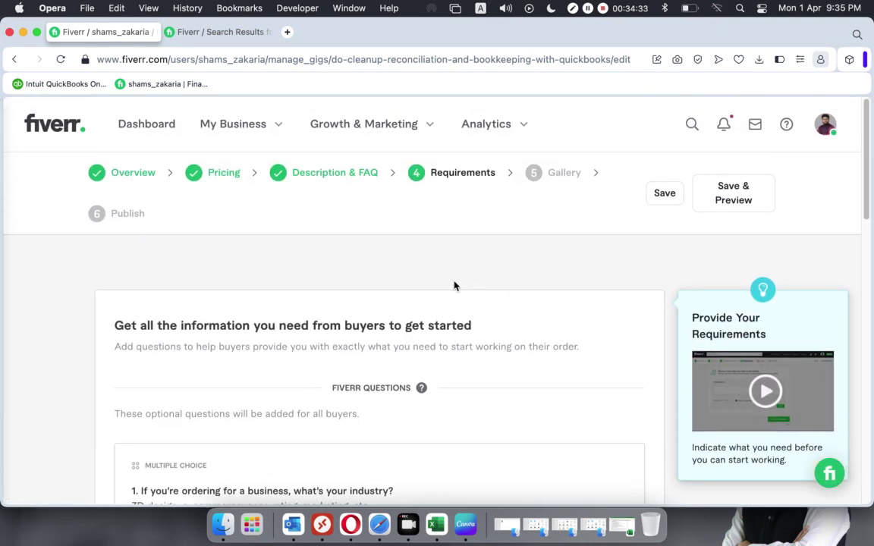
# Start a new custom question under Your Questions in the gig's buyer requirements.
pyautogui.scroll(-5, 455, 227)
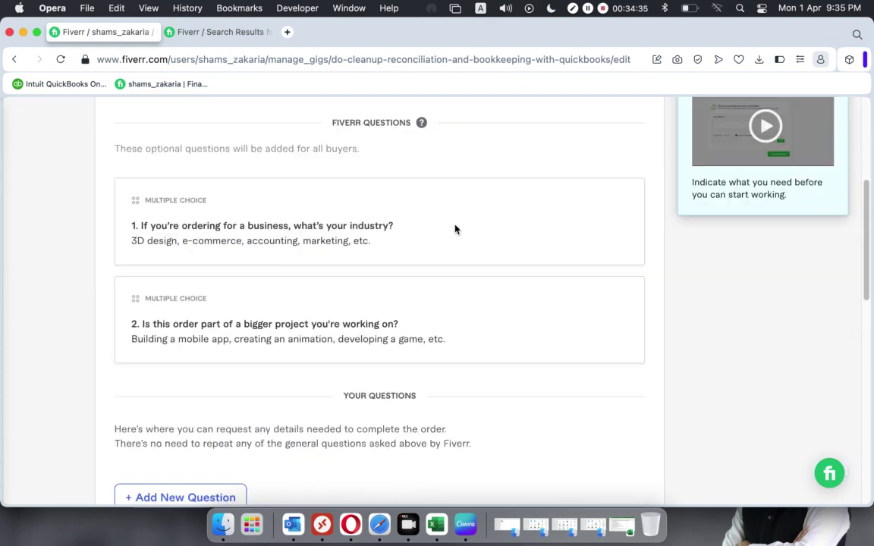
pyautogui.scroll(-1, 455, 230)
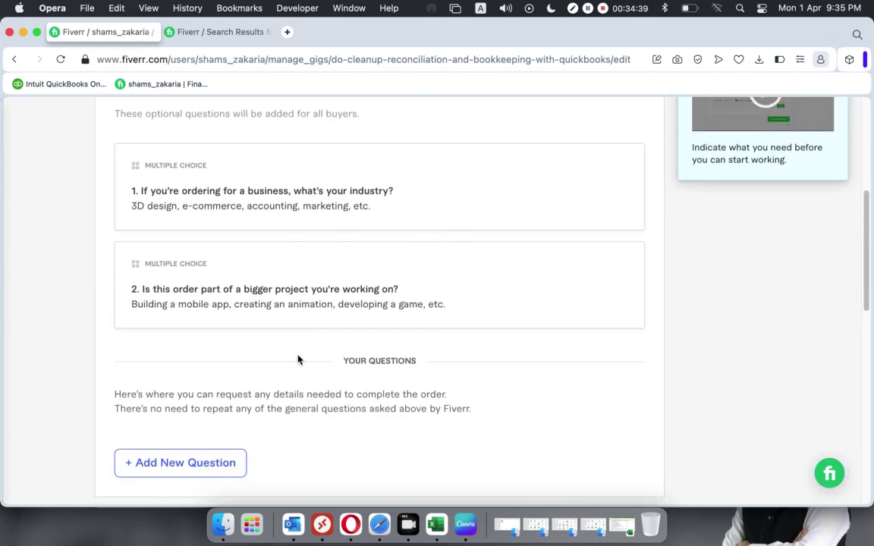
pyautogui.click(169, 471)
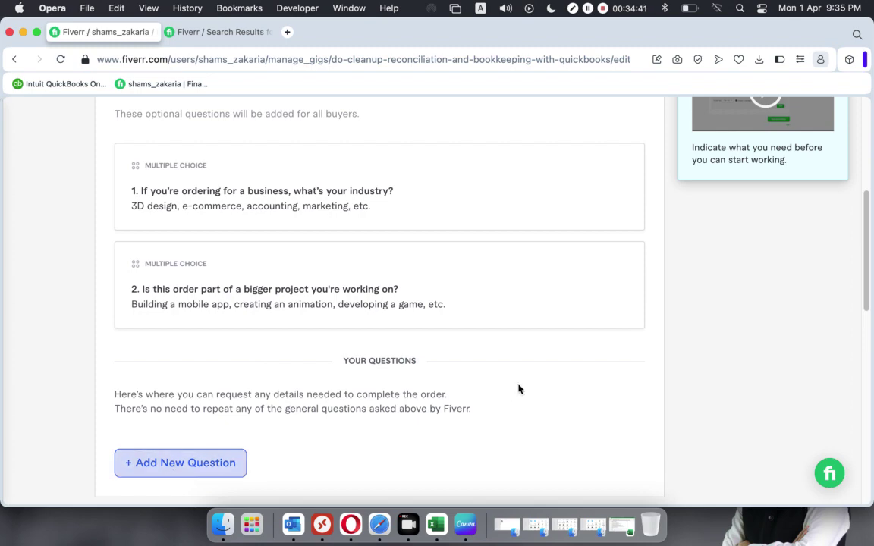
pyautogui.scroll(-5, 385, 378)
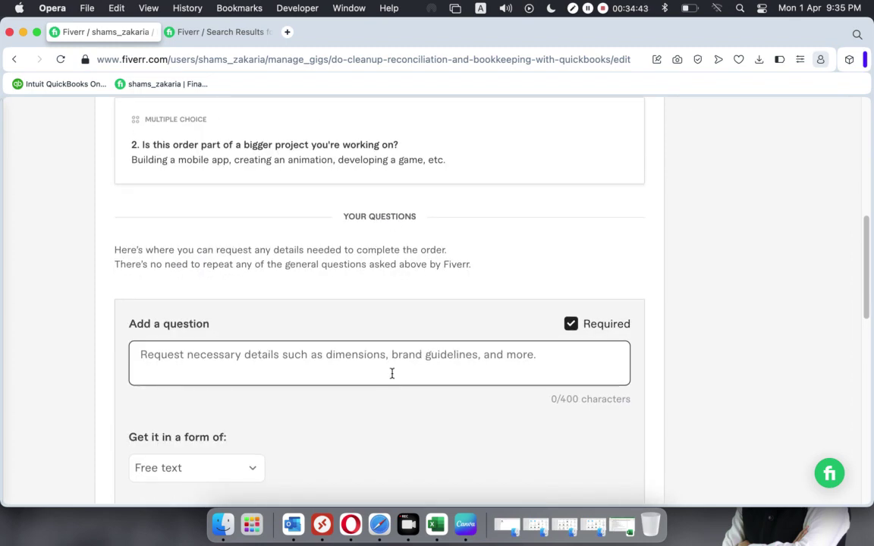
# Switch to Excel and look through the first gig's details on the Pricing sheet for content on buyer requirements.
pyautogui.click(433, 528)
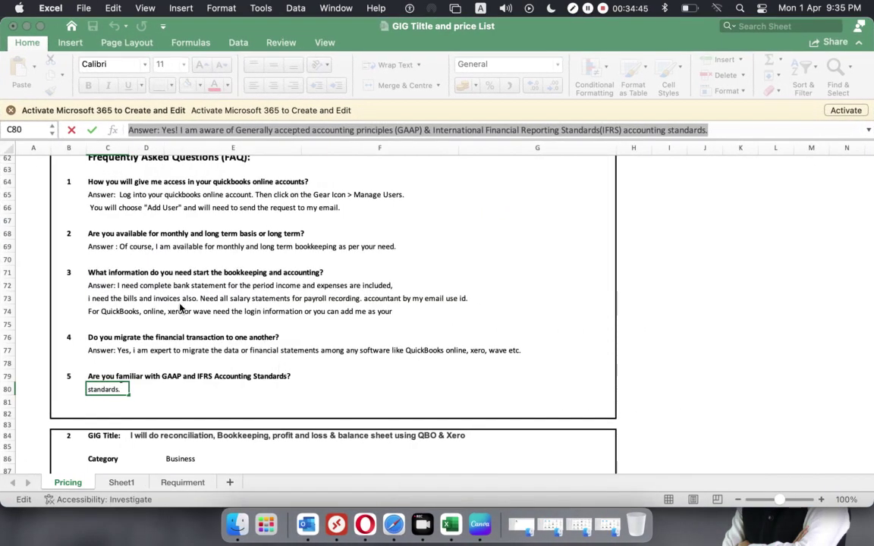
pyautogui.scroll(4, 189, 331)
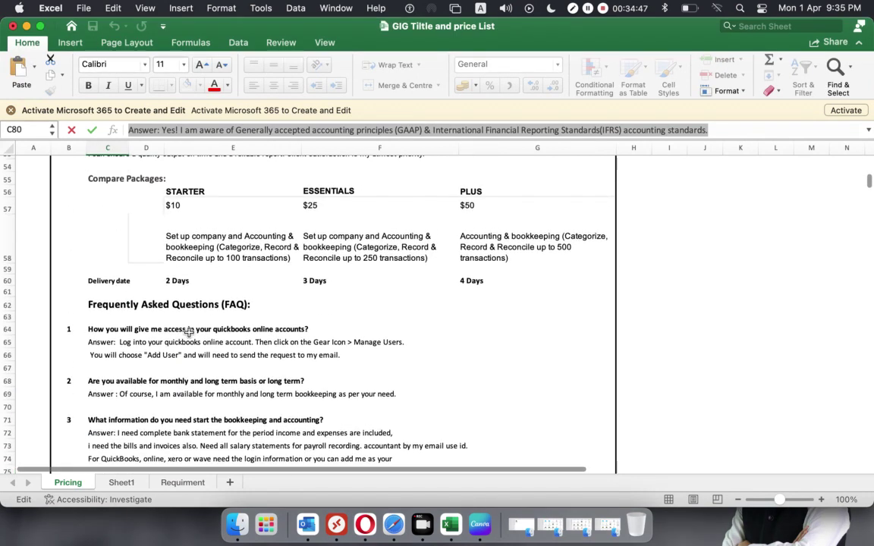
pyautogui.scroll(5, 189, 331)
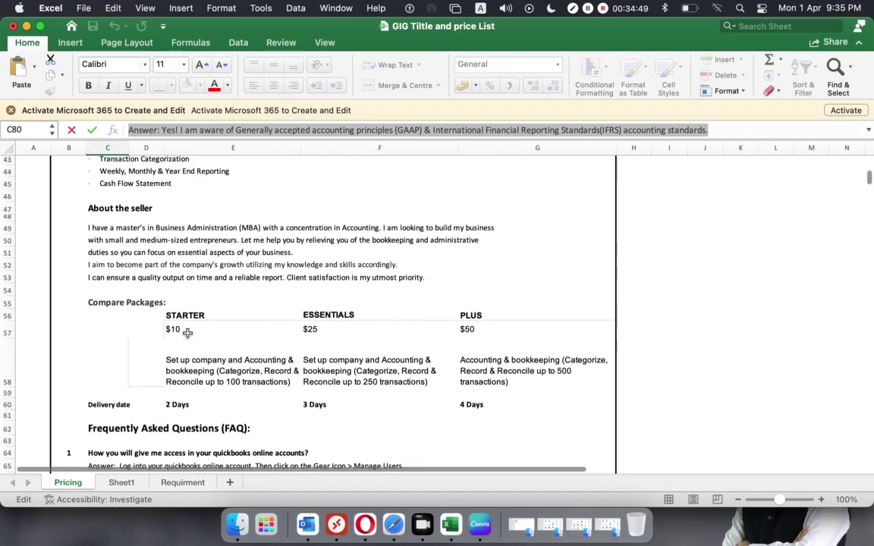
pyautogui.scroll(12, 187, 332)
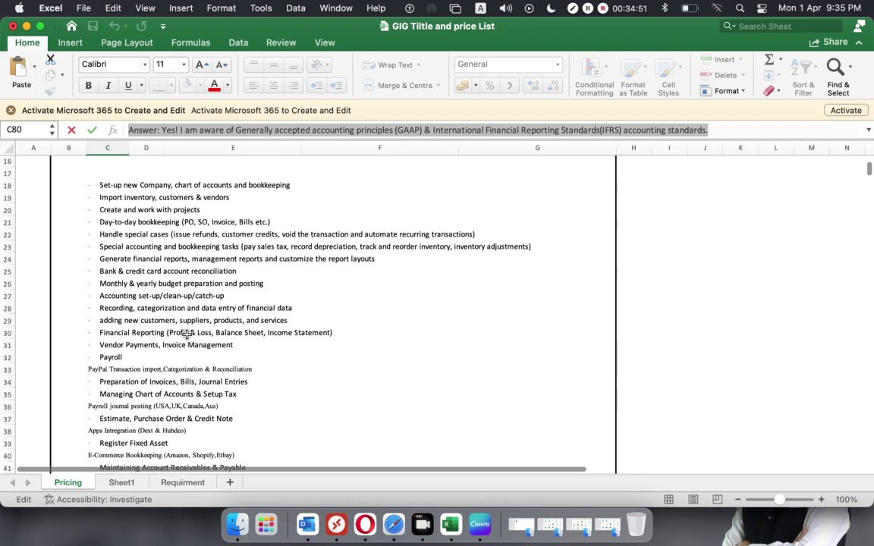
pyautogui.scroll(5, 188, 335)
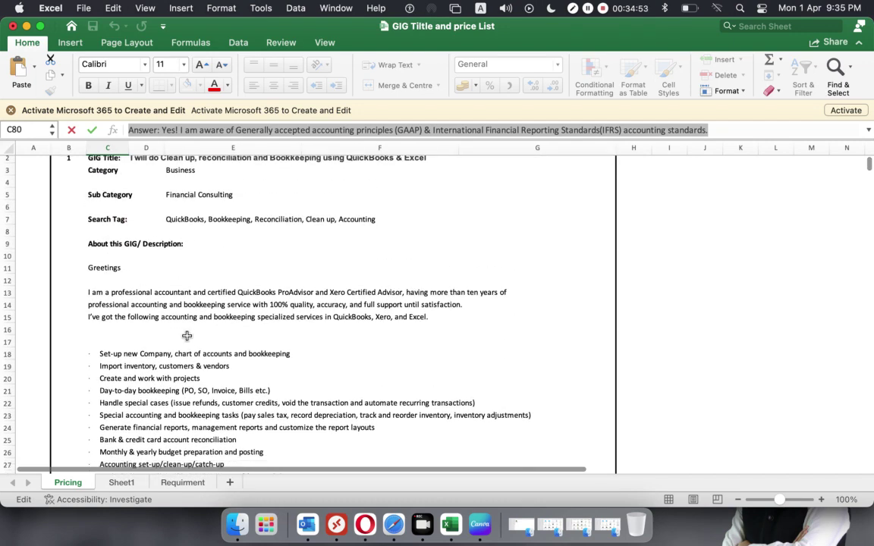
pyautogui.scroll(-8, 187, 336)
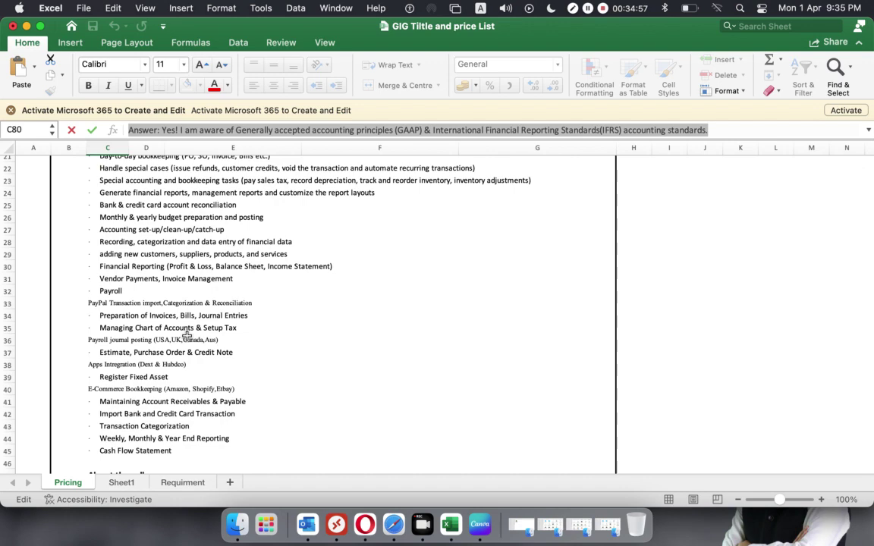
pyautogui.scroll(5, 187, 335)
pyautogui.scroll(-3, 186, 335)
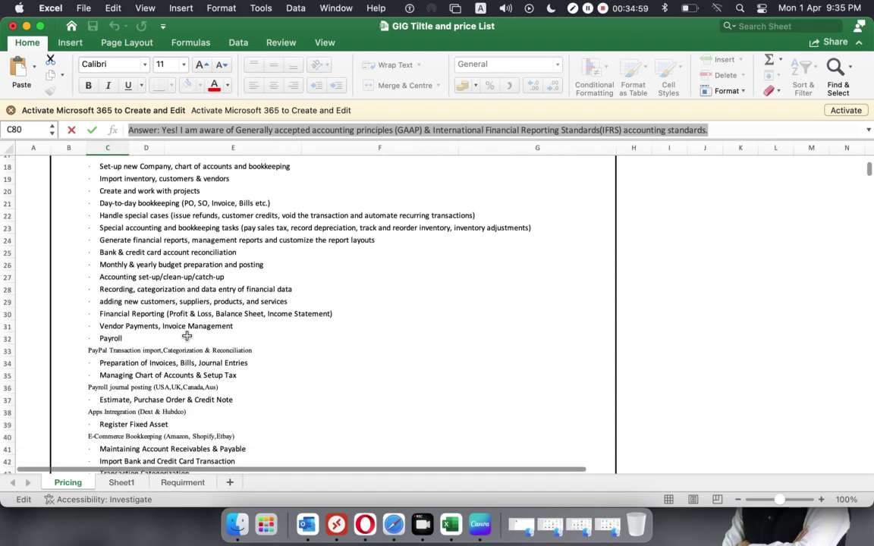
pyautogui.scroll(-2, 186, 336)
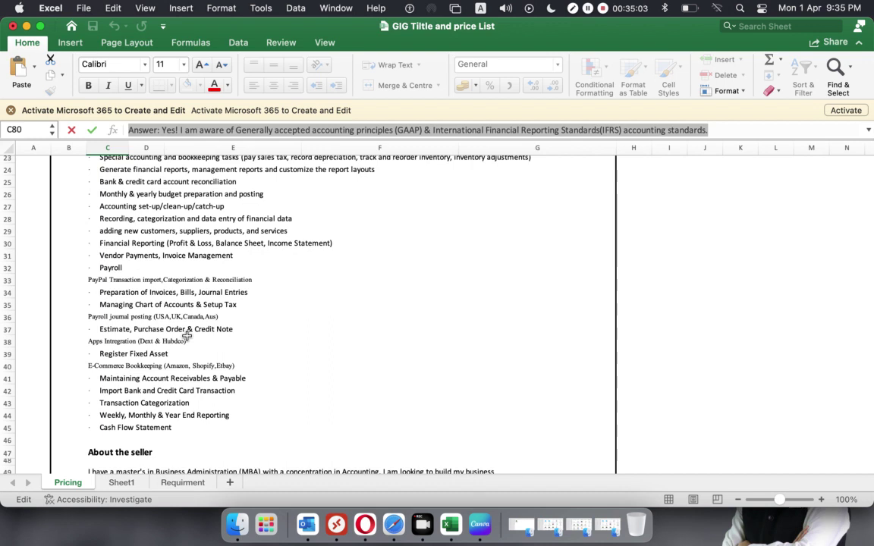
pyautogui.scroll(-1, 251, 391)
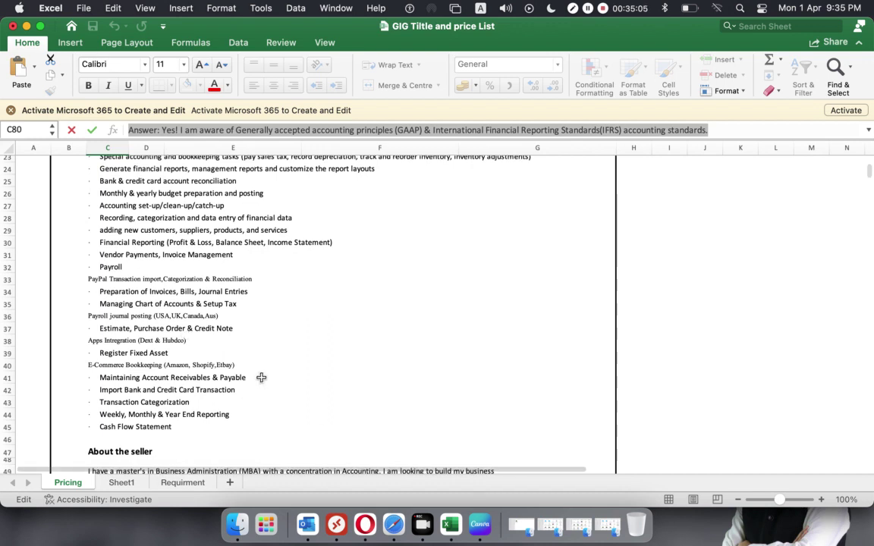
pyautogui.scroll(-1, 260, 378)
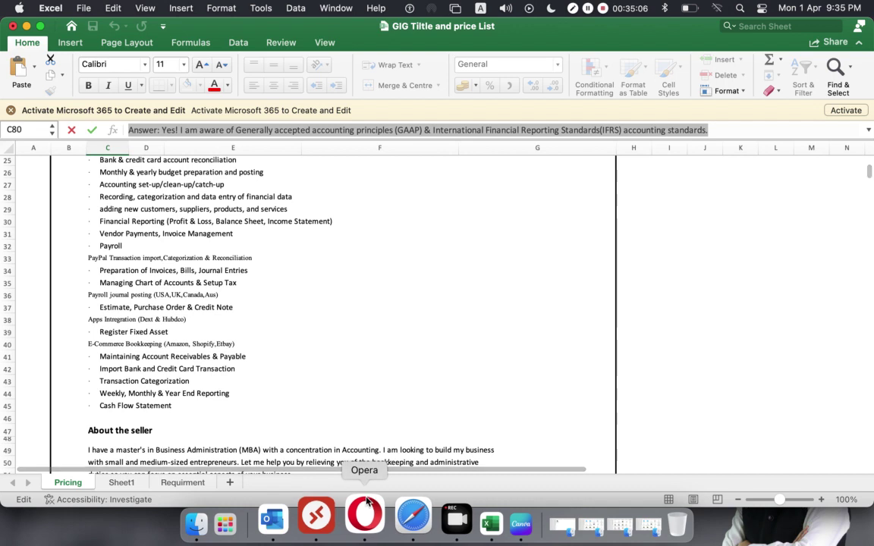
# Return to Opera and view the answer formats offered for the new requirements question.
pyautogui.click(365, 515)
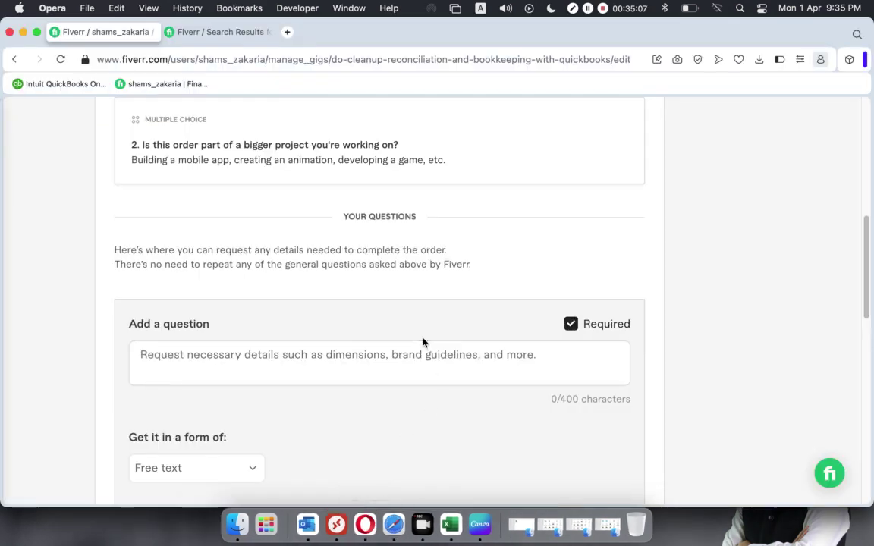
pyautogui.click(259, 353)
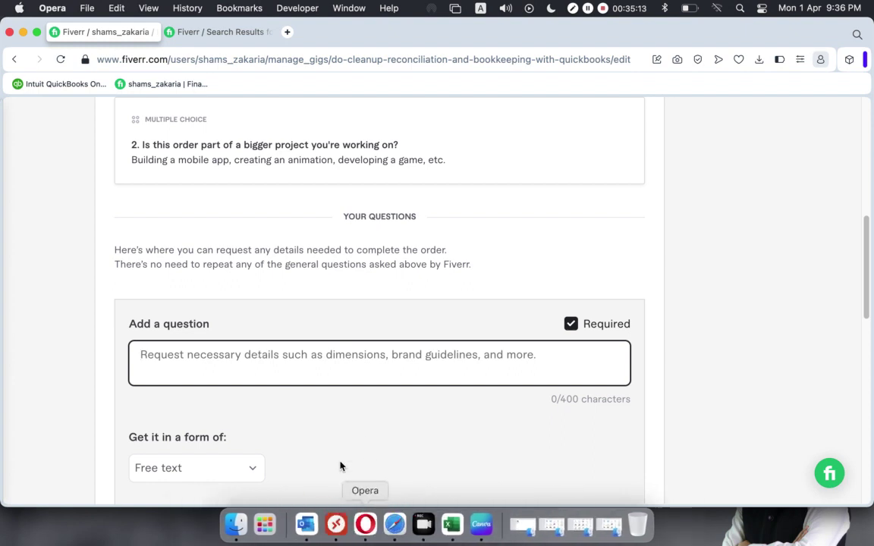
pyautogui.click(255, 470)
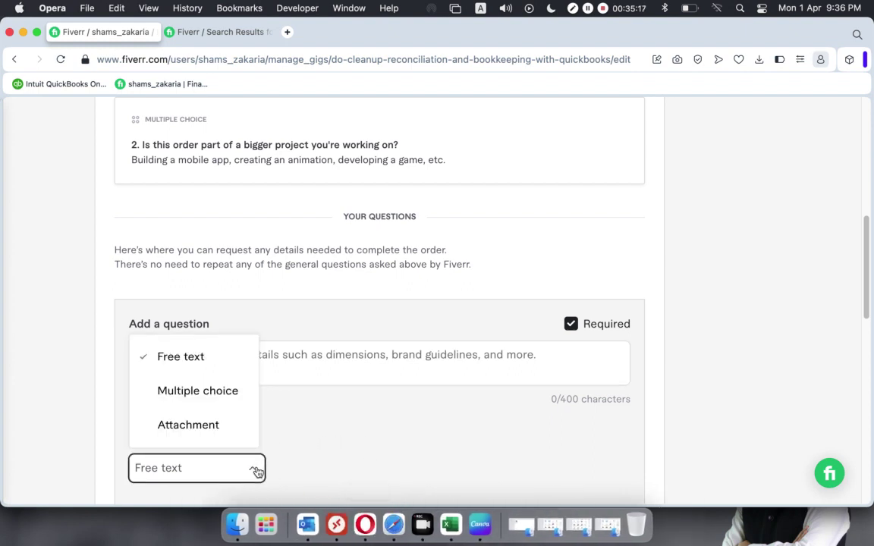
pyautogui.click(328, 429)
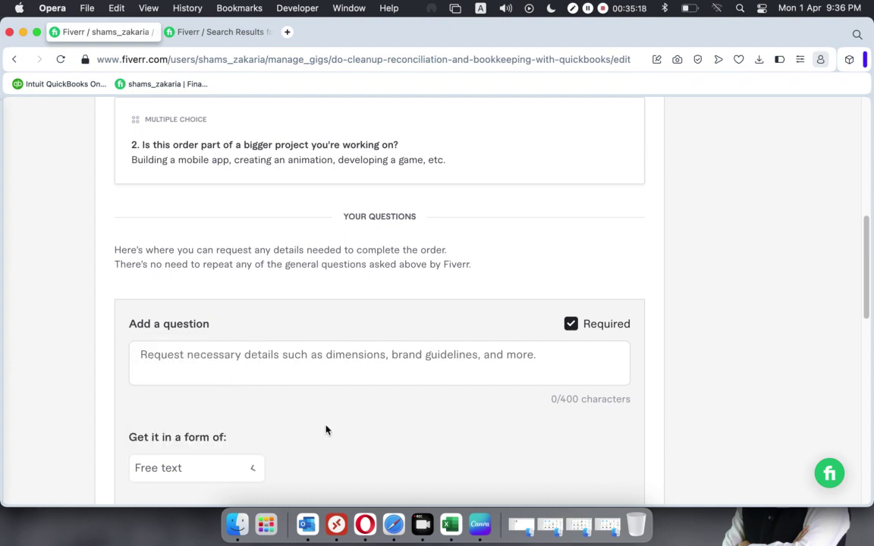
# Switch to Excel and look through the gigs on the Pricing sheet for content on buyer requirements.
pyautogui.click(179, 355)
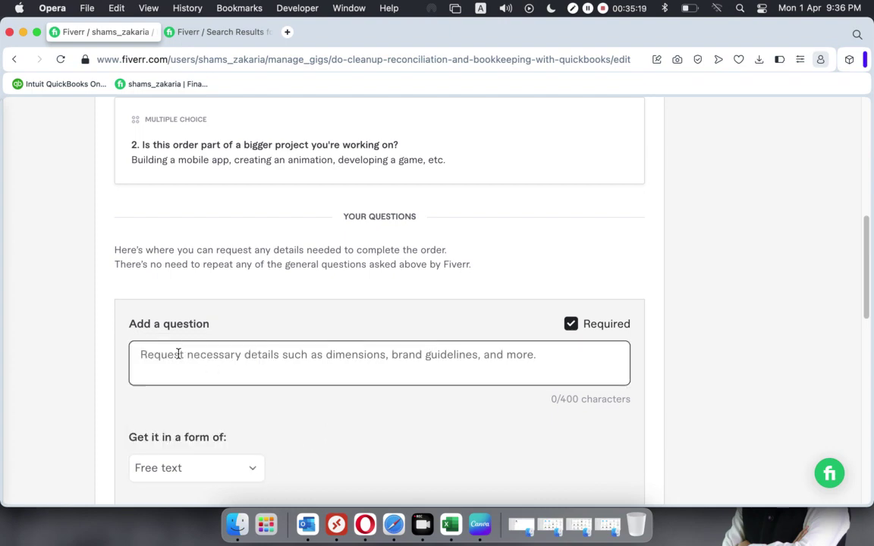
pyautogui.click(447, 517)
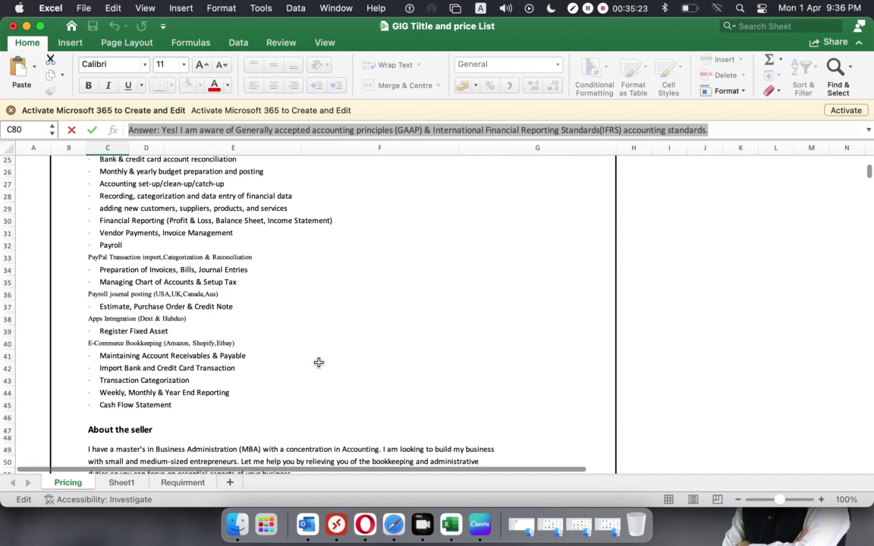
pyautogui.scroll(-2, 319, 363)
pyautogui.scroll(-8, 319, 363)
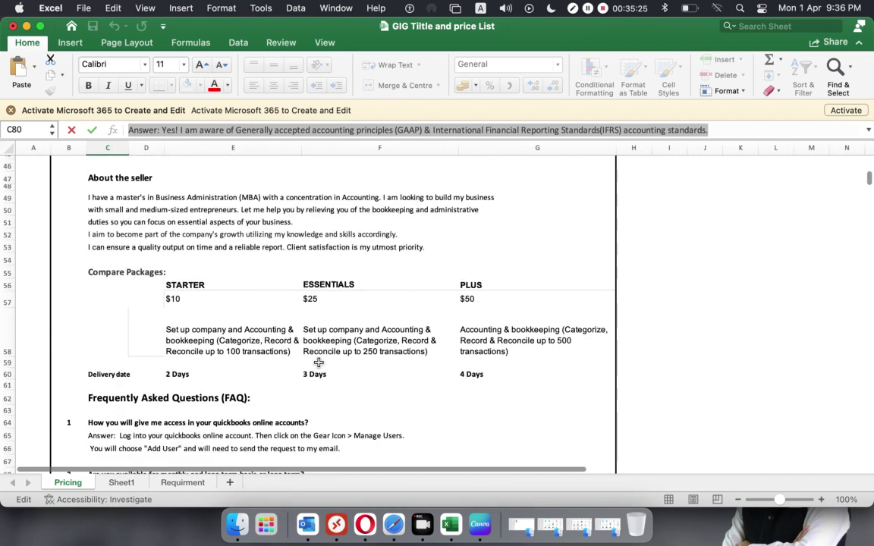
pyautogui.scroll(-12, 319, 363)
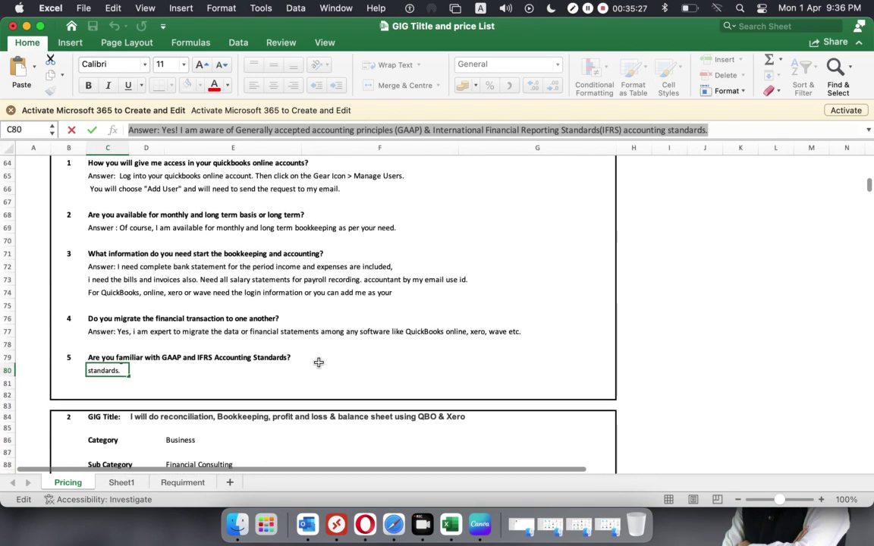
pyautogui.scroll(-8, 319, 362)
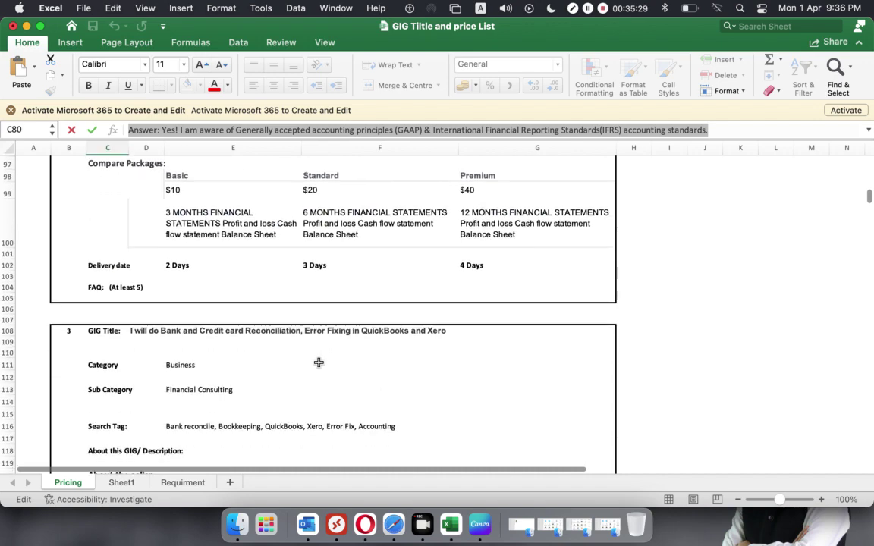
pyautogui.scroll(-8, 318, 363)
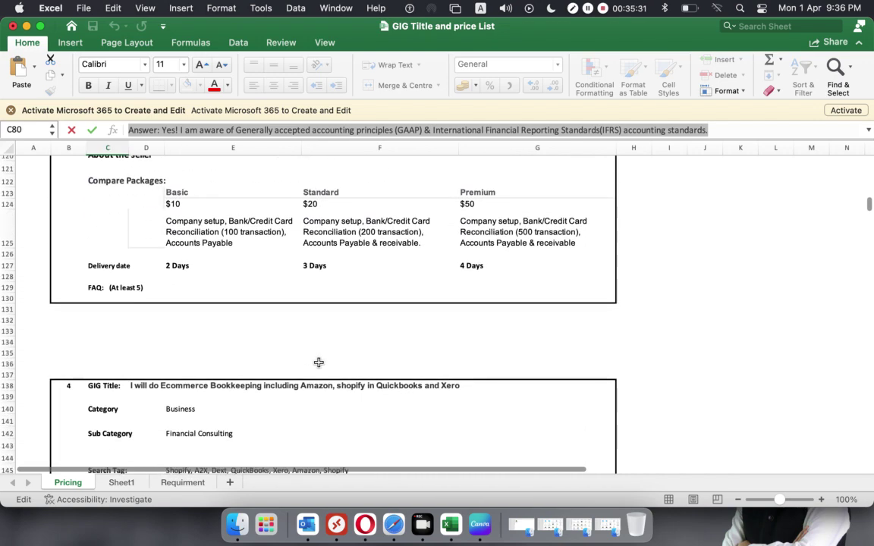
pyautogui.scroll(-10, 318, 363)
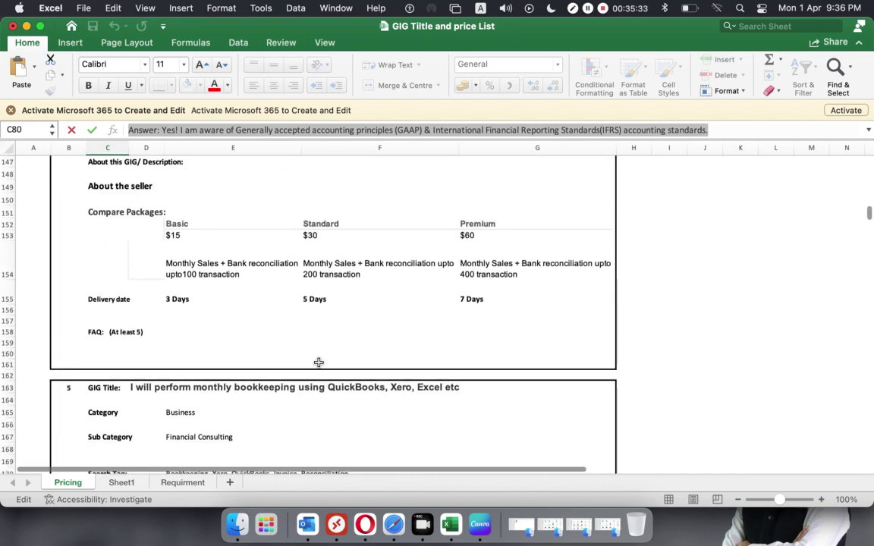
pyautogui.scroll(-10, 319, 363)
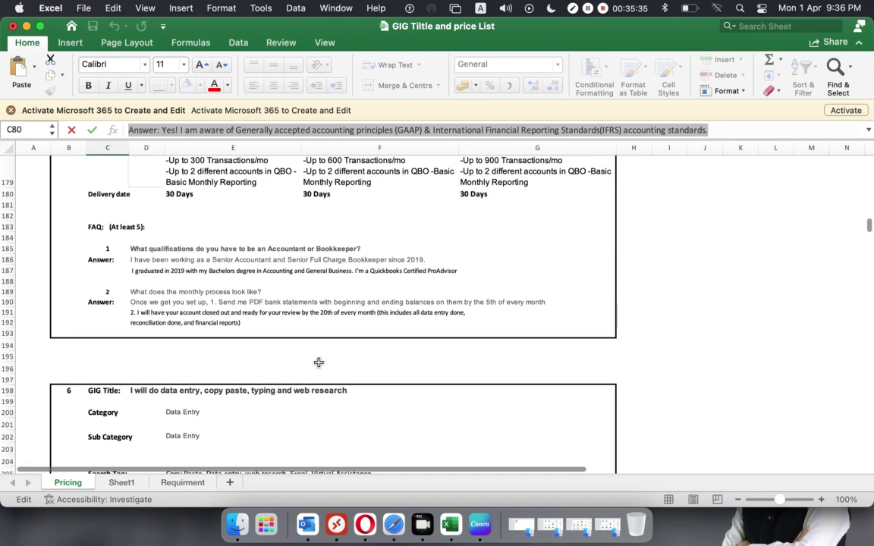
pyautogui.scroll(-7, 319, 363)
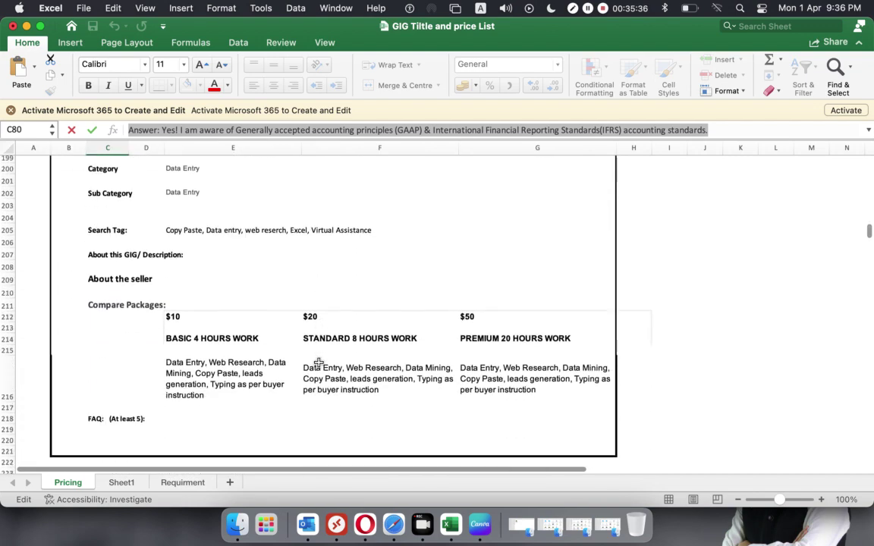
pyautogui.scroll(-3, 319, 363)
pyautogui.scroll(20, 319, 362)
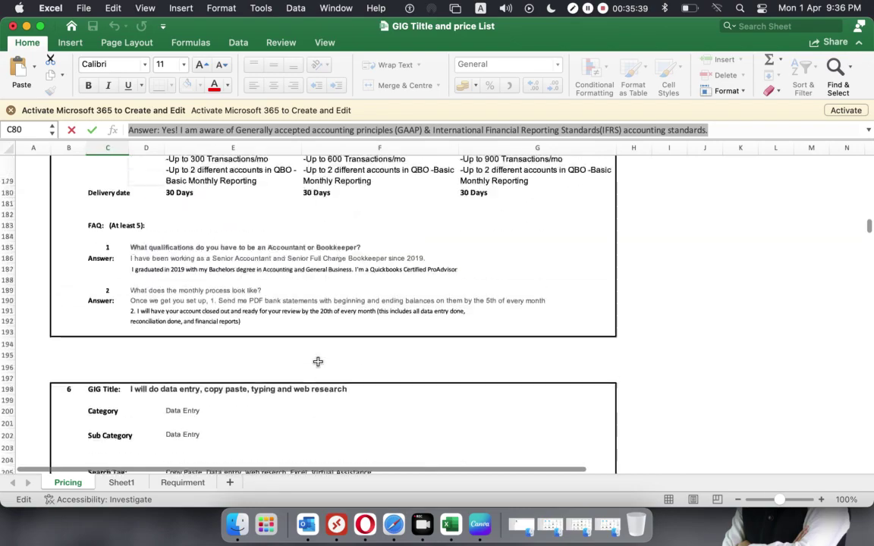
pyautogui.scroll(20, 319, 363)
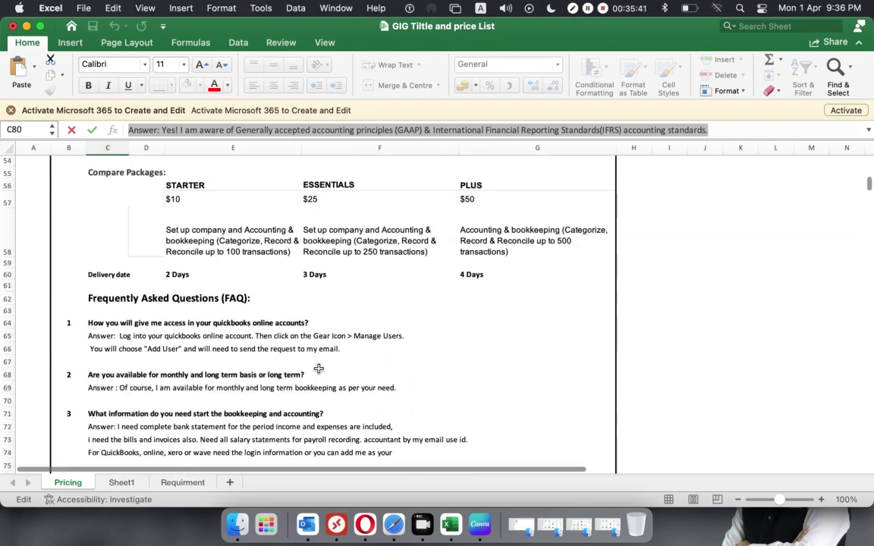
pyautogui.scroll(6, 319, 371)
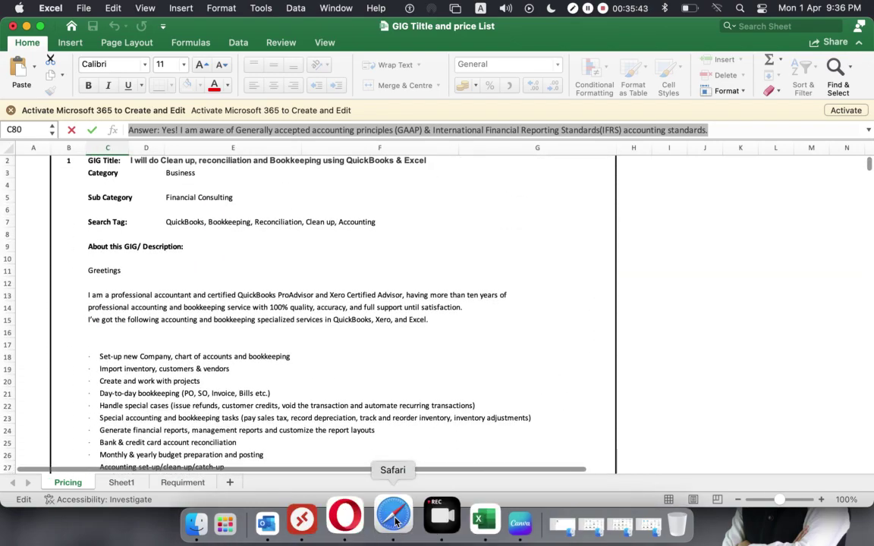
# Return to Opera and enter "How can you send me your document?" as the new requirements question.
pyautogui.click(394, 520)
pyautogui.click(366, 519)
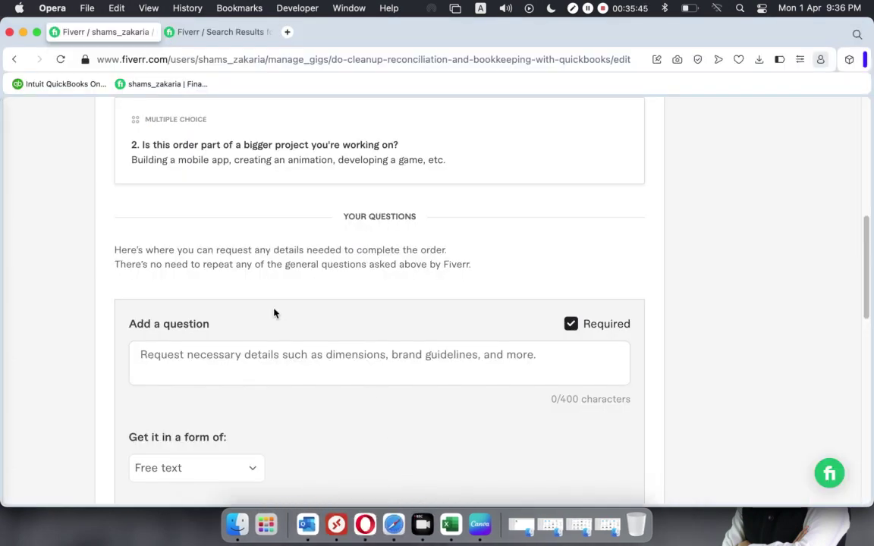
pyautogui.click(205, 364)
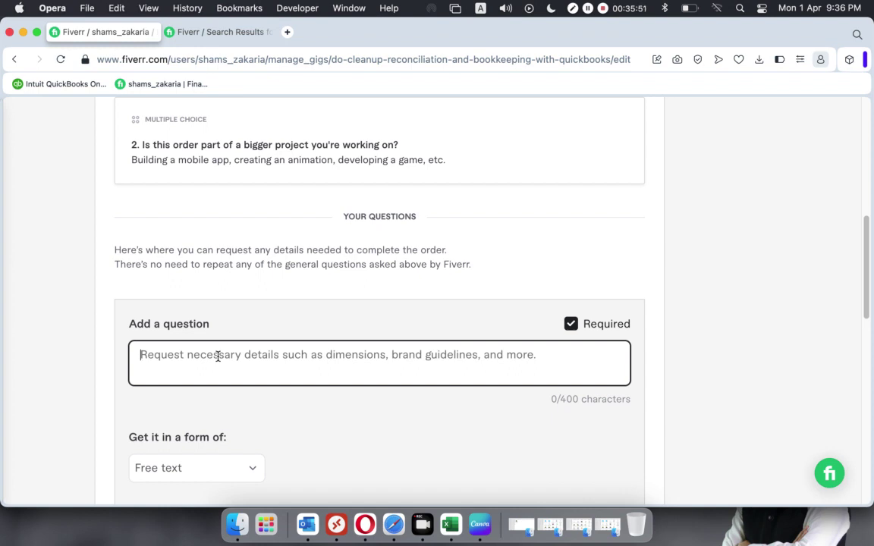
pyautogui.write('How c')
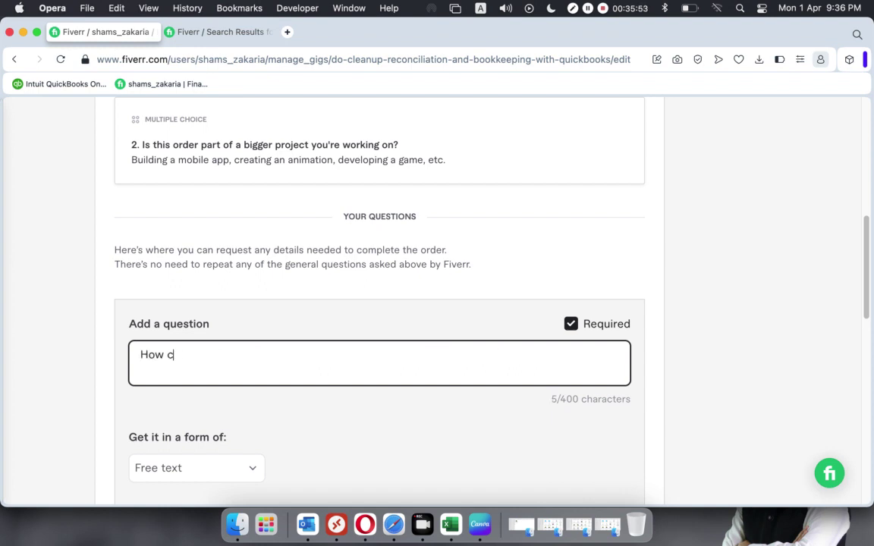
pyautogui.write('an ')
pyautogui.write('I get')
pyautogui.press('BackSpace')
pyautogui.press('BackSpace')
pyautogui.press('BackSpace')
pyautogui.write('ou send me ')
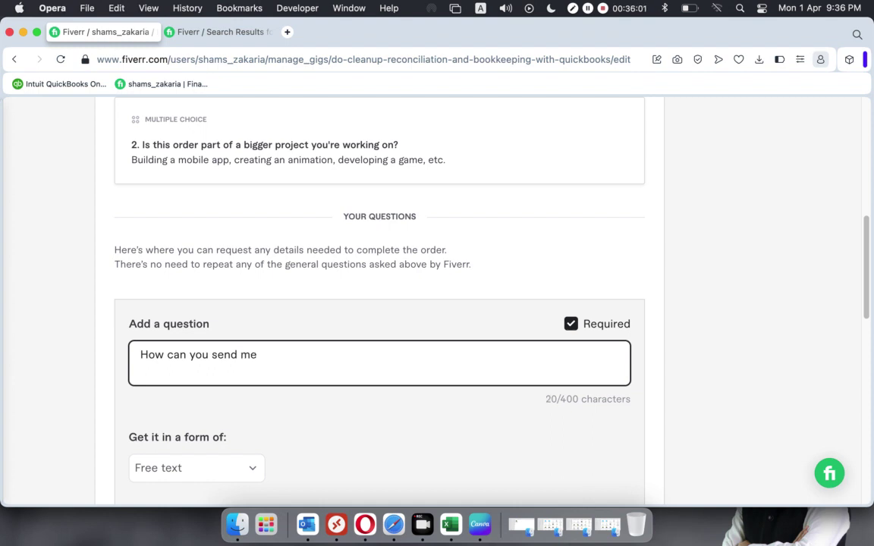
pyautogui.write('your document')
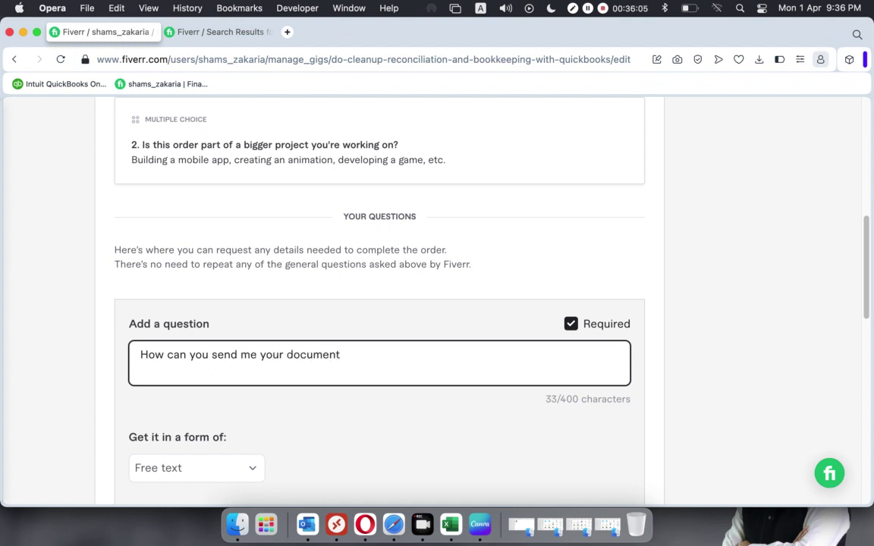
pyautogui.write('?')
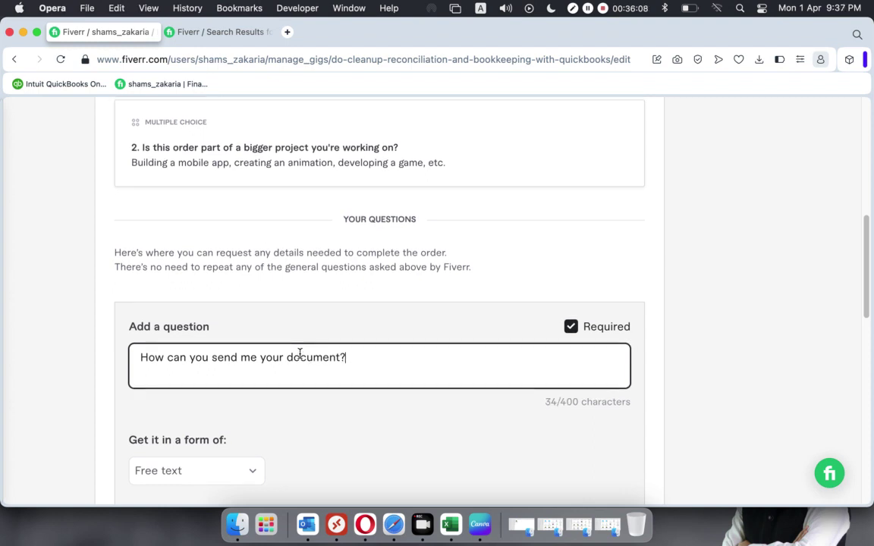
# Set the question's answer format to Attachment and add it to the gig's requirements.
pyautogui.scroll(-2, 299, 353)
pyautogui.scroll(1, 236, 455)
pyautogui.click(249, 457)
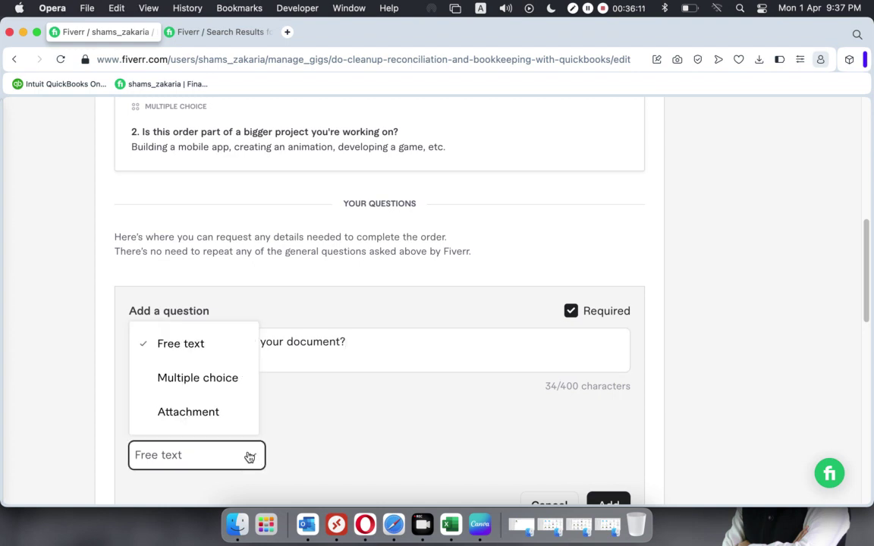
pyautogui.click(210, 410)
pyautogui.scroll(-2, 390, 425)
pyautogui.scroll(3, 455, 436)
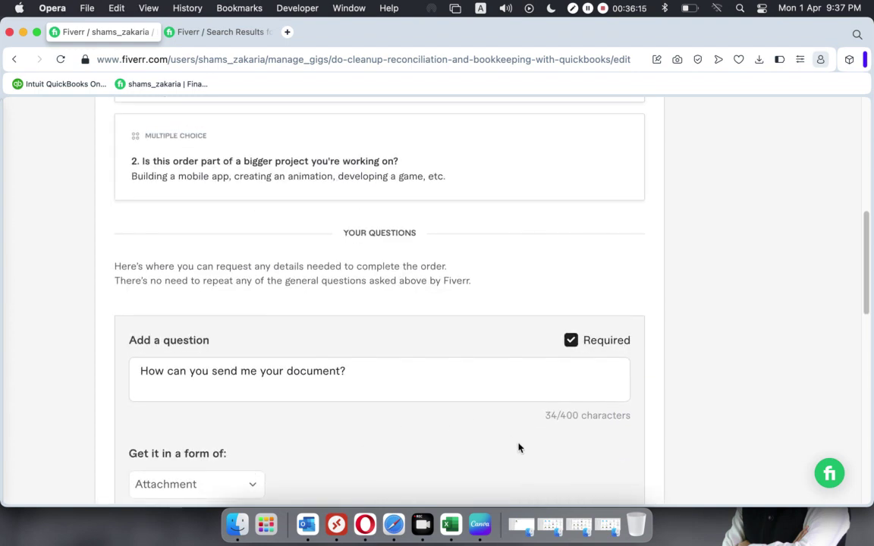
pyautogui.scroll(-8, 547, 448)
pyautogui.click(609, 261)
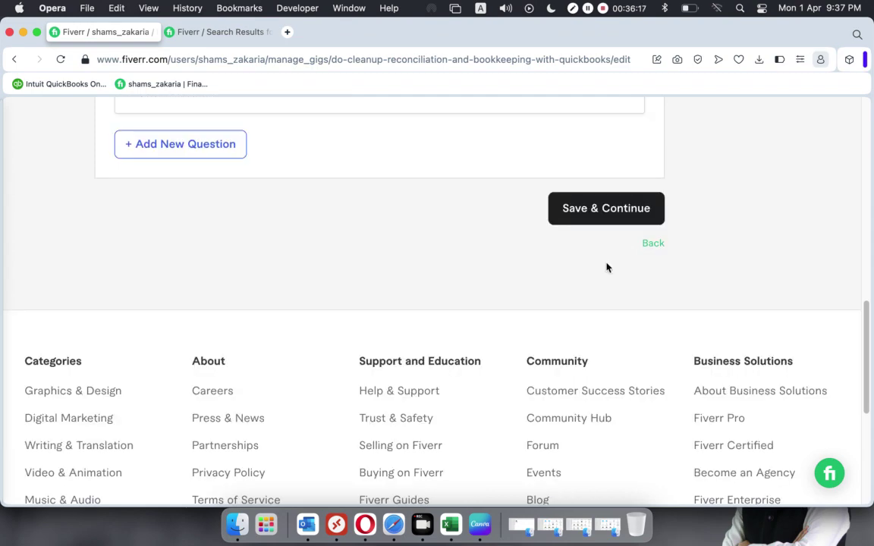
# Review the gig's requirement questions and save them to continue to the Gallery stage.
pyautogui.scroll(5, 427, 240)
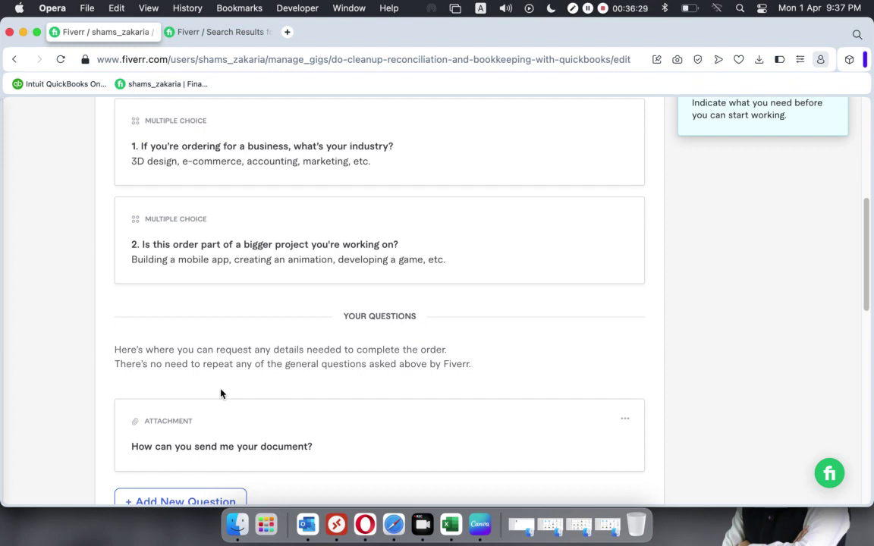
pyautogui.scroll(-1, 221, 394)
pyautogui.scroll(2, 221, 393)
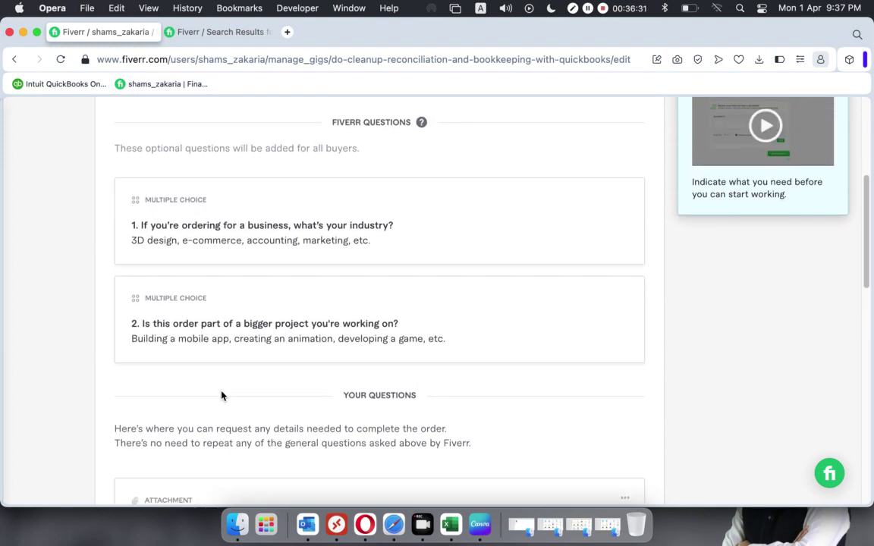
pyautogui.scroll(-5, 221, 393)
pyautogui.scroll(-2, 222, 396)
pyautogui.scroll(15, 222, 395)
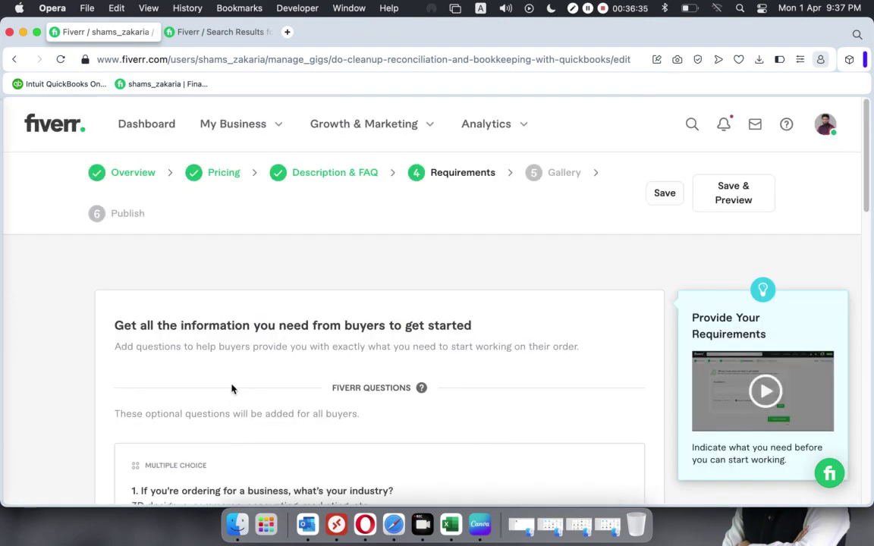
pyautogui.scroll(-10, 234, 380)
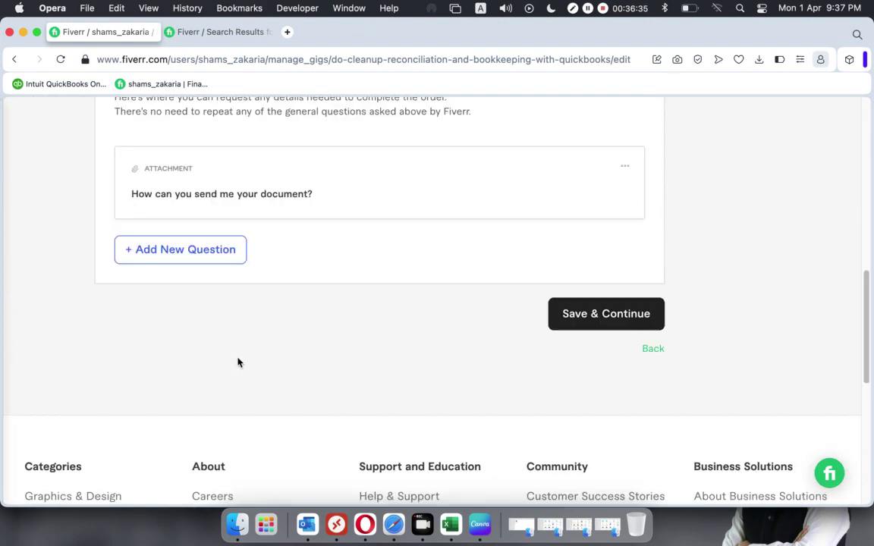
pyautogui.click(591, 315)
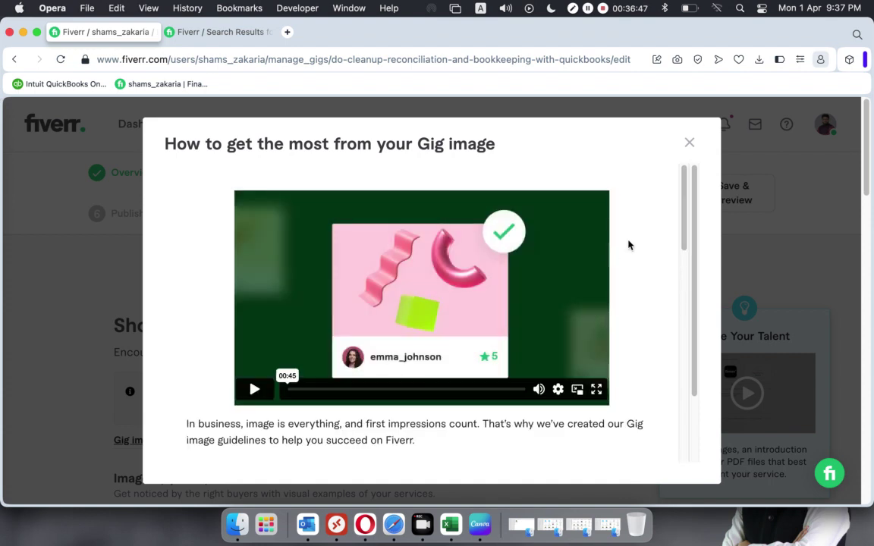
# Dismiss the gig image guide and look over the Gallery's image, video and document upload sections.
pyautogui.click(689, 142)
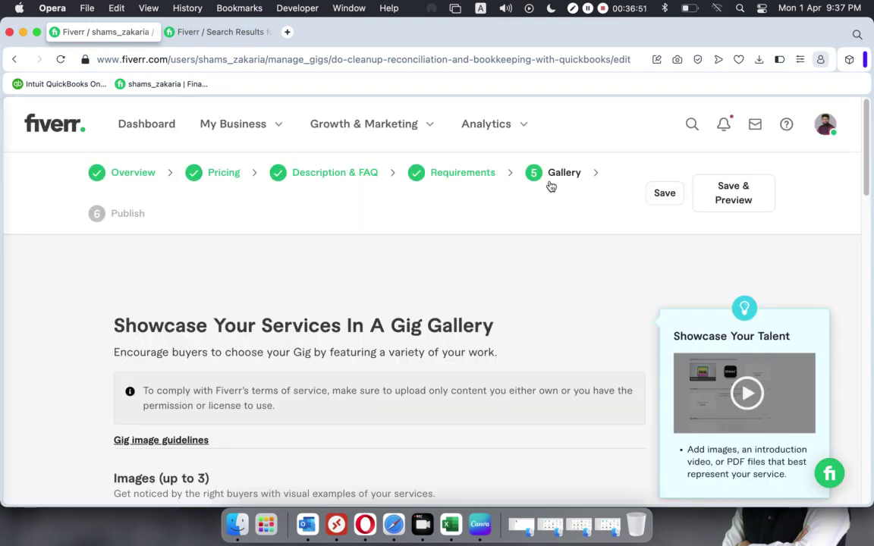
pyautogui.scroll(-5, 413, 312)
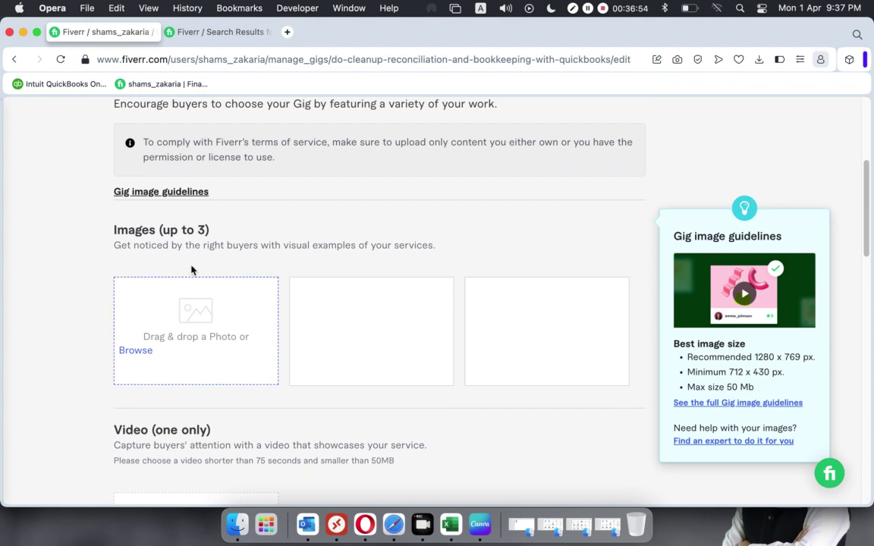
pyautogui.scroll(-7, 238, 359)
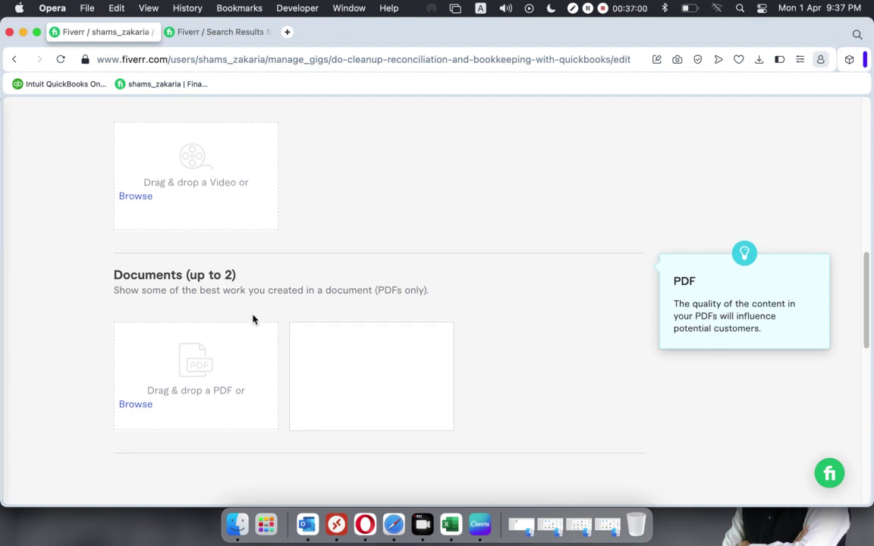
pyautogui.scroll(4, 253, 314)
pyautogui.scroll(1, 253, 320)
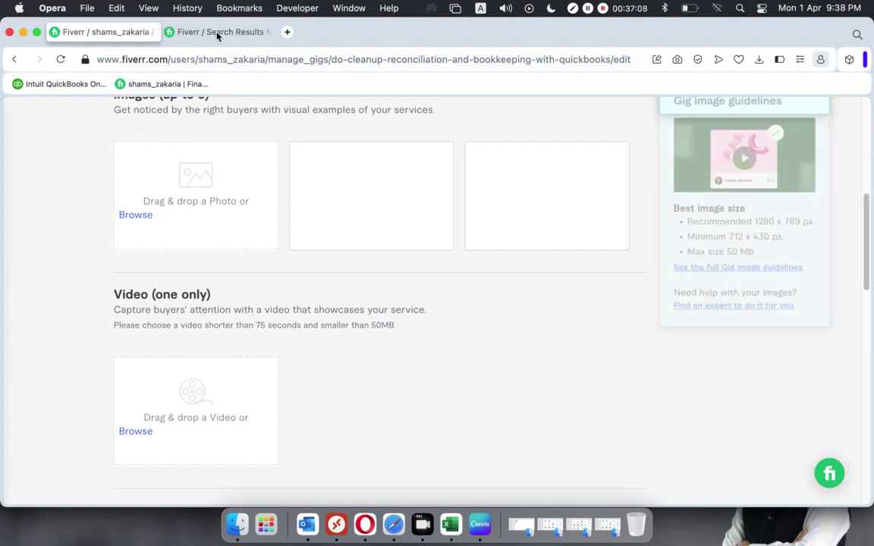
# Browse the bookkeeping gig images in the Fiverr search results for examples, and return to the gig's Gallery stage.
pyautogui.hotkey('ctrl', 'Tab')
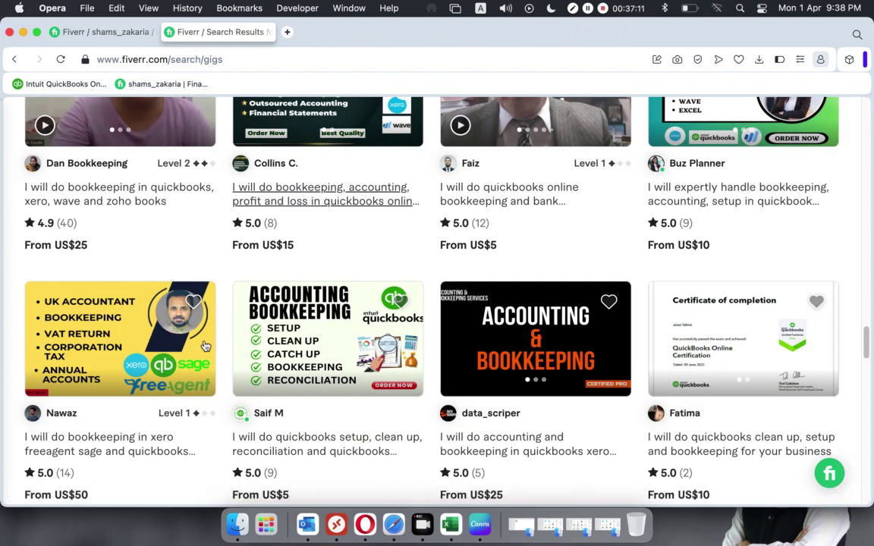
pyautogui.scroll(-3, 224, 303)
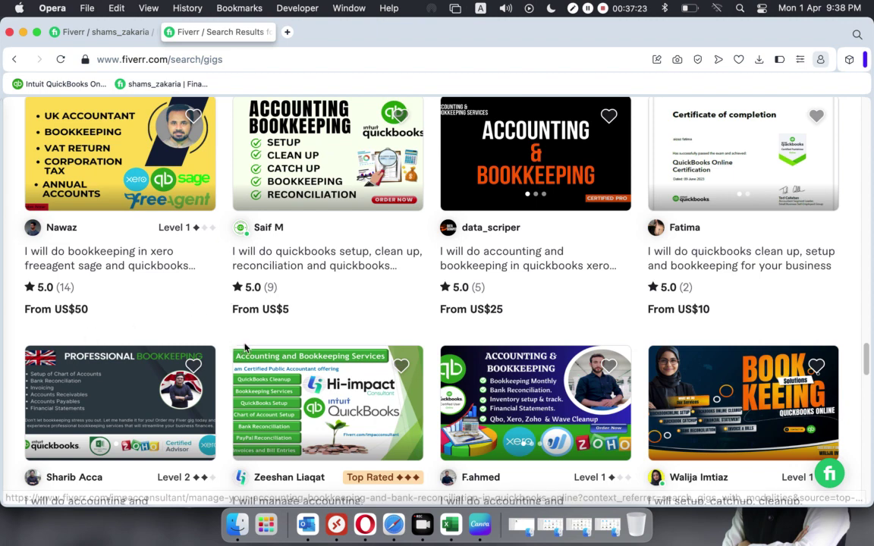
pyautogui.scroll(1, 244, 351)
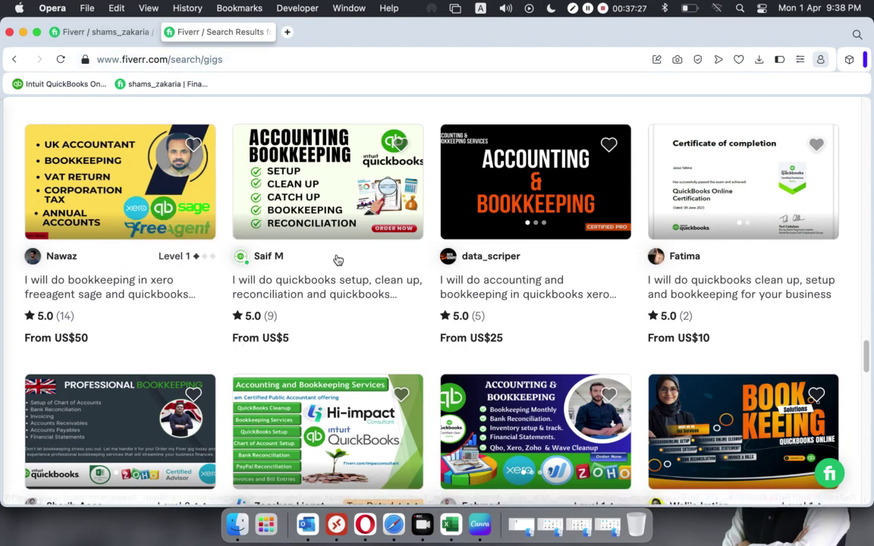
pyautogui.scroll(-10, 336, 260)
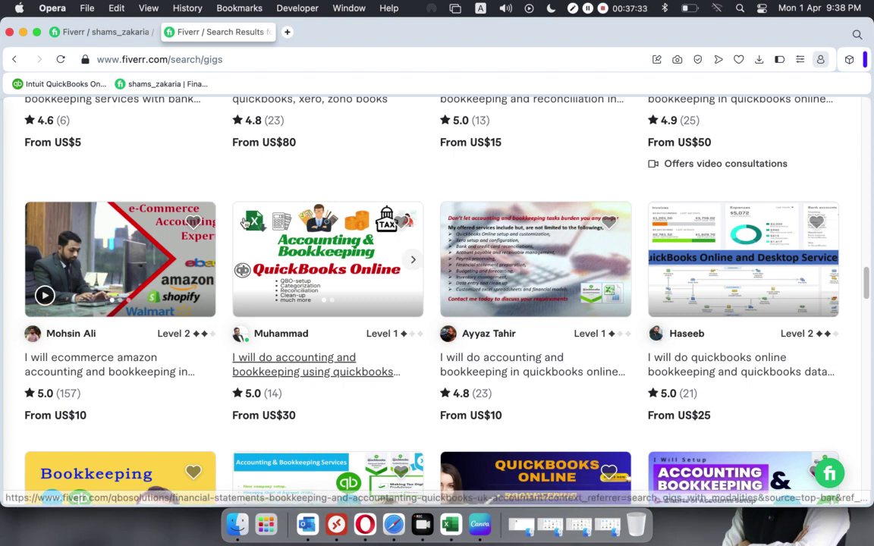
pyautogui.click(94, 34)
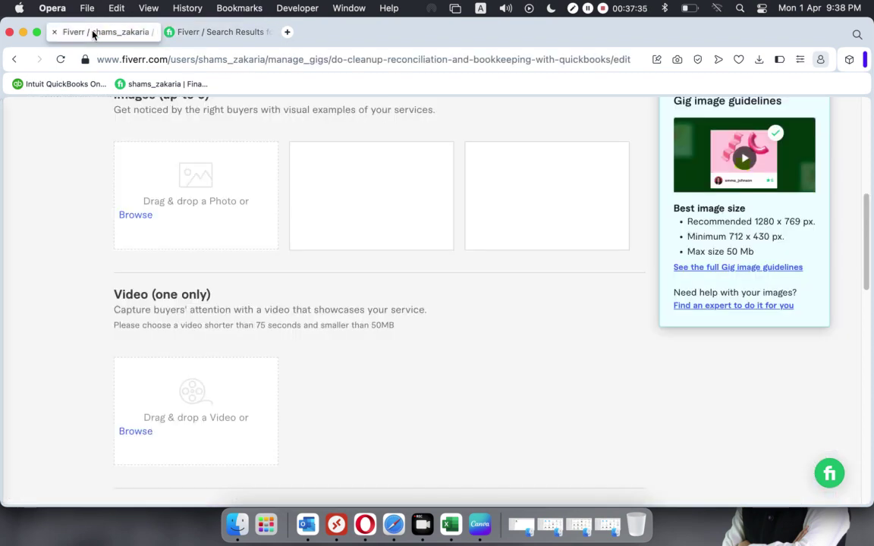
# Clear the open browser and spreadsheet windows off the screen and bring up the Class 08-Fiverr folder.
pyautogui.click(24, 32)
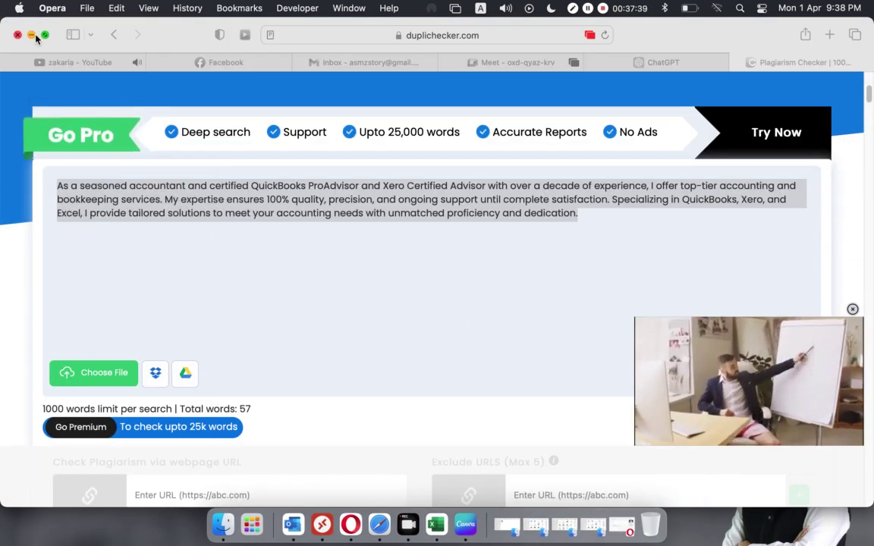
pyautogui.click(32, 34)
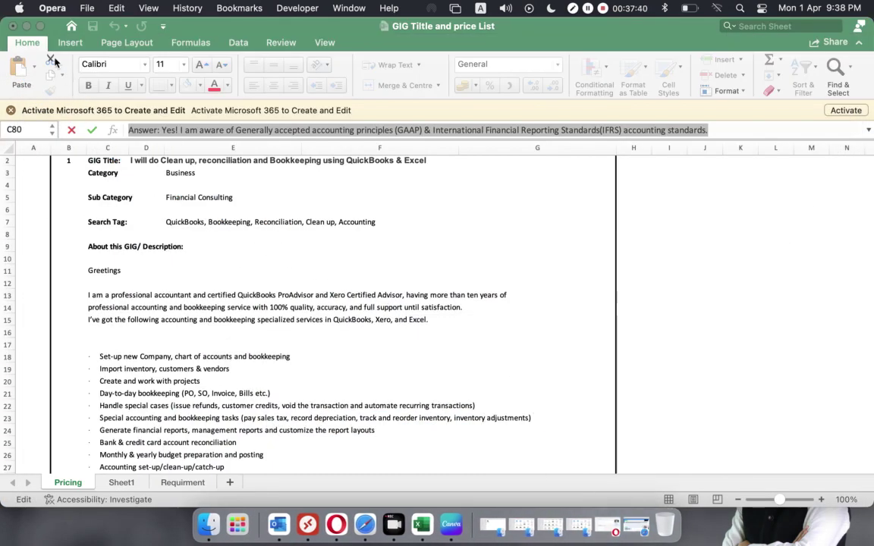
pyautogui.click(26, 25)
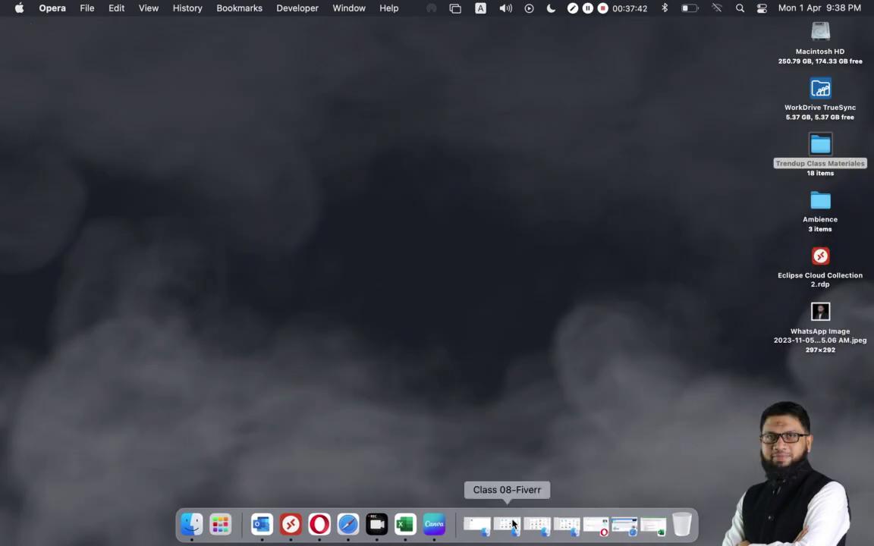
pyautogui.click(556, 522)
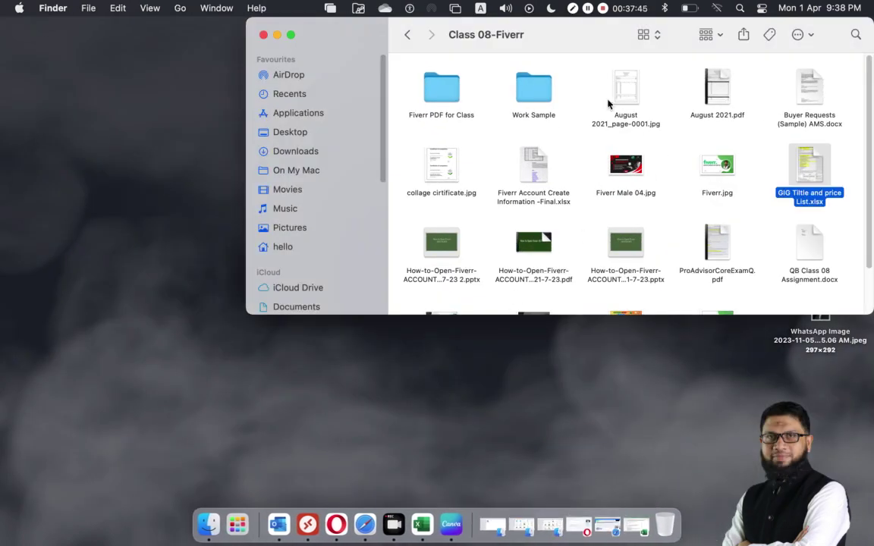
pyautogui.moveTo(583, 34); pyautogui.dragTo(386, 39)
# Preview Fiverr Male 04.jpg and the orange QuickBooks gig image from the Class 08-Fiverr folder, closing each after viewing.
pyautogui.doubleClick(428, 171)
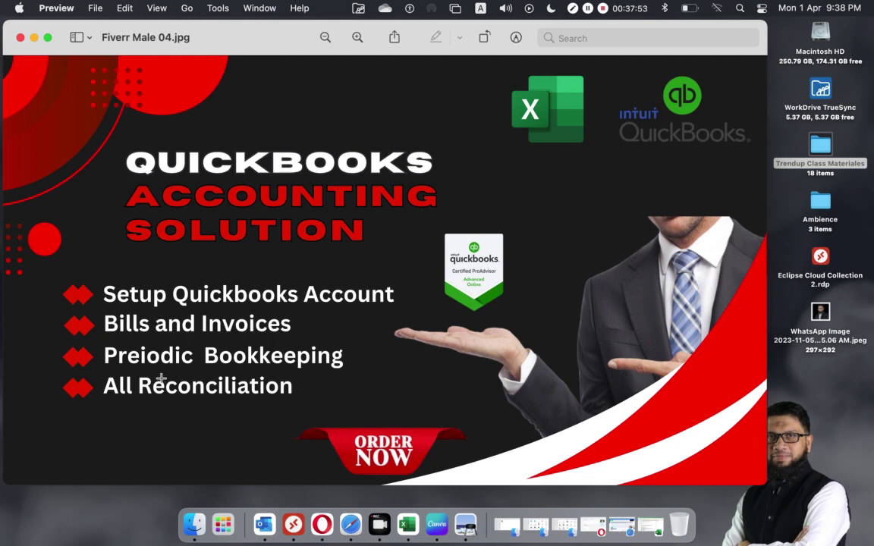
pyautogui.click(20, 38)
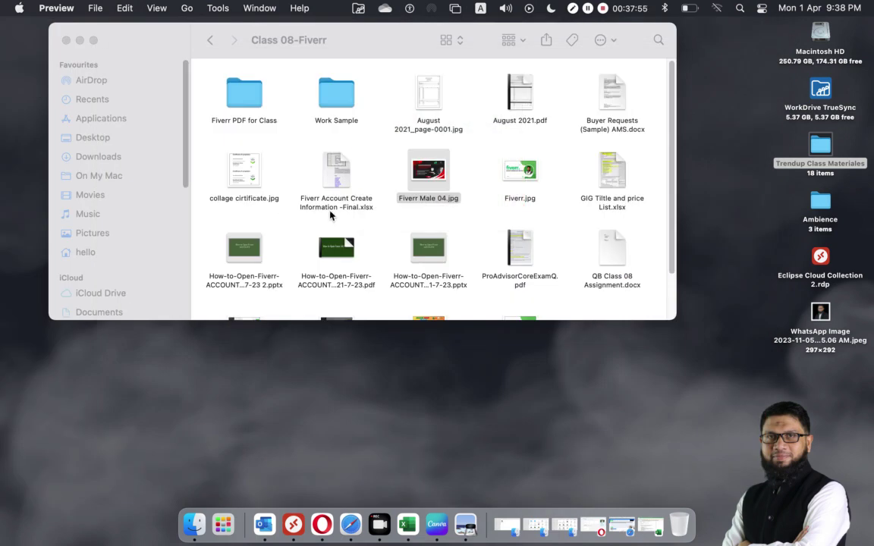
pyautogui.scroll(-2, 418, 238)
pyautogui.doubleClick(422, 294)
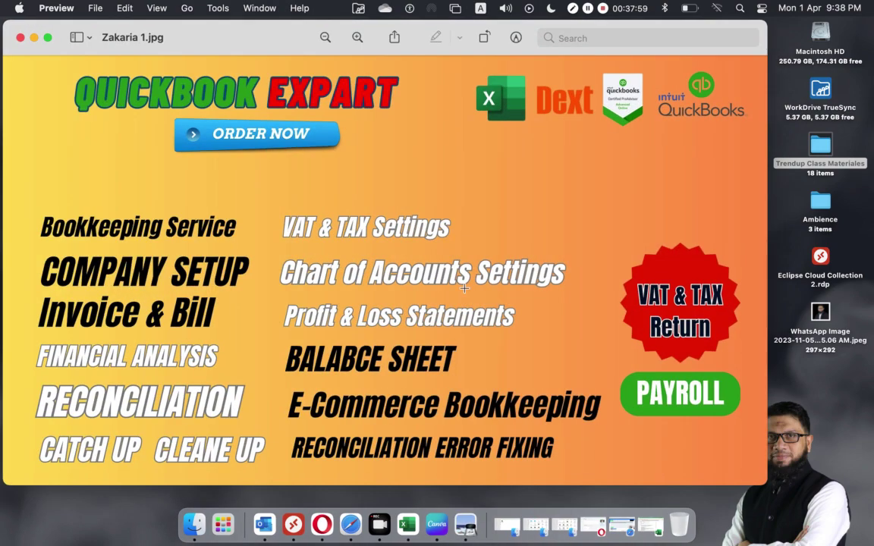
pyautogui.click(21, 37)
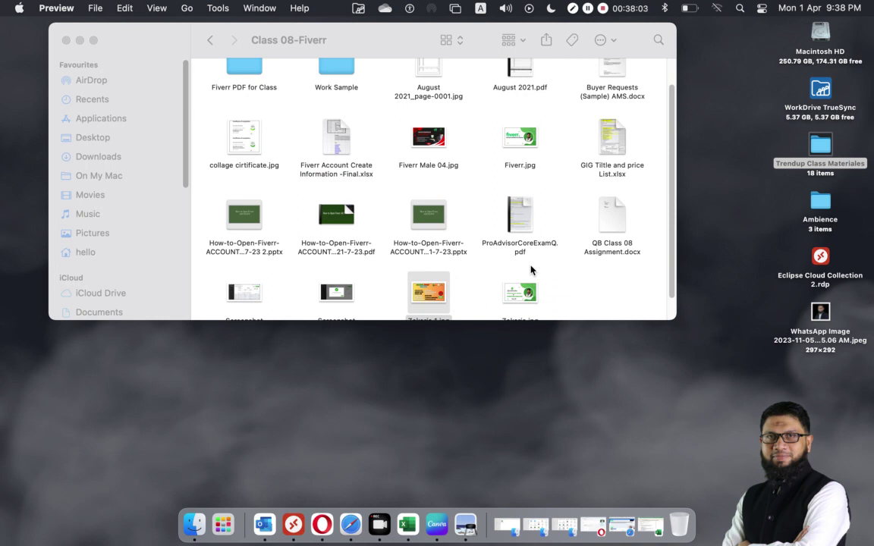
# Look into the Work Sample folder, return to Class 08-Fiverr and look over its remaining files.
pyautogui.scroll(1, 342, 149)
pyautogui.doubleClick(334, 68)
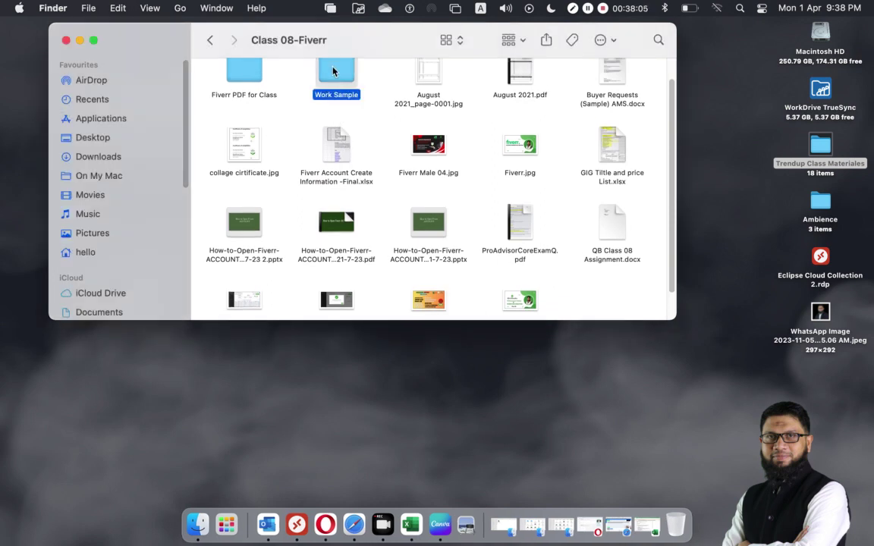
pyautogui.click(209, 40)
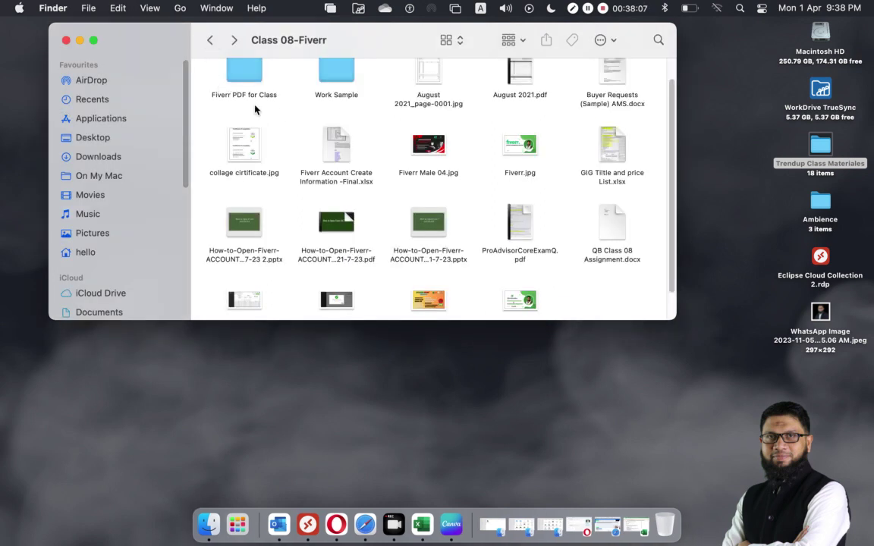
pyautogui.scroll(-1, 375, 188)
pyautogui.scroll(1, 375, 188)
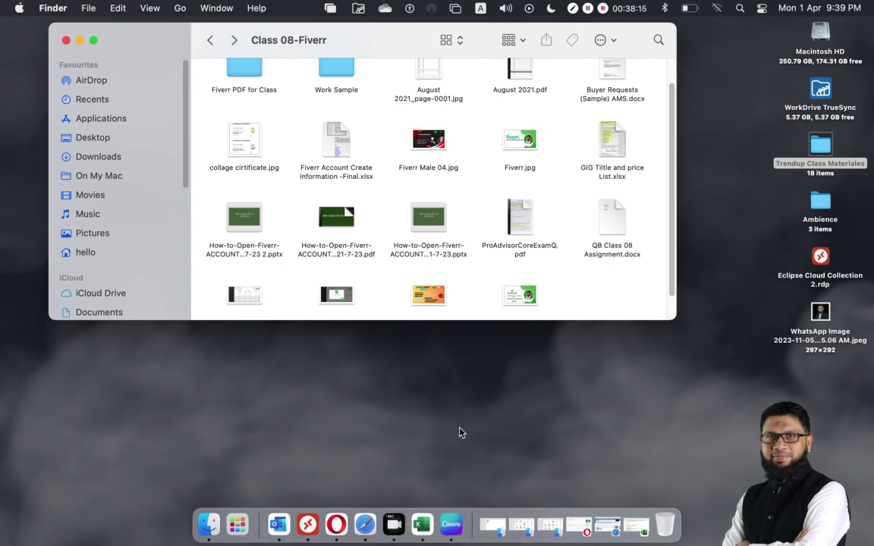
# Switch to Safari and open the Canva home page in a new tab.
pyautogui.click(365, 522)
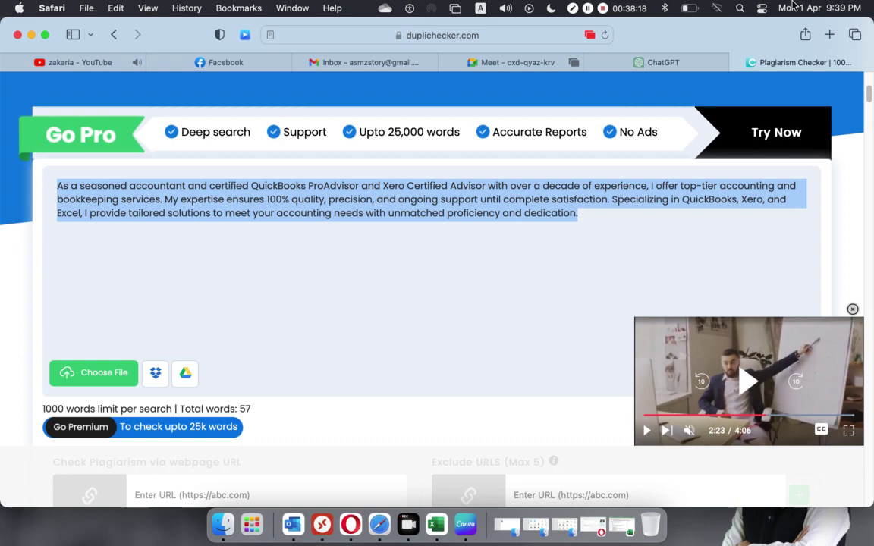
pyautogui.click(830, 34)
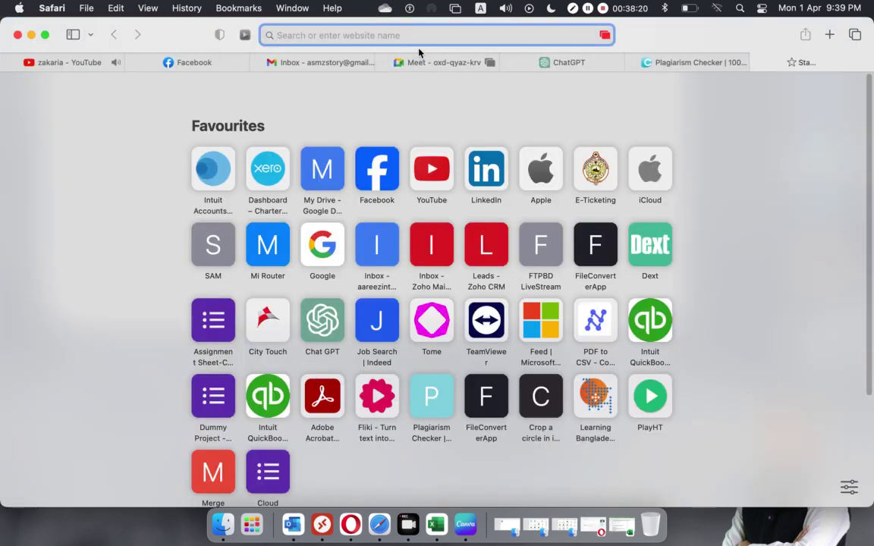
pyautogui.write('canva')
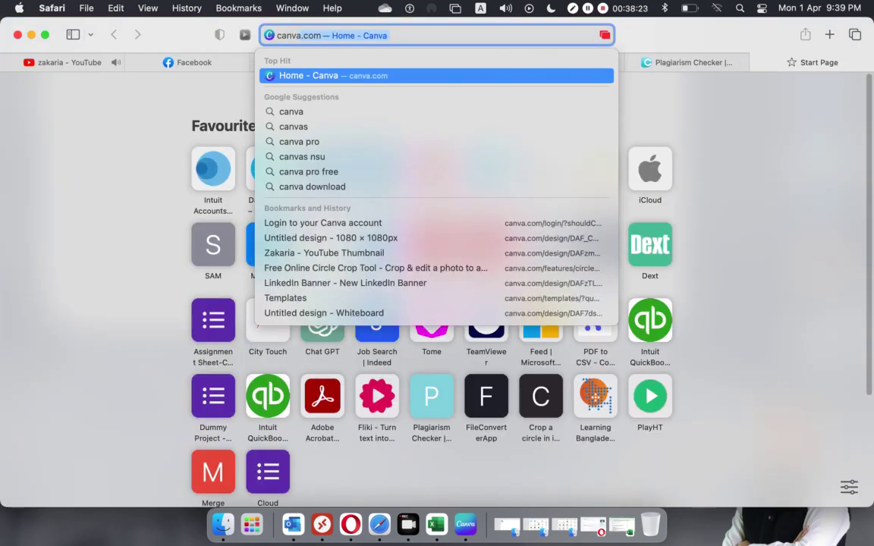
pyautogui.click(420, 76)
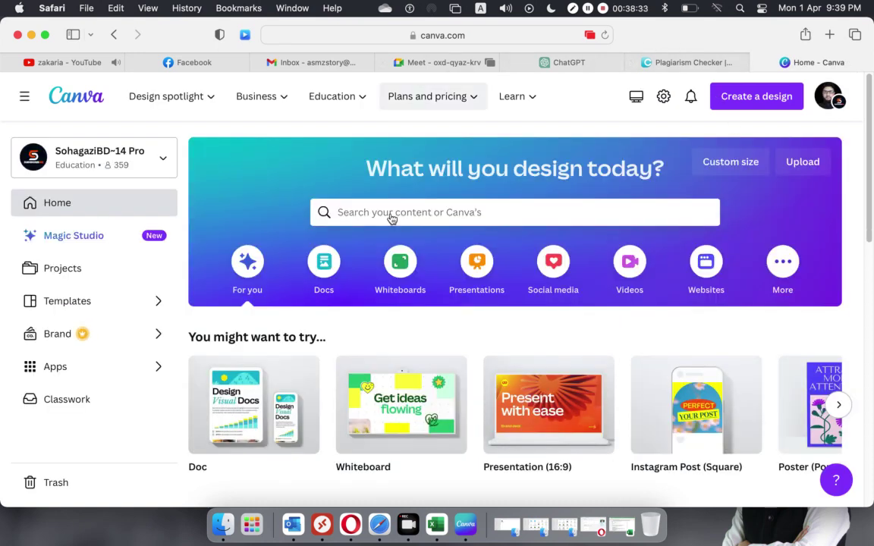
pyautogui.click(450, 38)
pyautogui.press('super+c')
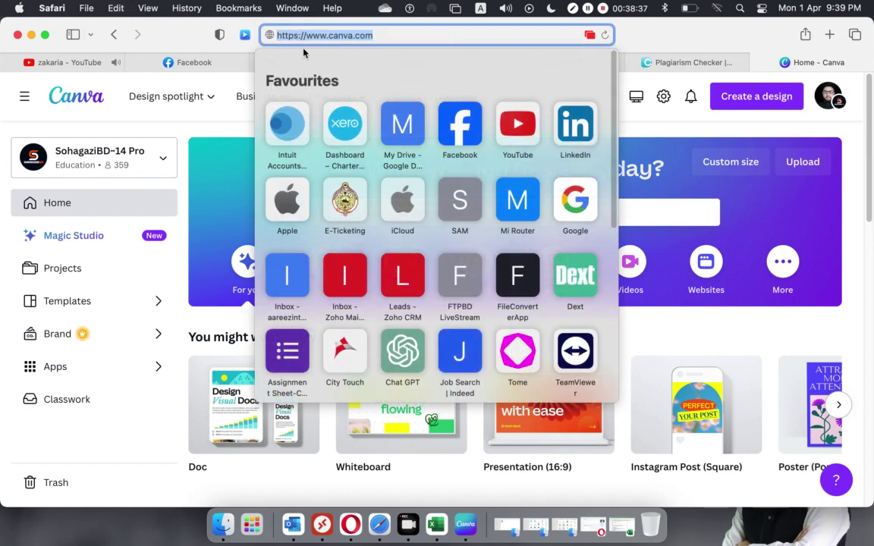
pyautogui.click(203, 67)
pyautogui.click(696, 480)
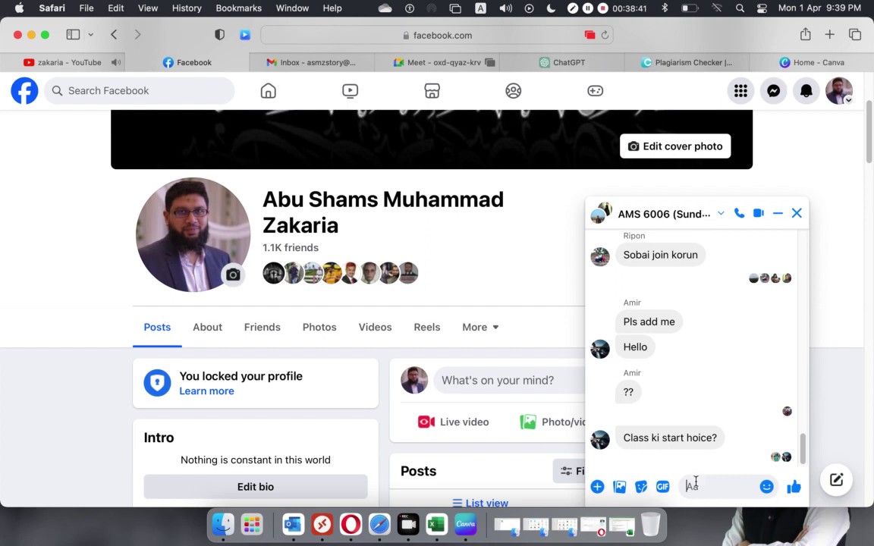
pyautogui.press('super+v')
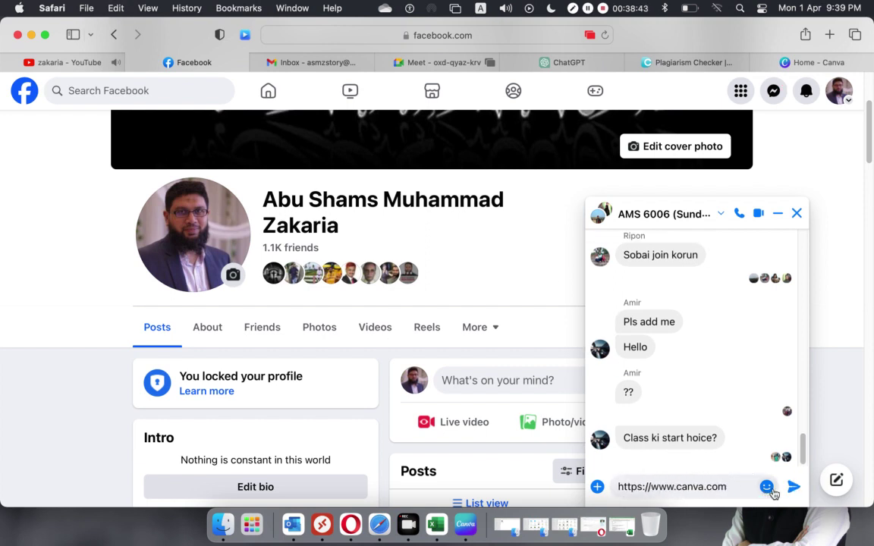
pyautogui.click(791, 488)
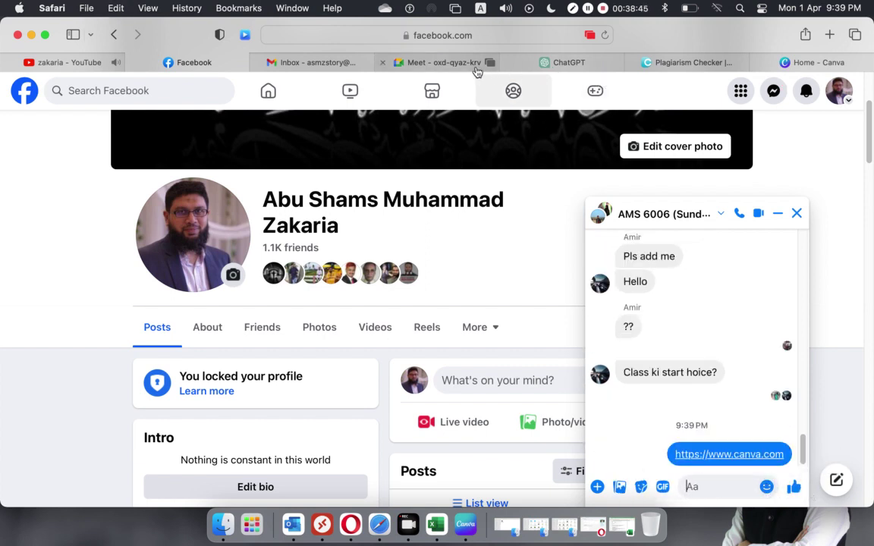
# Check the participant list of the Google Meet call and return to the Canva home page.
pyautogui.click(453, 63)
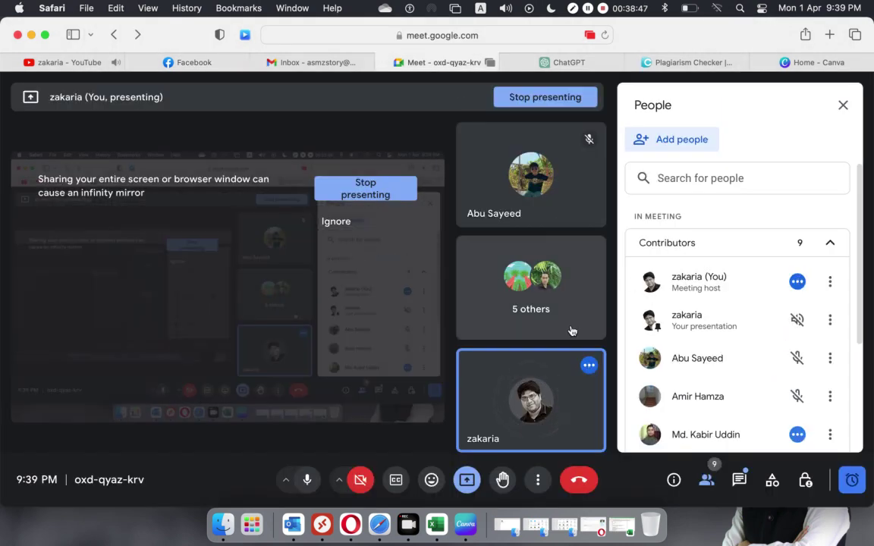
pyautogui.scroll(-5, 686, 311)
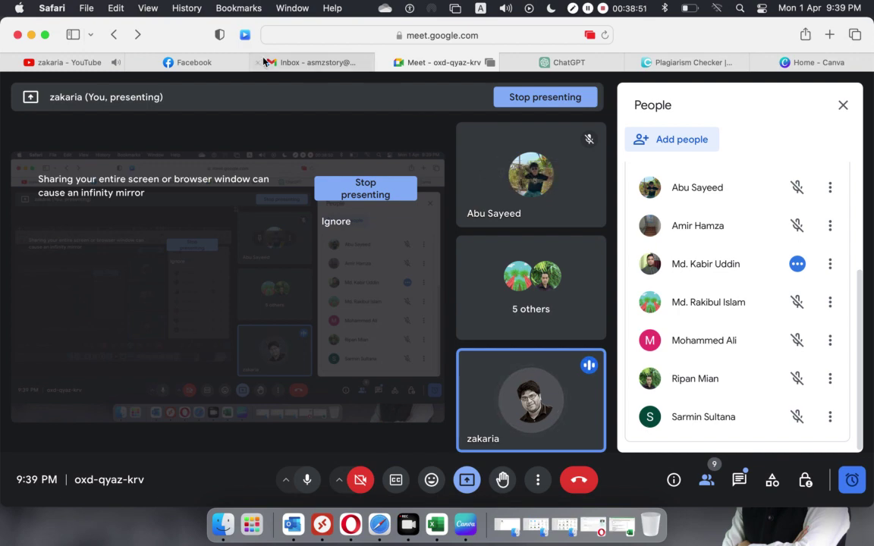
pyautogui.click(812, 63)
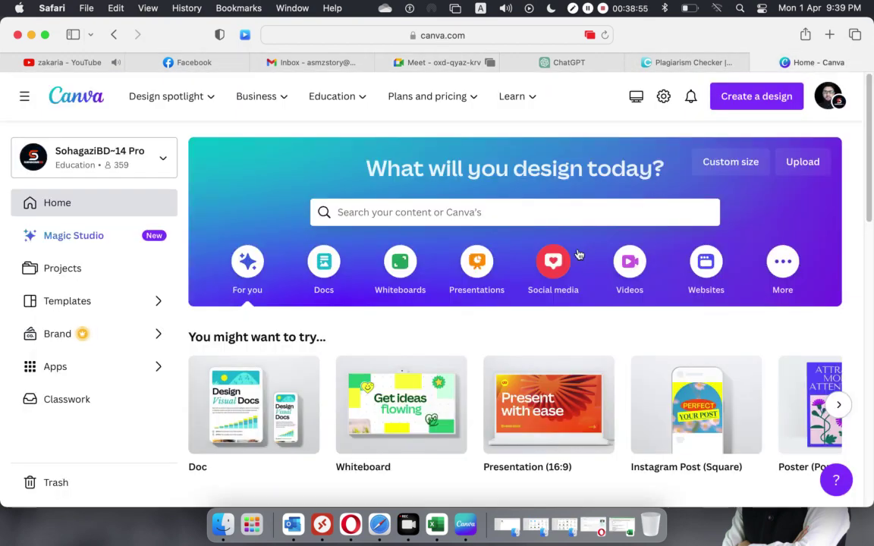
# Open the multi-page YouTube Thumbnail design from the recent Canva designs and browse its QuickBooks and Xero pages as gig image examples.
pyautogui.scroll(-10, 336, 265)
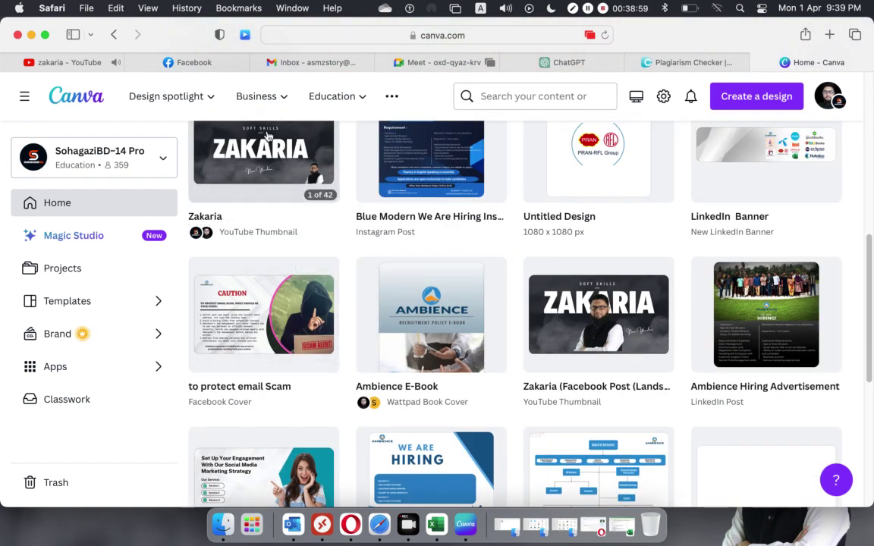
pyautogui.click(264, 151)
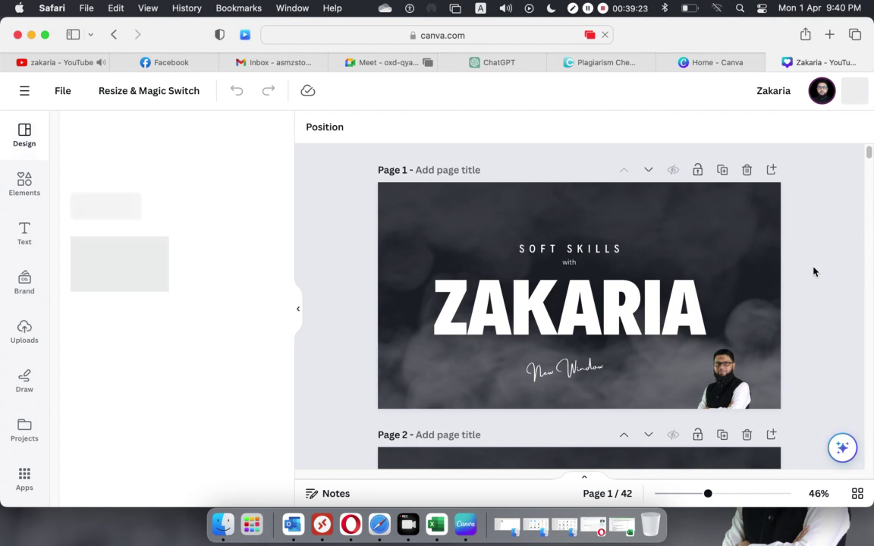
pyautogui.scroll(-7, 815, 272)
pyautogui.scroll(-4, 814, 272)
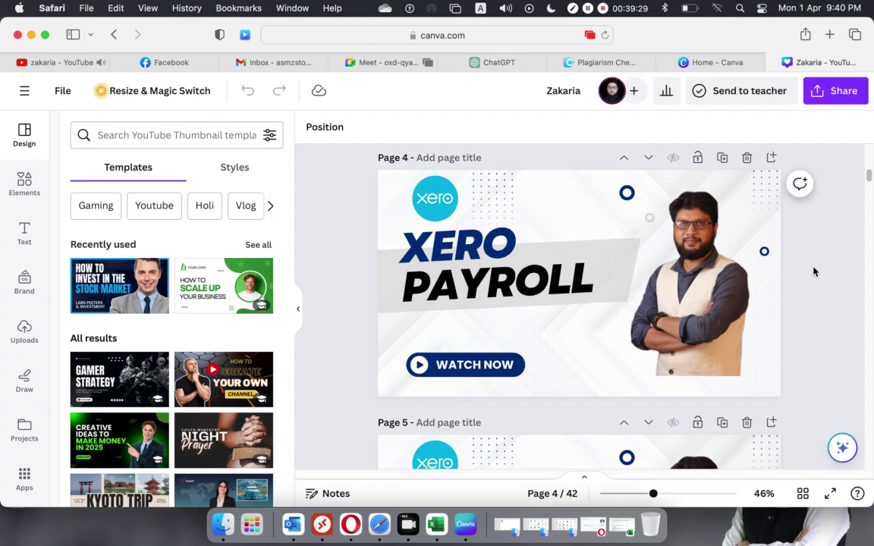
pyautogui.scroll(-4, 815, 272)
pyautogui.scroll(4, 814, 272)
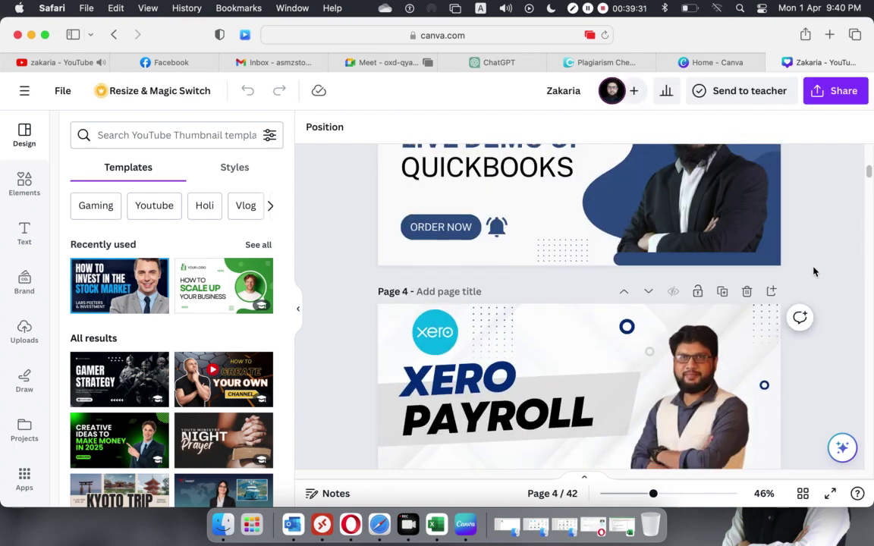
pyautogui.scroll(-10, 814, 272)
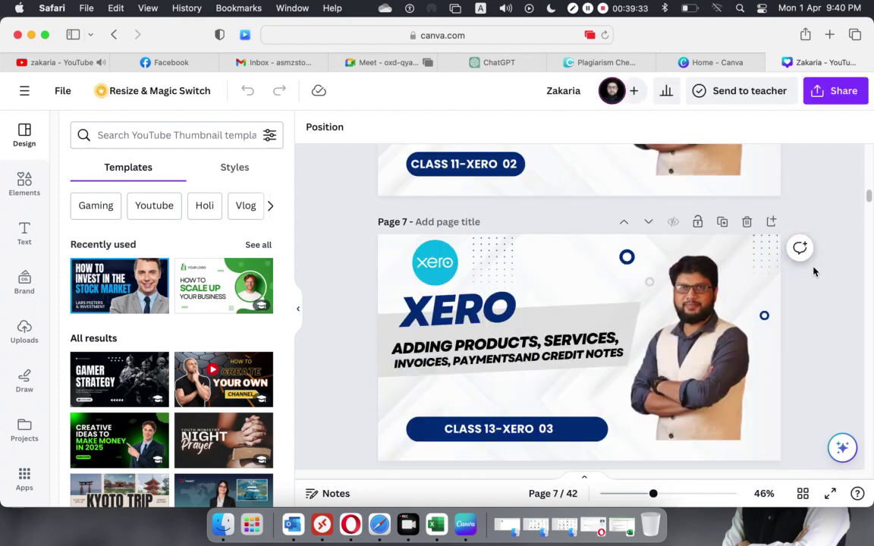
pyautogui.scroll(-6, 815, 271)
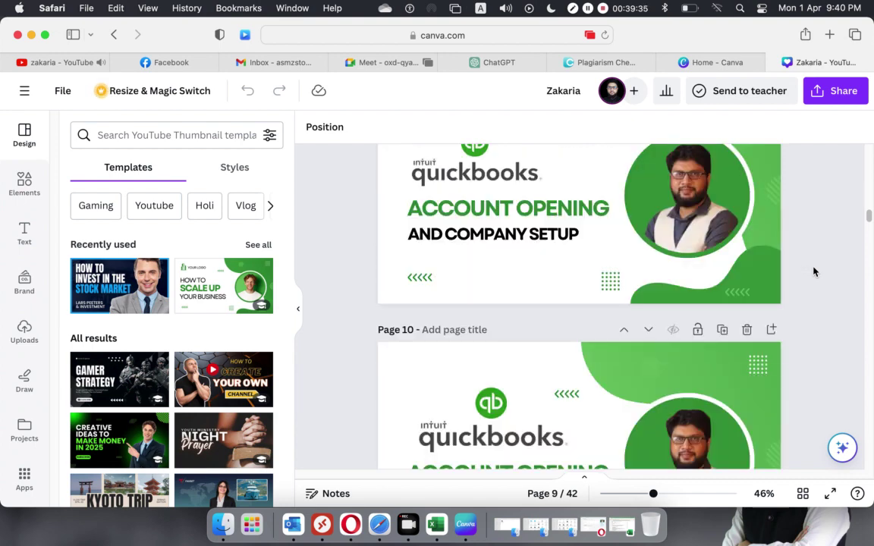
pyautogui.scroll(20, 815, 271)
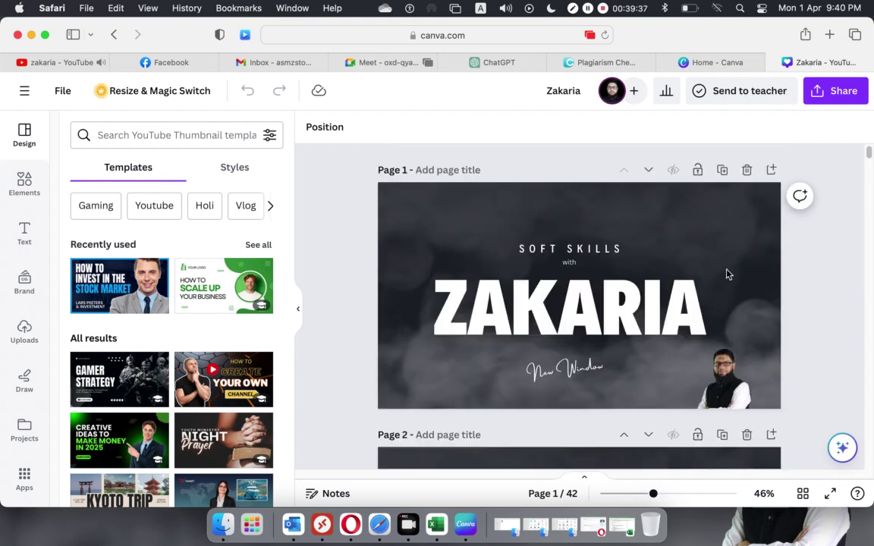
pyautogui.scroll(-8, 352, 318)
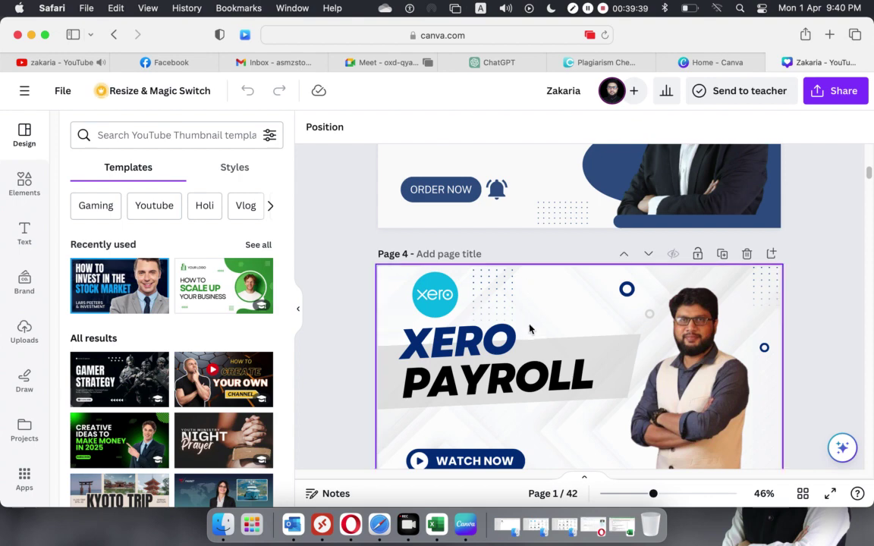